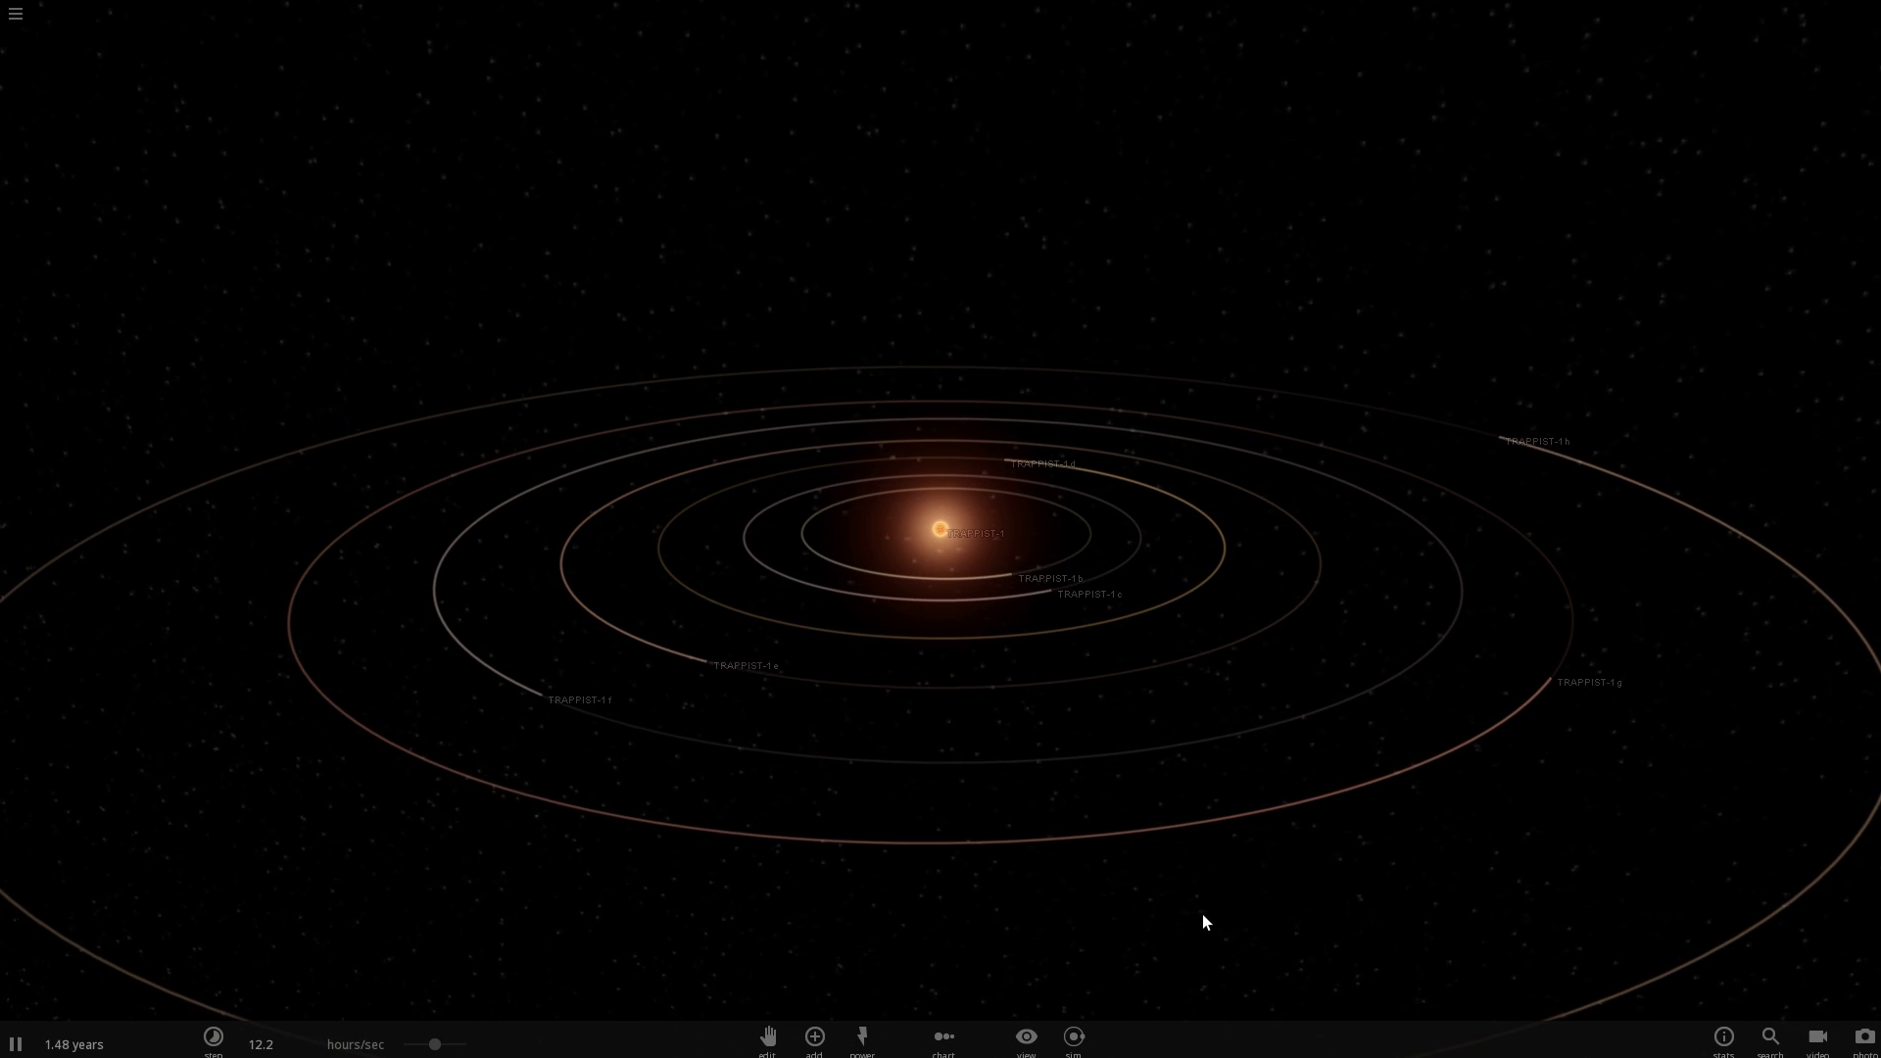
Select the star TRAPPIST-1 and examine its surface and basic properties up close.
left_click_drag(1203, 915, 1241, 888)
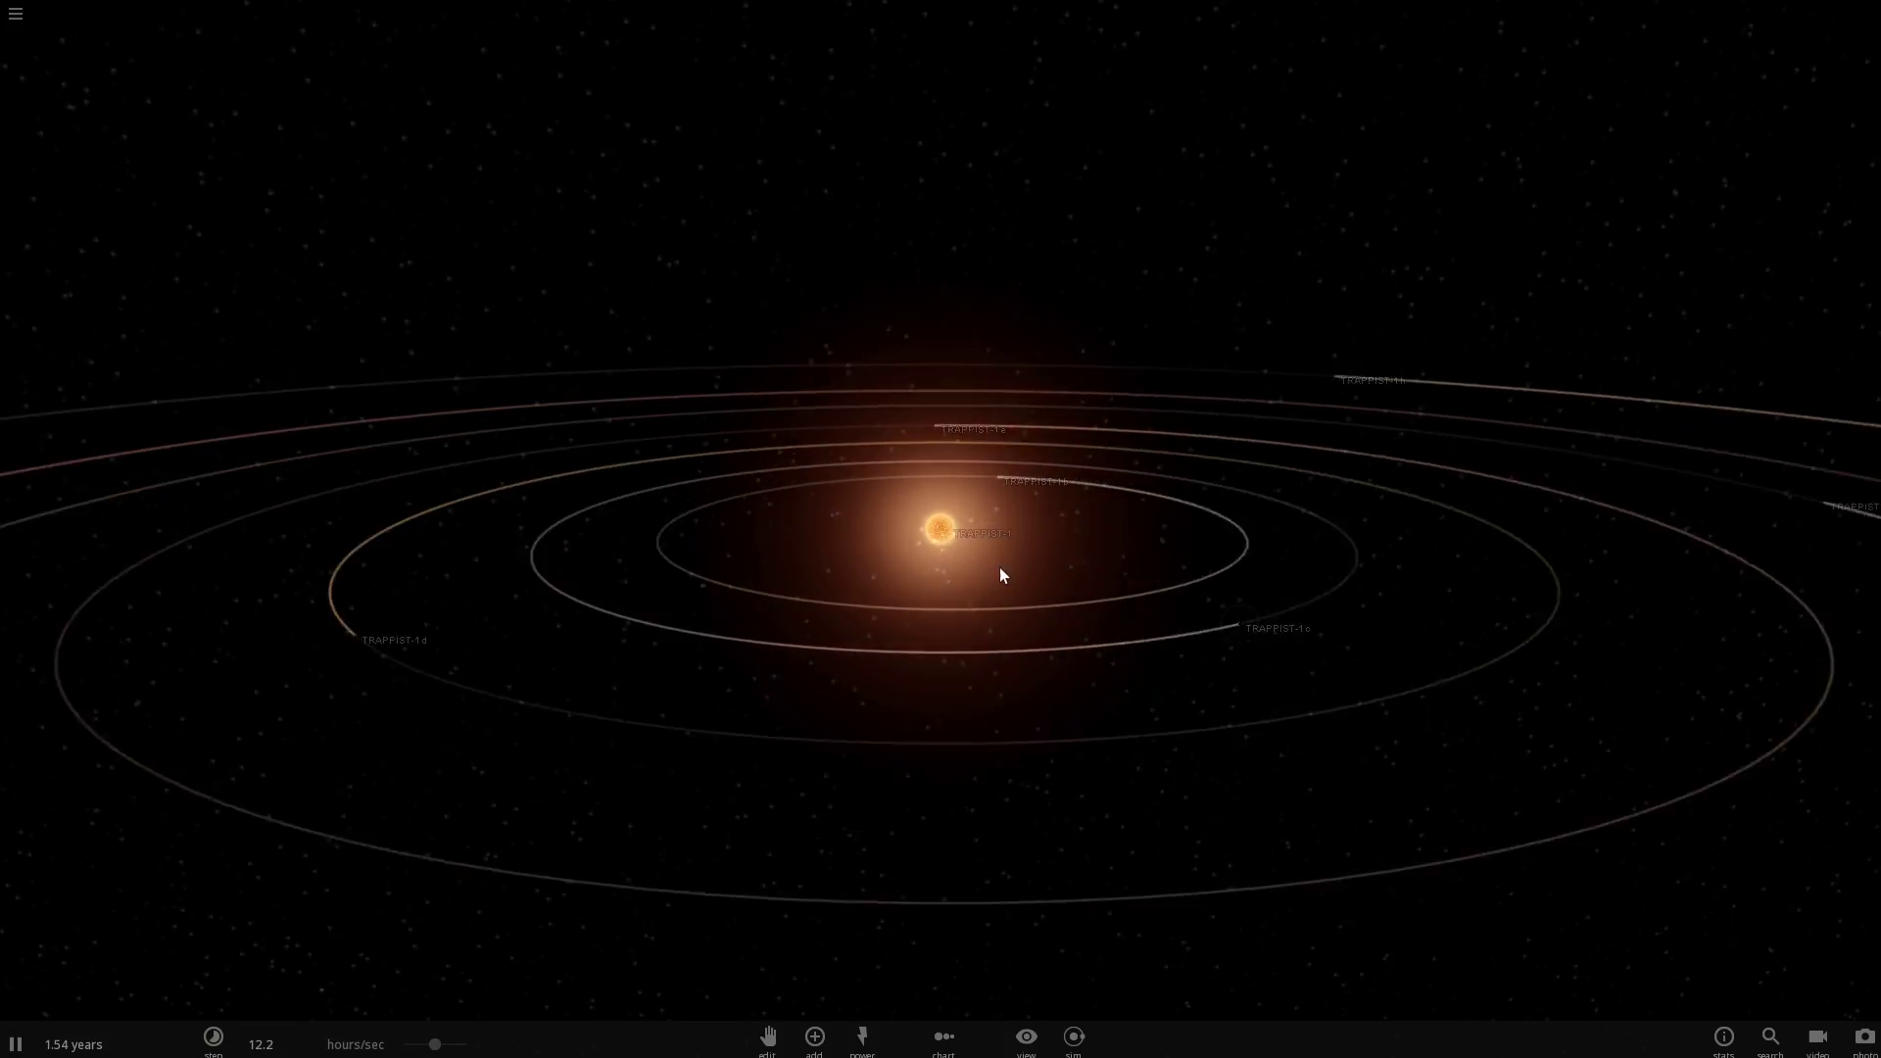
scroll(986, 568, "up", 3)
scroll(979, 580, "up", 2)
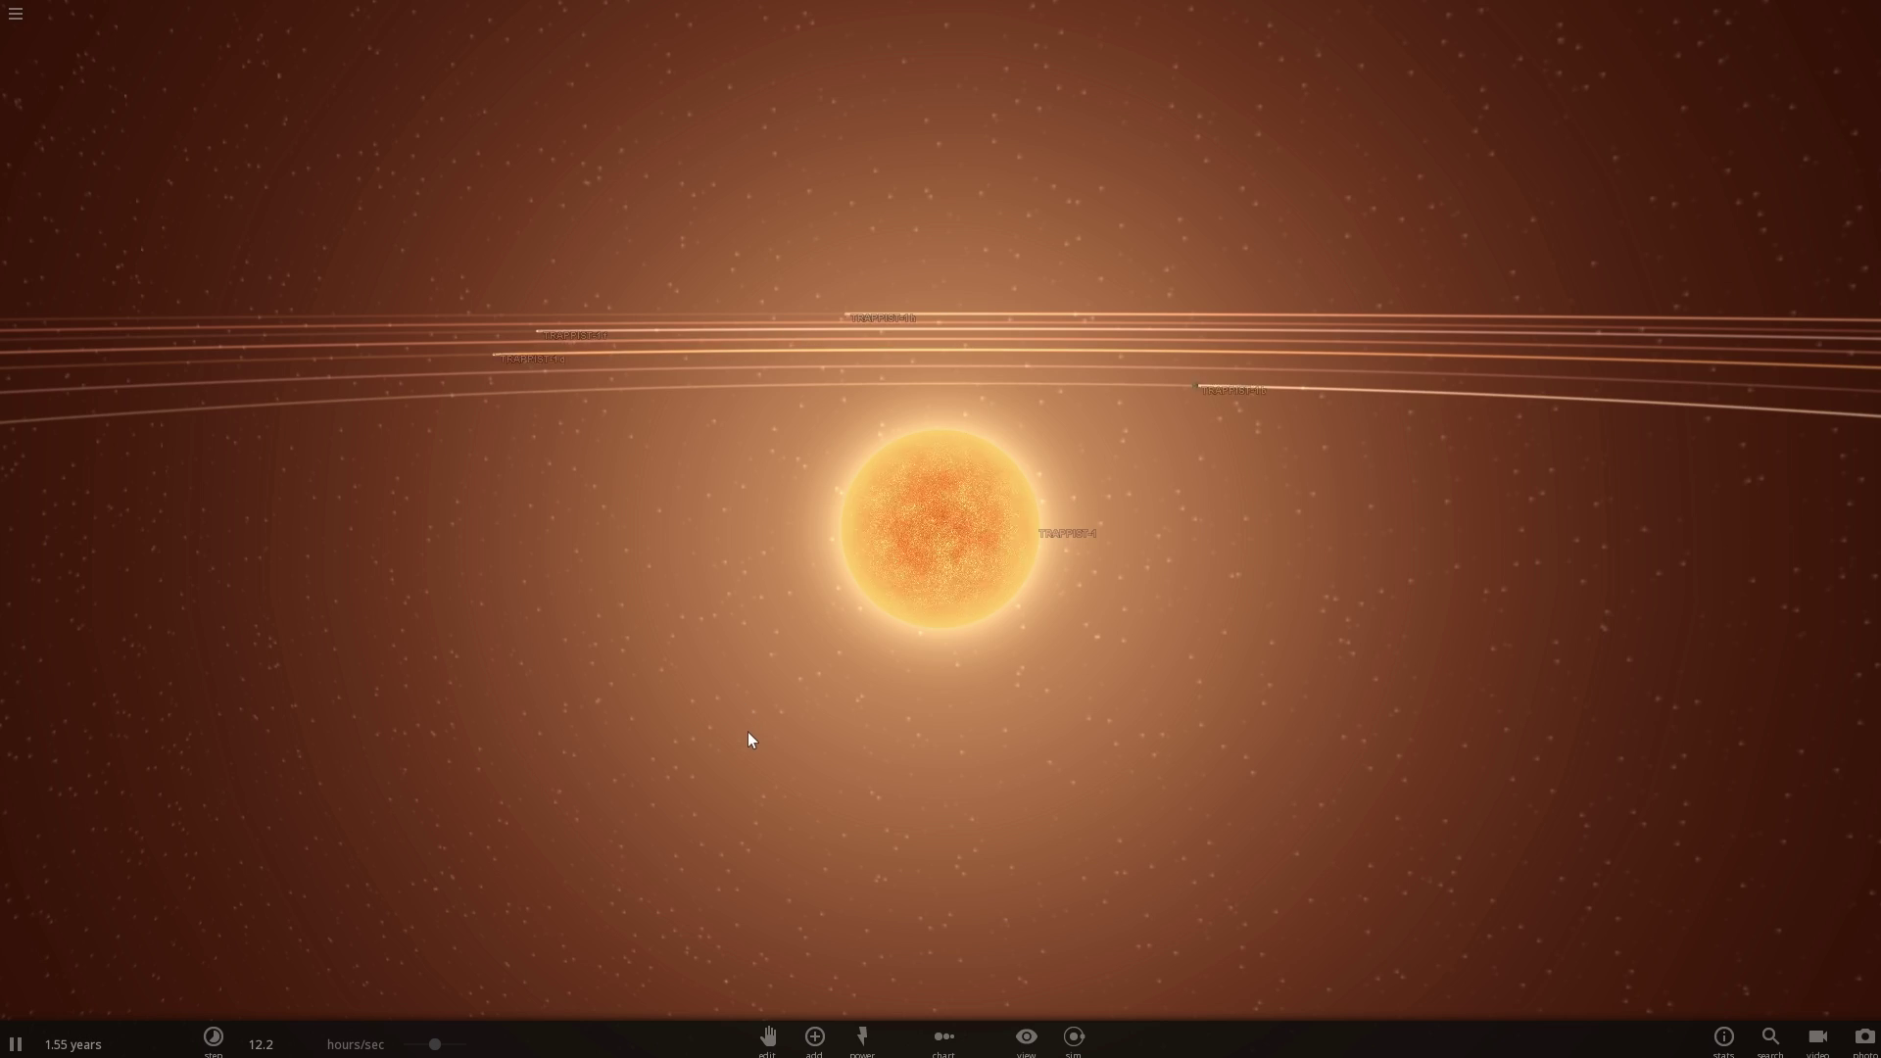
left_click(979, 545)
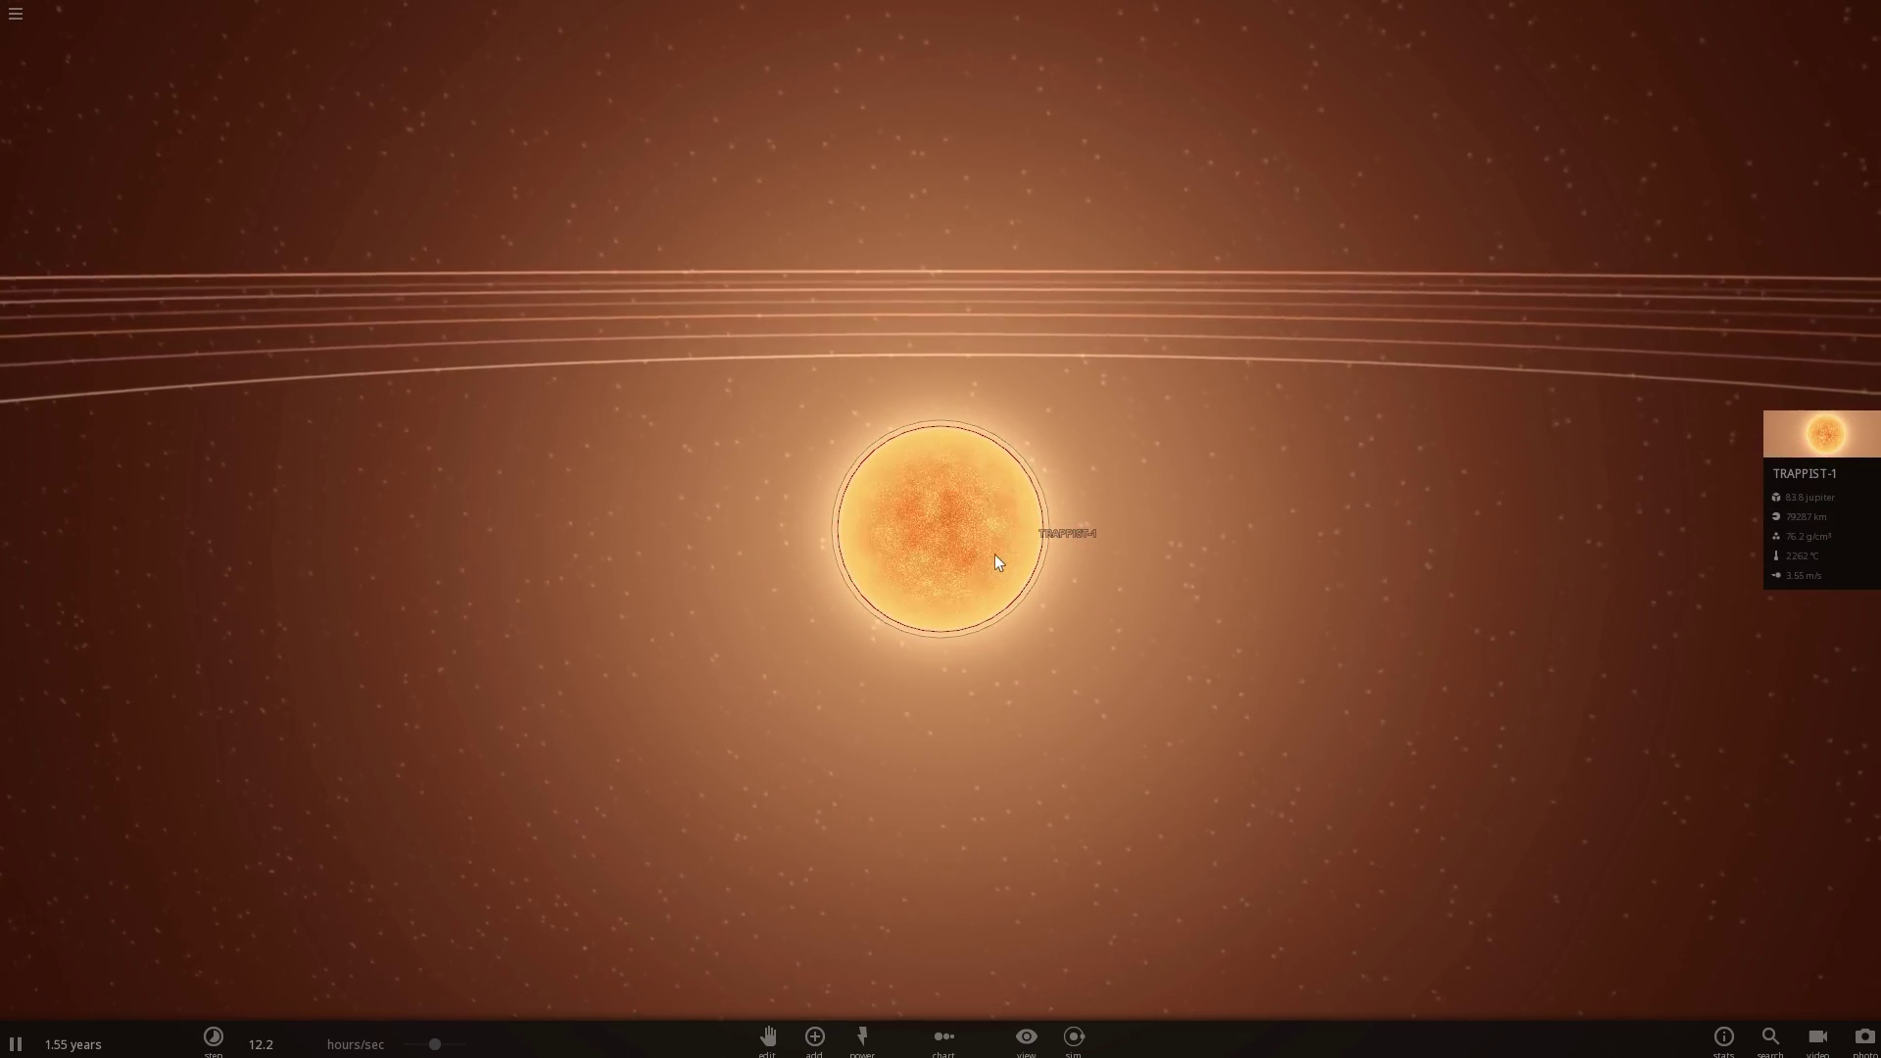
scroll(993, 555, "up", 2)
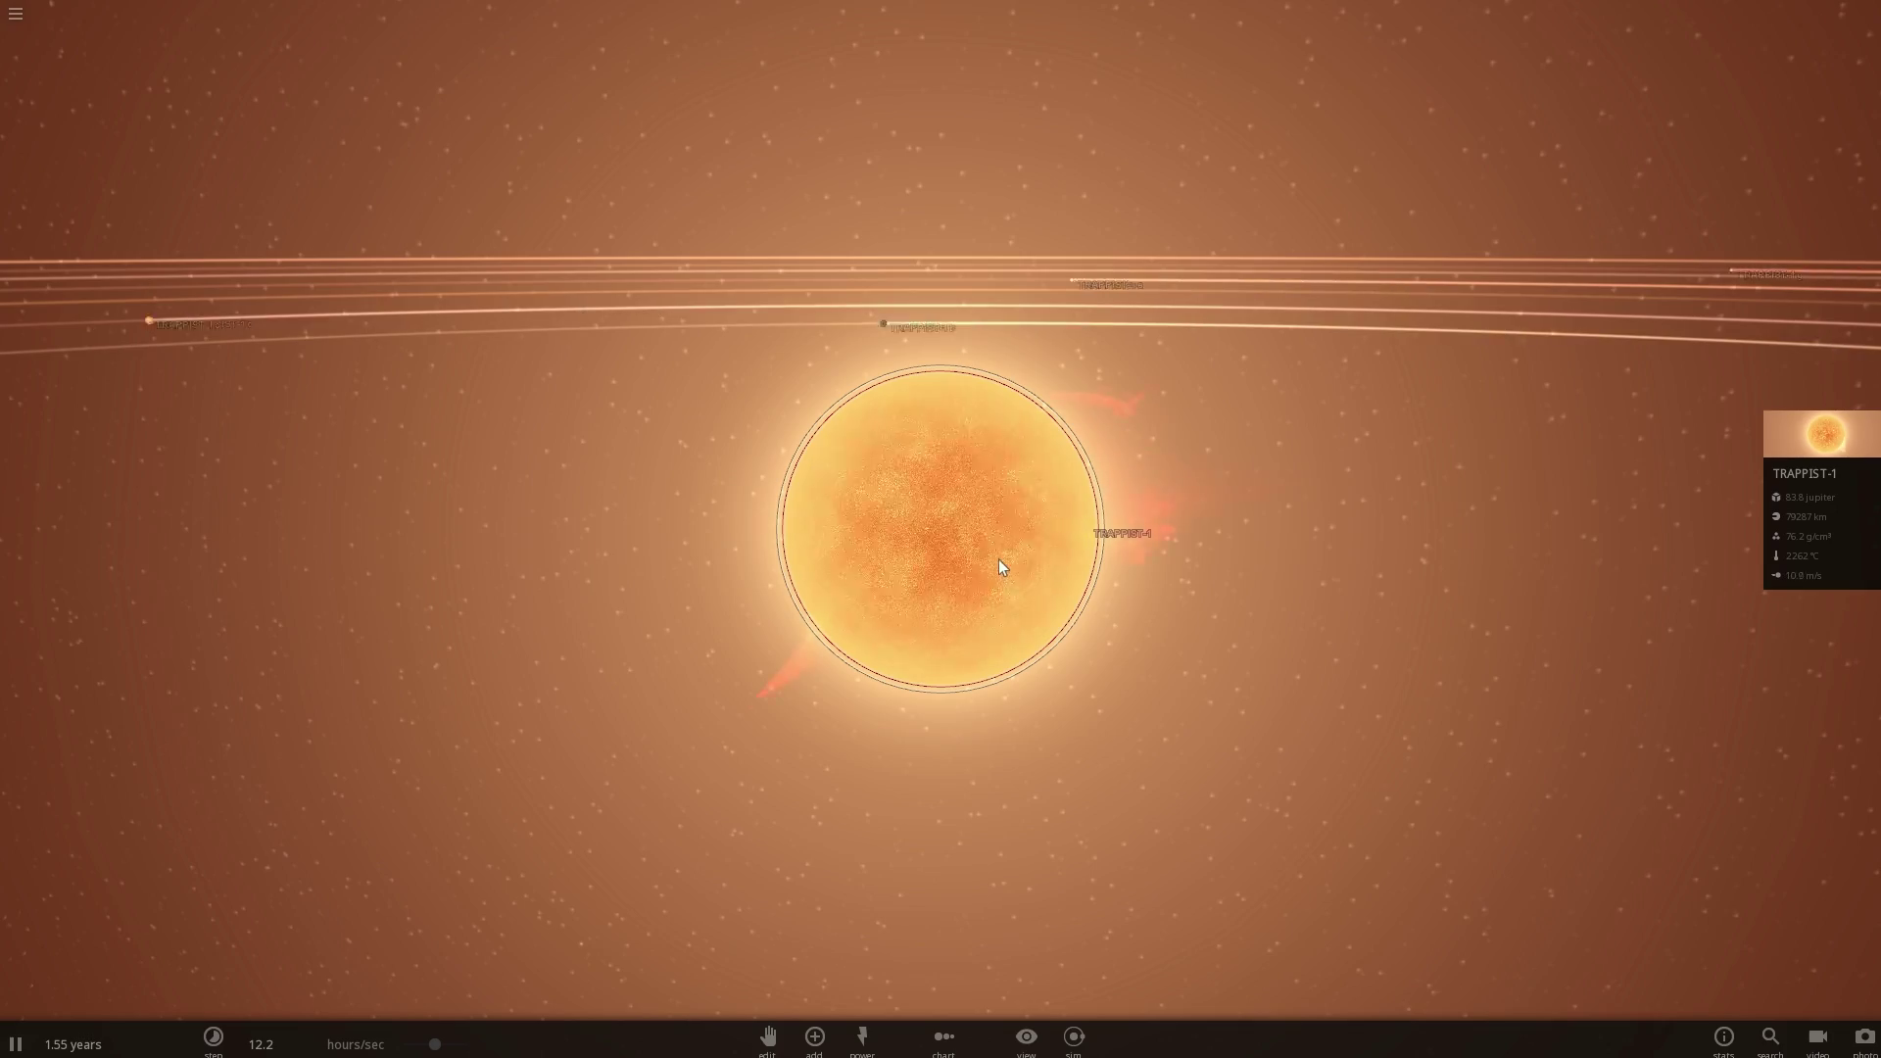
scroll(998, 561, "up", 1)
scroll(1004, 556, "up", 1)
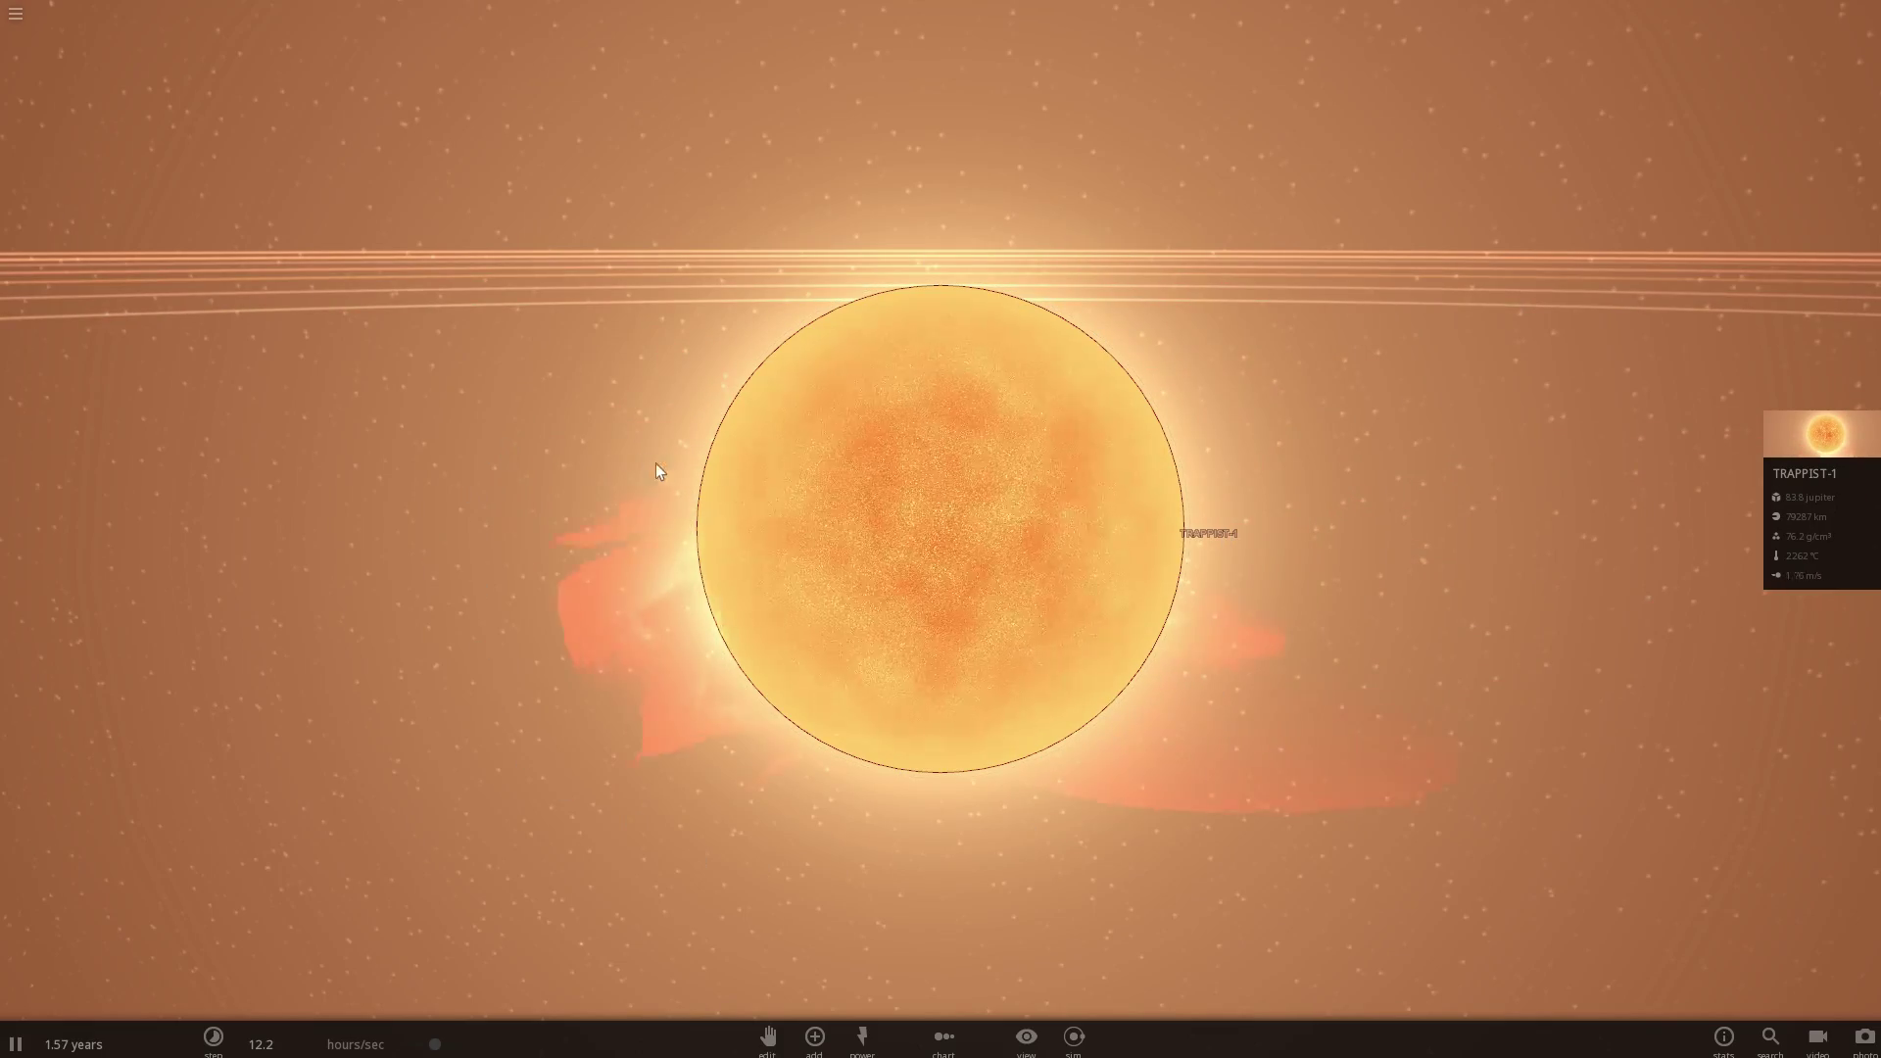
scroll(660, 499, "down", 10)
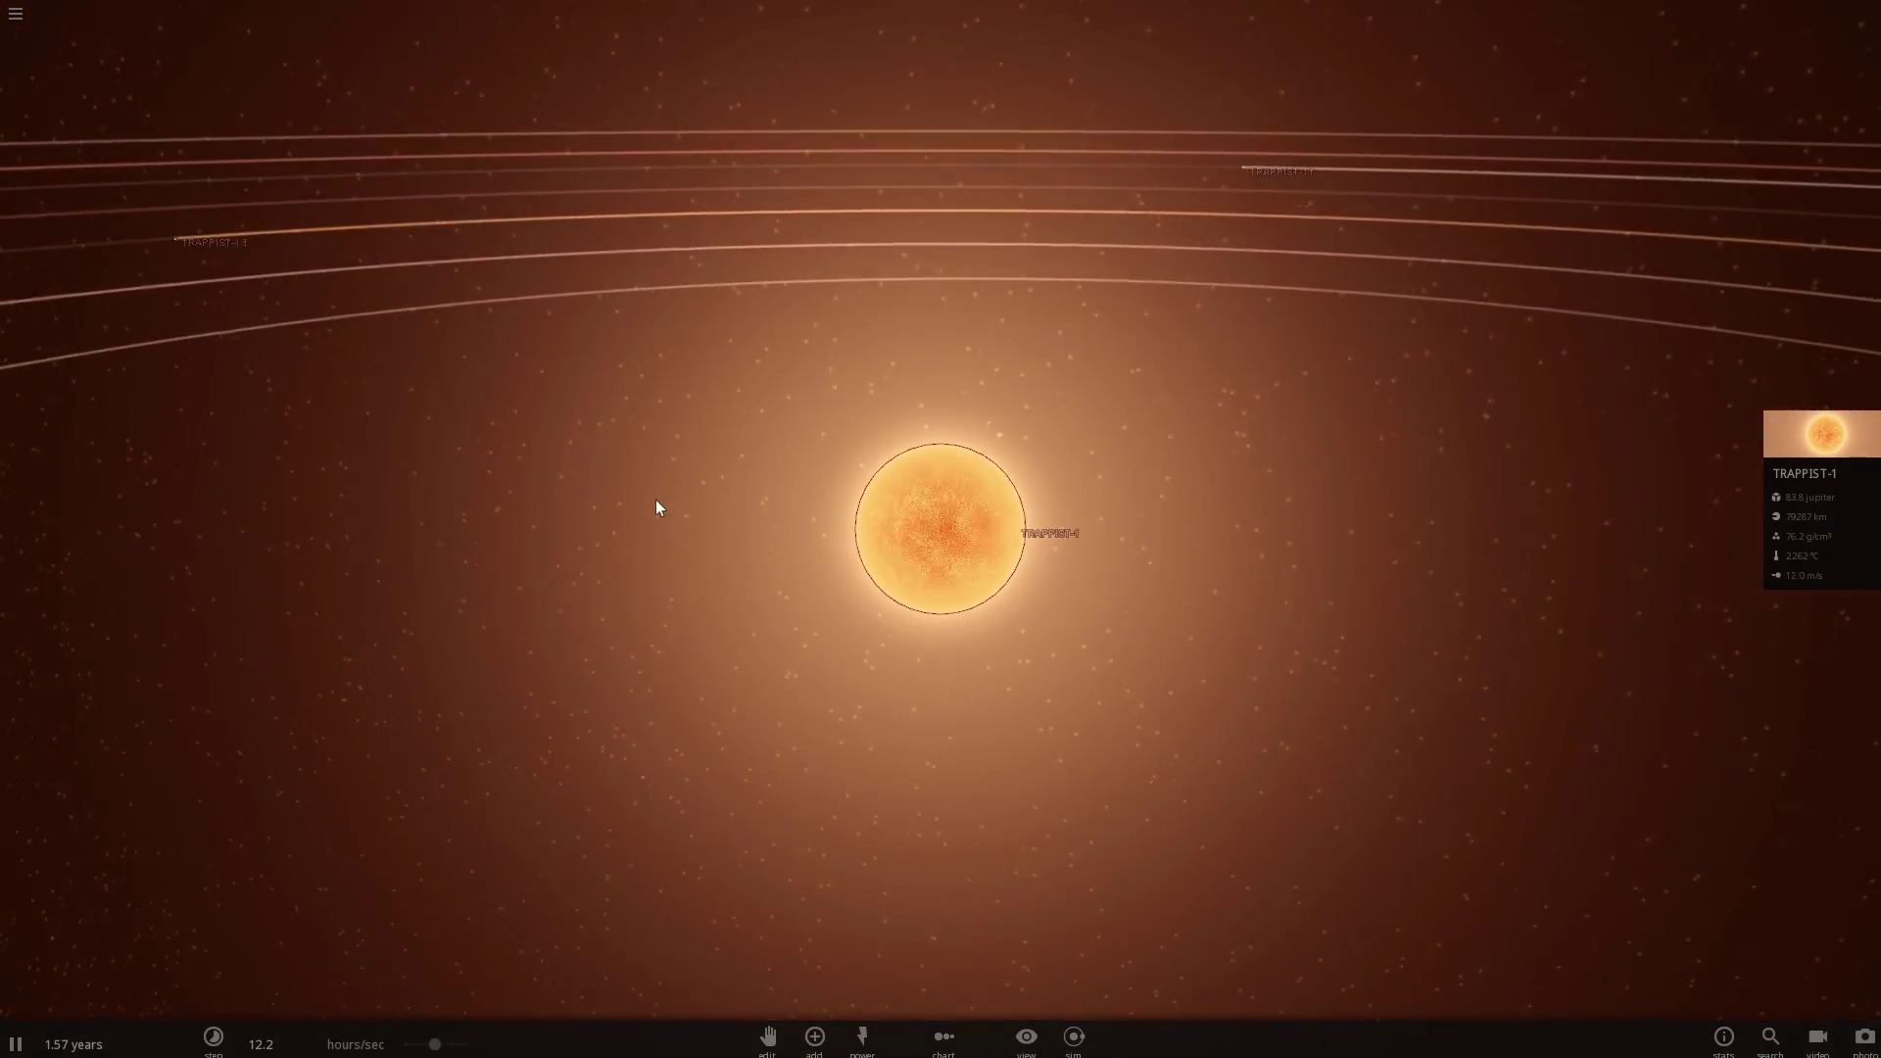
Examine the orbits of the planets around TRAPPIST-1 from several angles and distances.
scroll(662, 492, "down", 4)
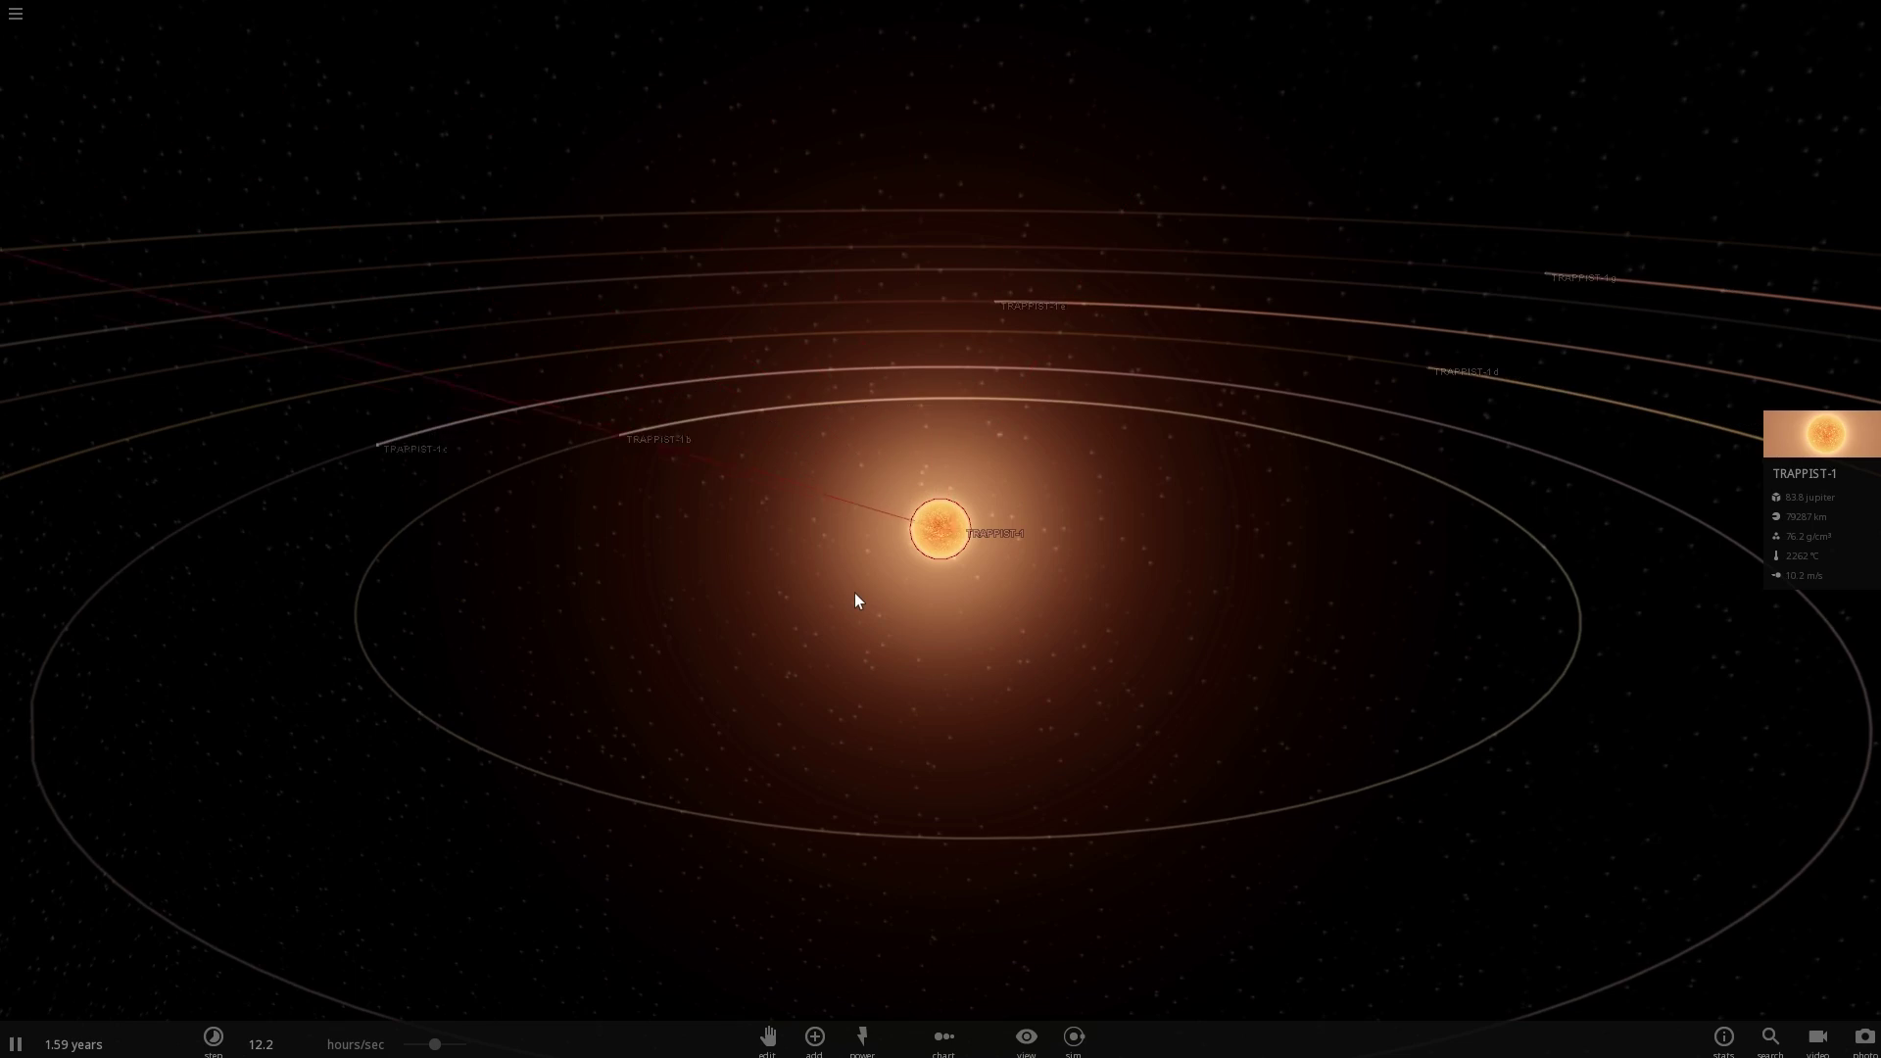
left_click_drag(854, 592, 796, 569)
scroll(797, 568, "down", 5)
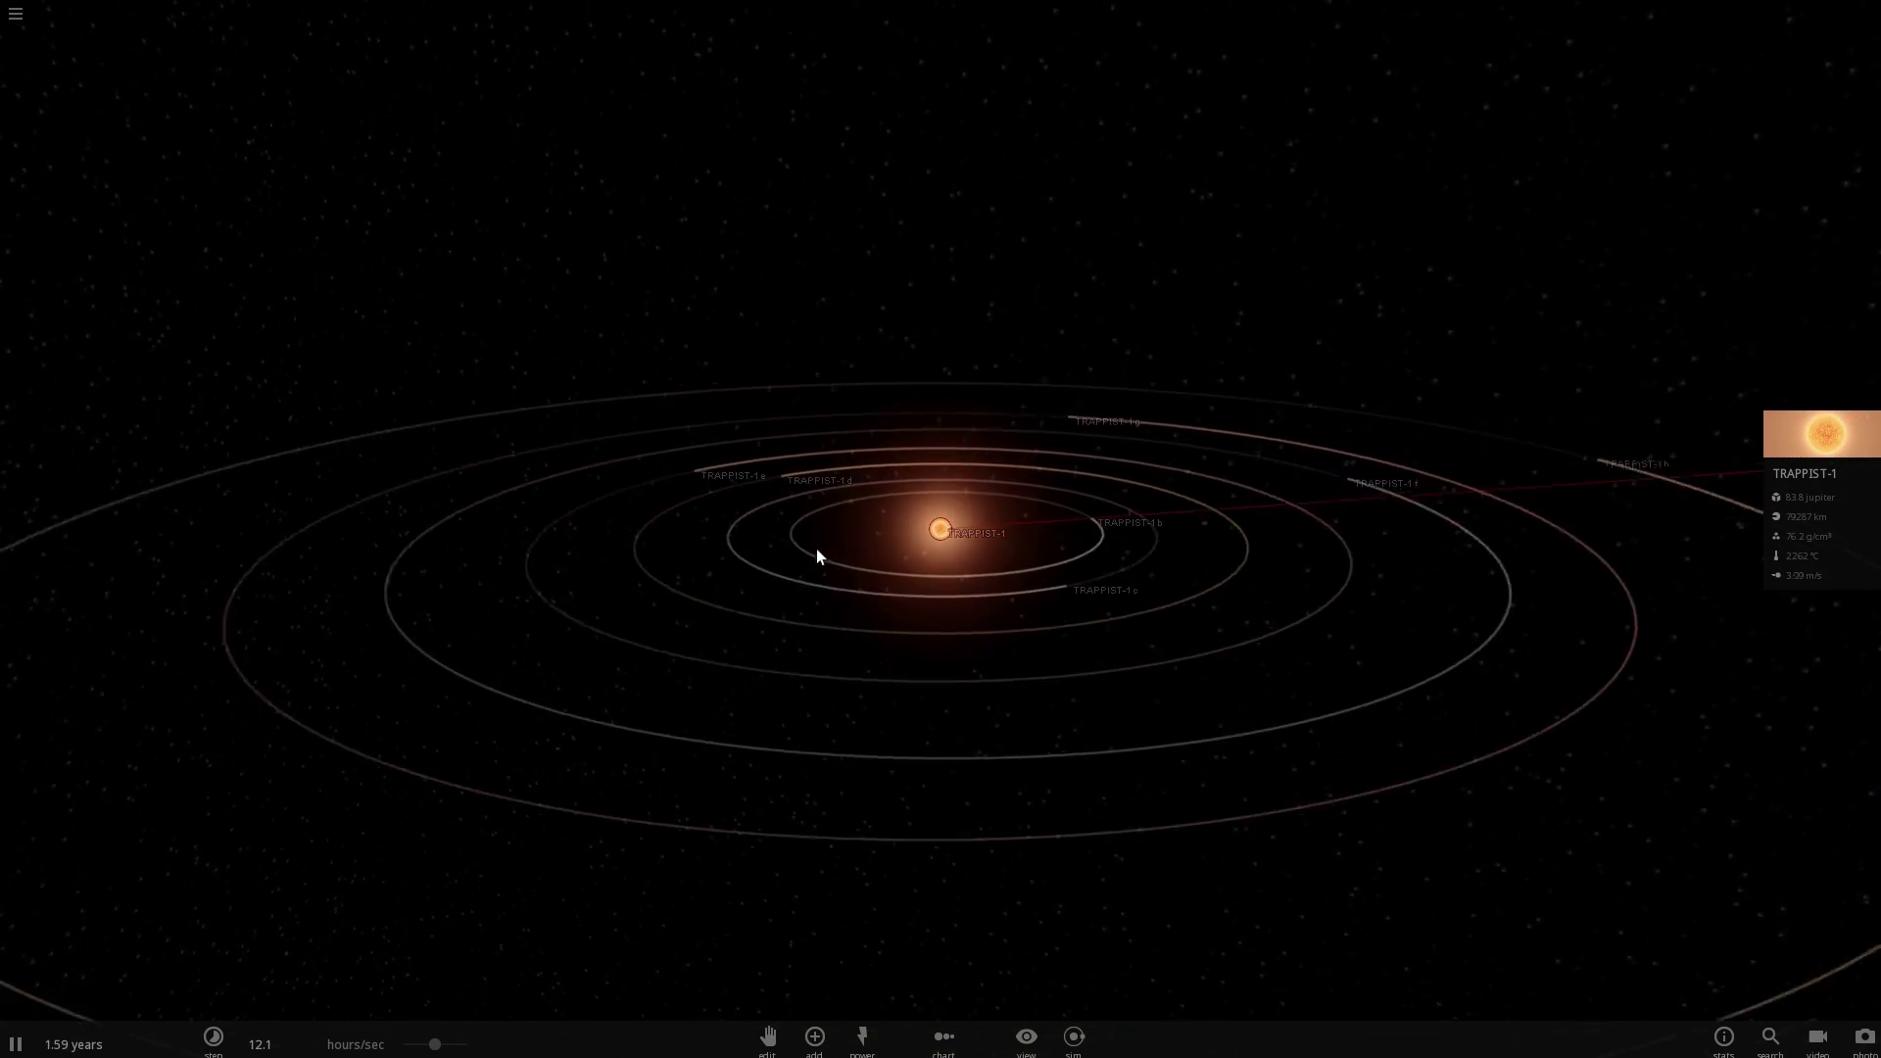
left_click_drag(840, 646, 890, 567)
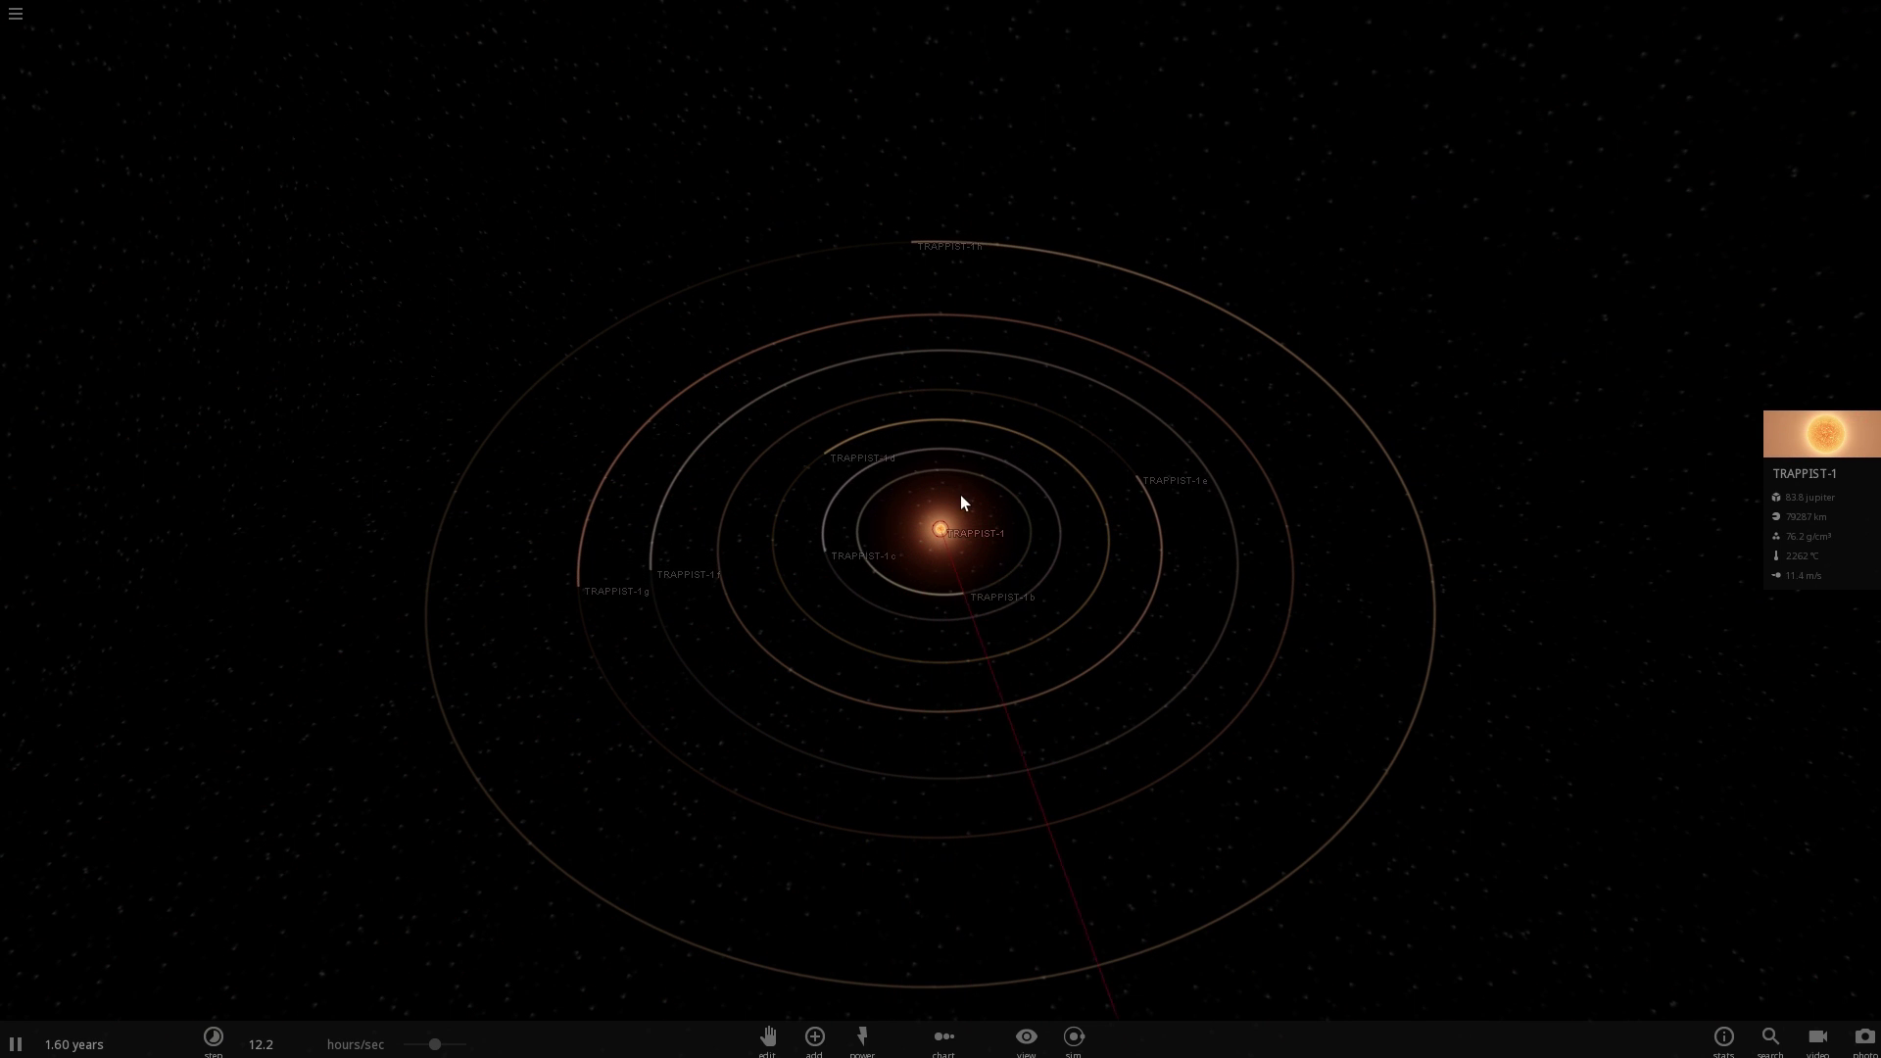
left_click_drag(961, 495, 853, 437)
scroll(867, 465, "up", 5)
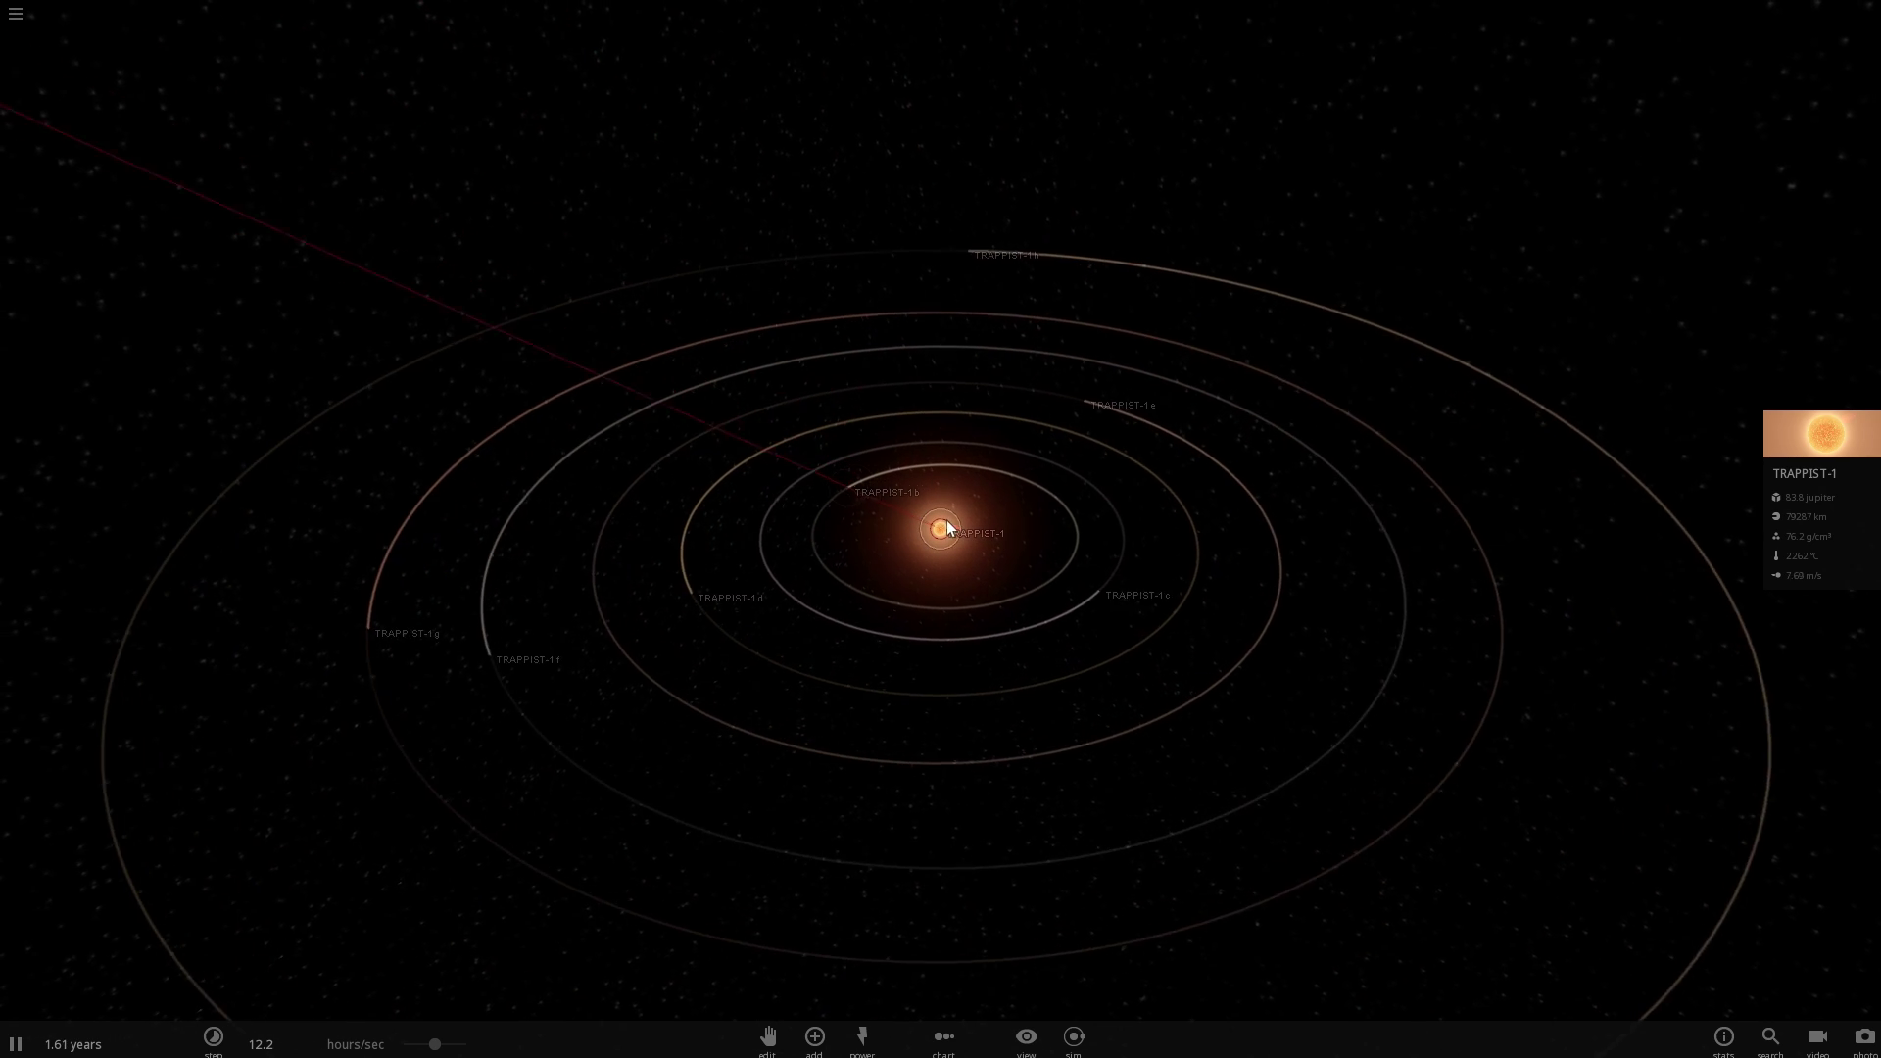
left_click_drag(943, 532, 890, 505)
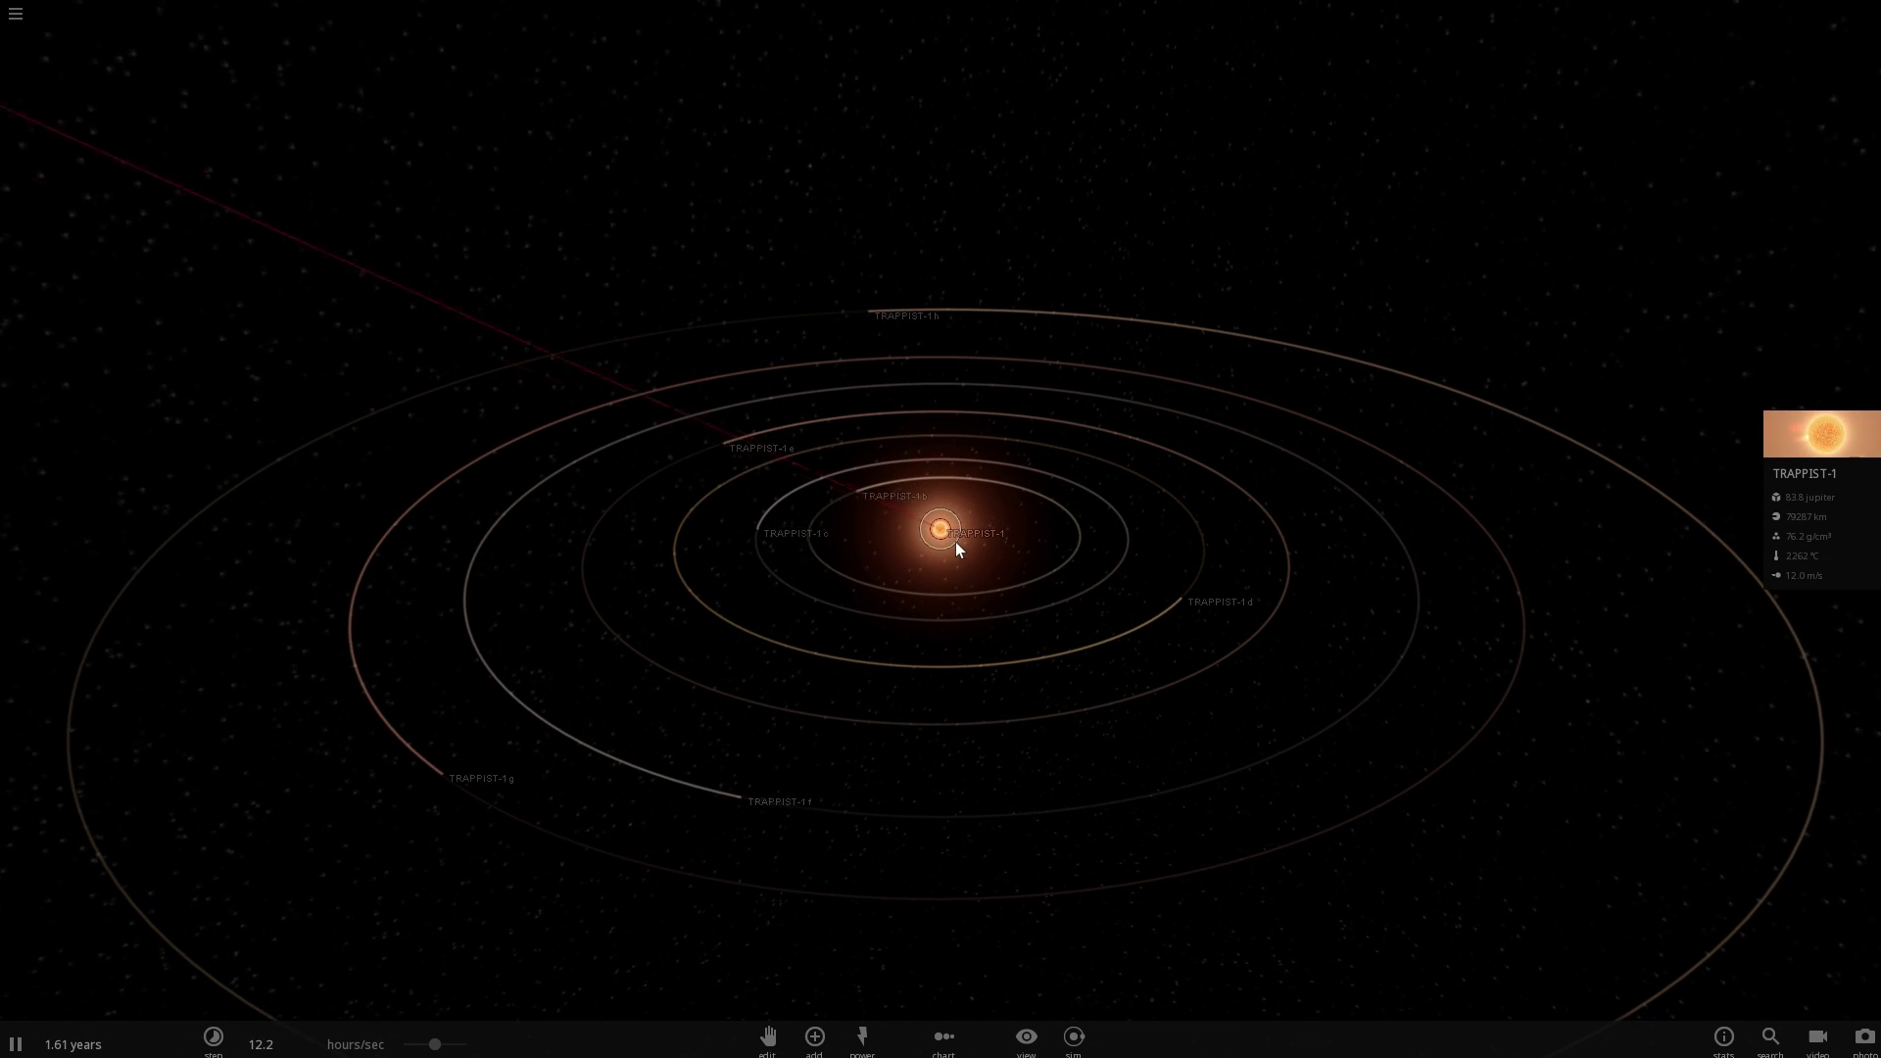
scroll(972, 541, "up", 2)
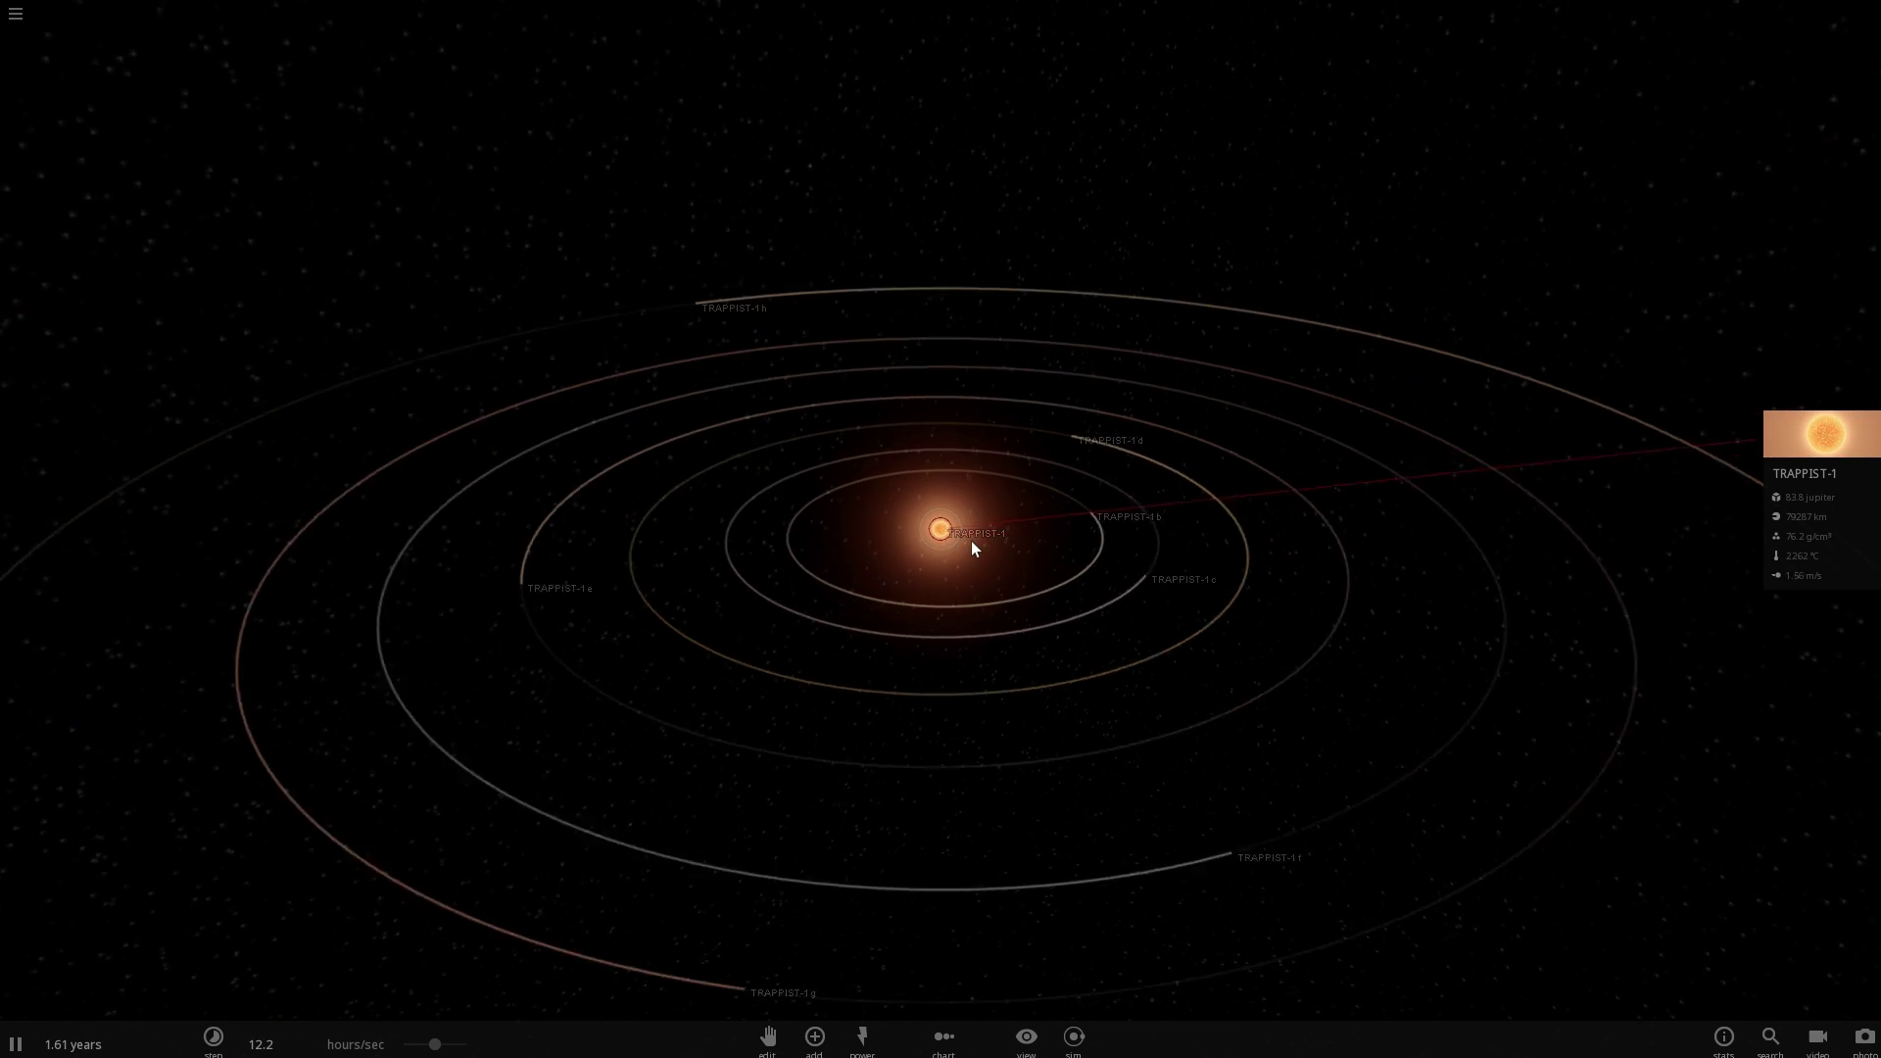
Inspect the surface of TRAPPIST-1 again at close range from different sides.
scroll(972, 541, "up", 5)
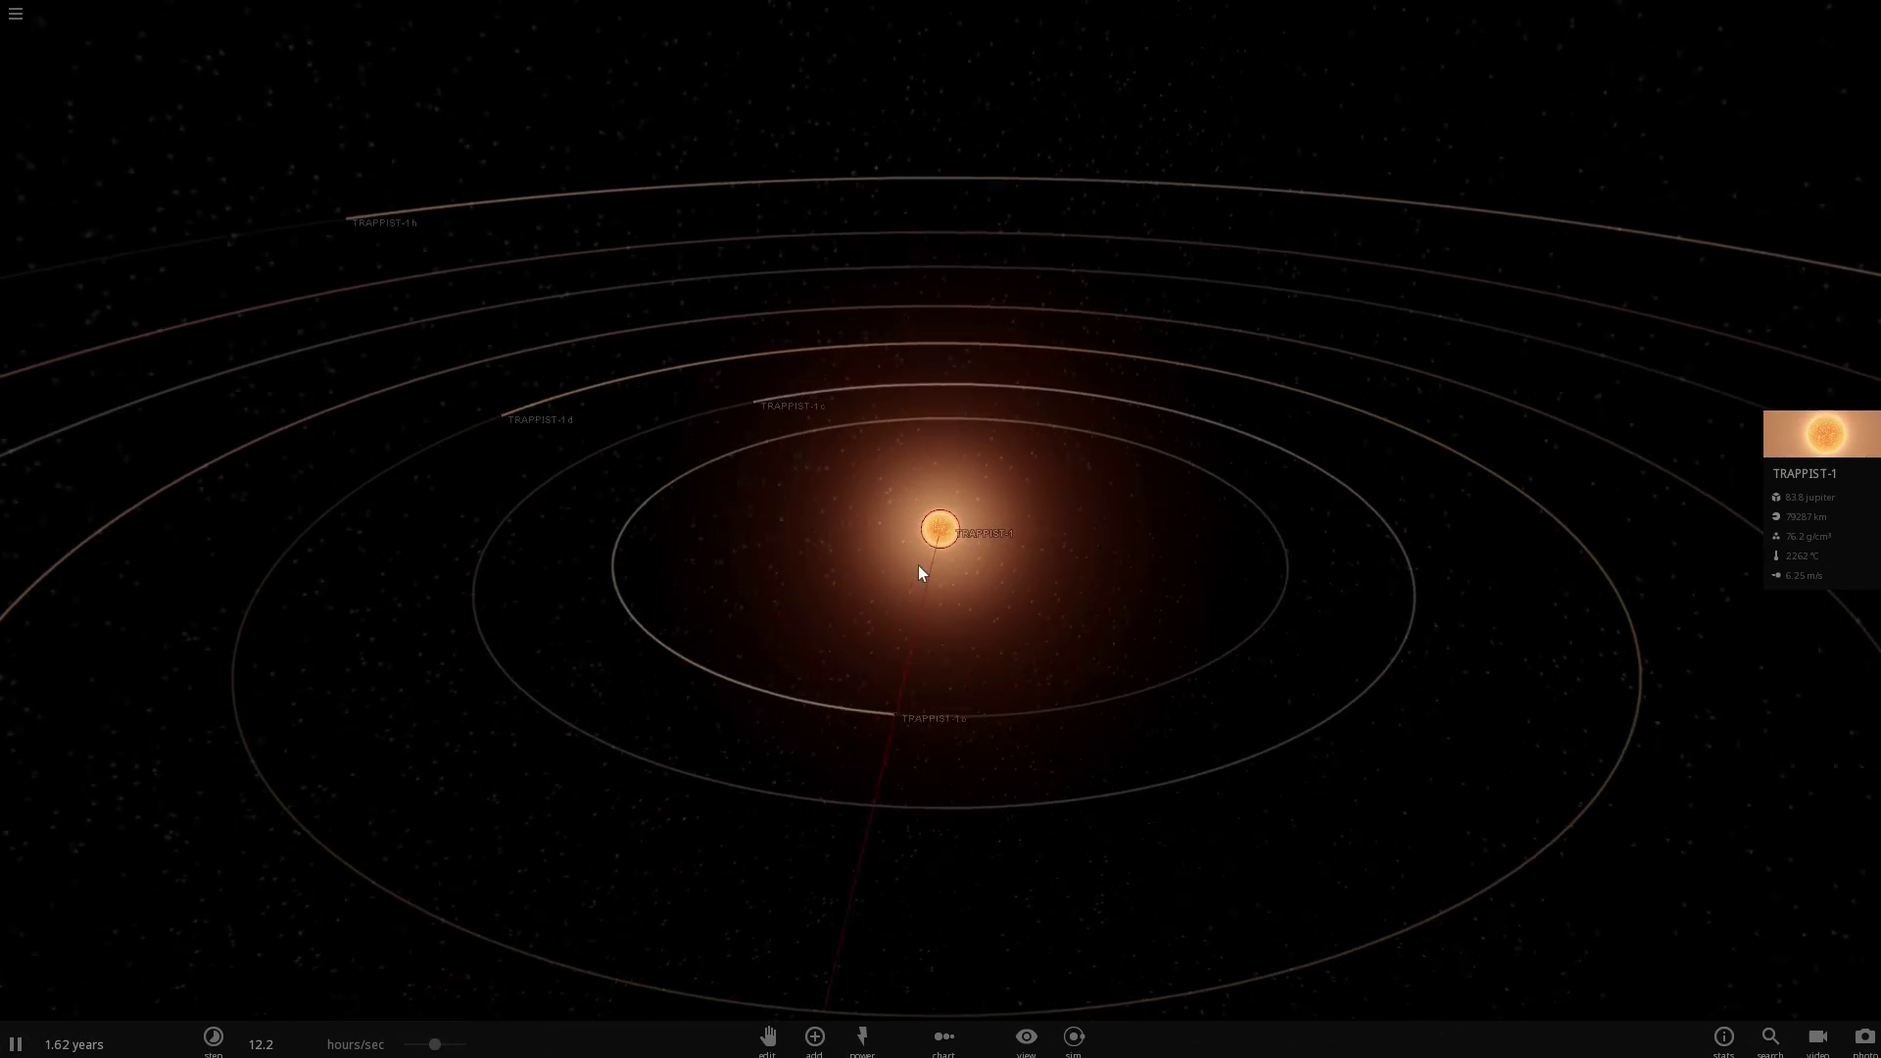
scroll(919, 566, "up", 5)
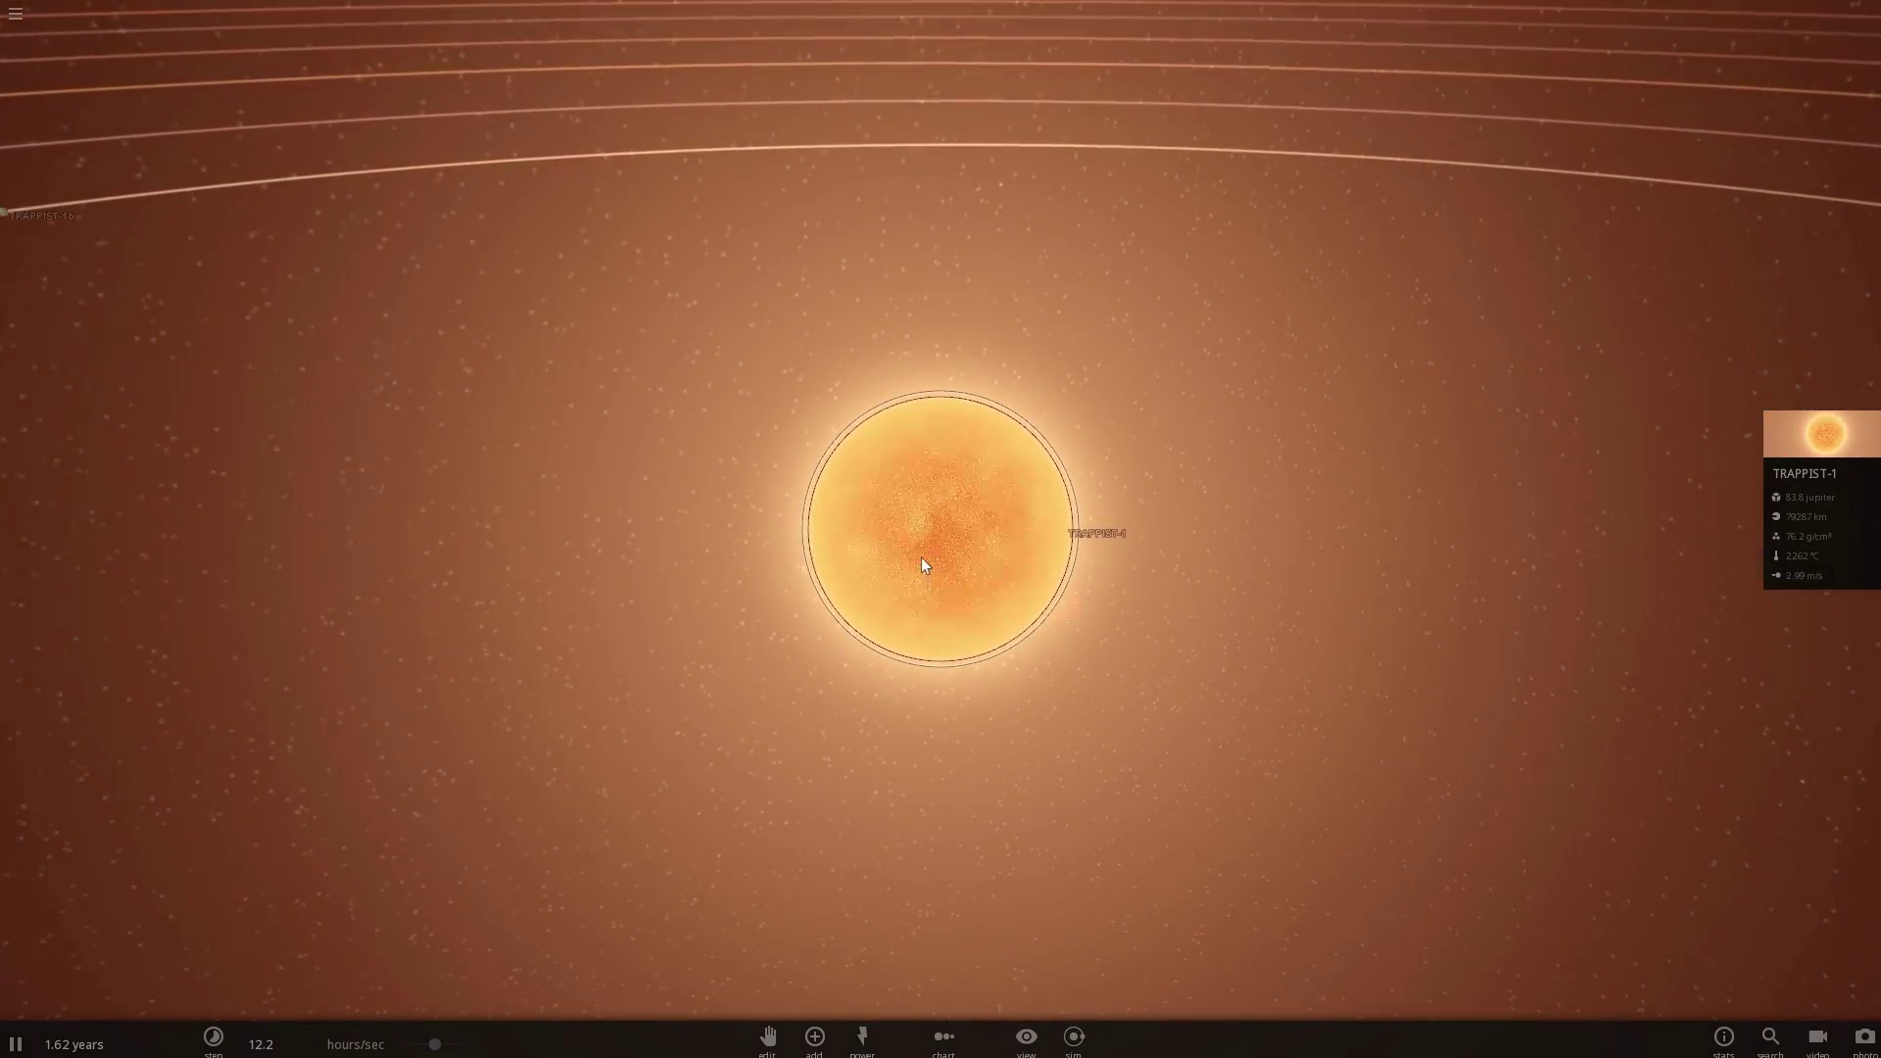
scroll(926, 557, "up", 3)
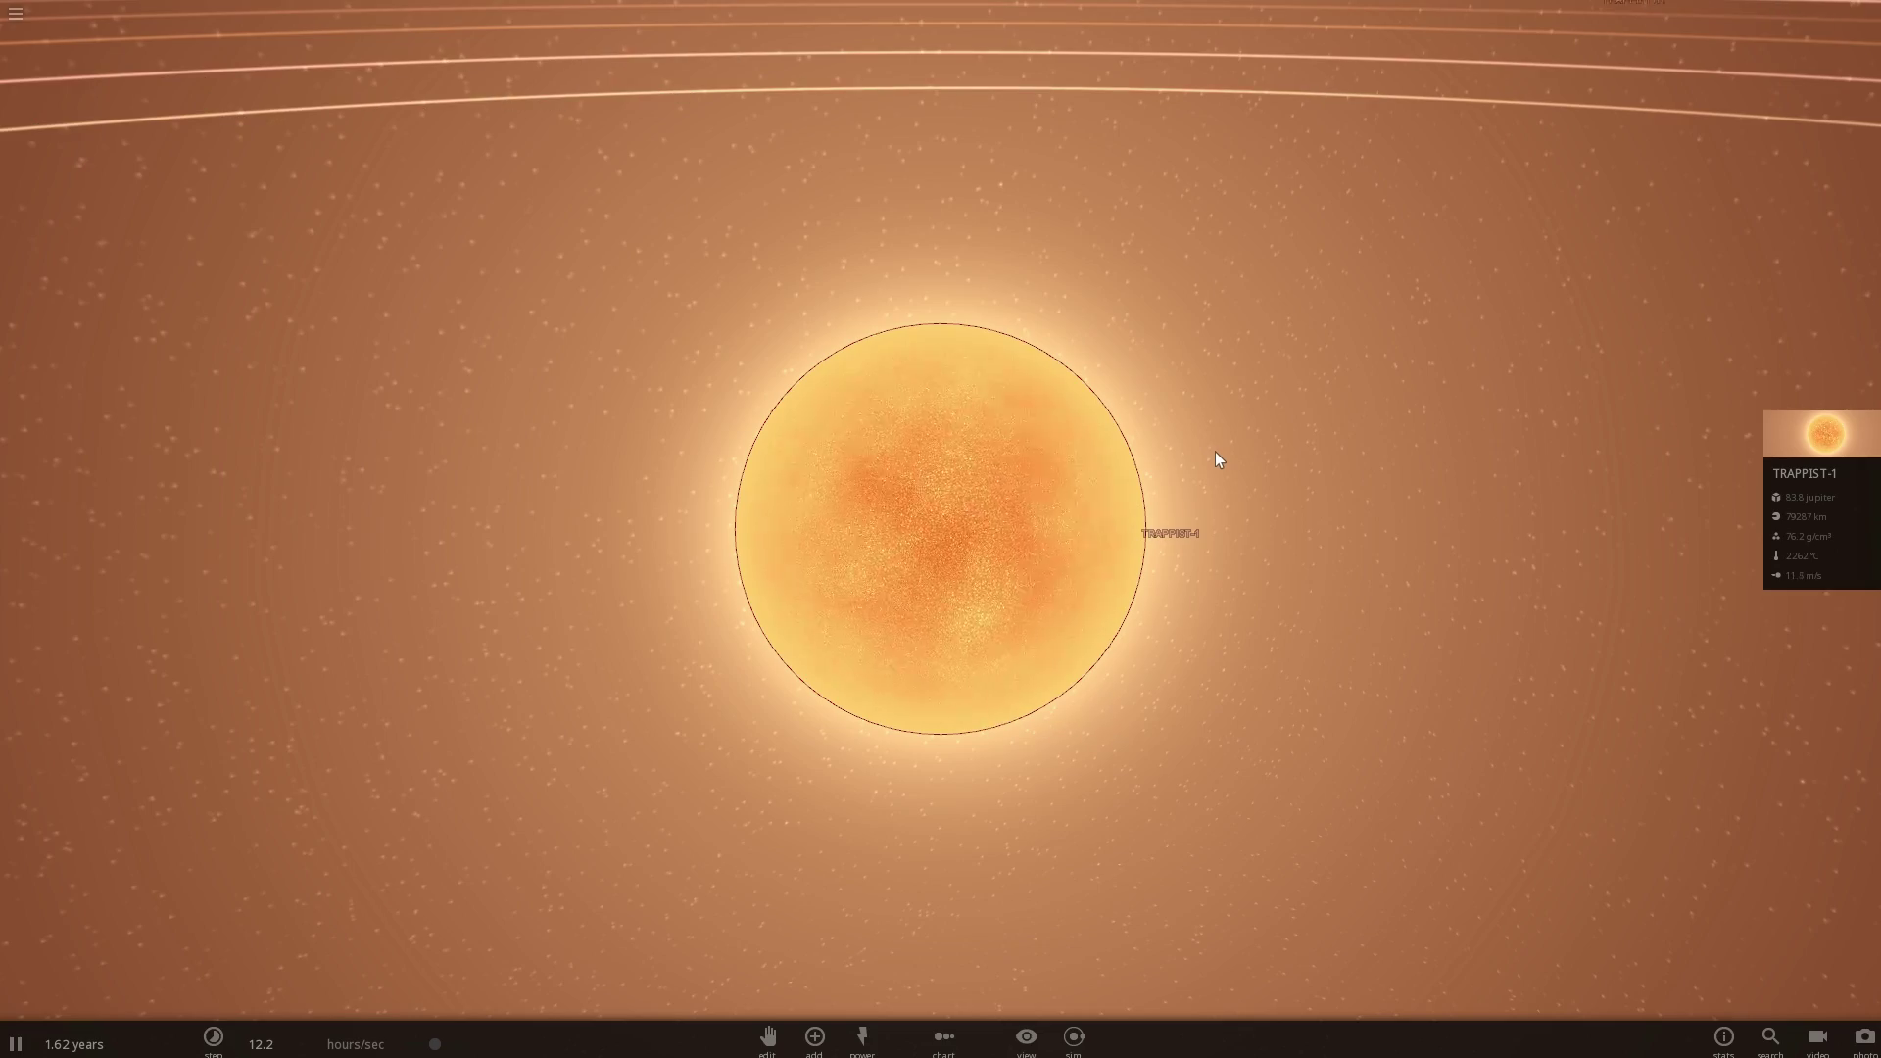
left_click_drag(1189, 454, 580, 306)
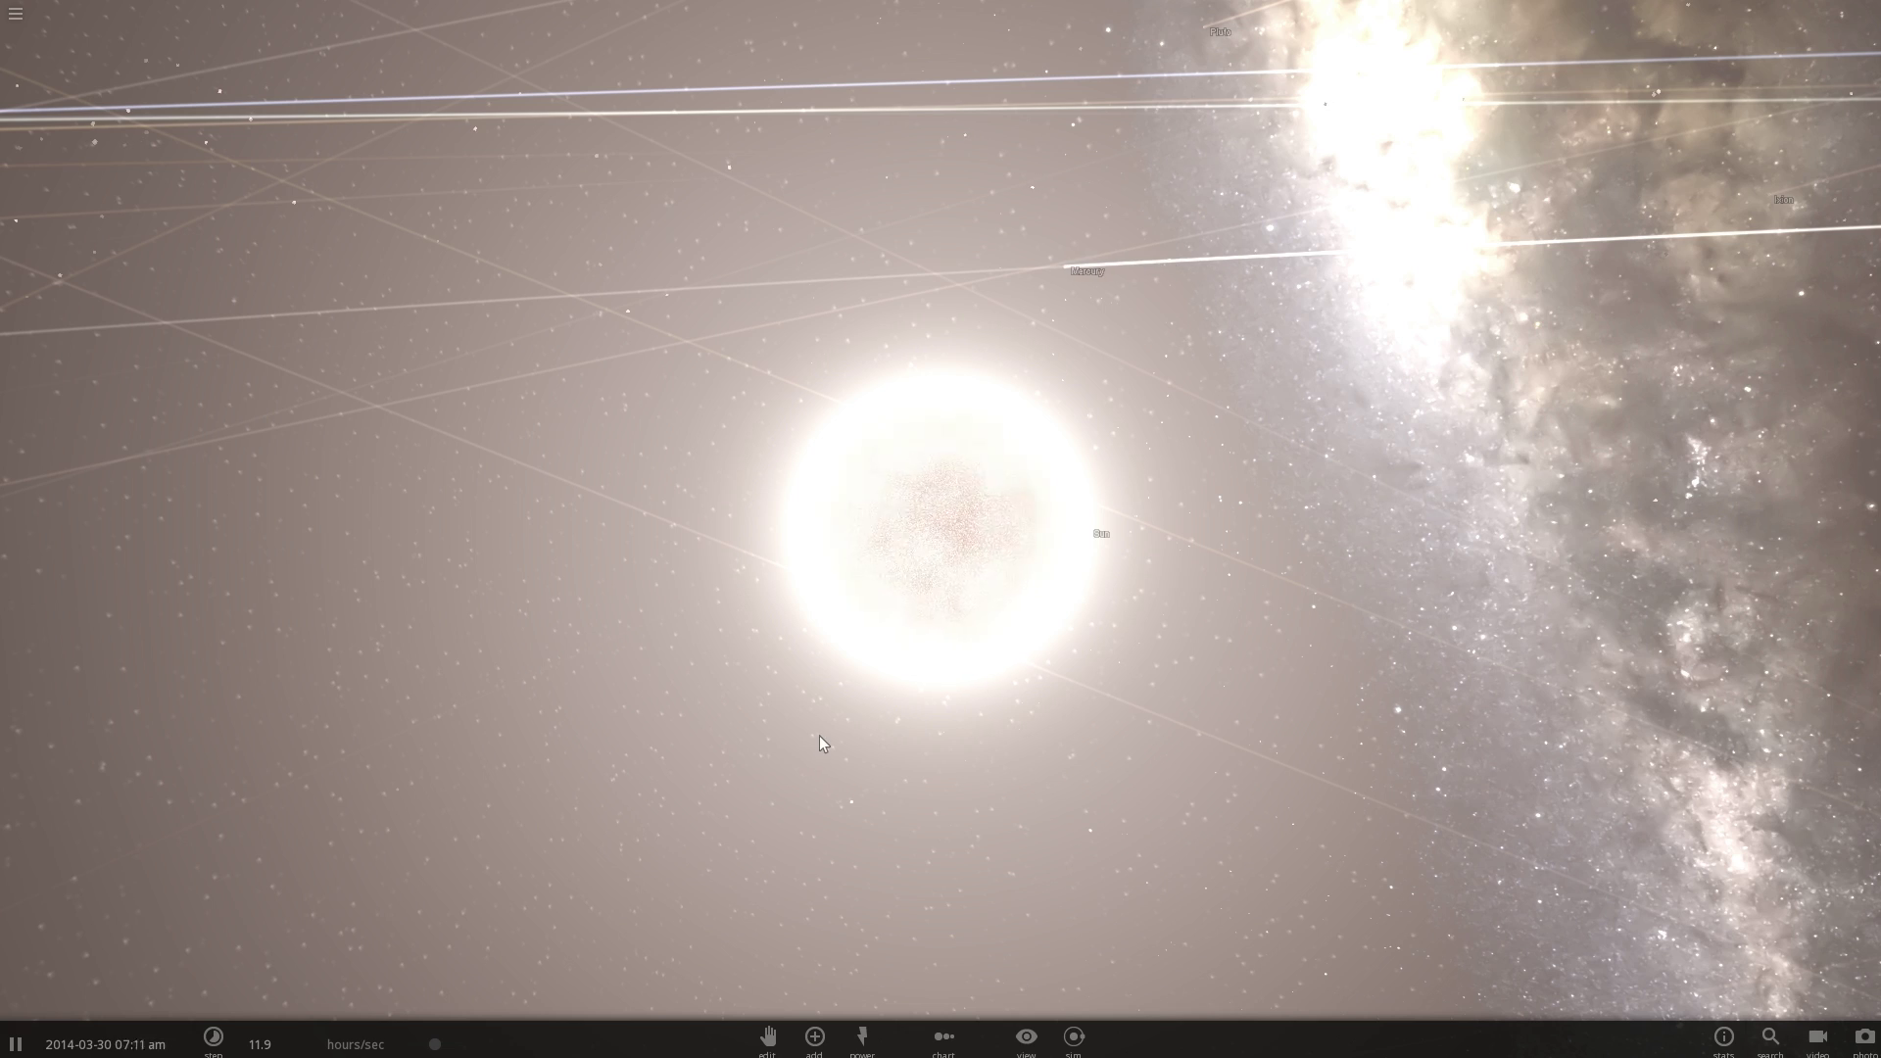
Emit a spherical Pulse of 1000 particles at 1.00 lightspeed from the Sun in the Solar System simulation.
left_click_drag(819, 737, 666, 695)
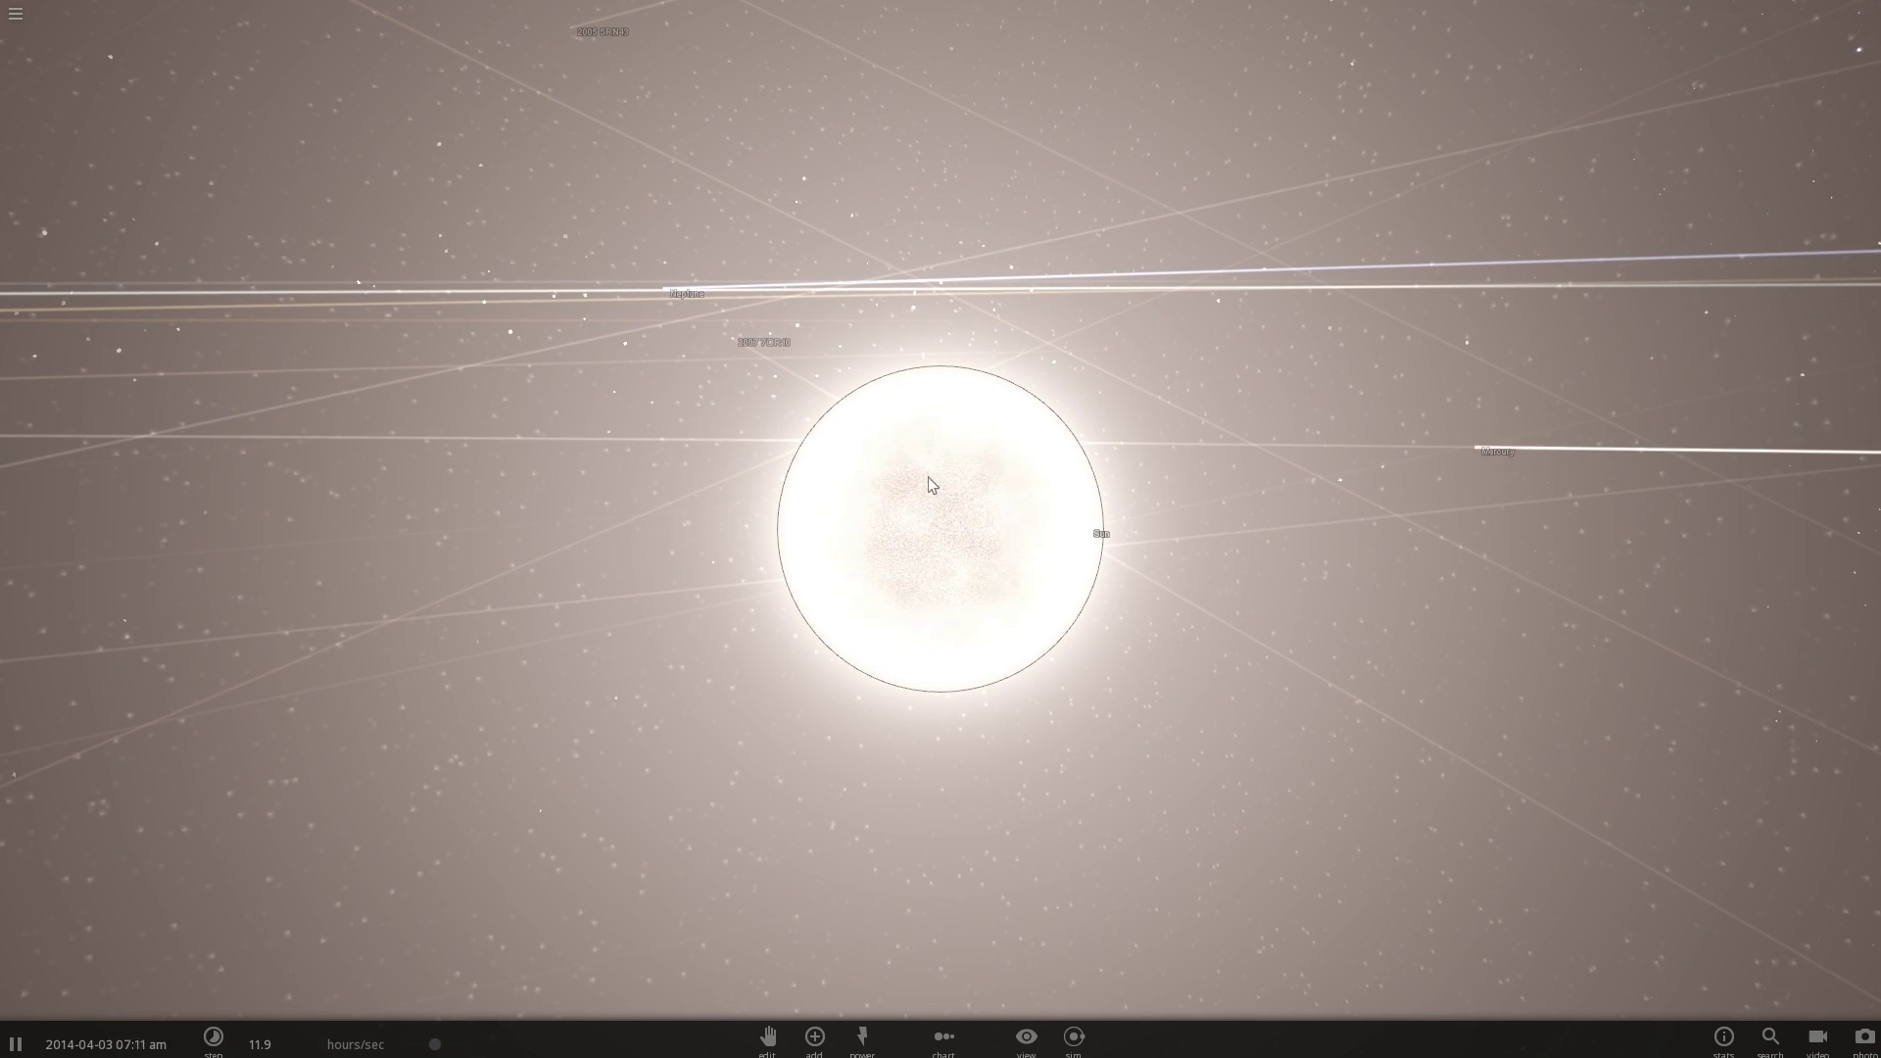
left_click(862, 1036)
left_click(131, 907)
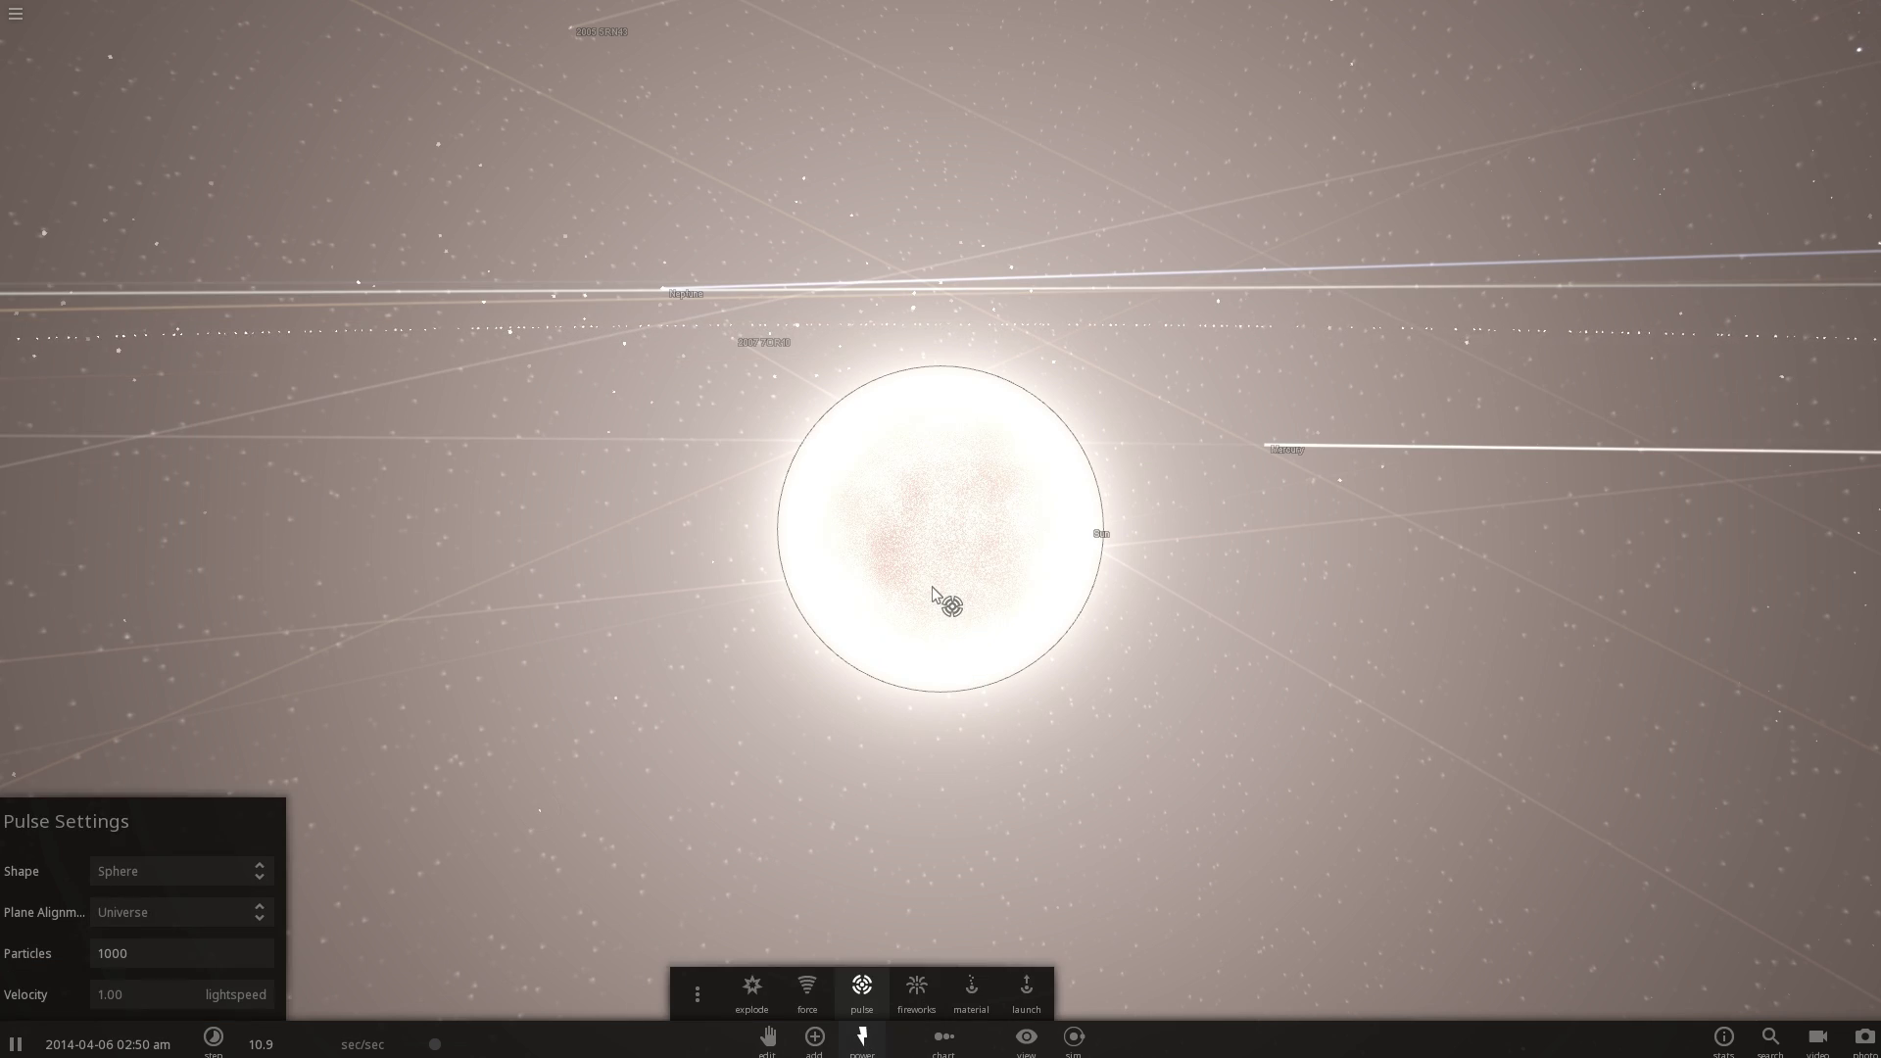
right_click_drag(932, 598, 780, 590)
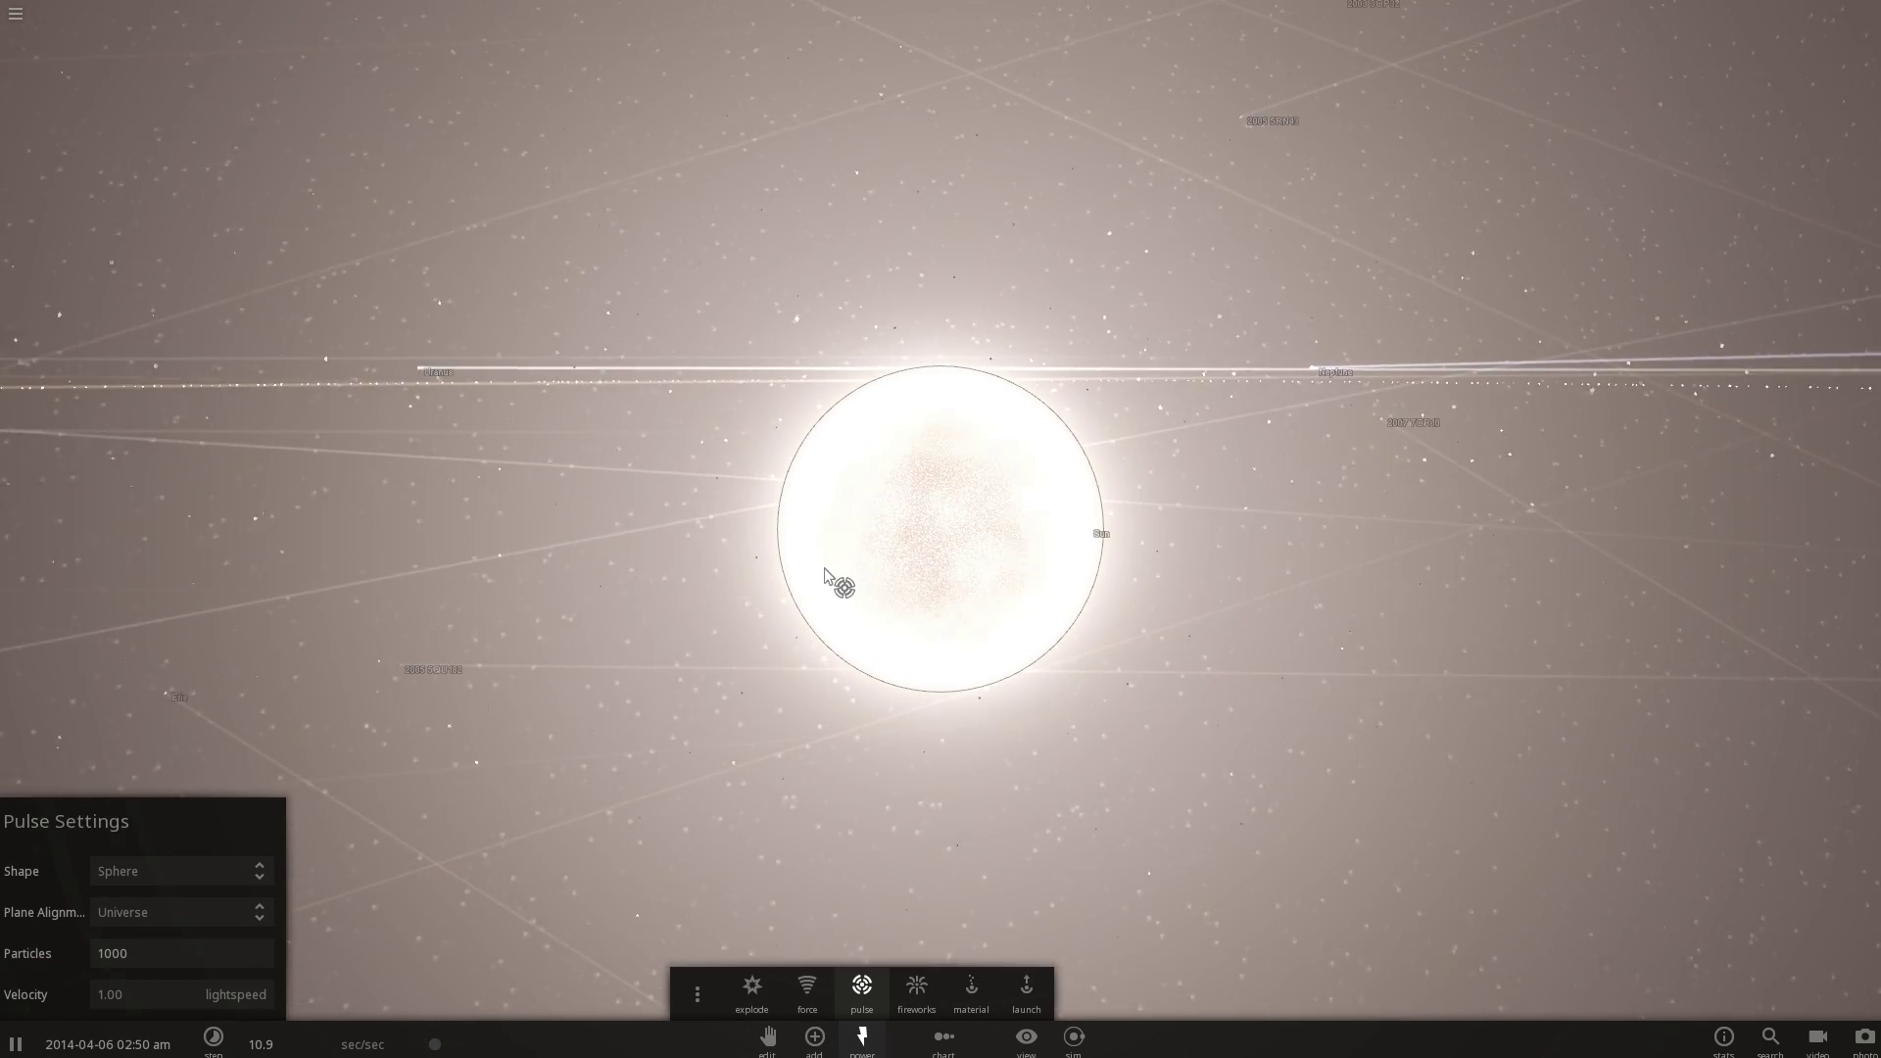
scroll(923, 555, "down", 4)
left_click(944, 554)
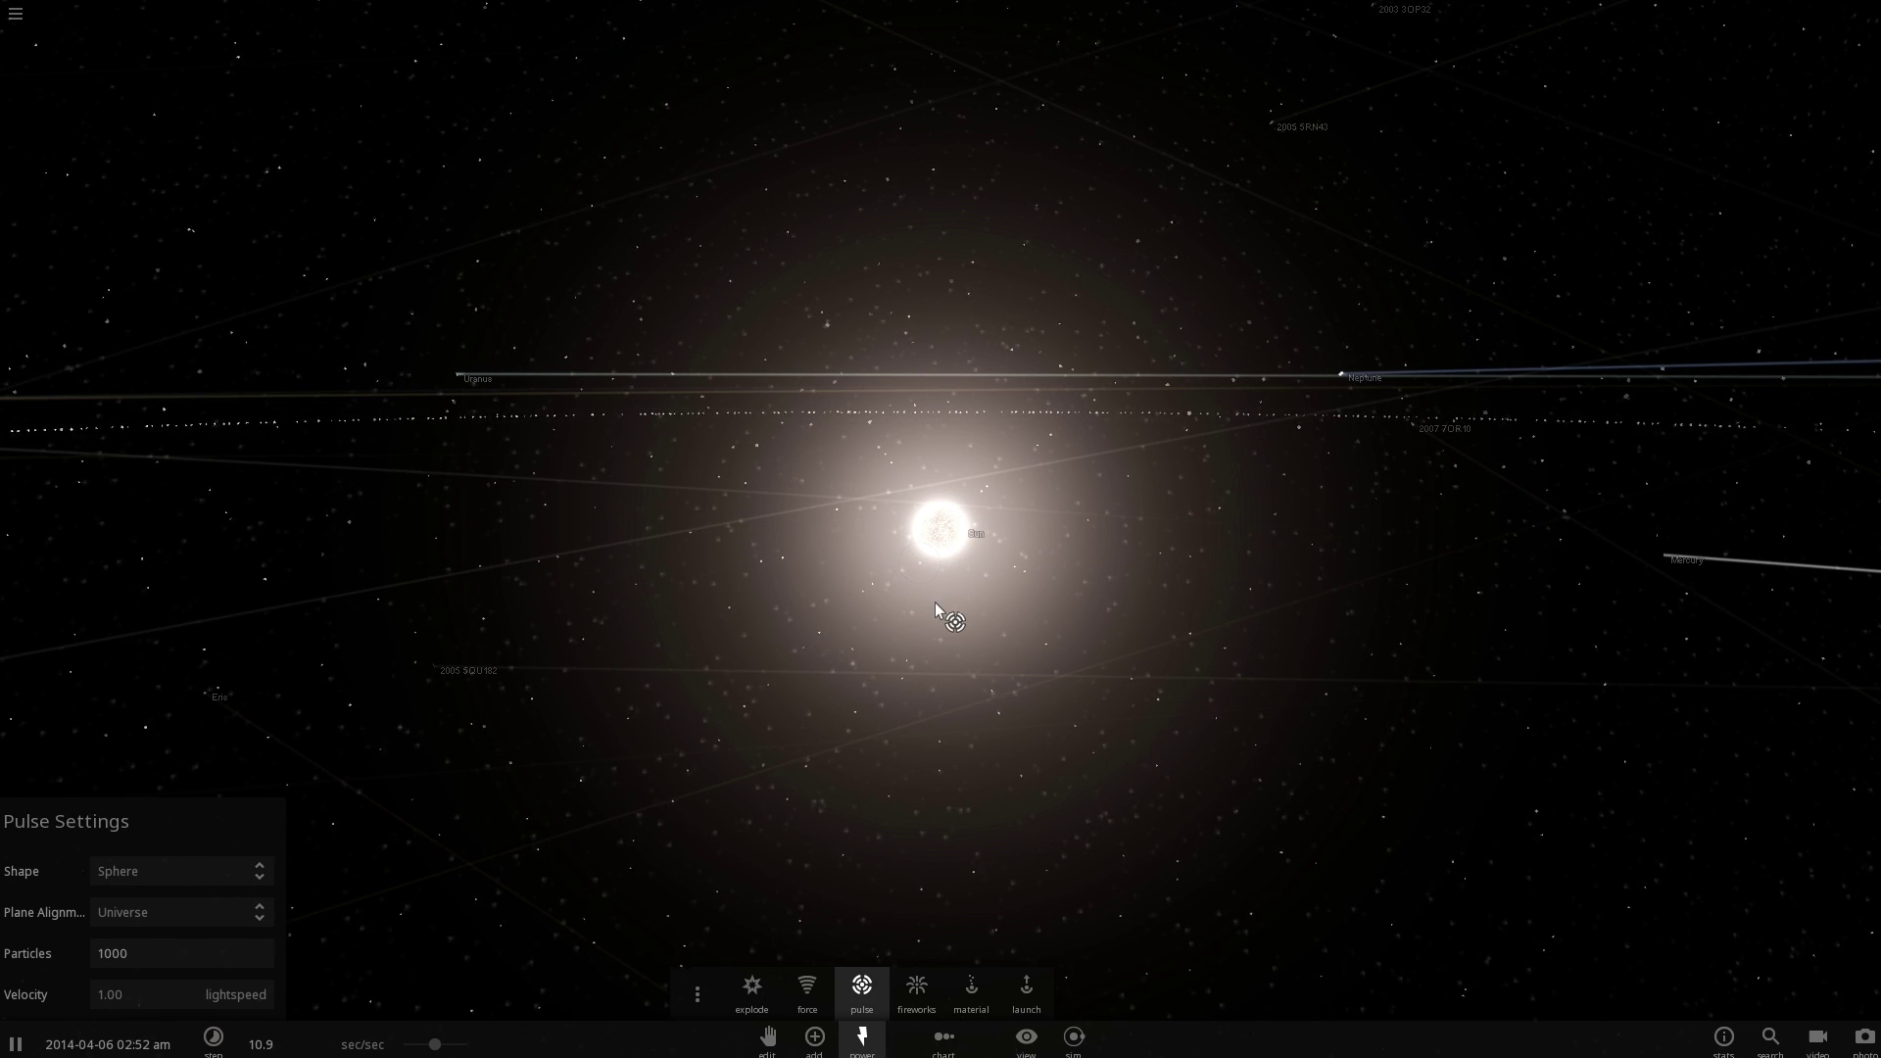
Emit further 1000-particle spherical pulses from the Sun and watch them expand past Mercury's orbit.
right_click_drag(937, 609, 945, 537)
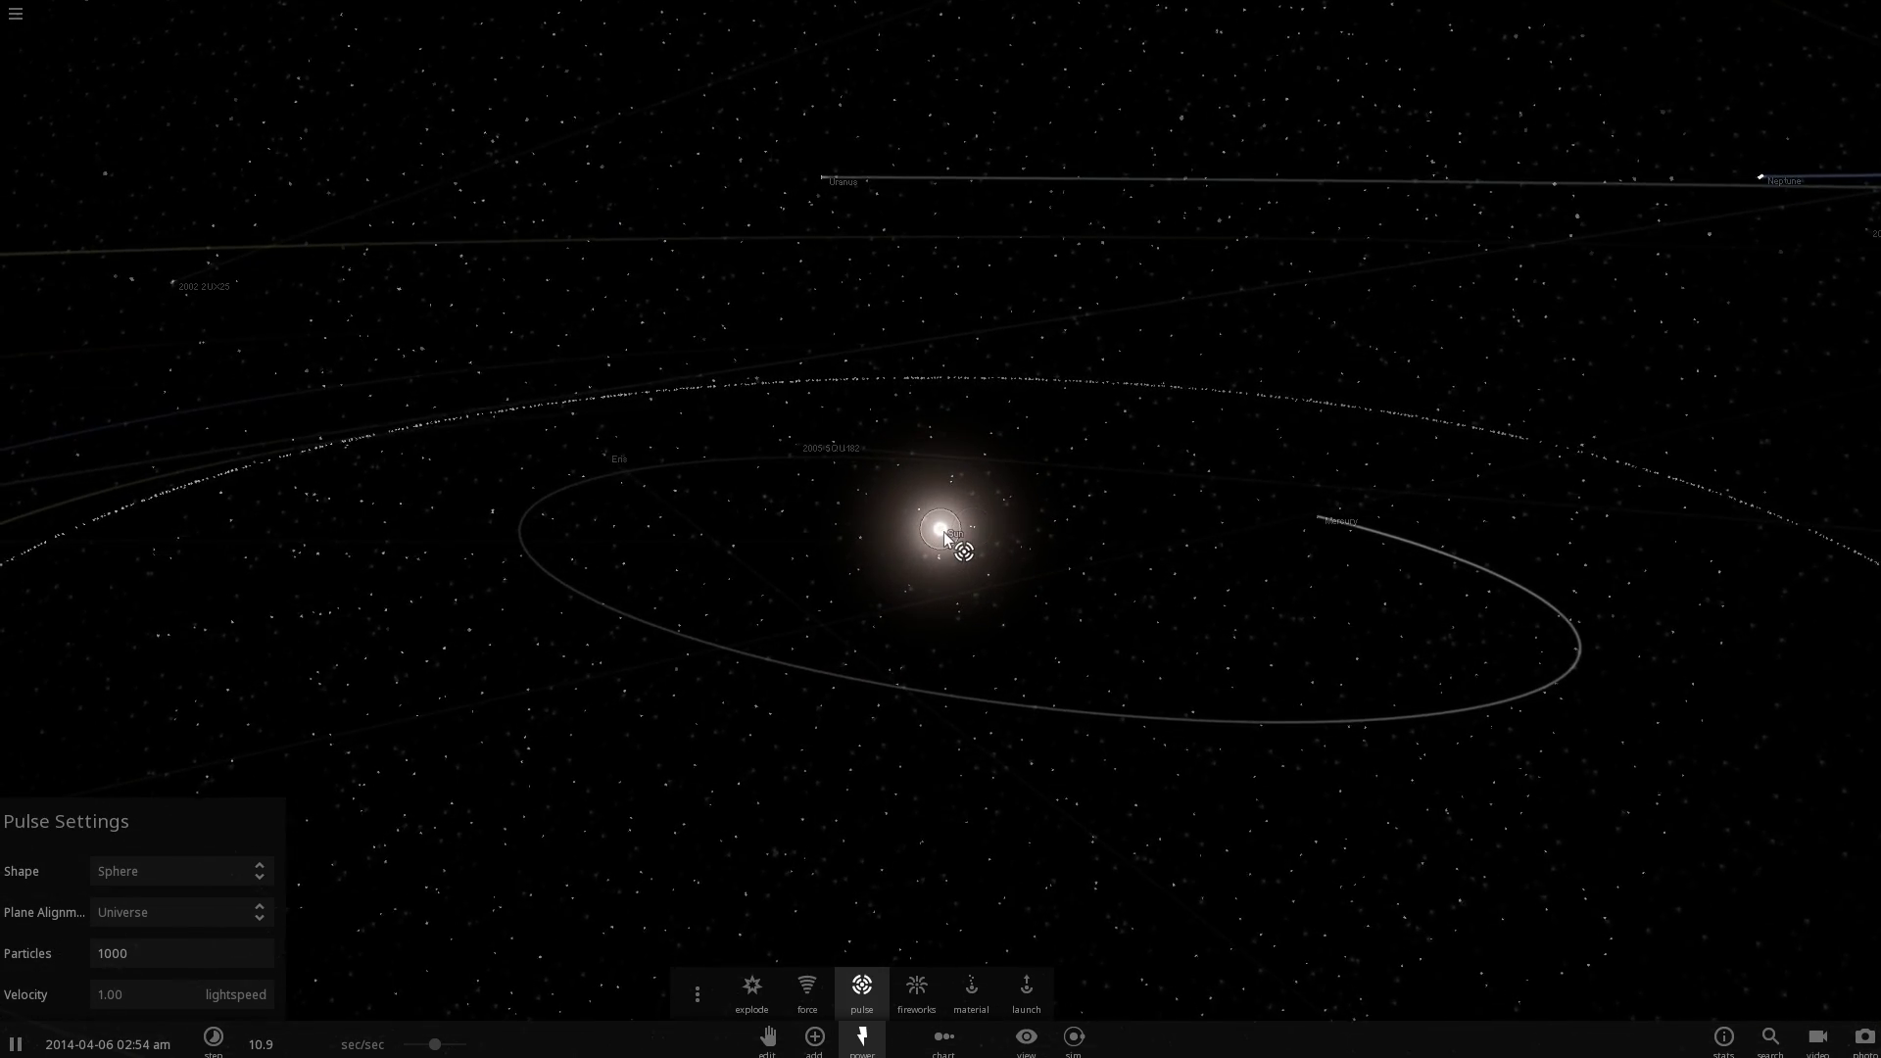
left_click(949, 569)
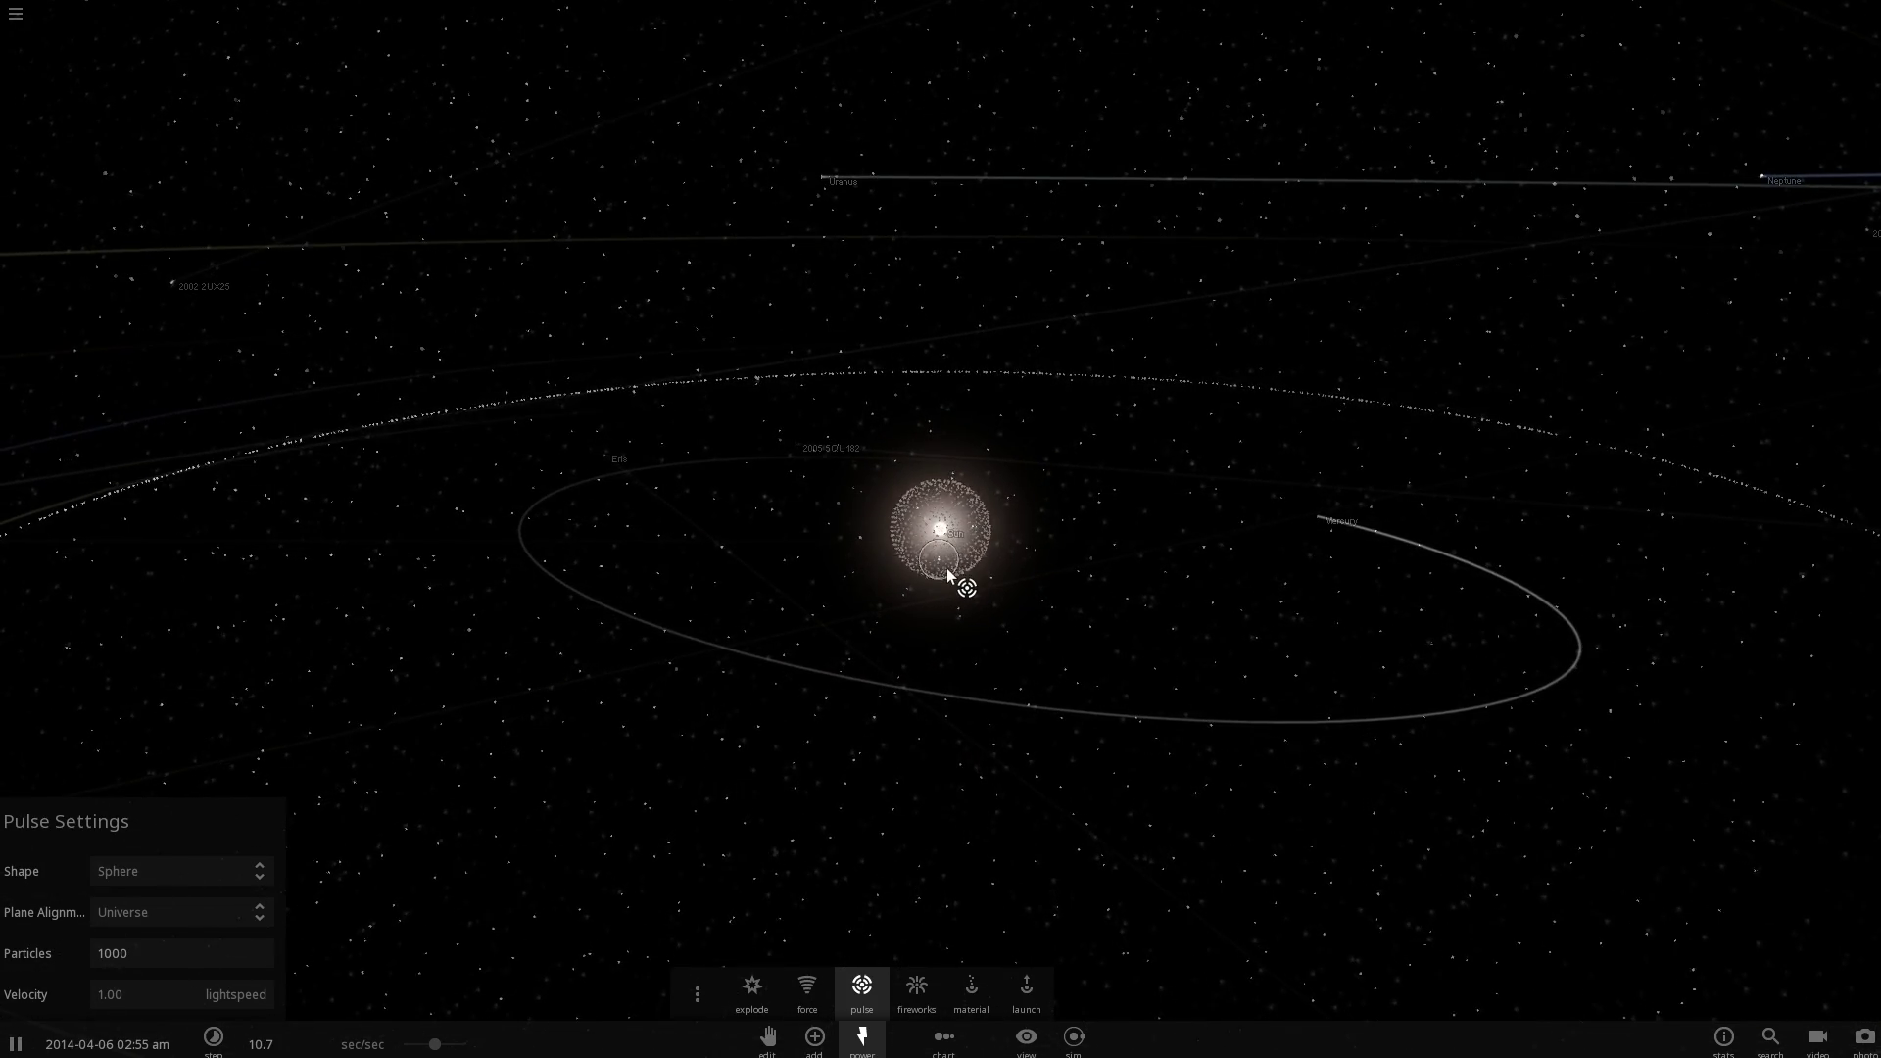
right_click_drag(953, 596, 767, 596)
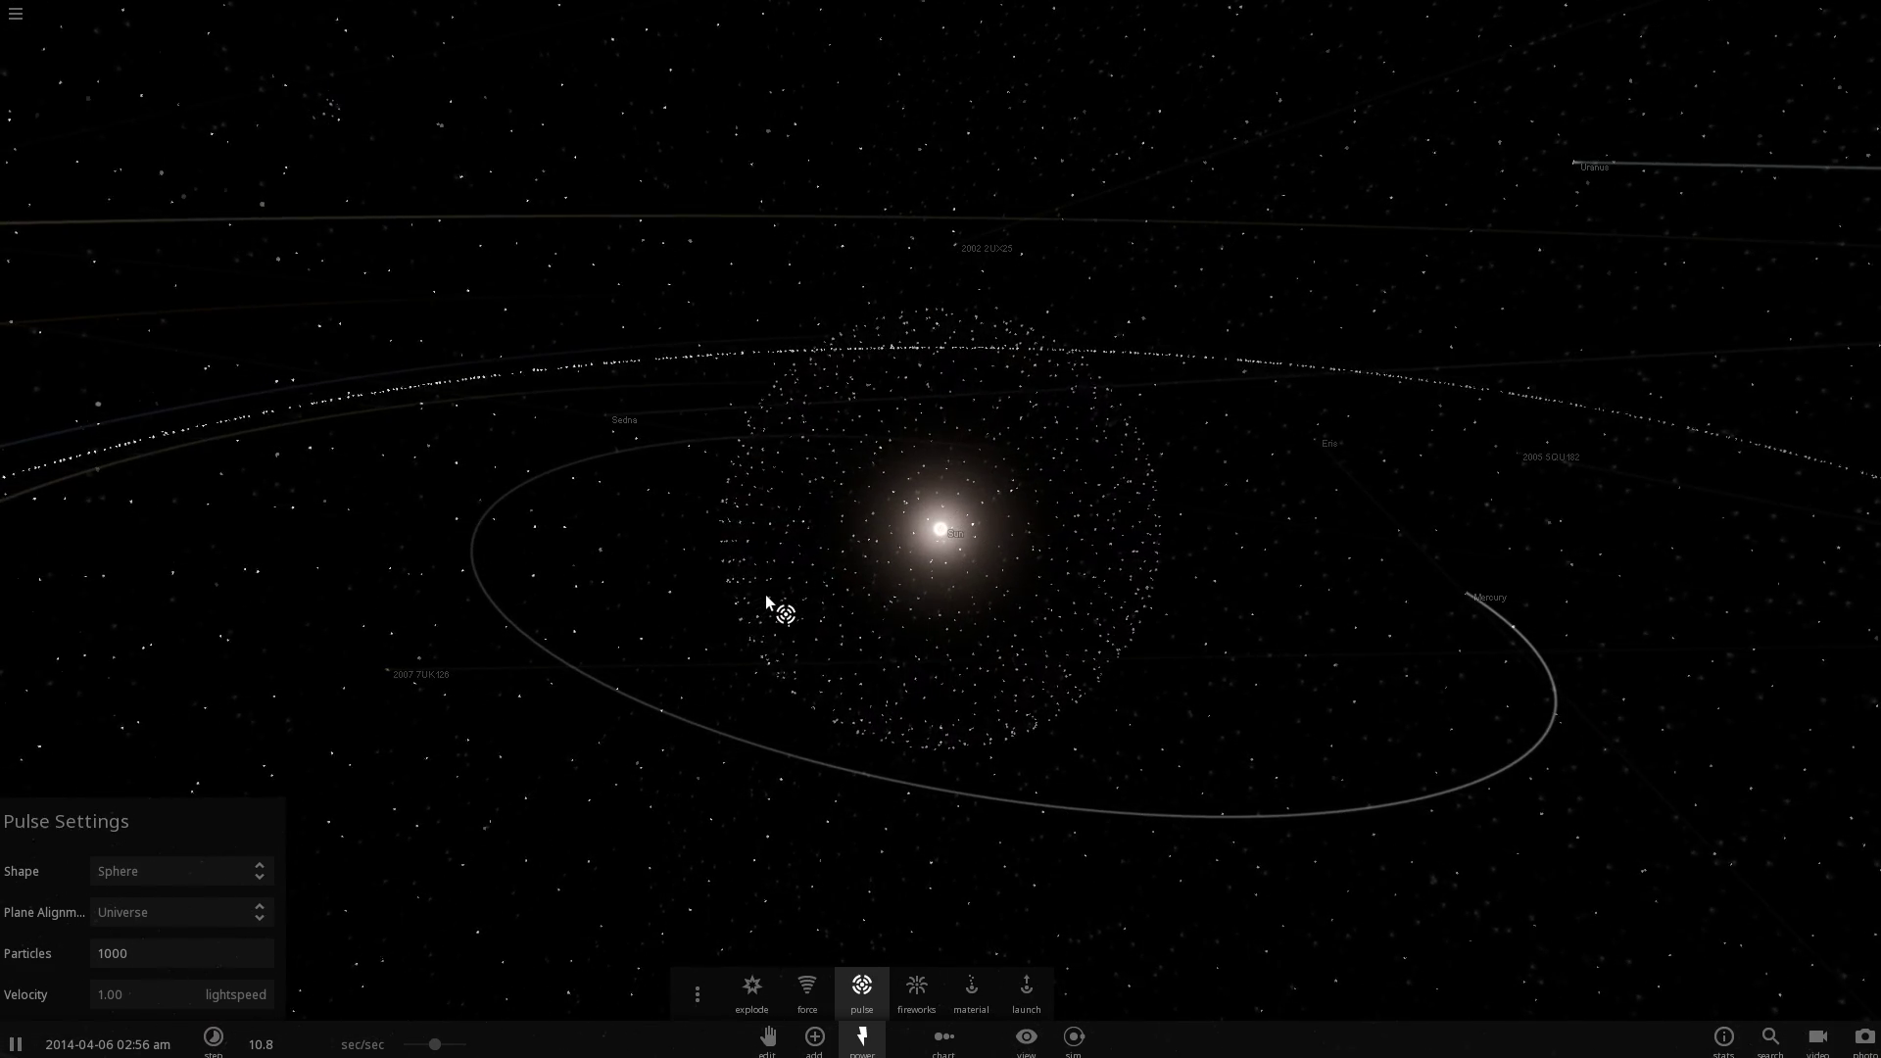
left_click(798, 595)
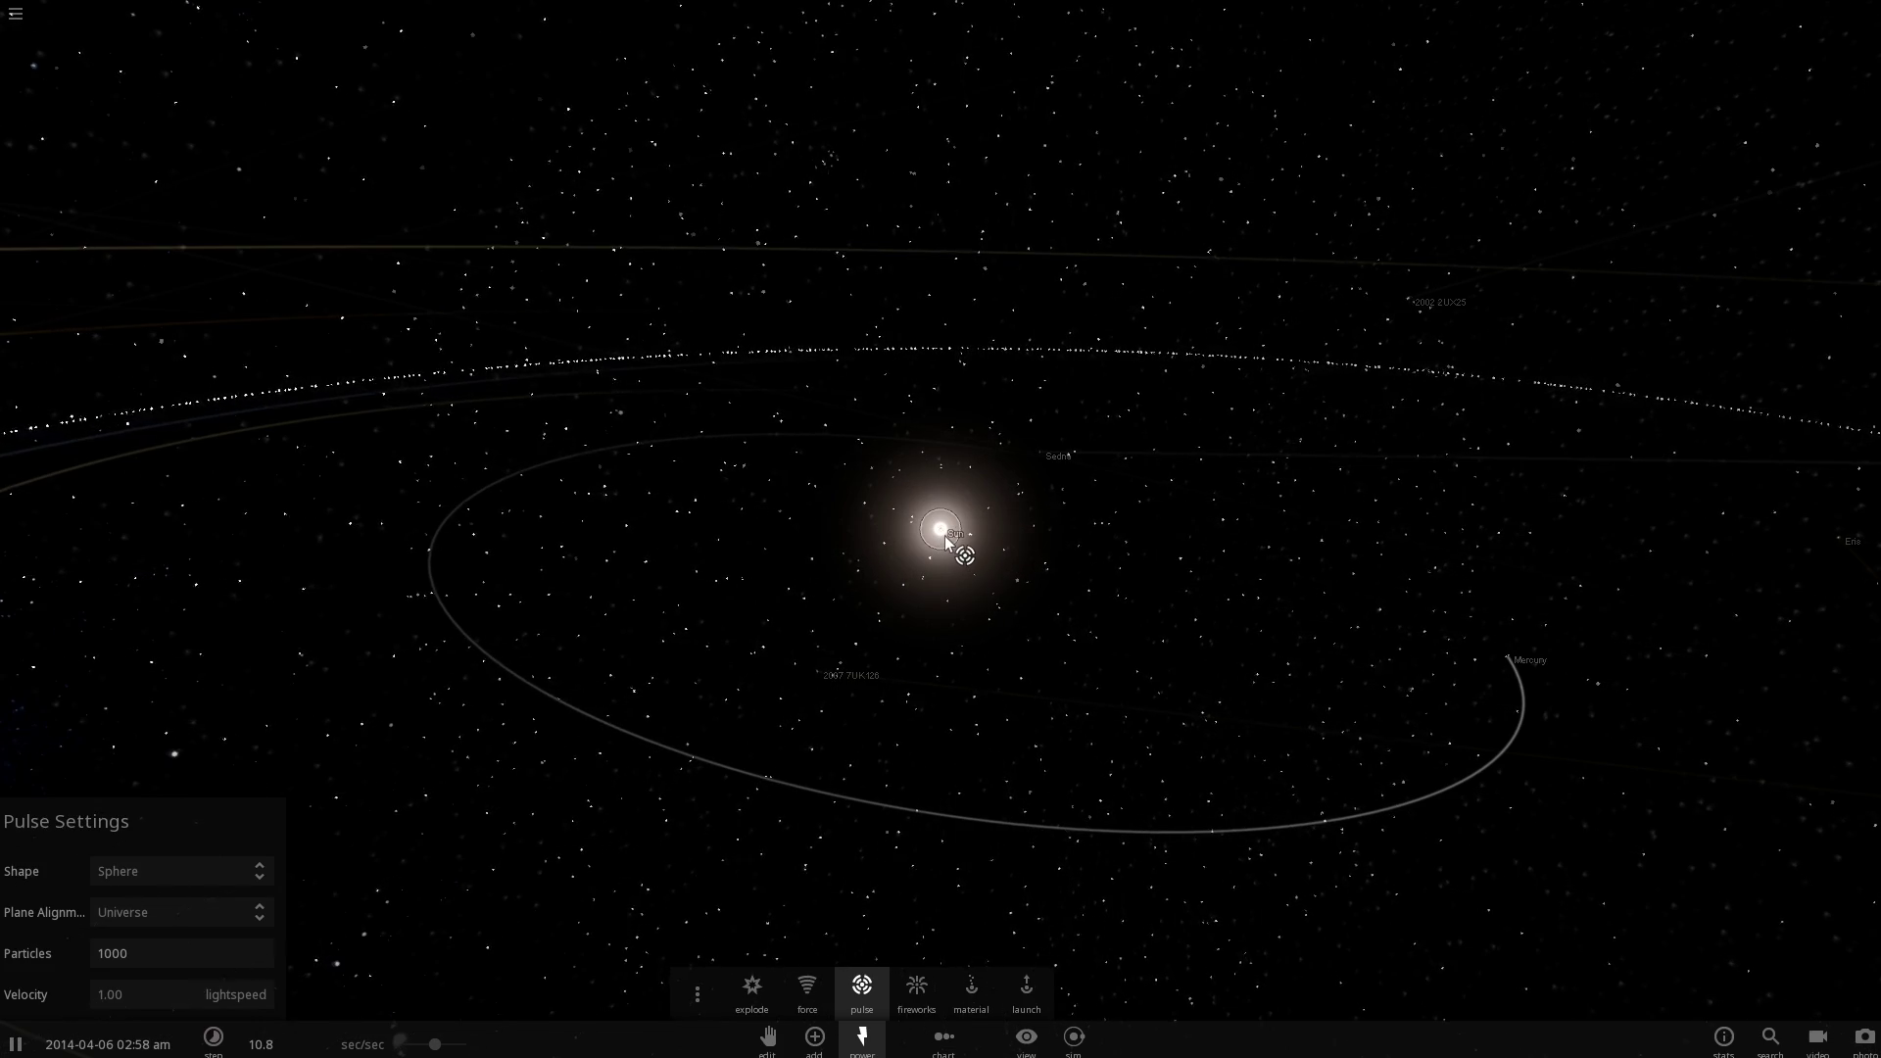
left_click(946, 542)
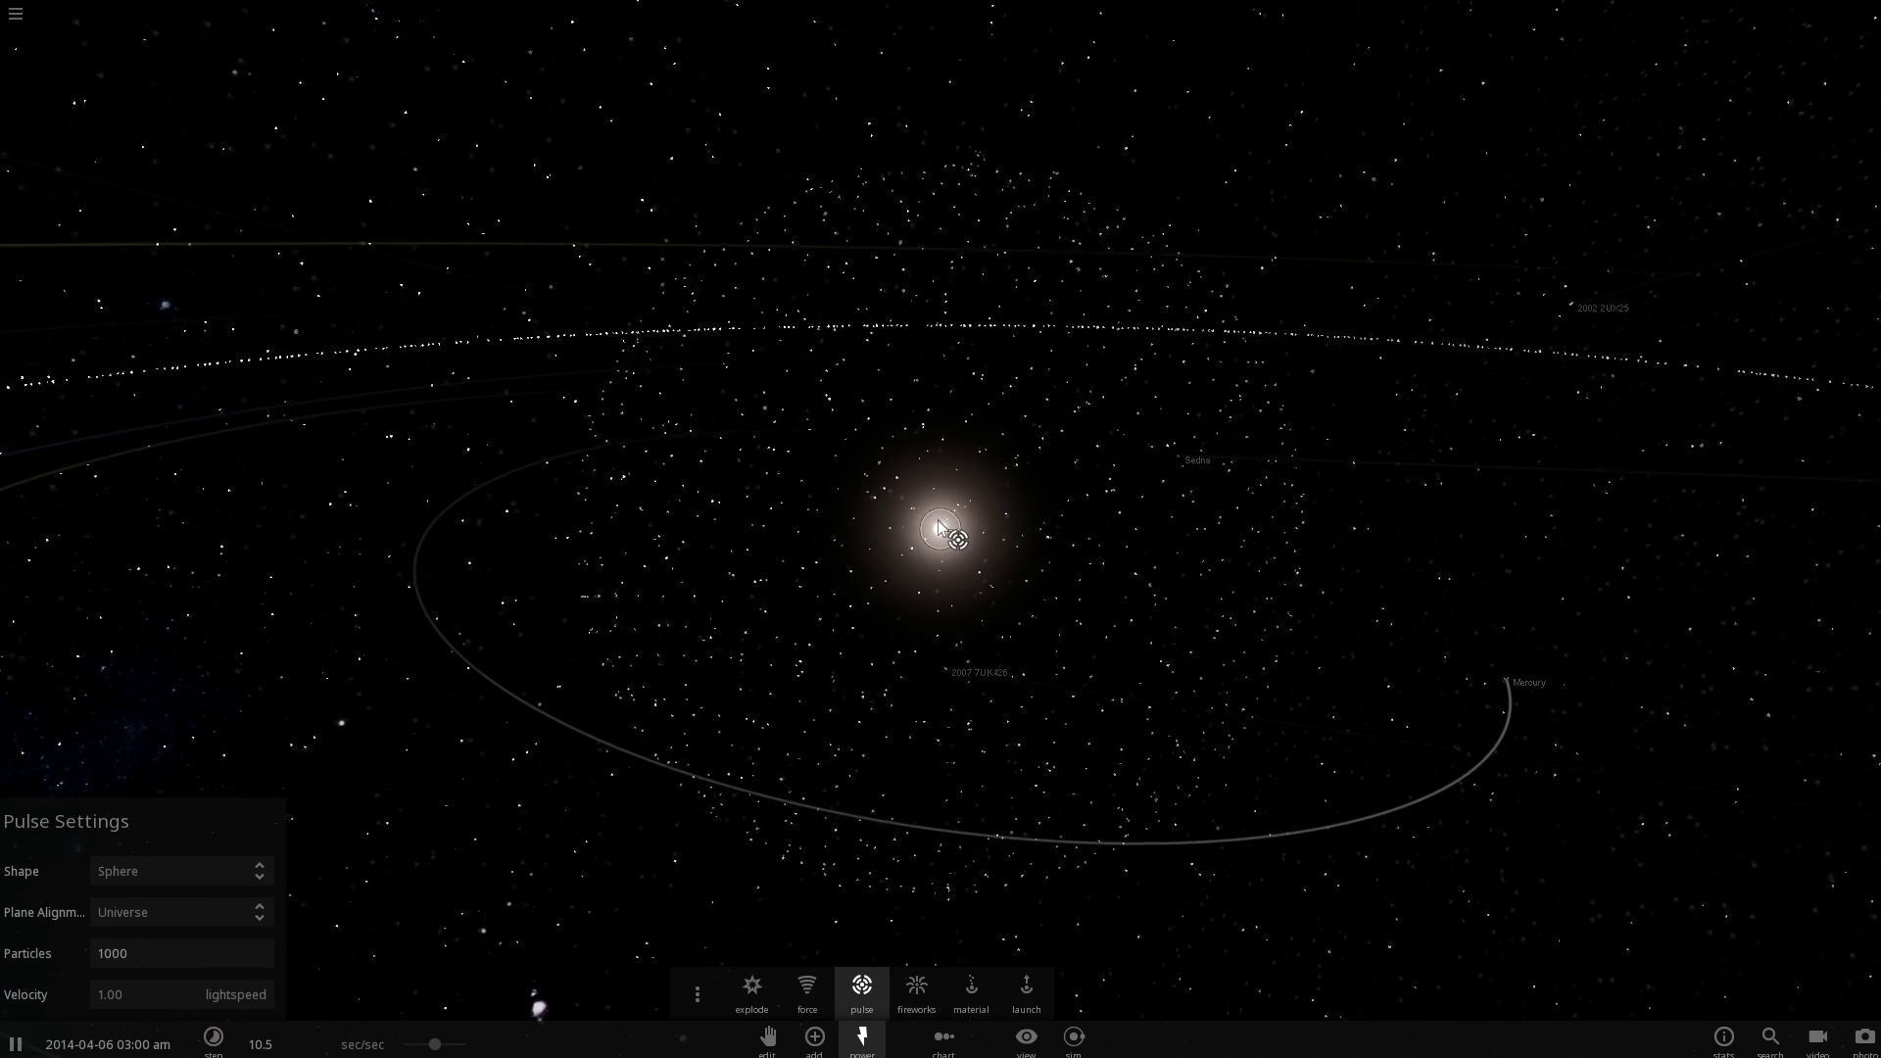
right_click_drag(869, 517, 821, 510)
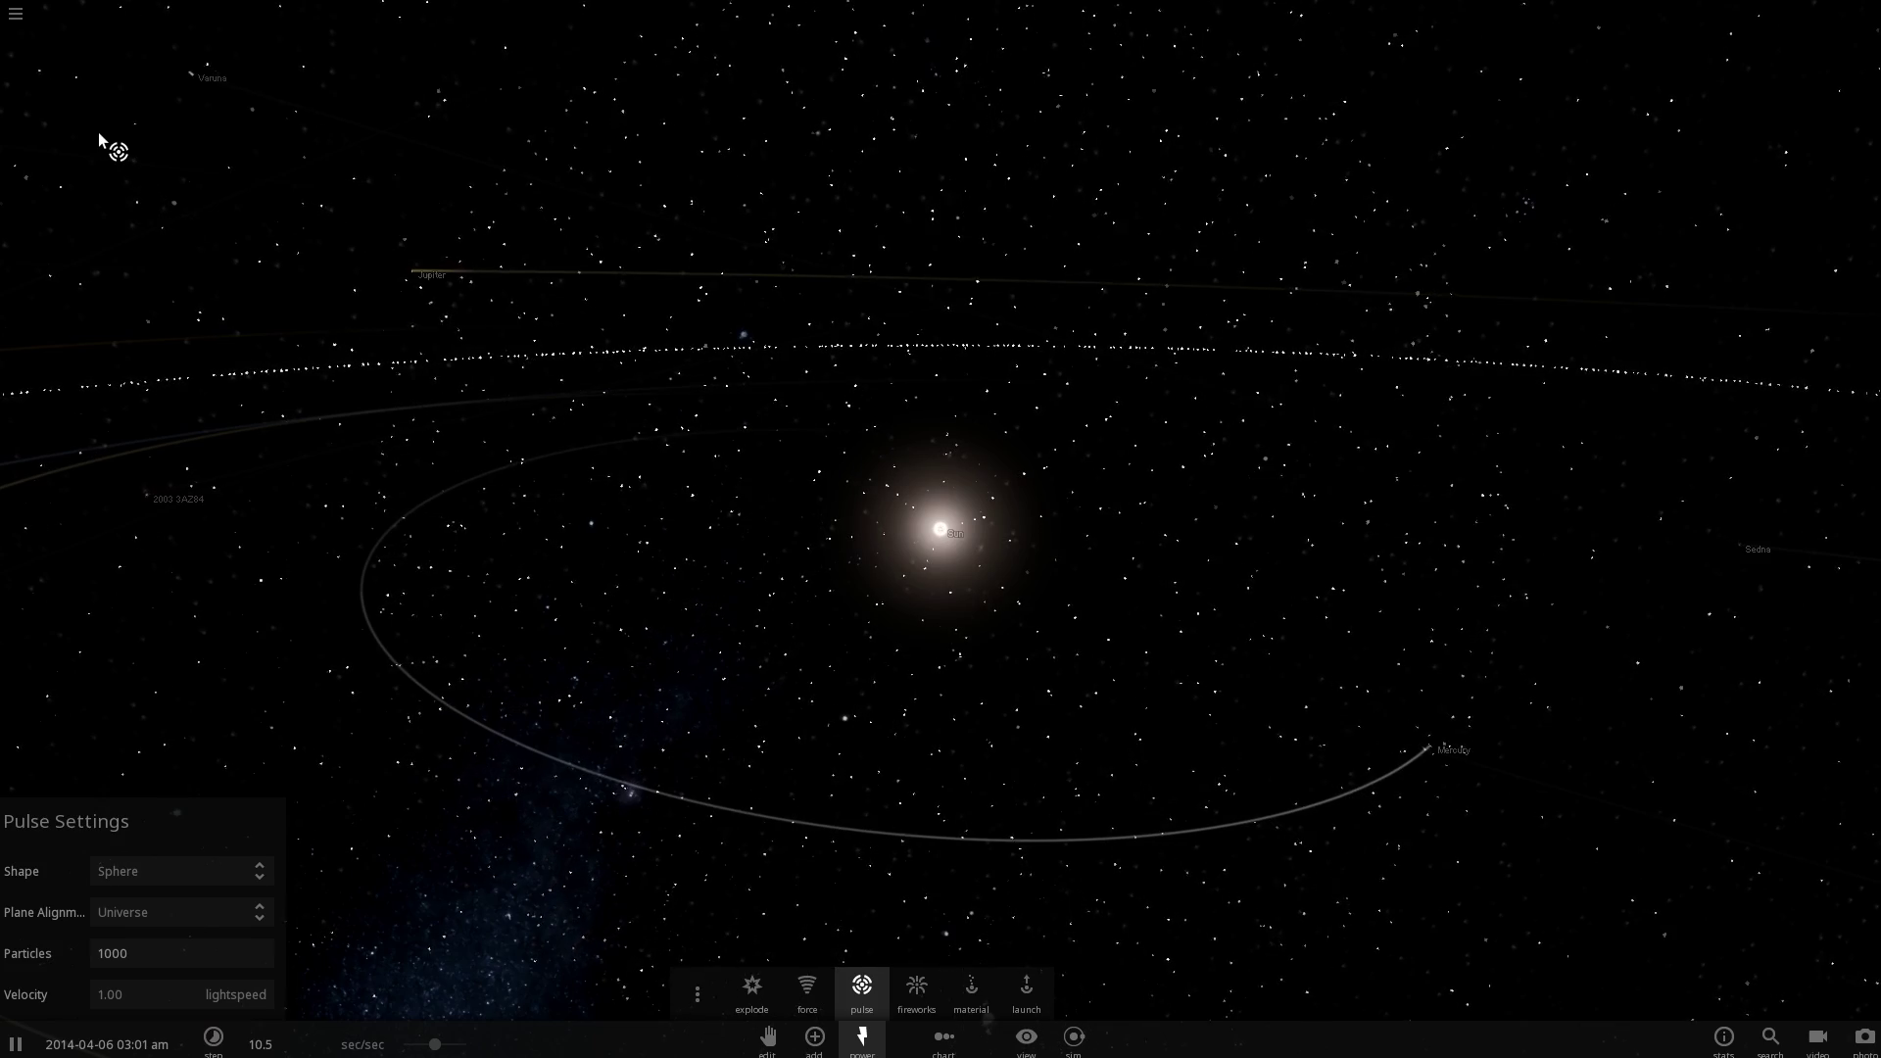
Open the TRAPPIST-1 simulation with the habitable zone displayed and inspect its star up close.
left_click(14, 20)
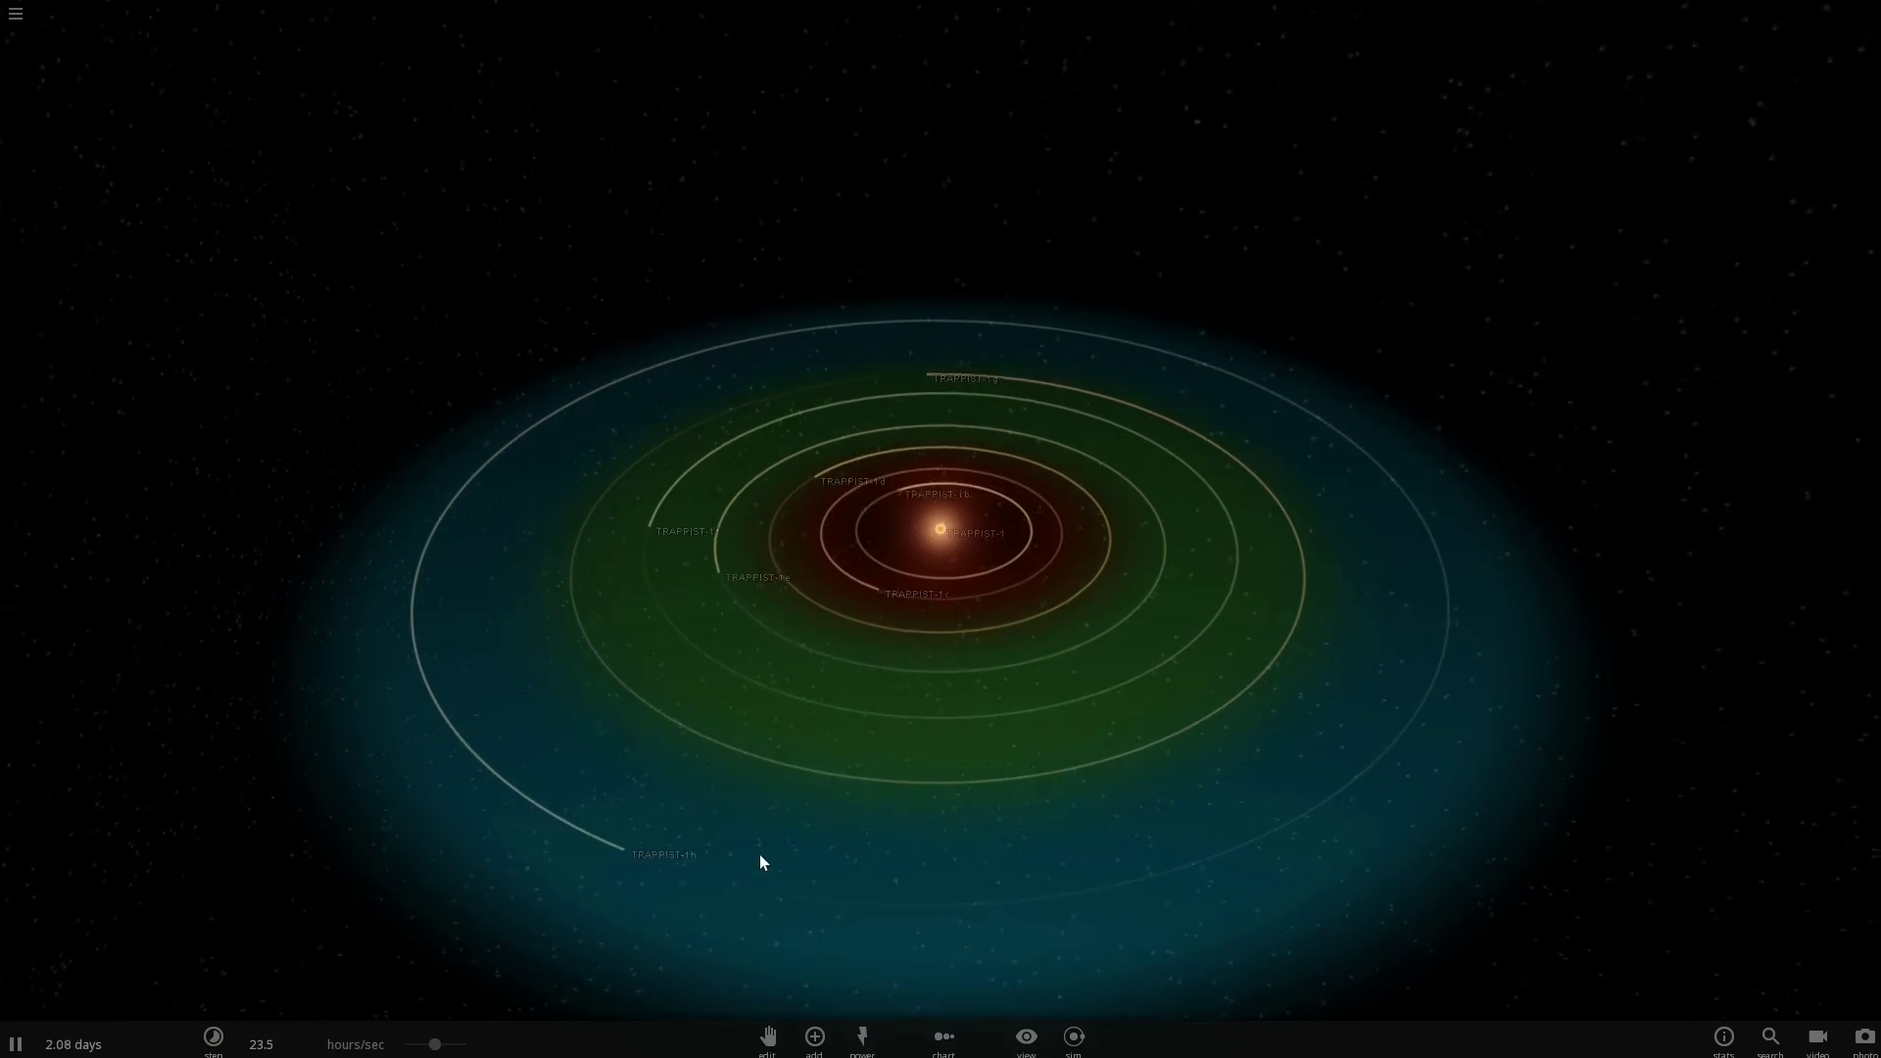
scroll(959, 561, "up", 5)
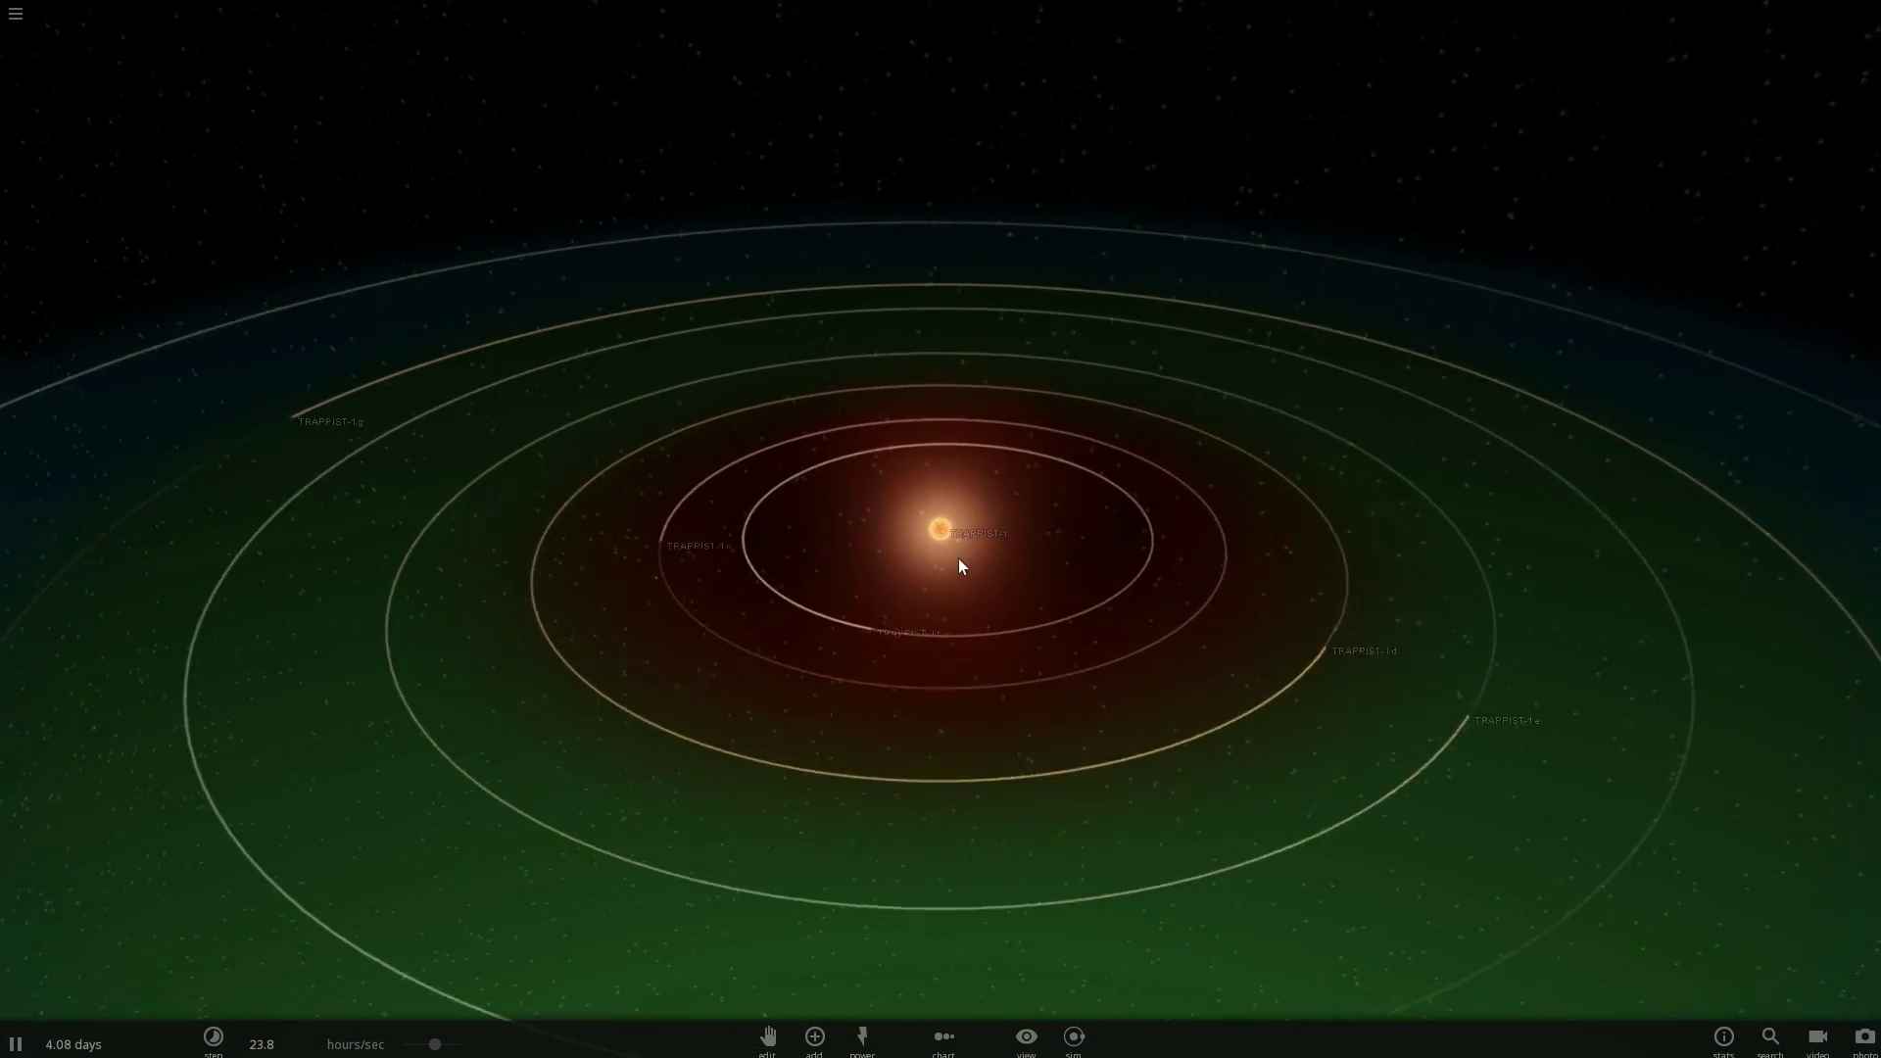
scroll(955, 559, "up", 5)
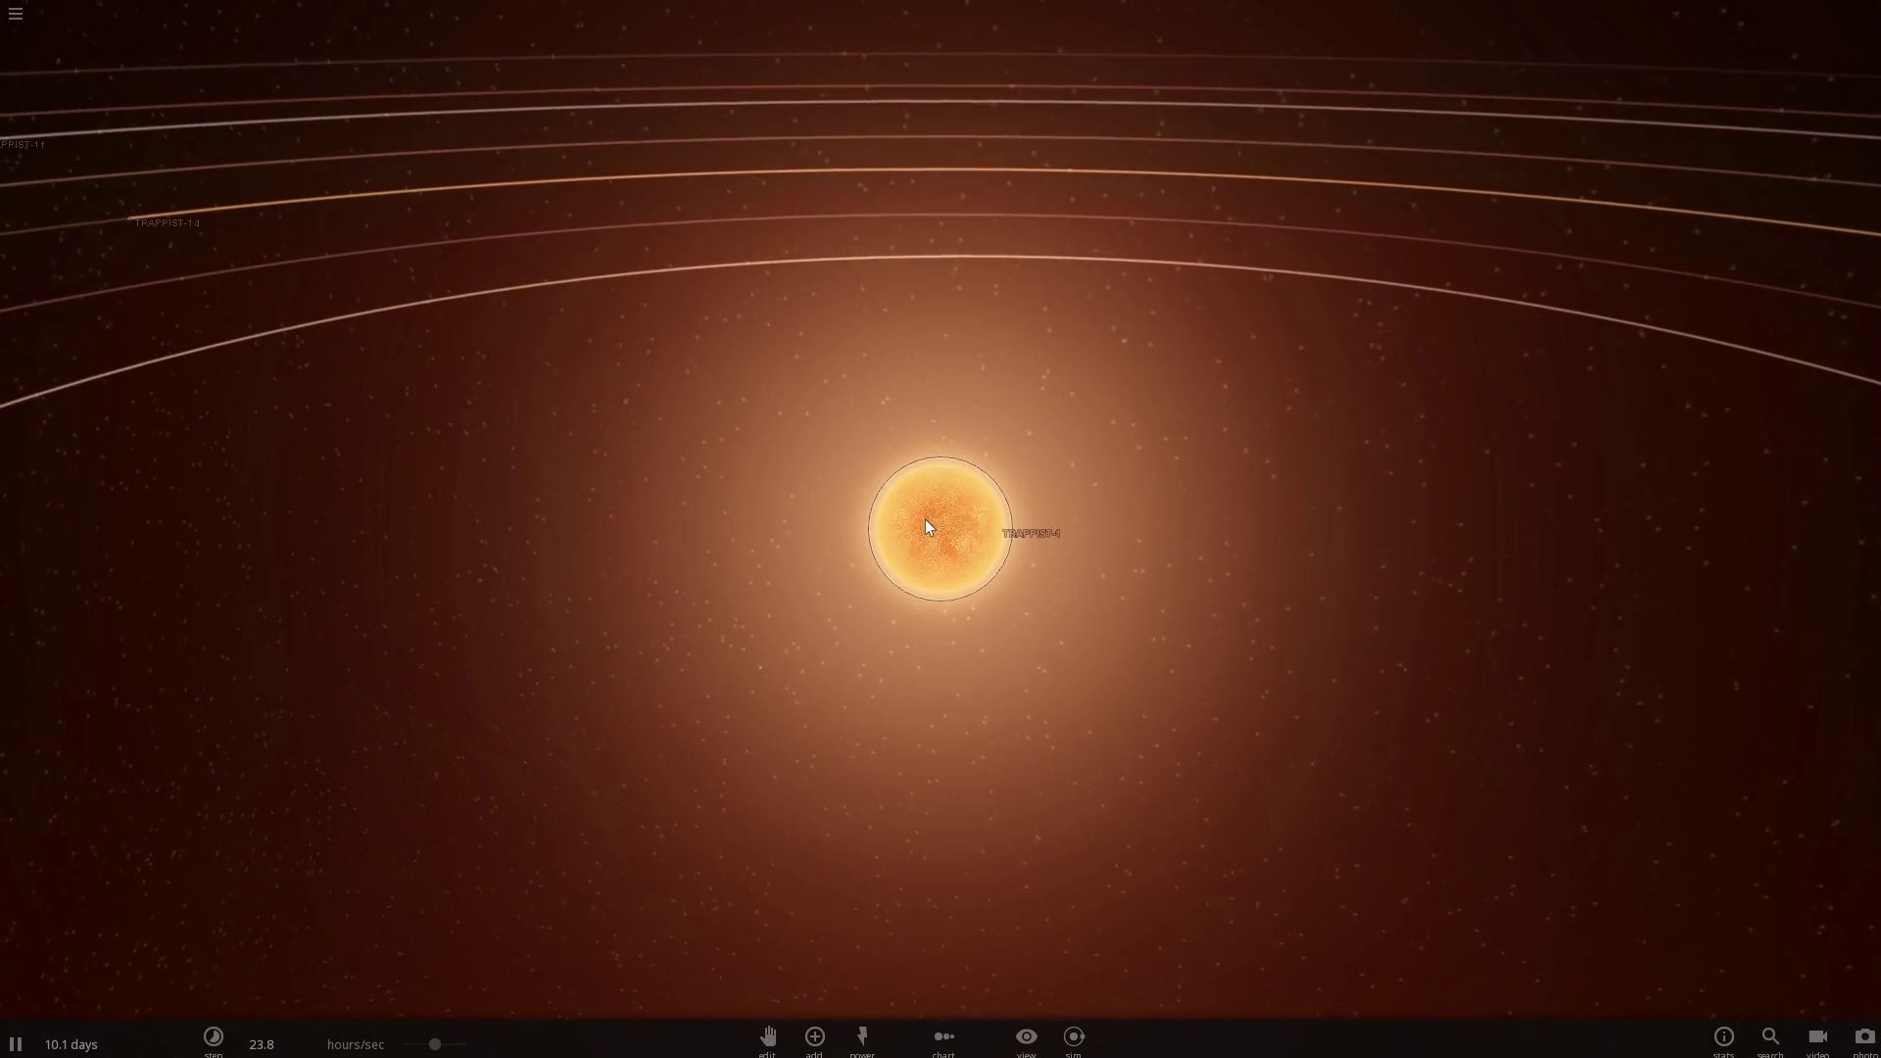
left_click_drag(926, 521, 888, 515)
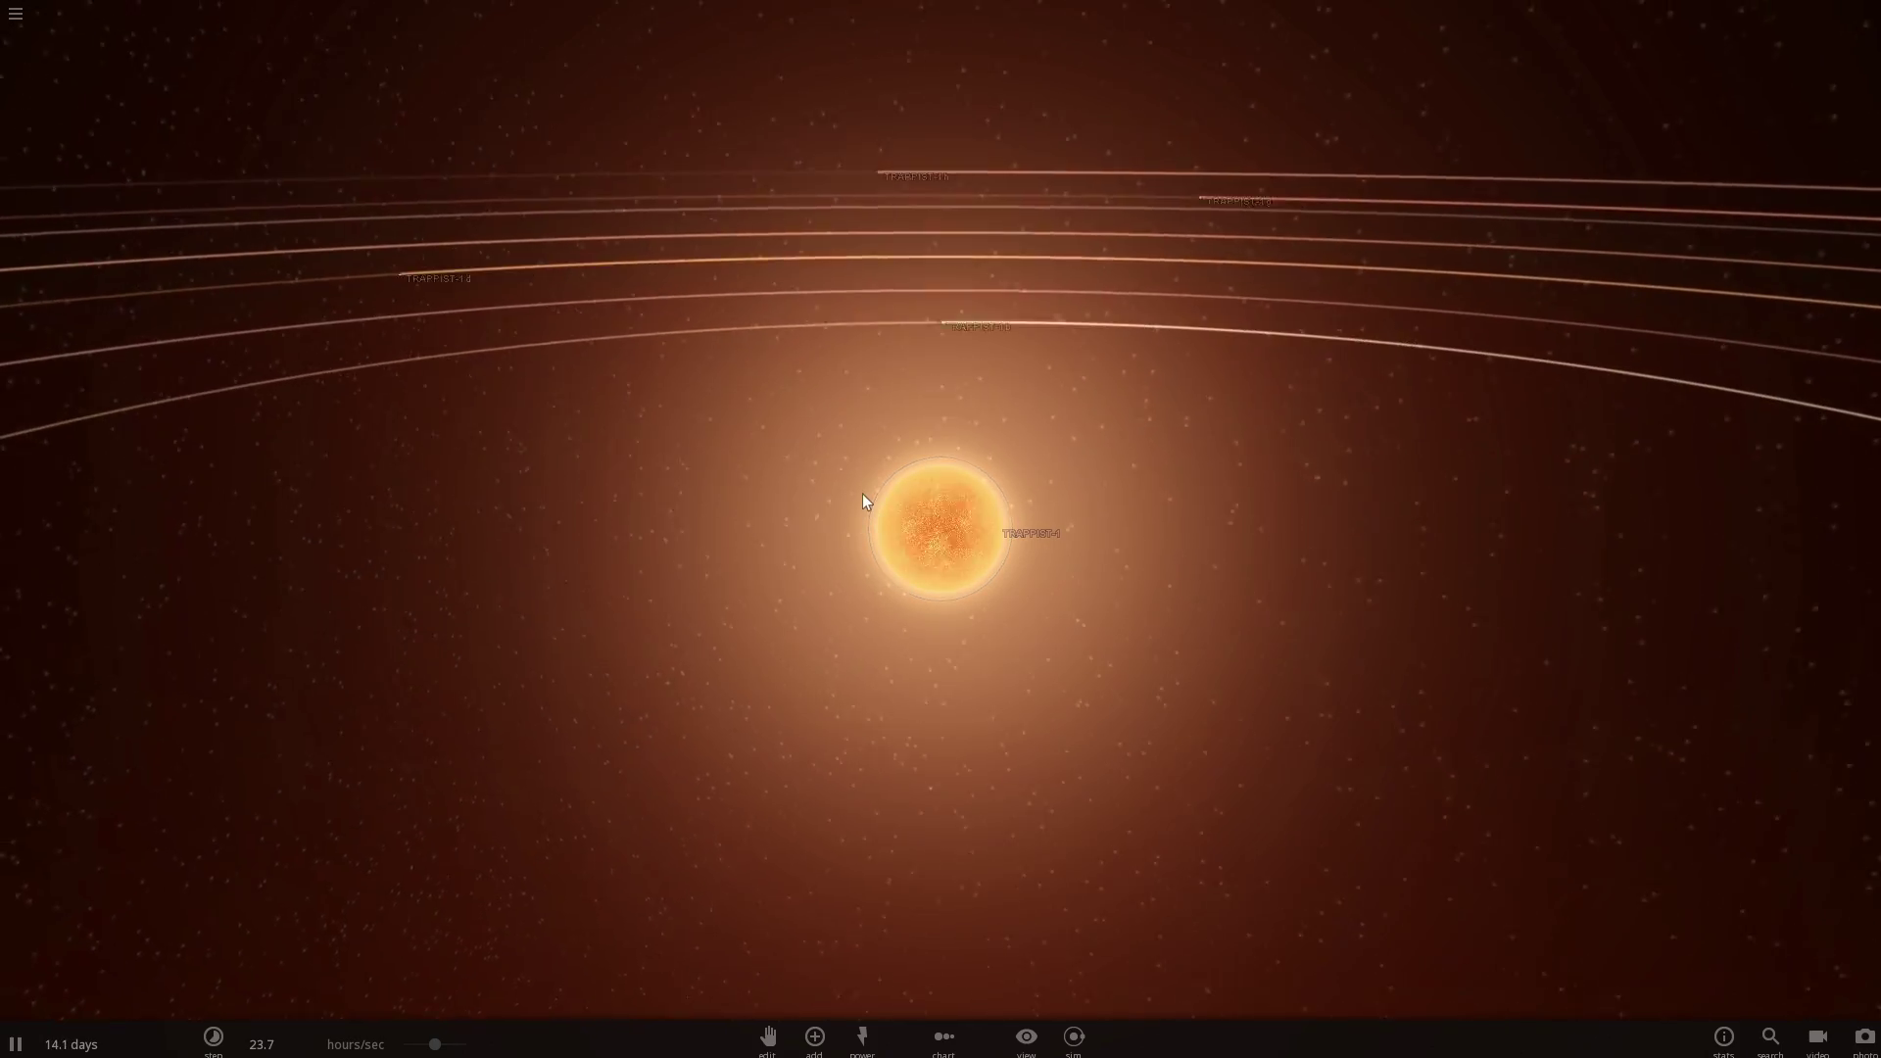
scroll(942, 498, "up", 2)
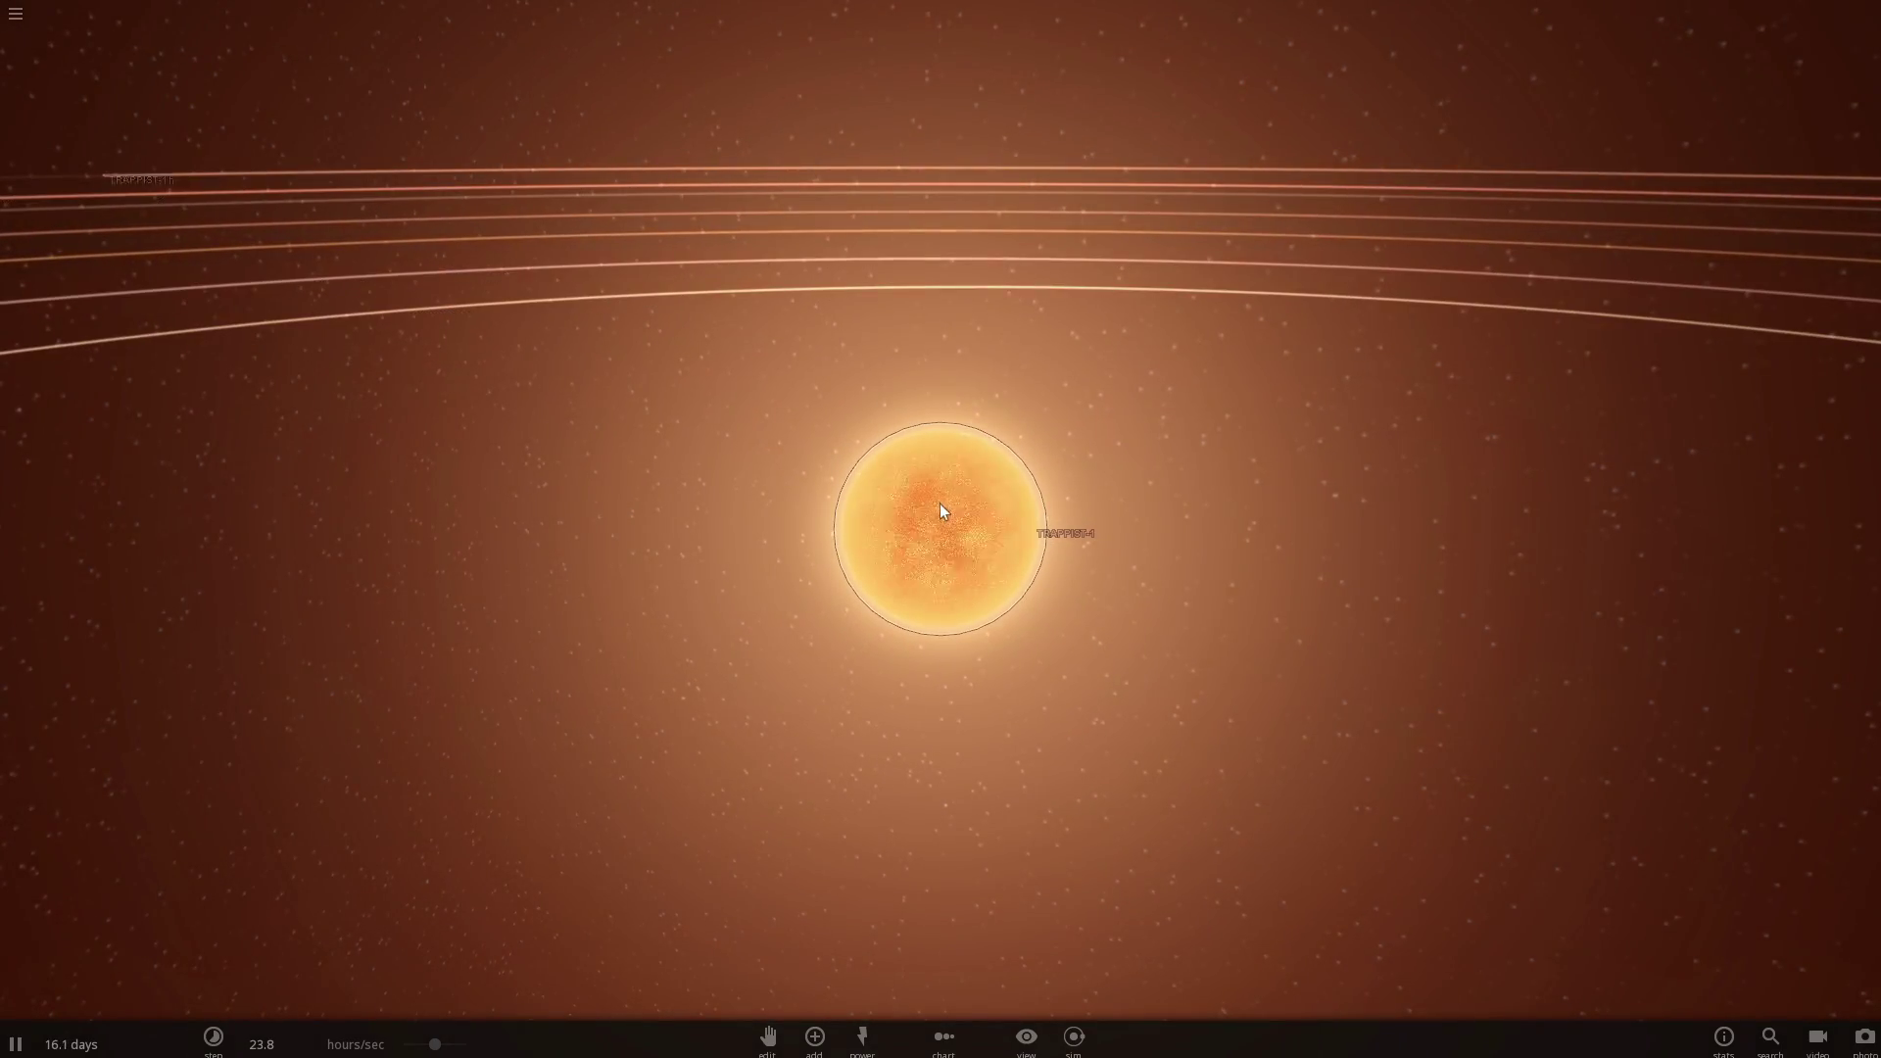
Examine how the TRAPPIST-1 planets' orbits lie relative to the coloured habitable zone bands.
scroll(938, 504, "down", 5)
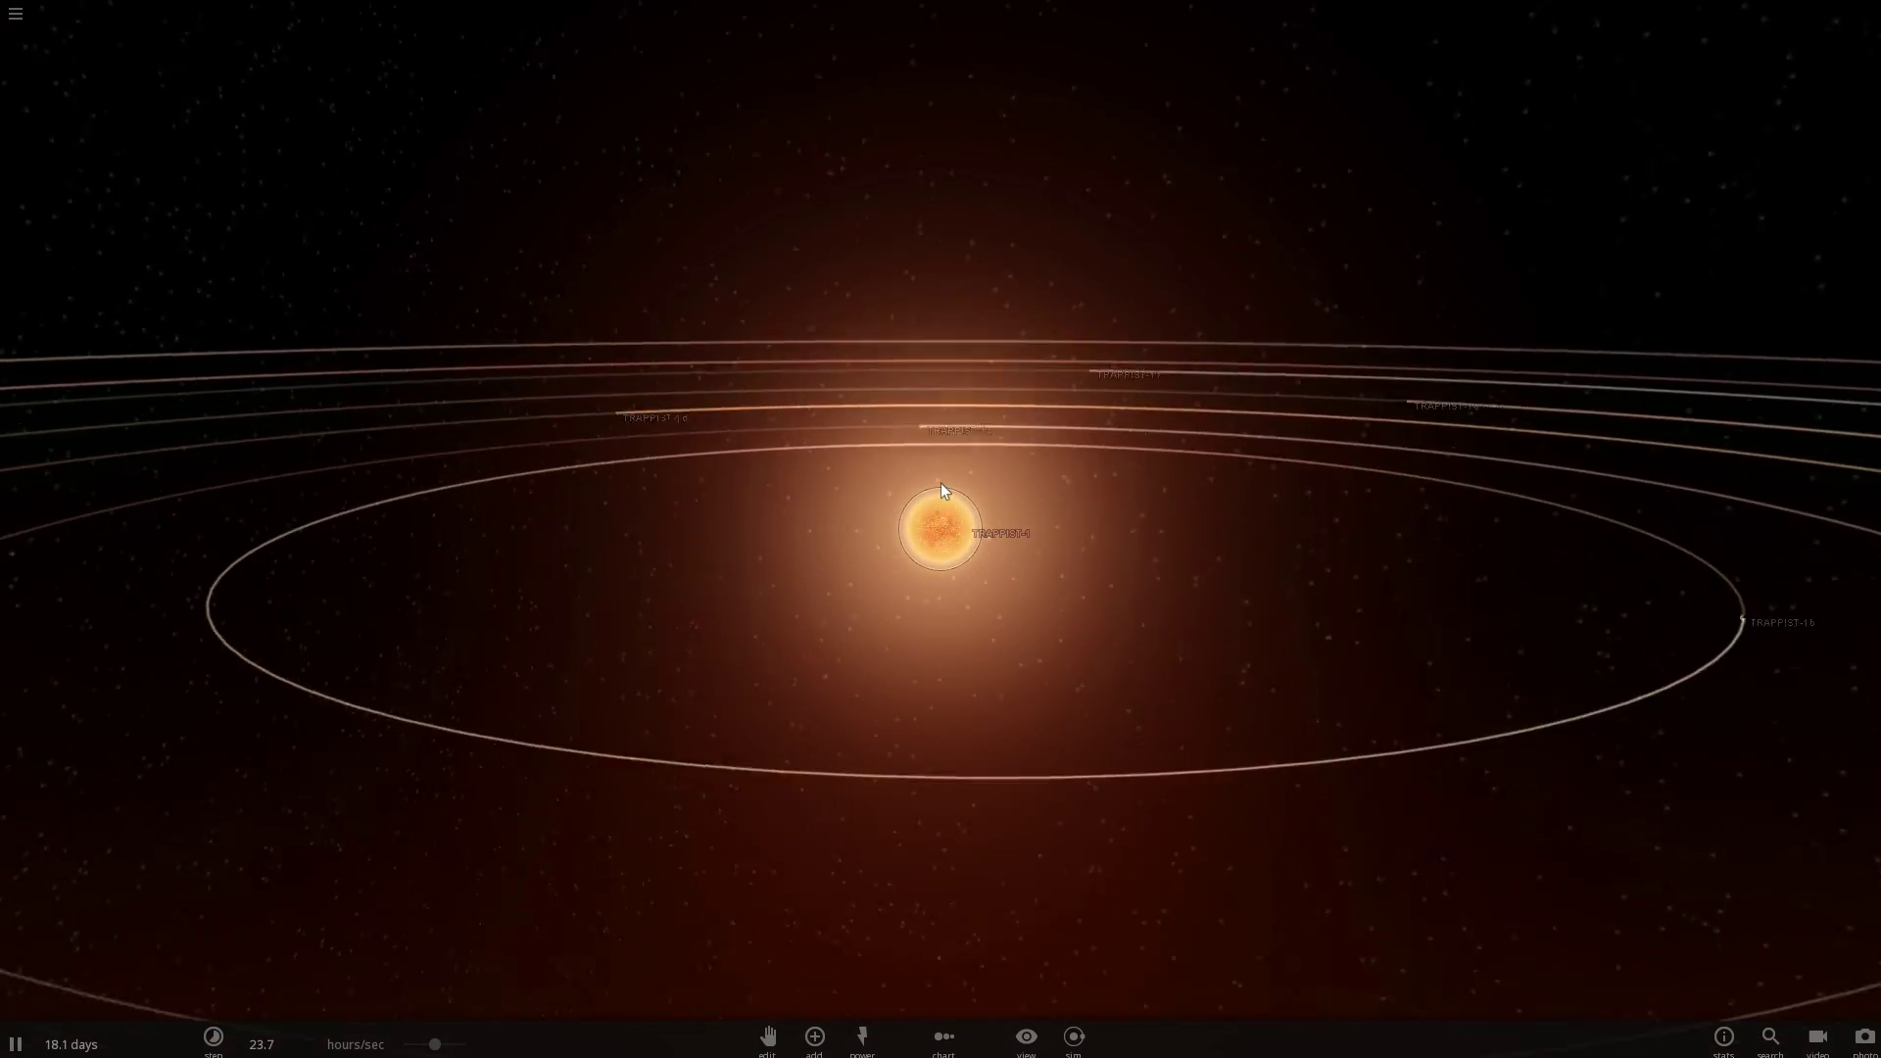
scroll(941, 484, "down", 4)
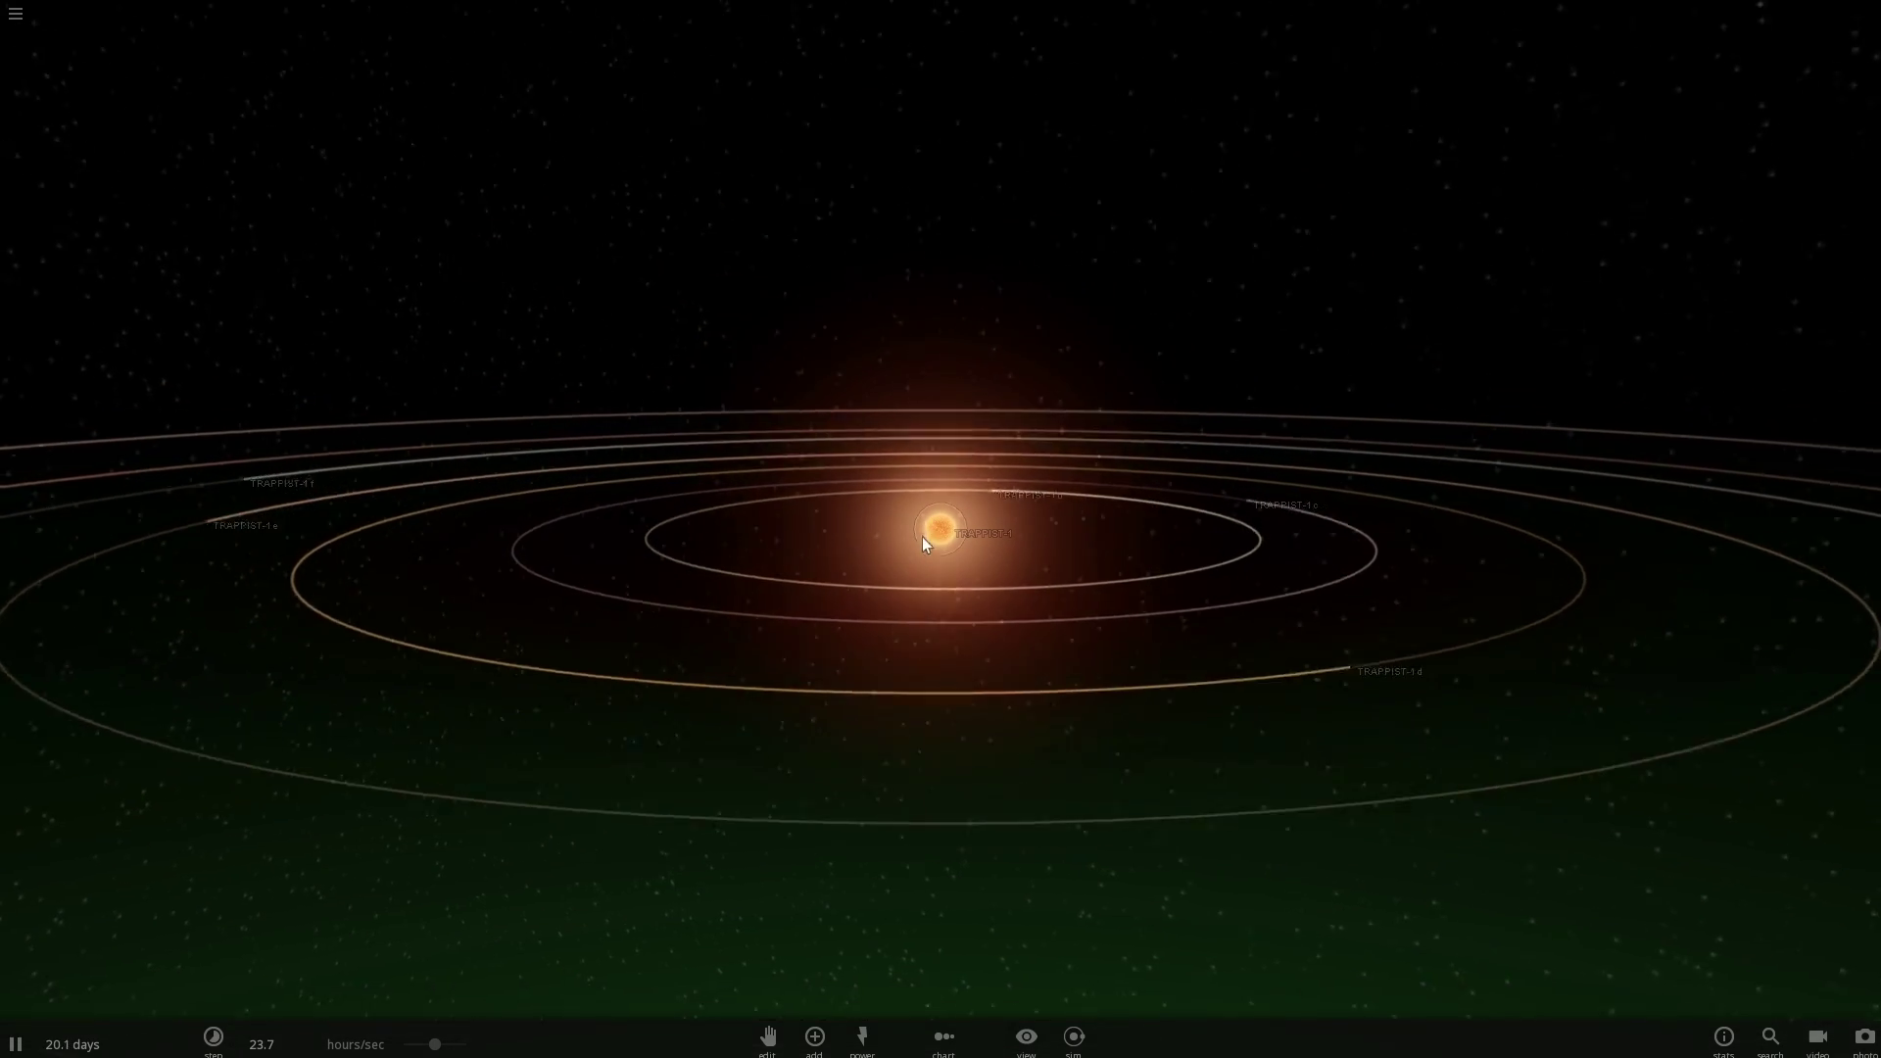
left_click_drag(921, 537, 923, 596)
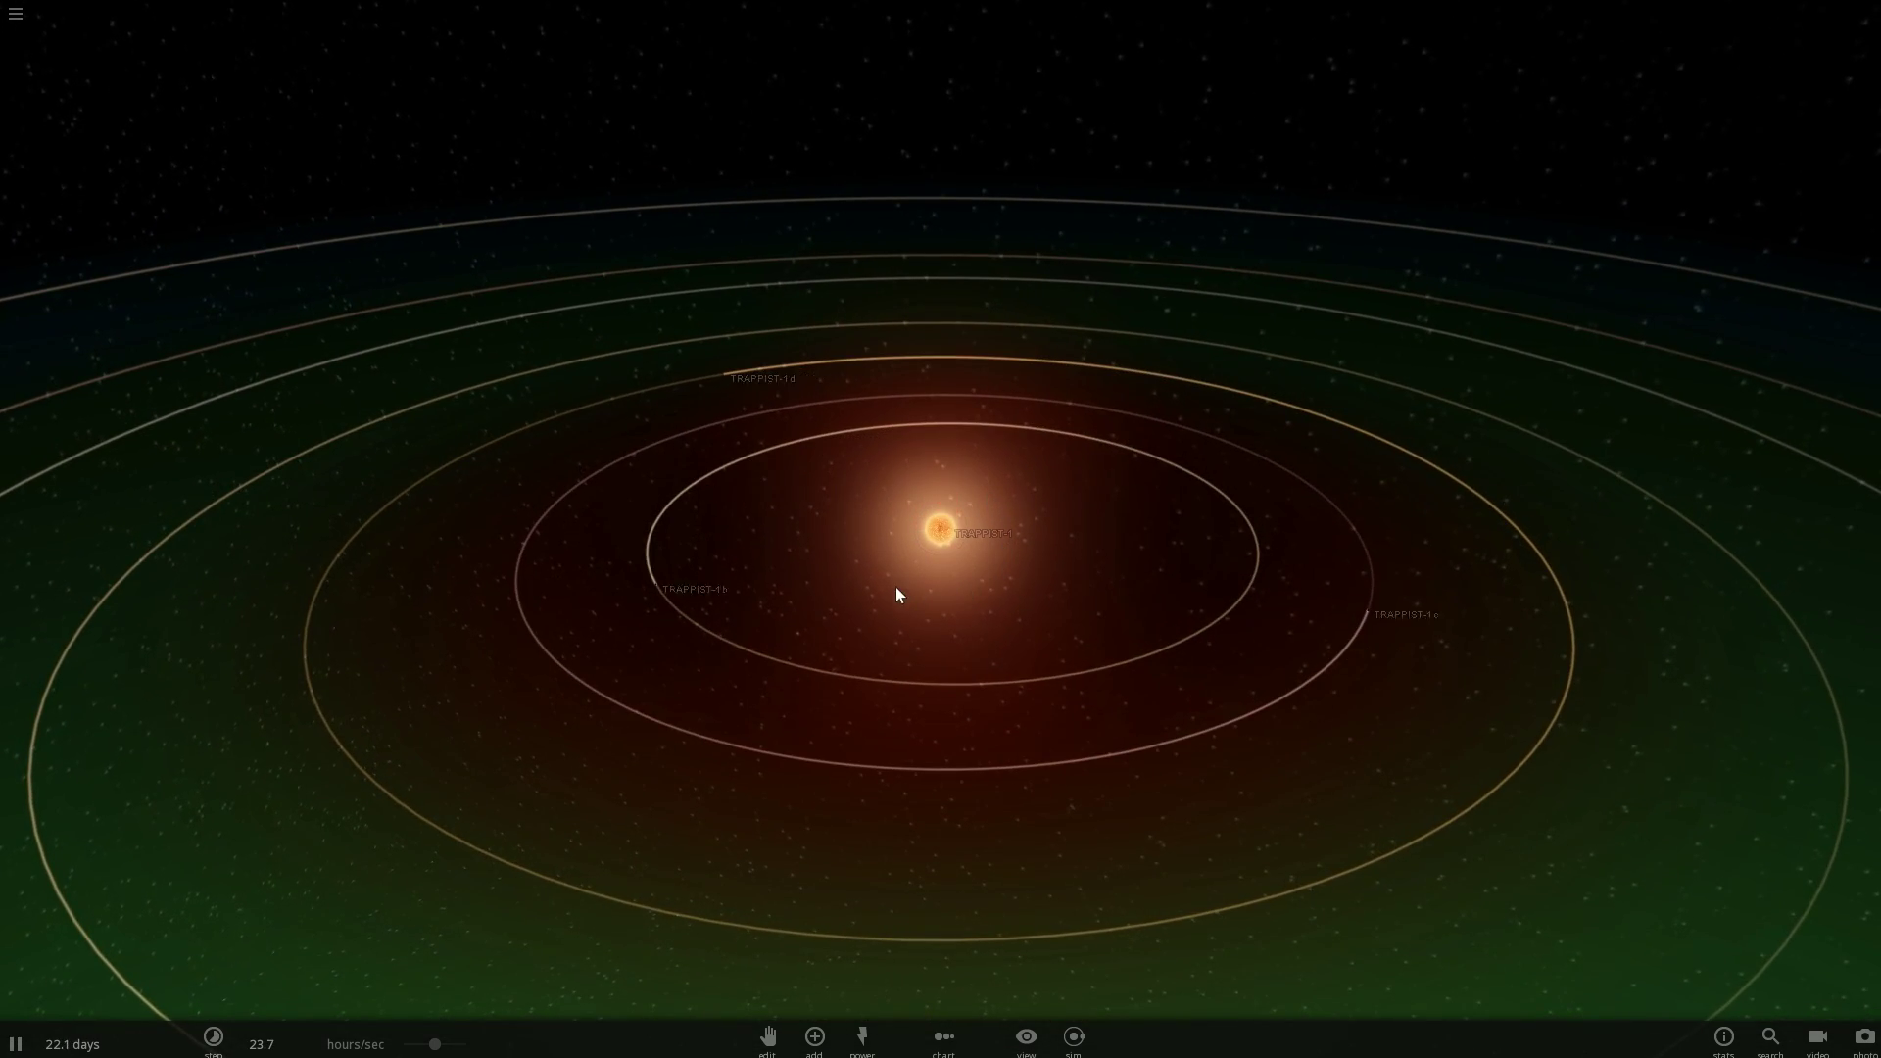
scroll(1008, 524, "down", 4)
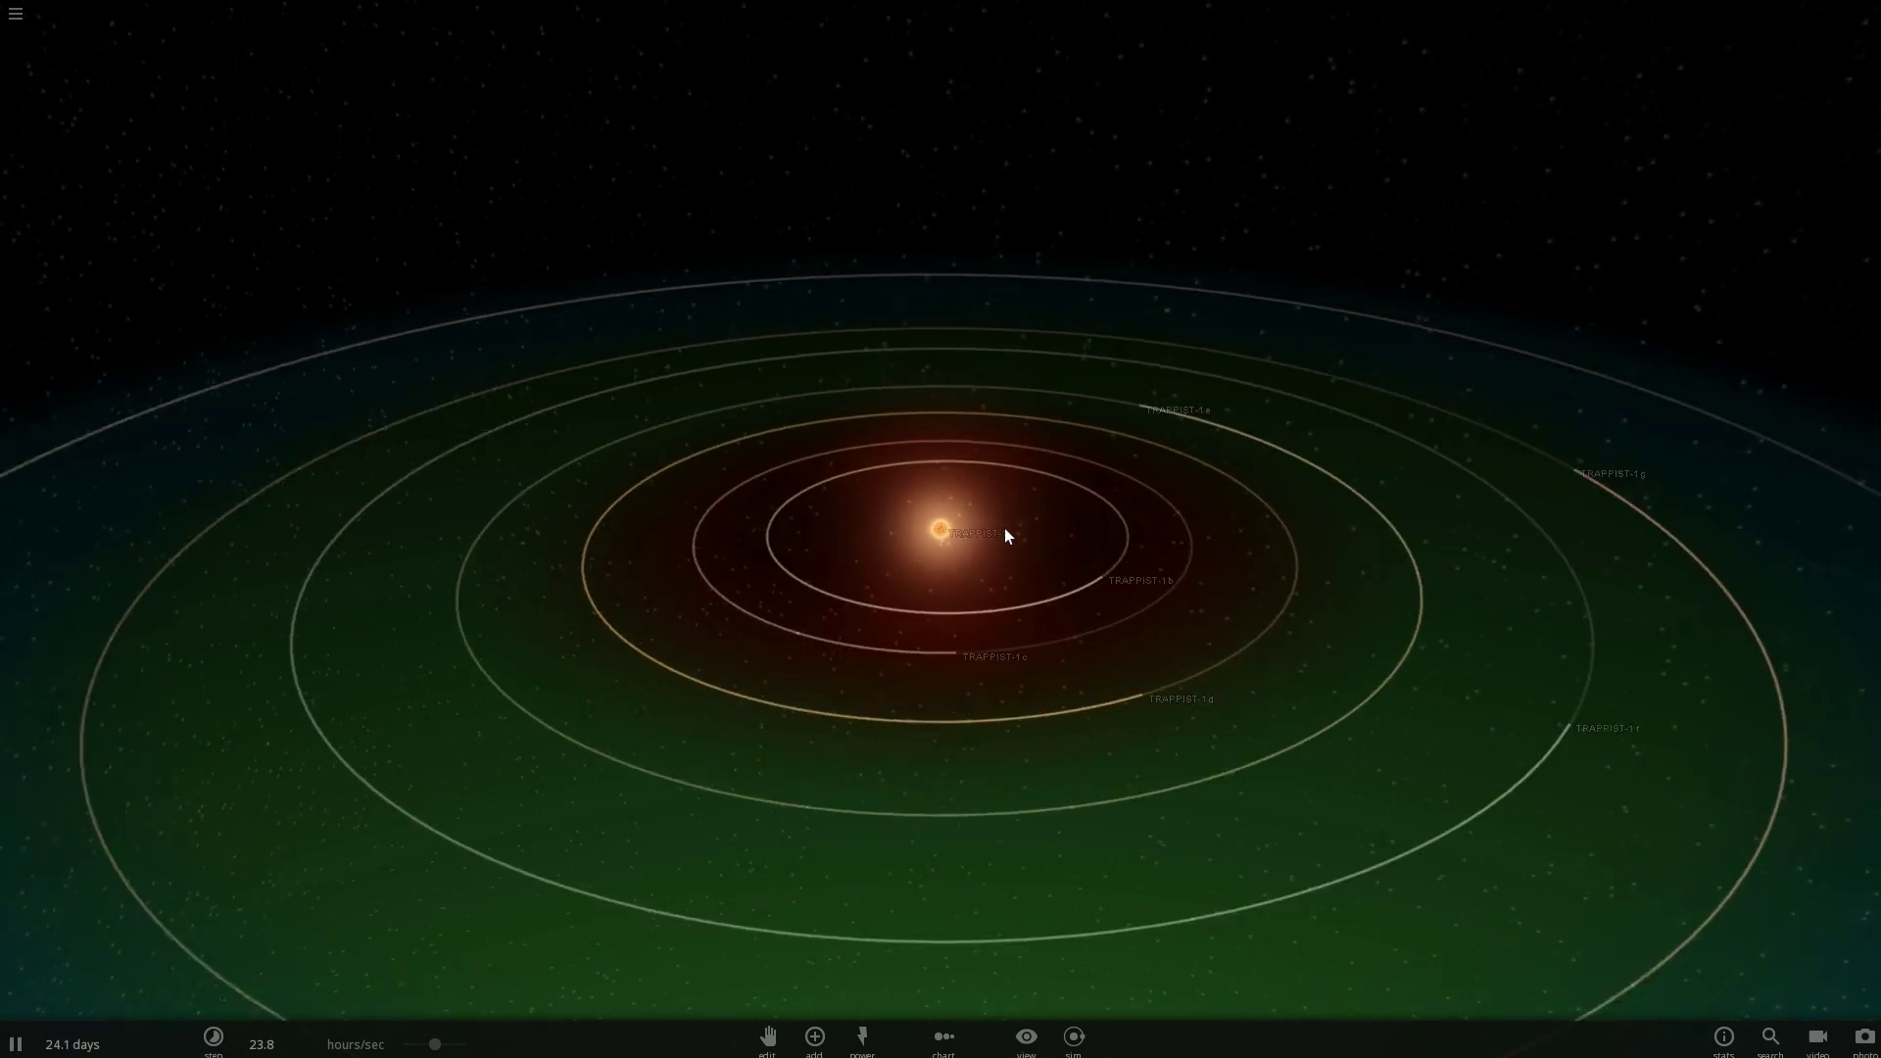
Pause the simulation, focus on planet TRAPPIST-1 e and resume at 3.60 hours/sec.
scroll(826, 556, "up", 3)
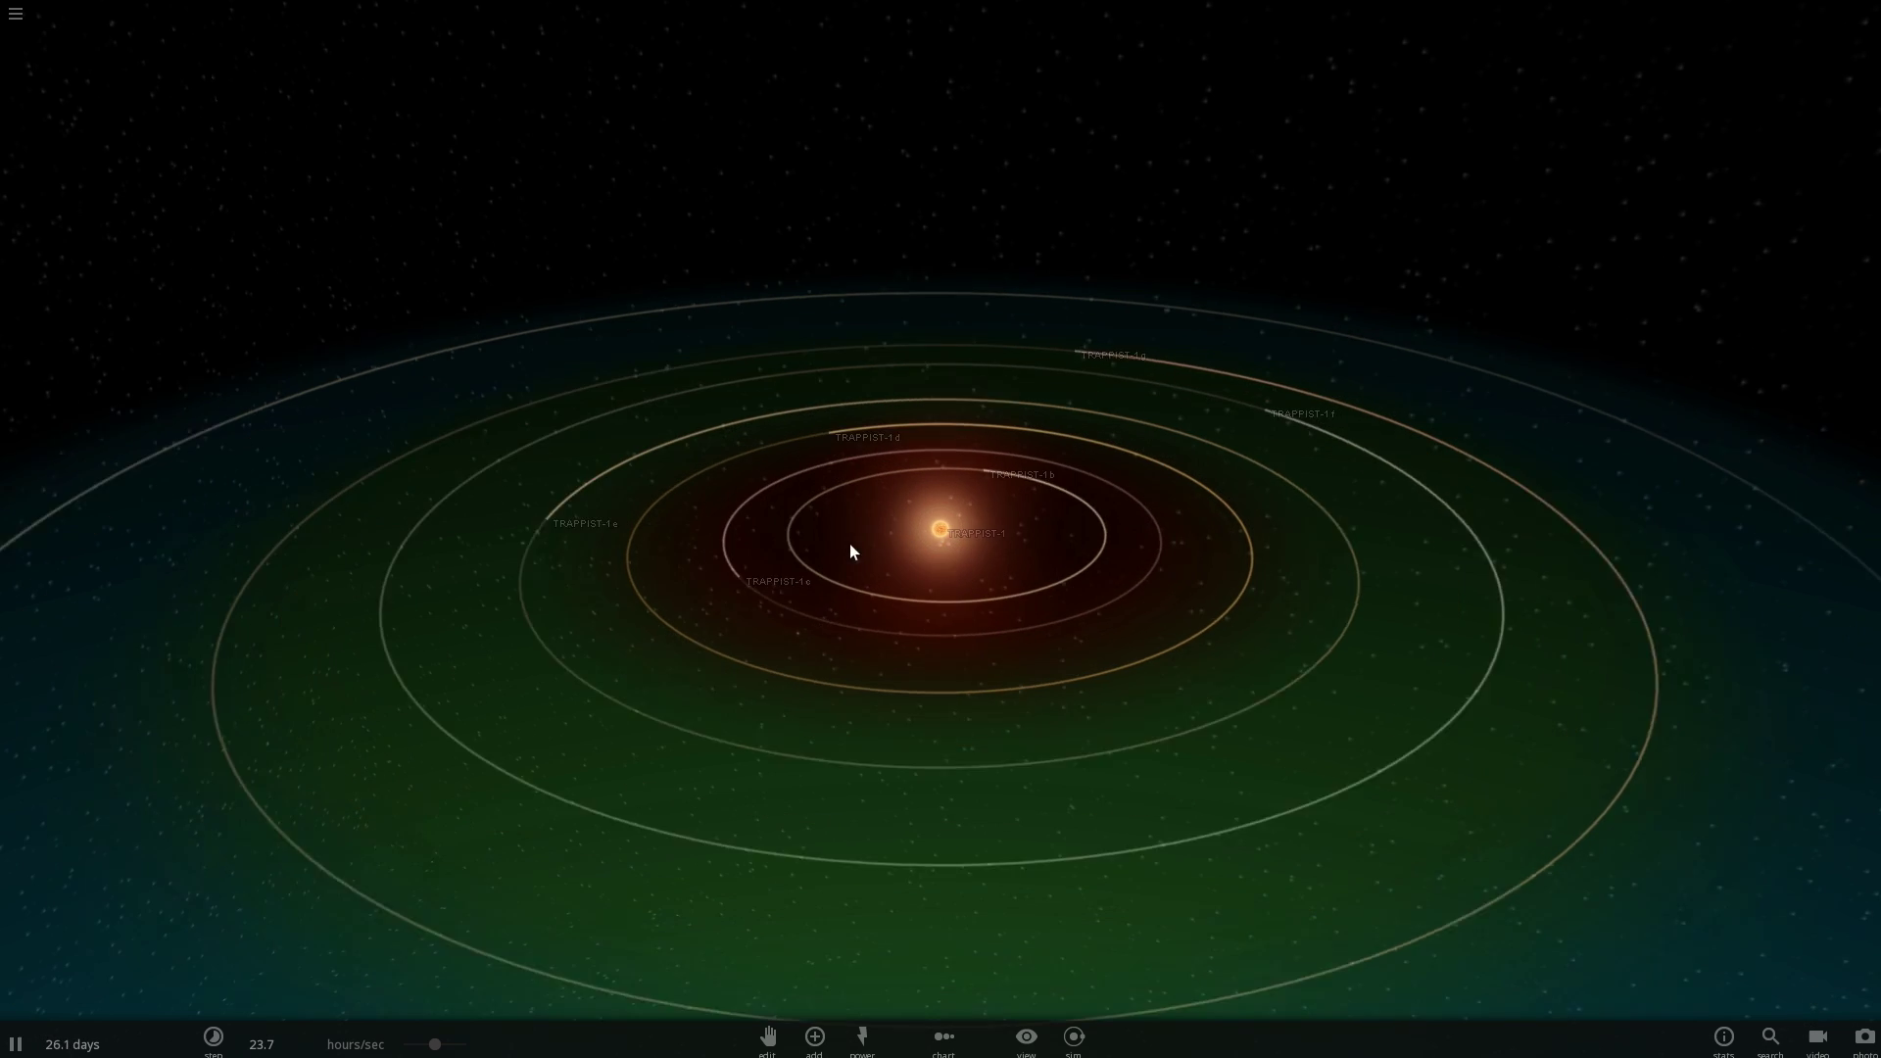
left_click_drag(878, 546, 825, 656)
scroll(832, 592, "down", 4)
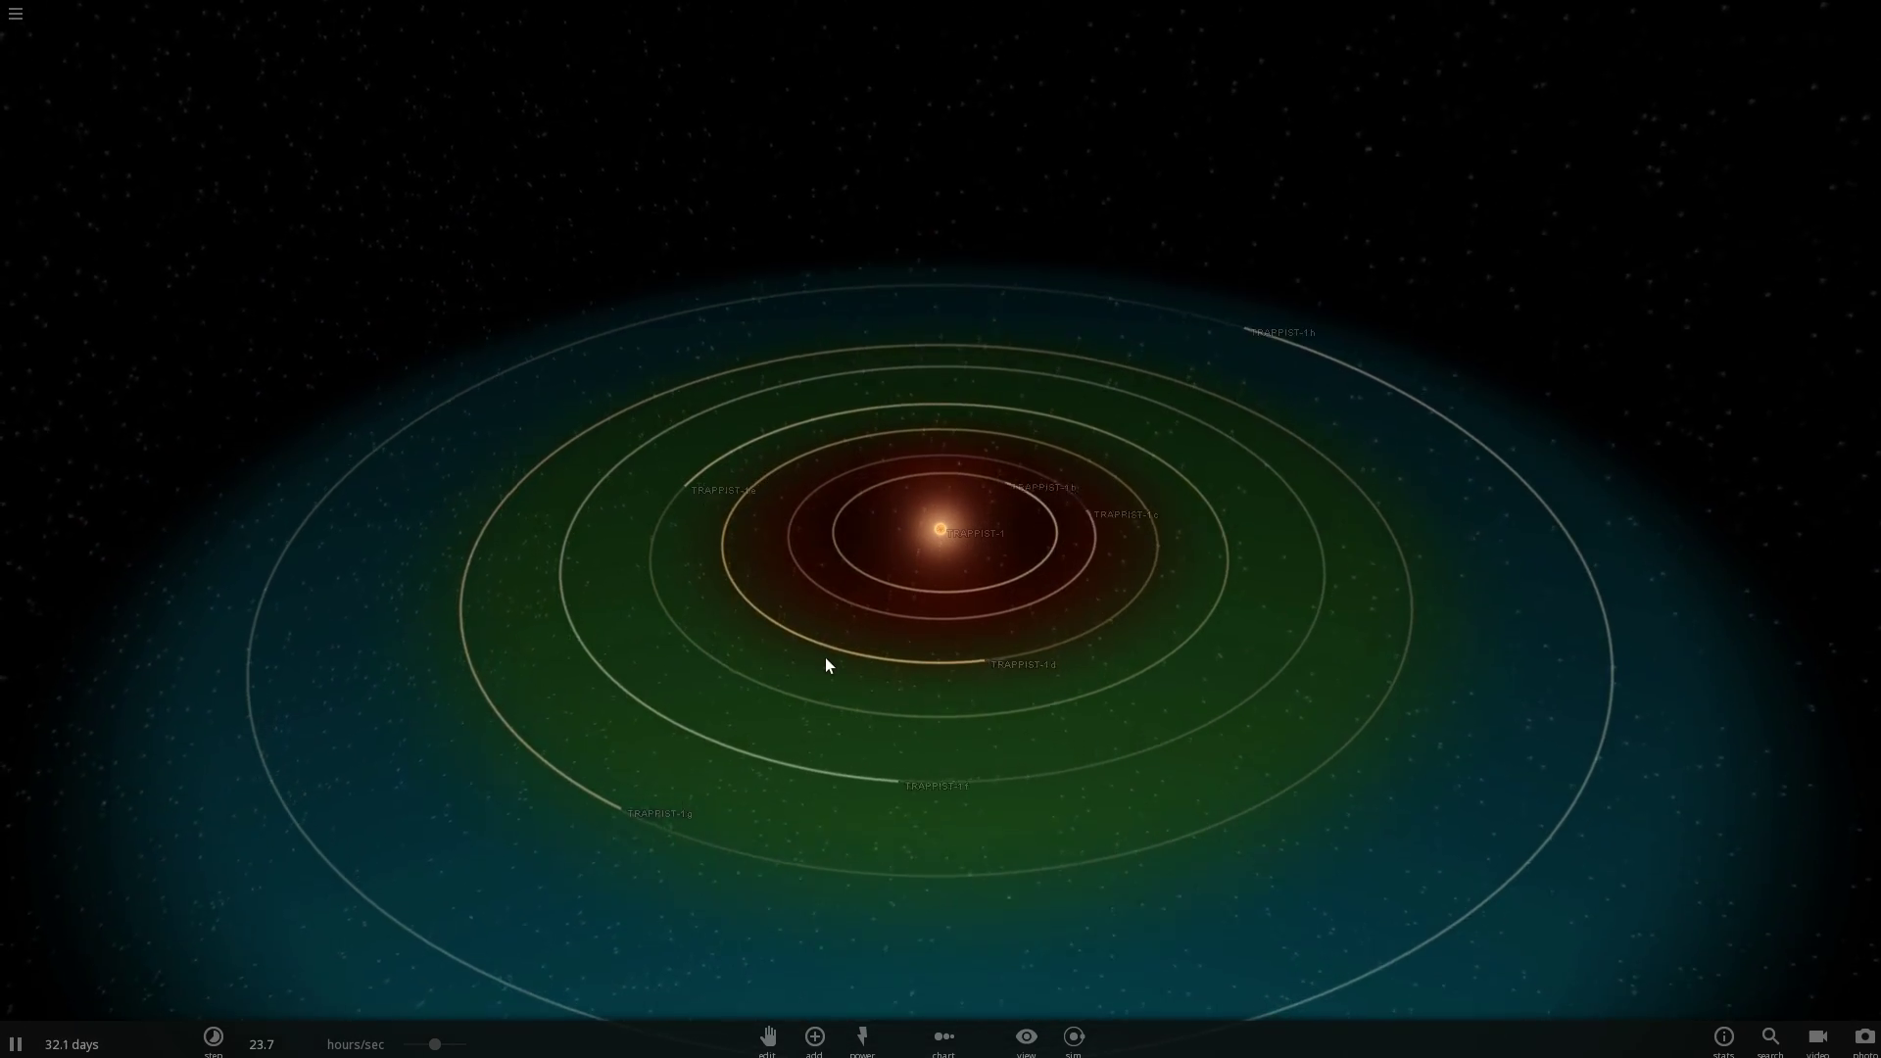
key("space")
left_click(670, 538)
double_click(670, 537)
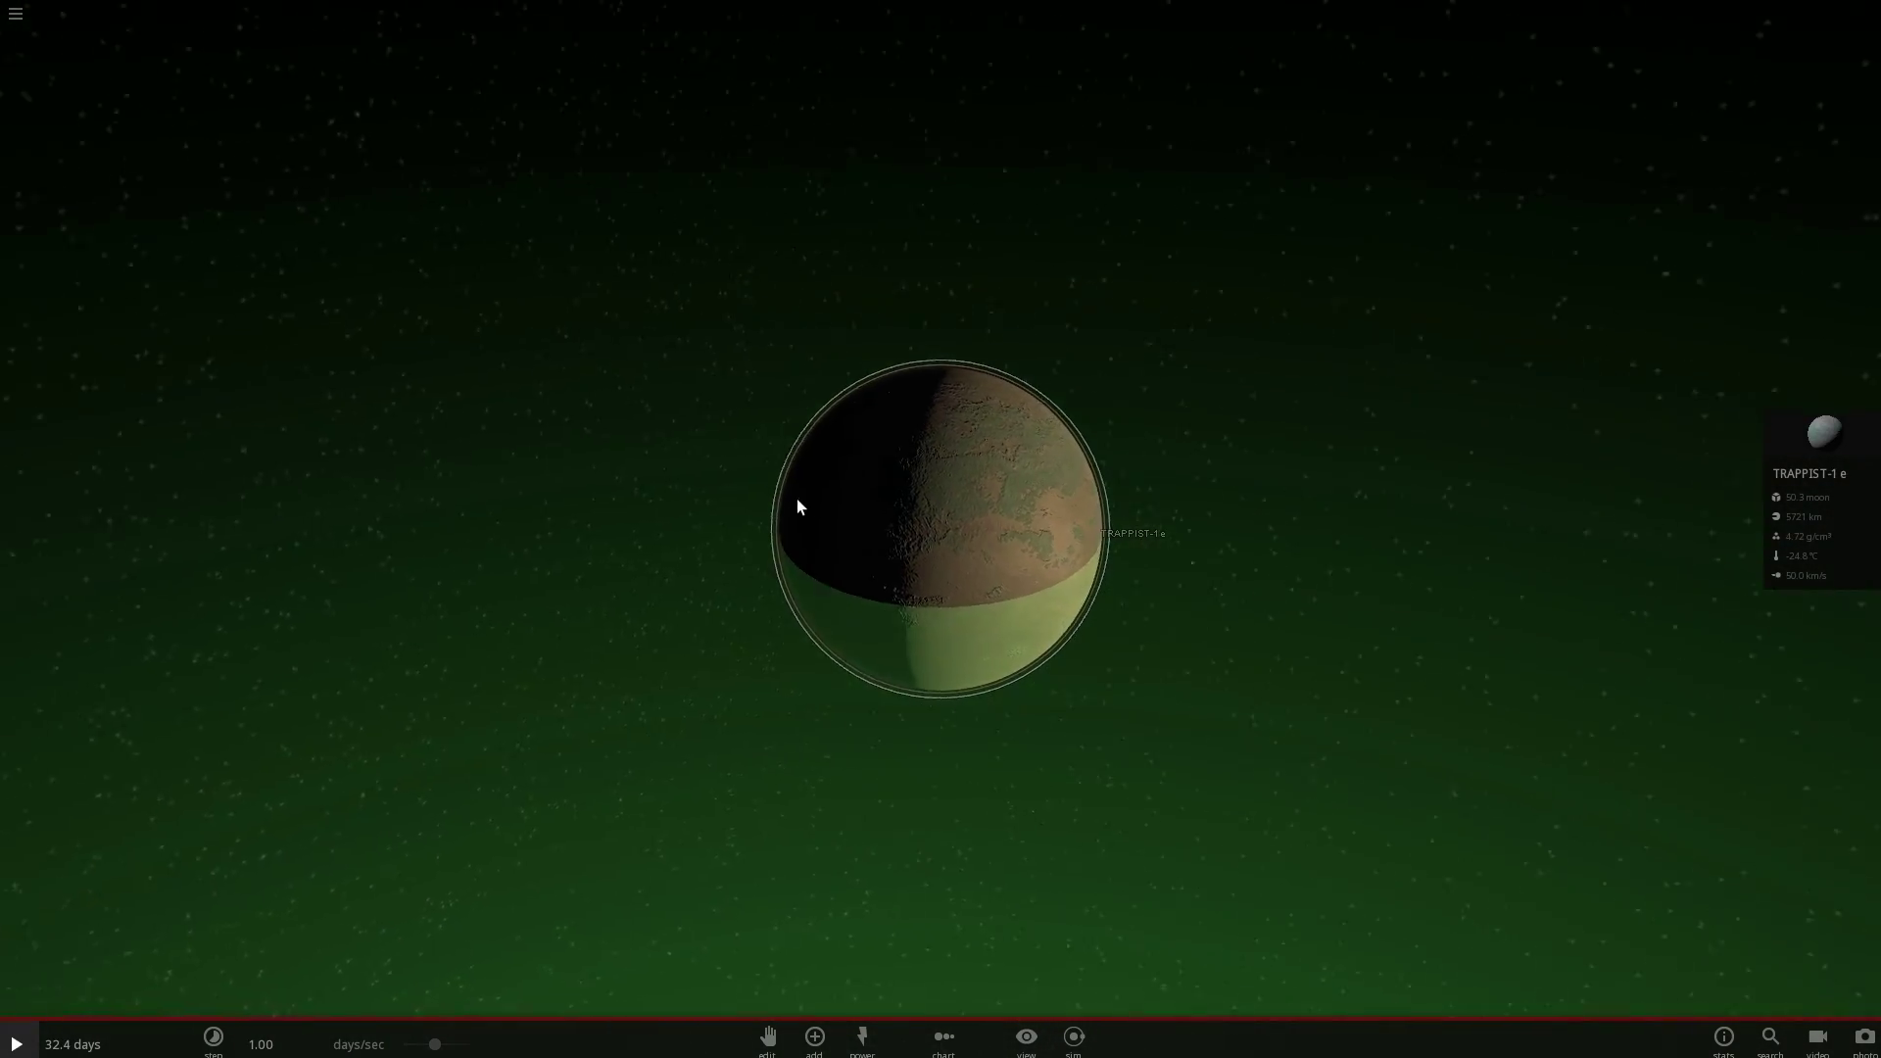
left_click_drag(401, 1040, 390, 1040)
key("space")
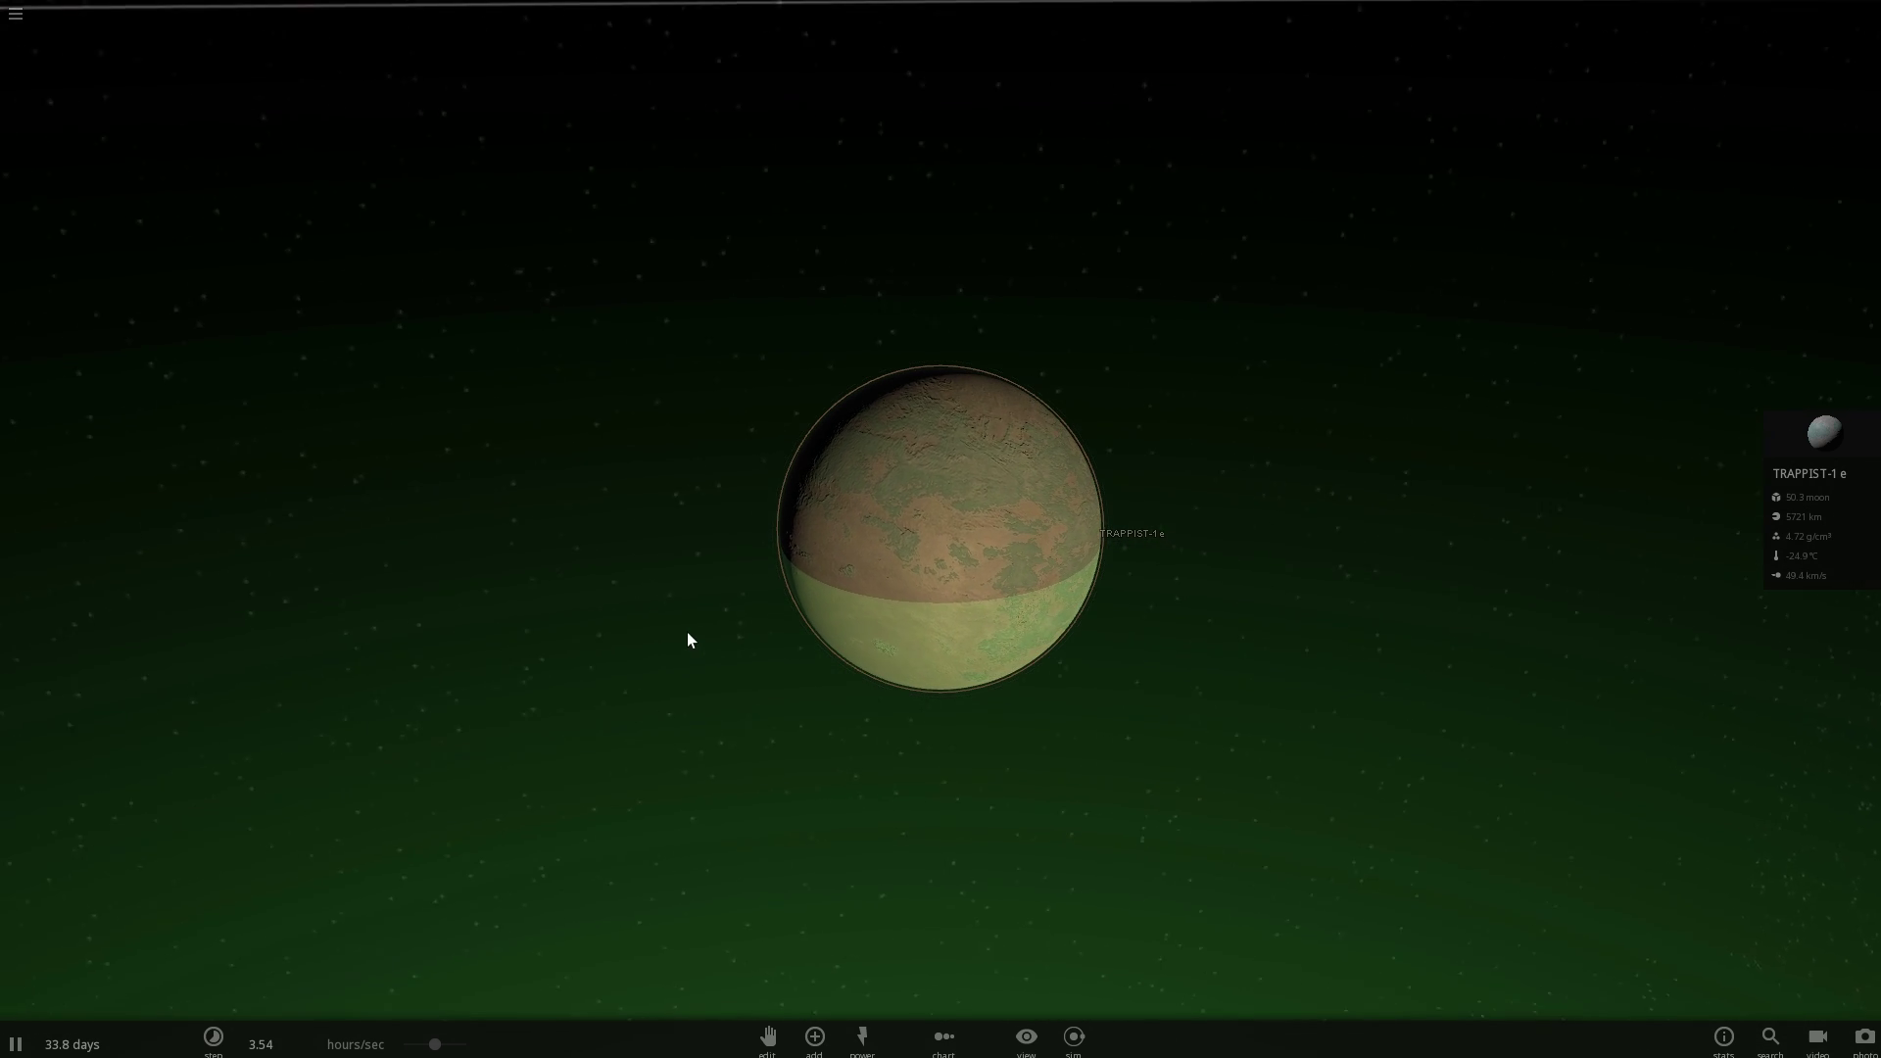
Examine the day and night sides of TRAPPIST-1 e's surface up close from several angles.
scroll(950, 515, "up", 5)
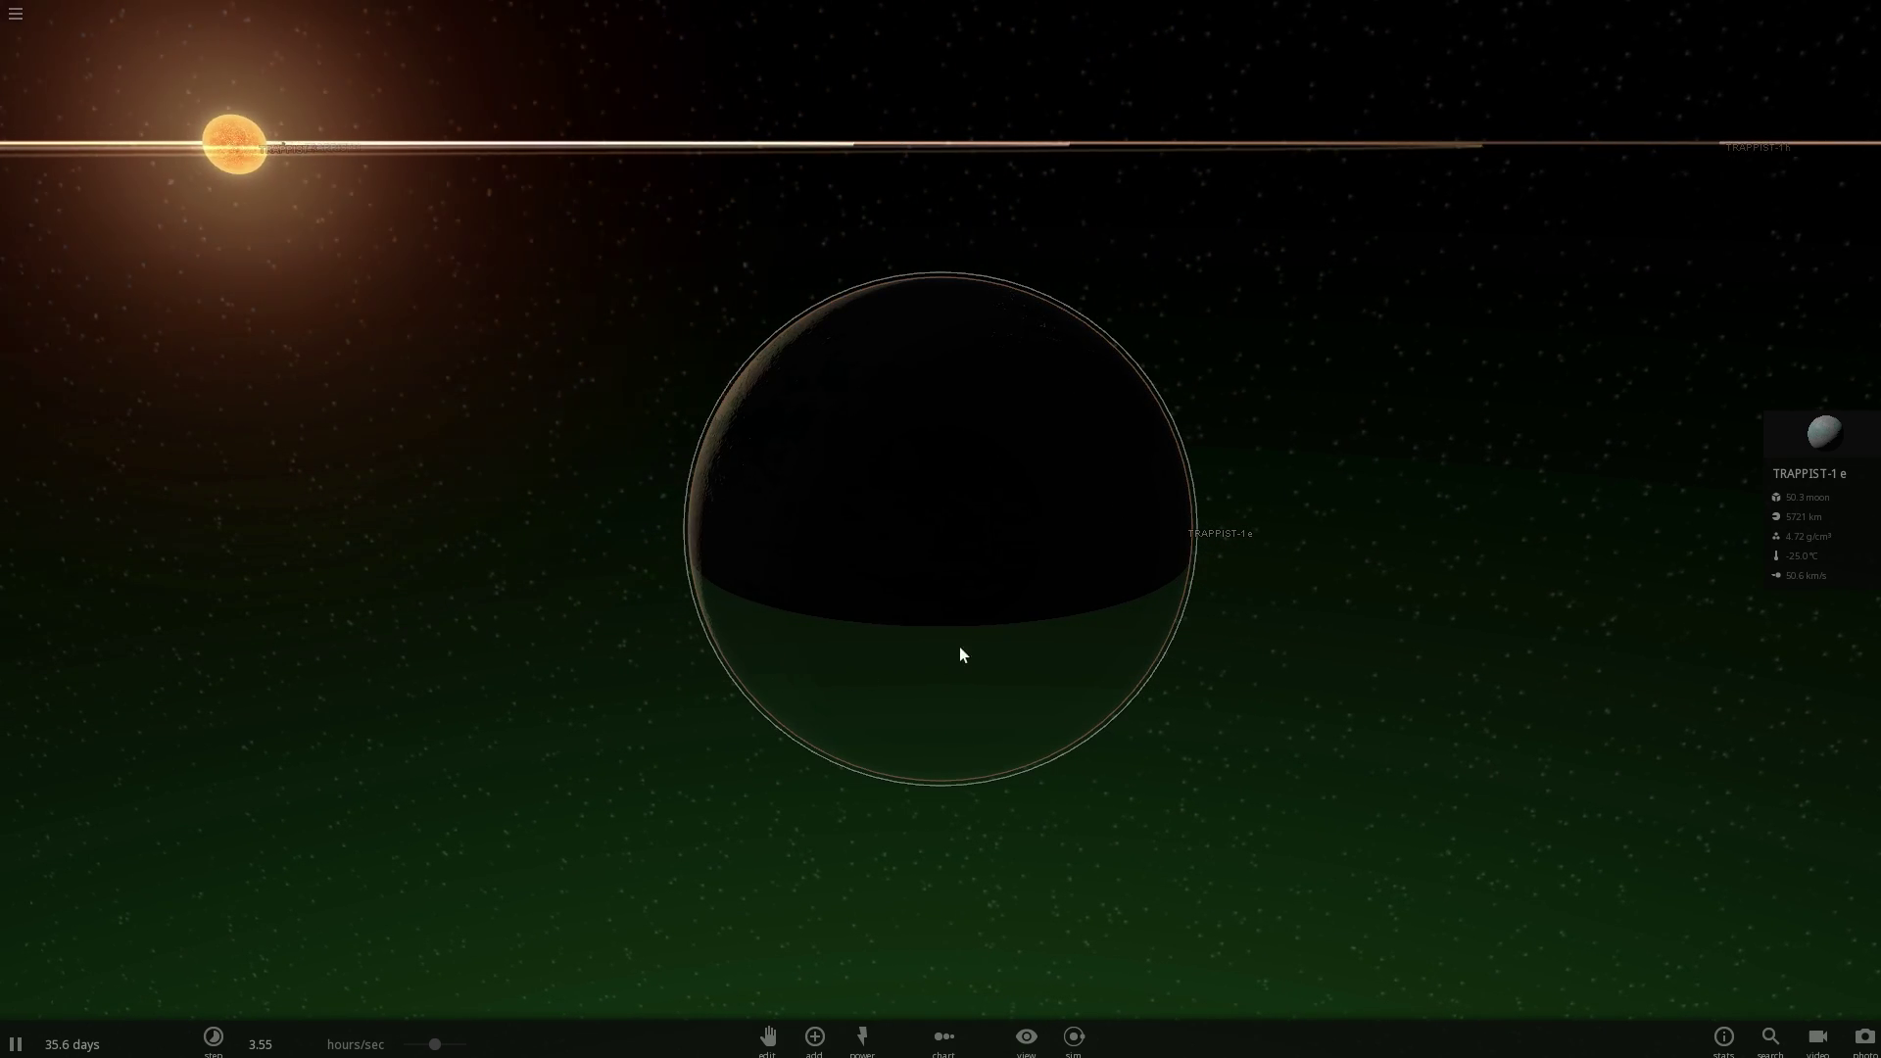
left_click_drag(976, 631, 318, 664)
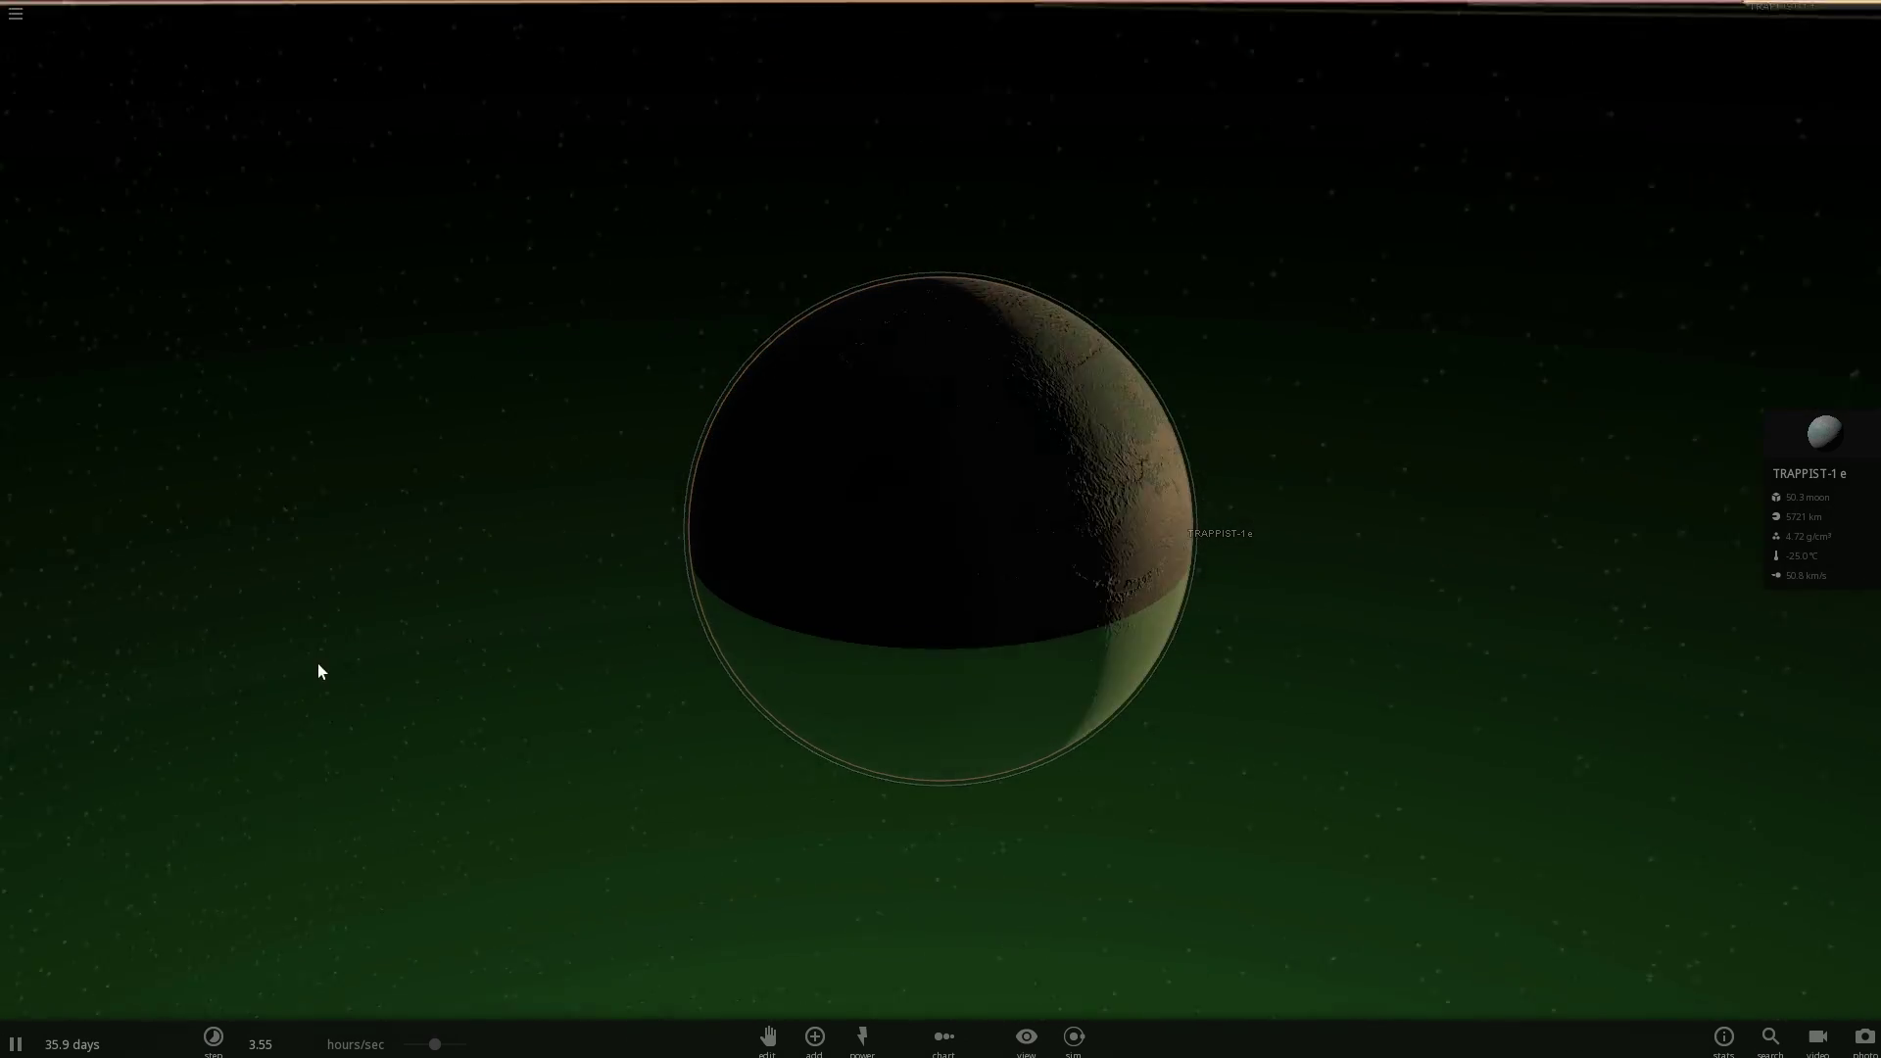
mouse_move(1048, 510)
left_mouse_down()
mouse_move(1158, 421)
mouse_move(791, 612)
left_mouse_up()
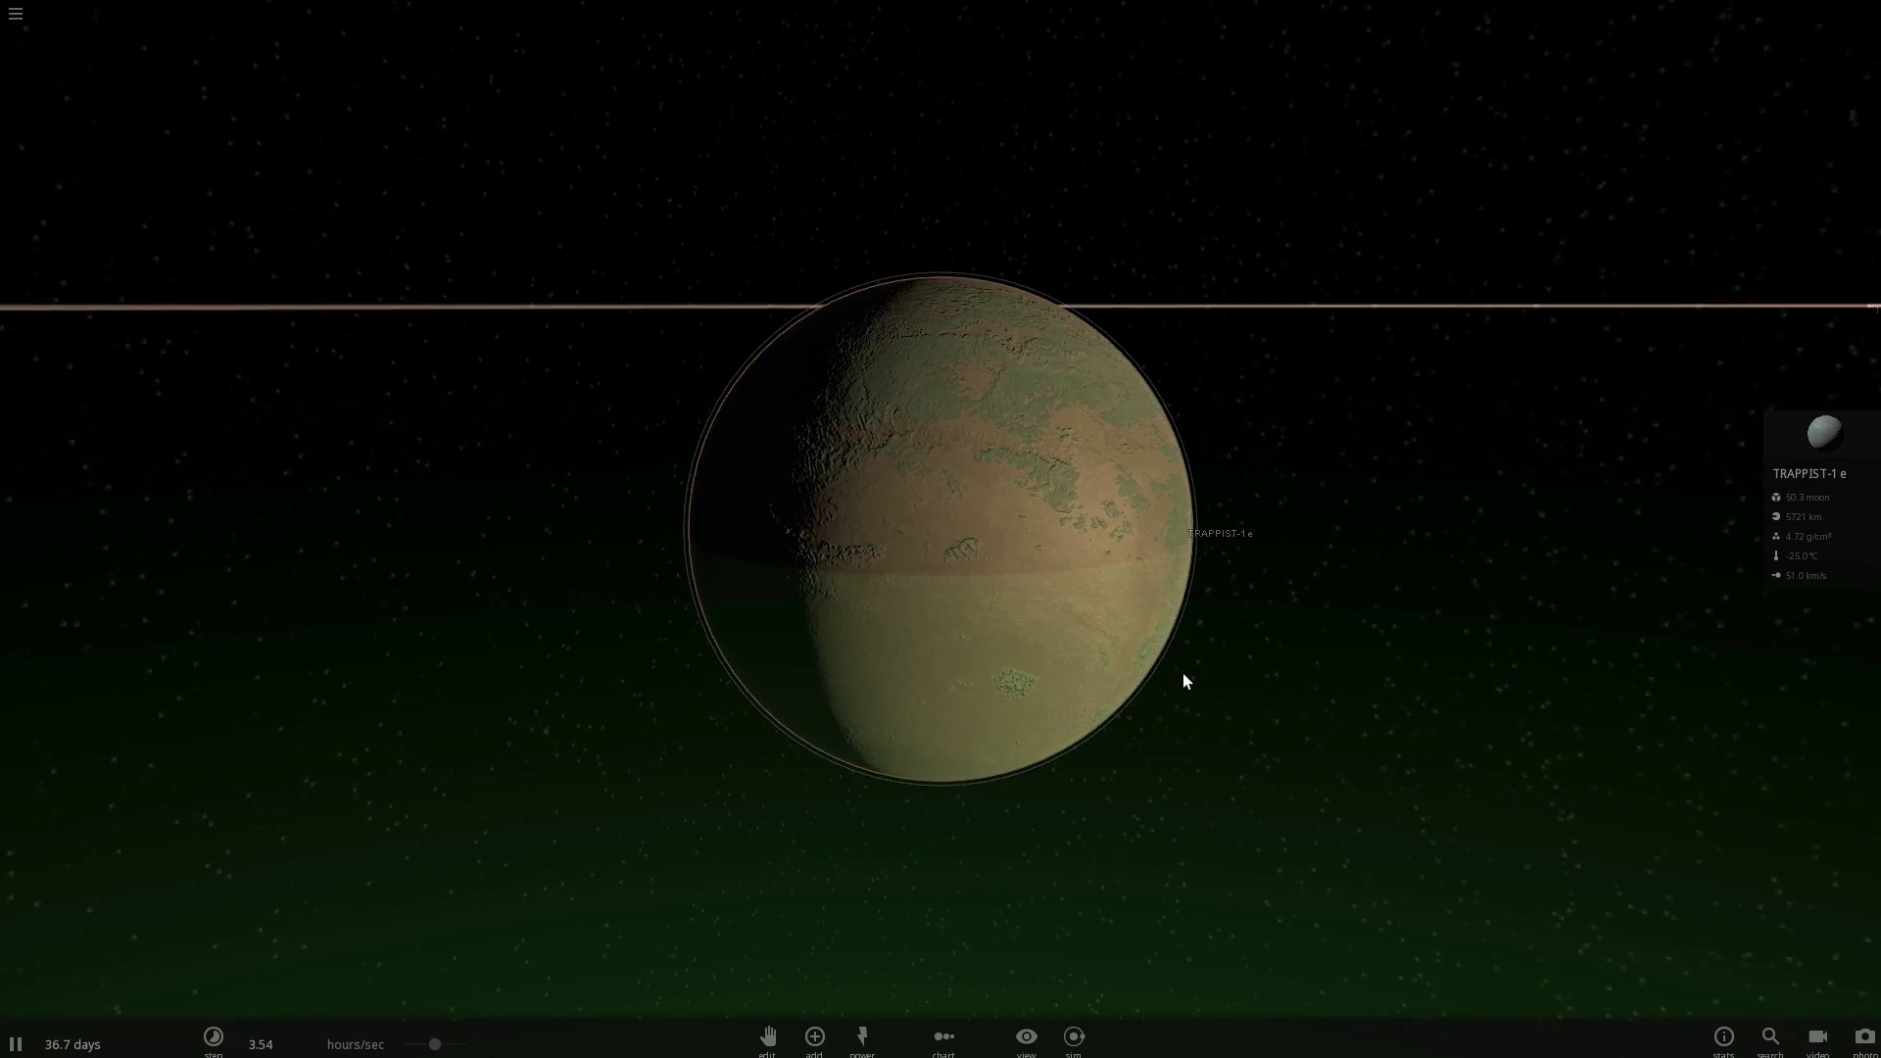
mouse_move(1183, 678)
left_mouse_down()
mouse_move(1143, 708)
mouse_move(1105, 712)
mouse_move(1085, 690)
left_mouse_up()
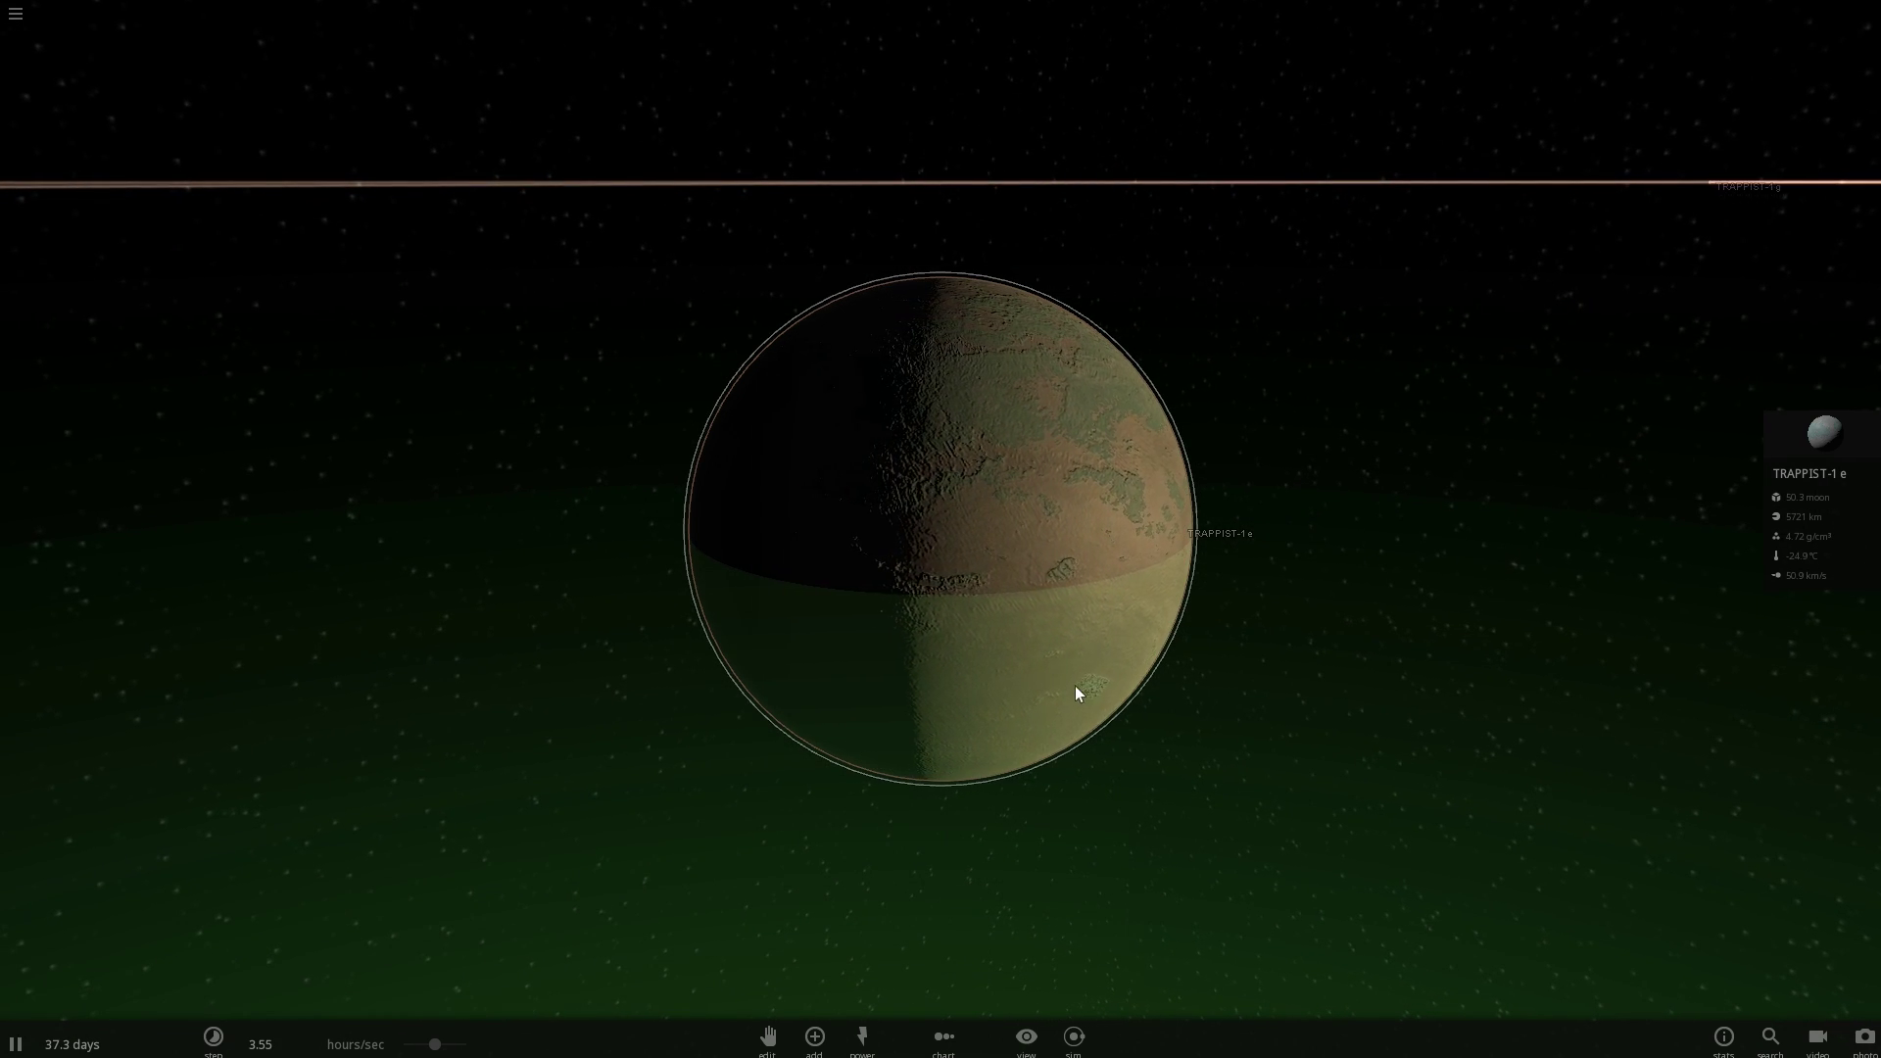
mouse_move(1091, 664)
left_mouse_down()
mouse_move(1037, 643)
mouse_move(819, 638)
left_mouse_up()
scroll(1050, 486, "up", 3)
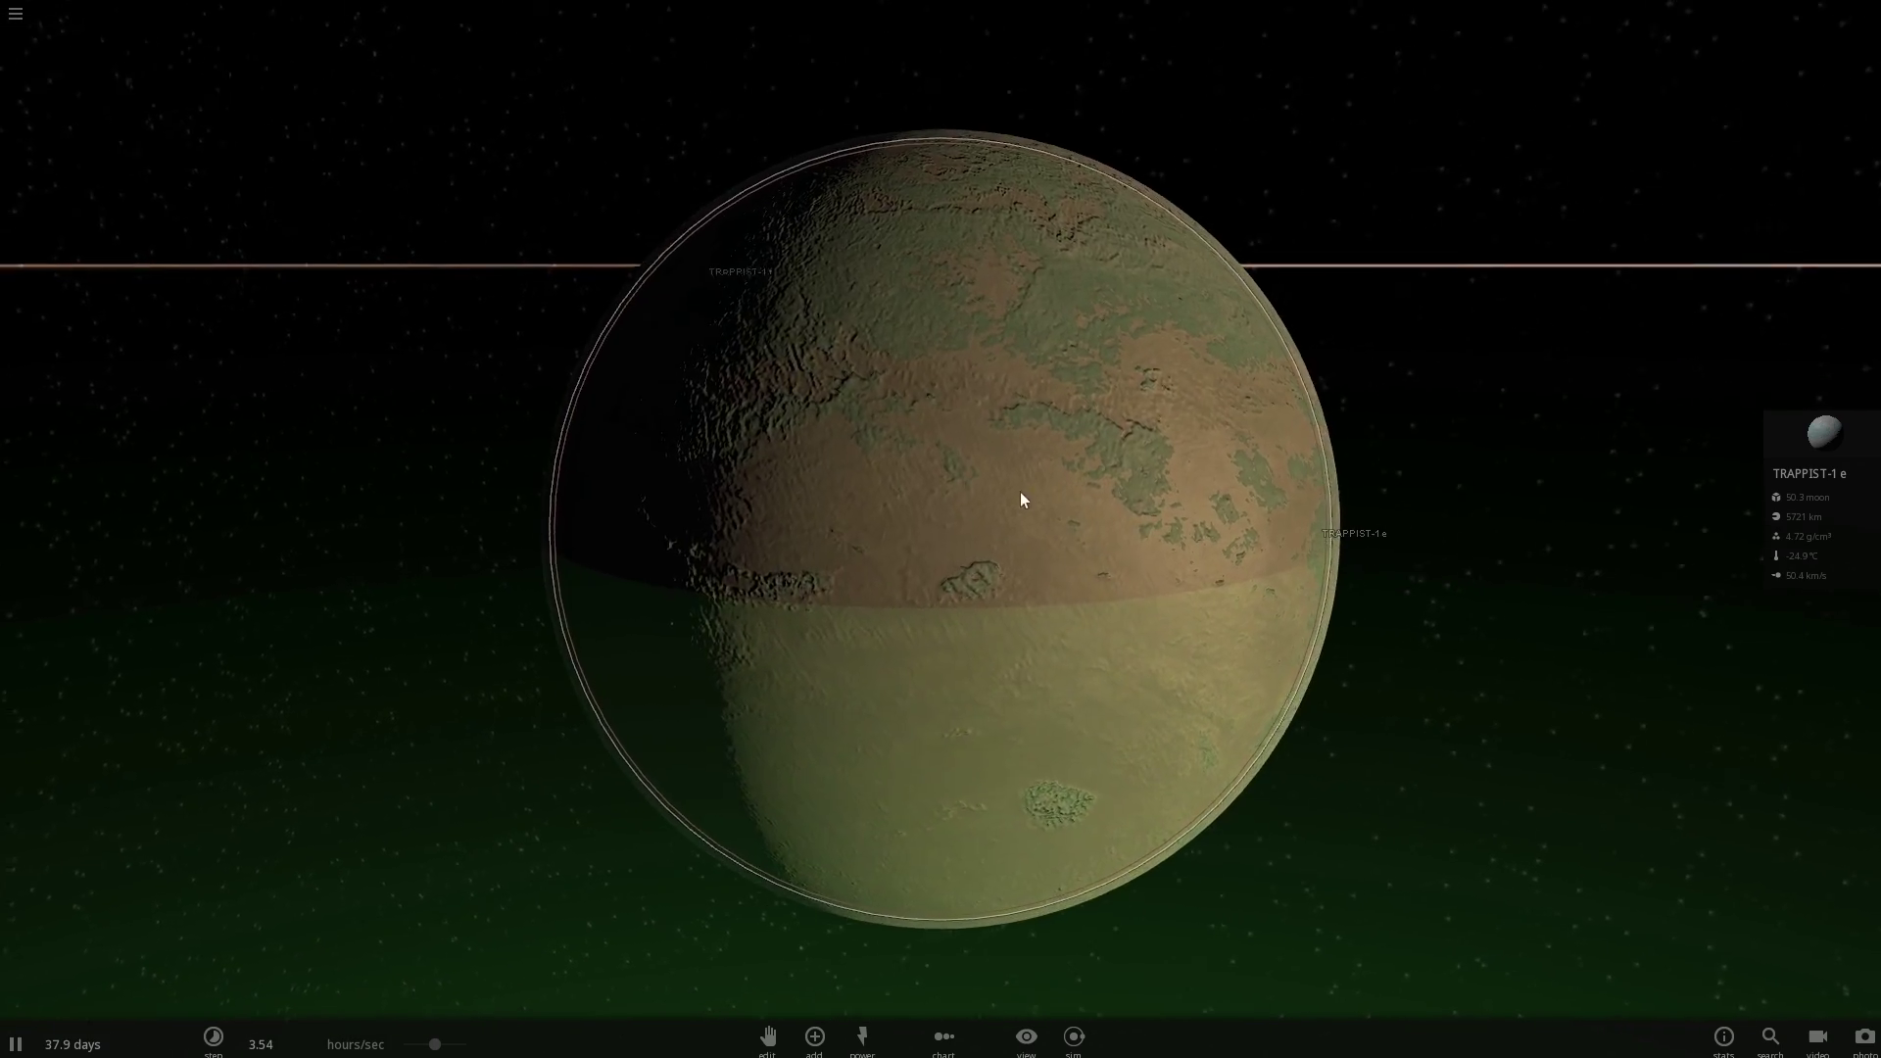
left_click_drag(1020, 500, 874, 462)
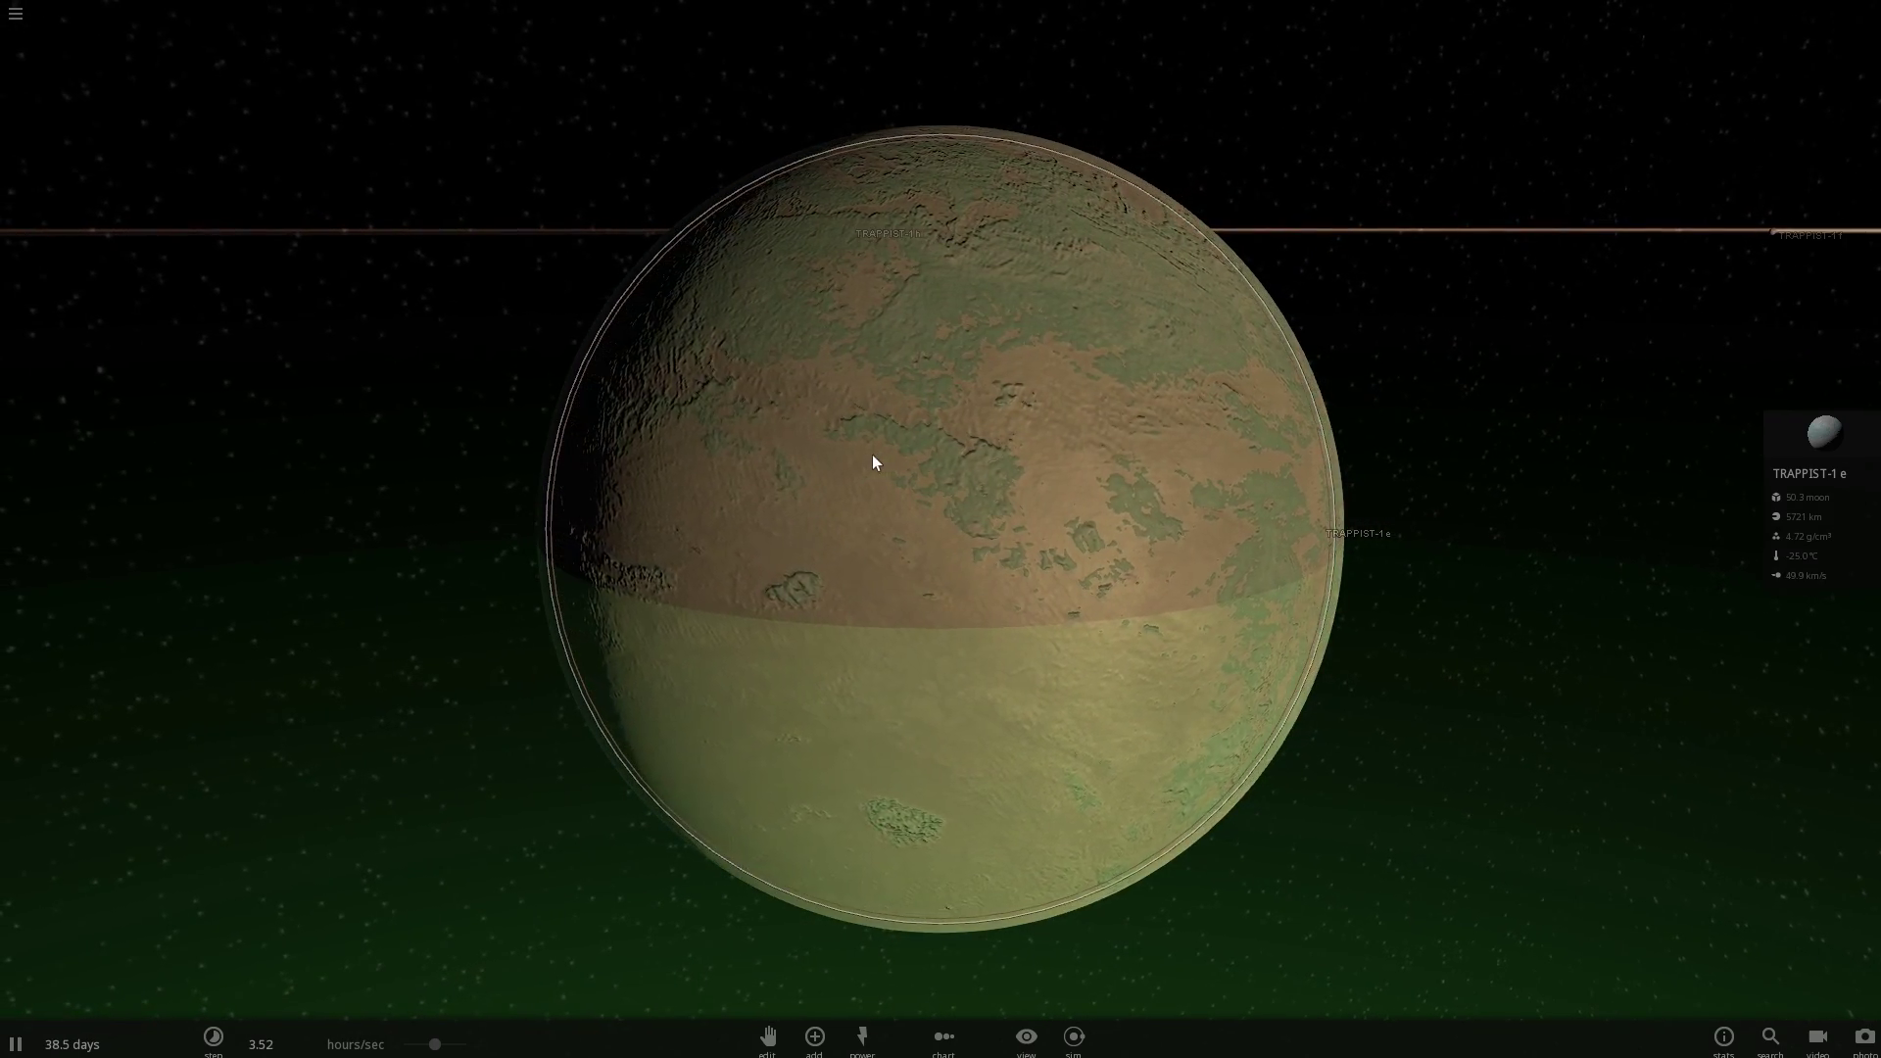
scroll(897, 438, "down", 3)
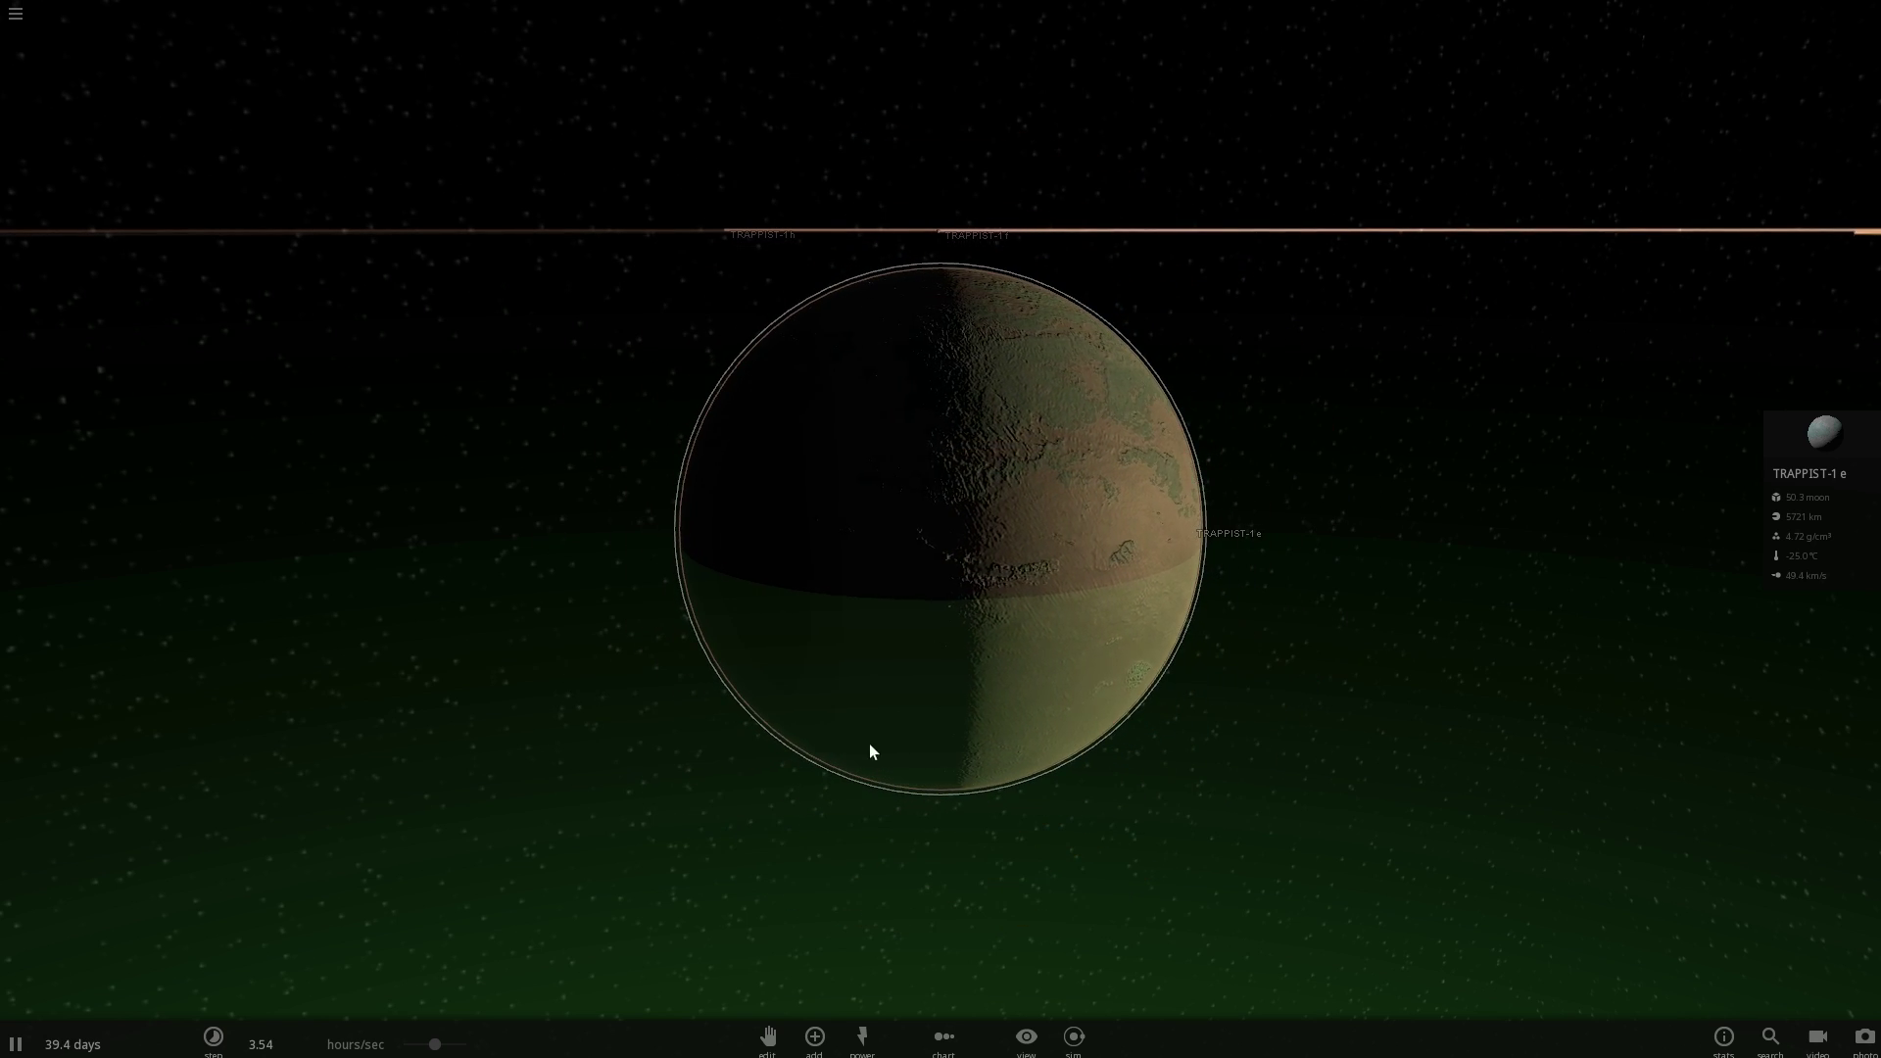
Pause and add Earth in orbit around TRAPPIST-1 about 4.95 million km out, just beyond TRAPPIST-1 e, and resume the simulation.
scroll(870, 751, "down", 10)
key("space")
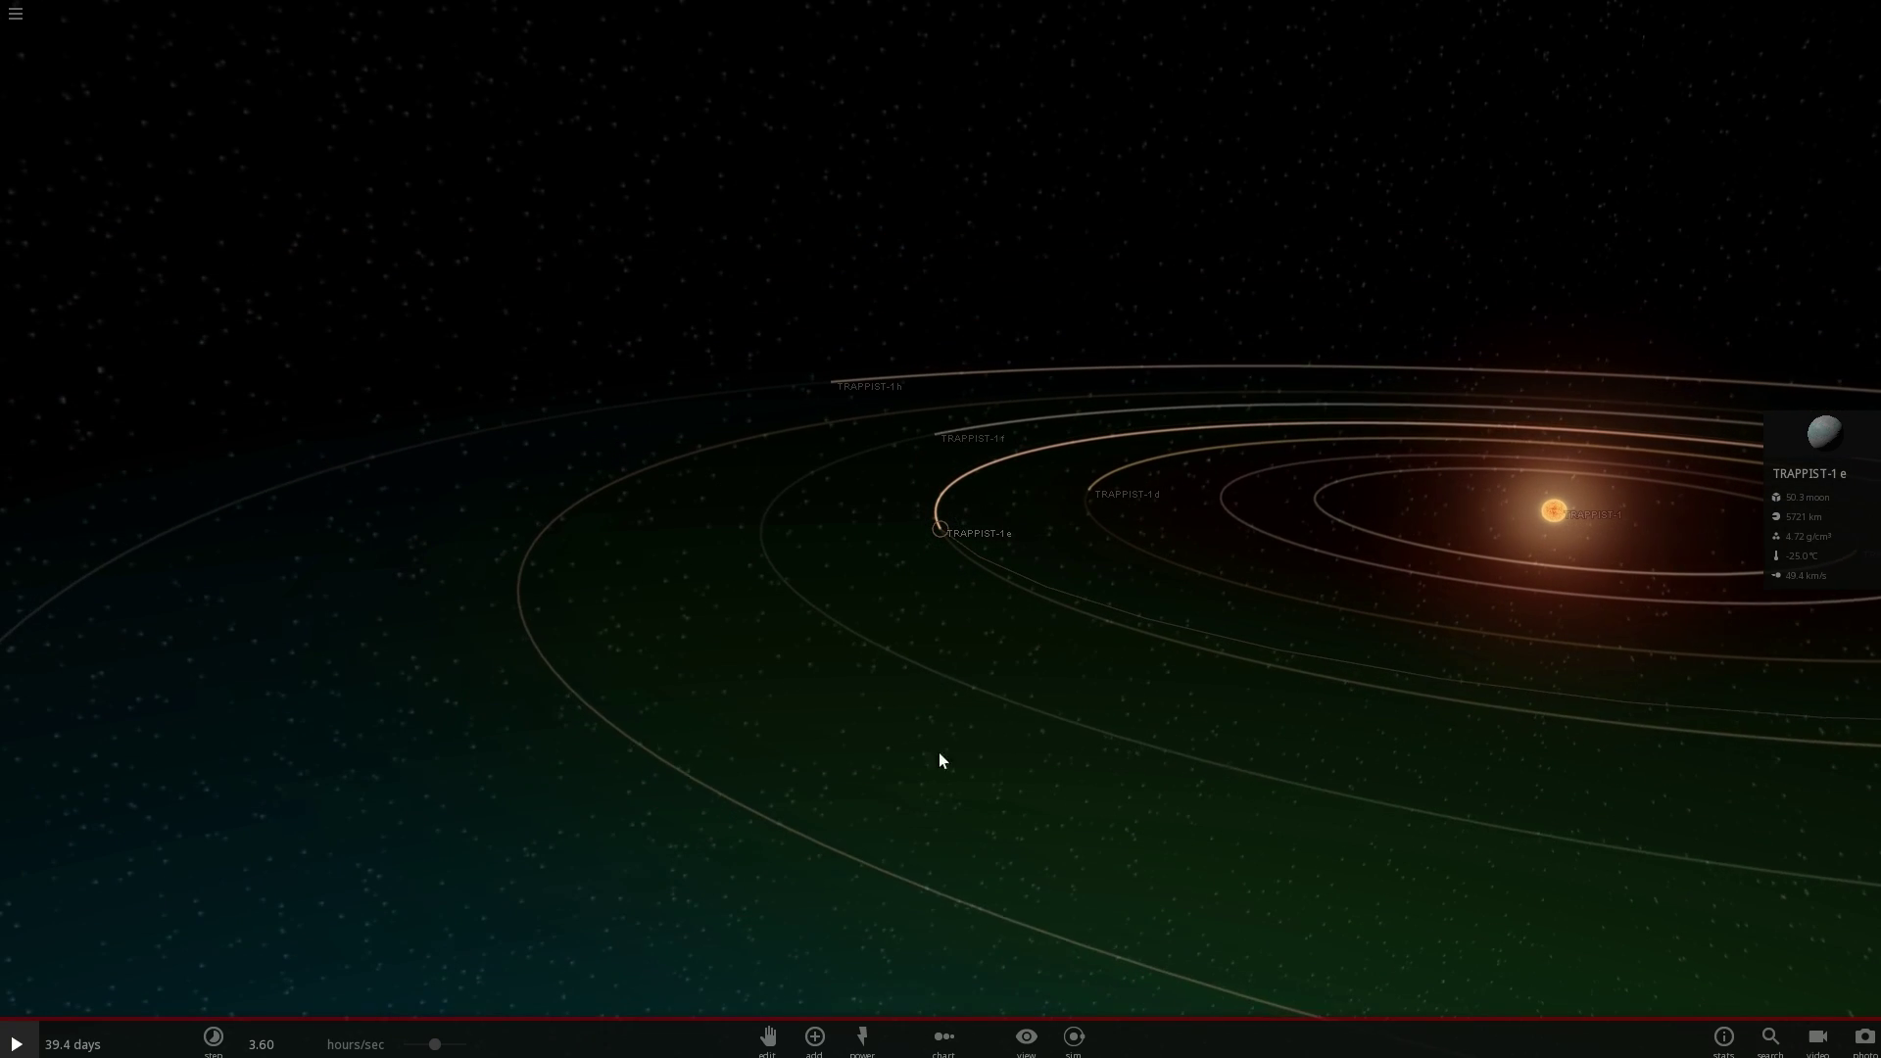
left_click(814, 1038)
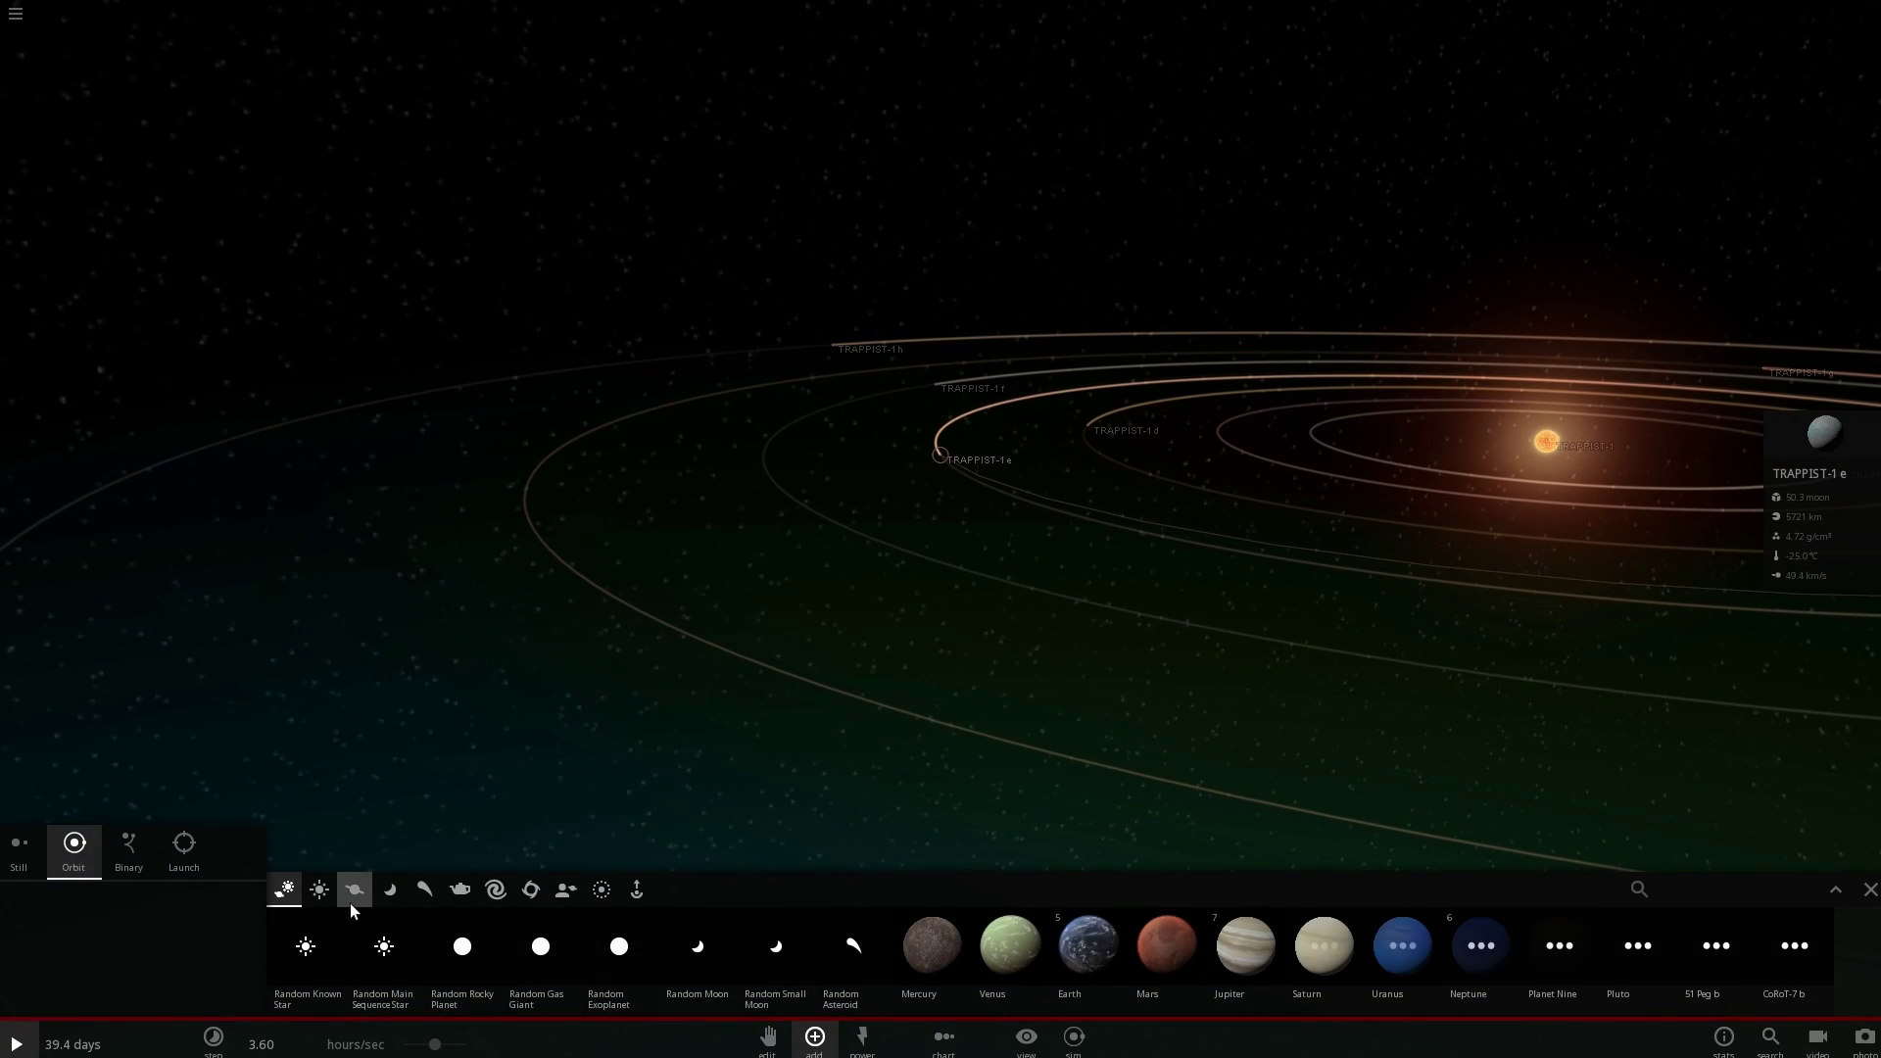
left_click(1084, 946)
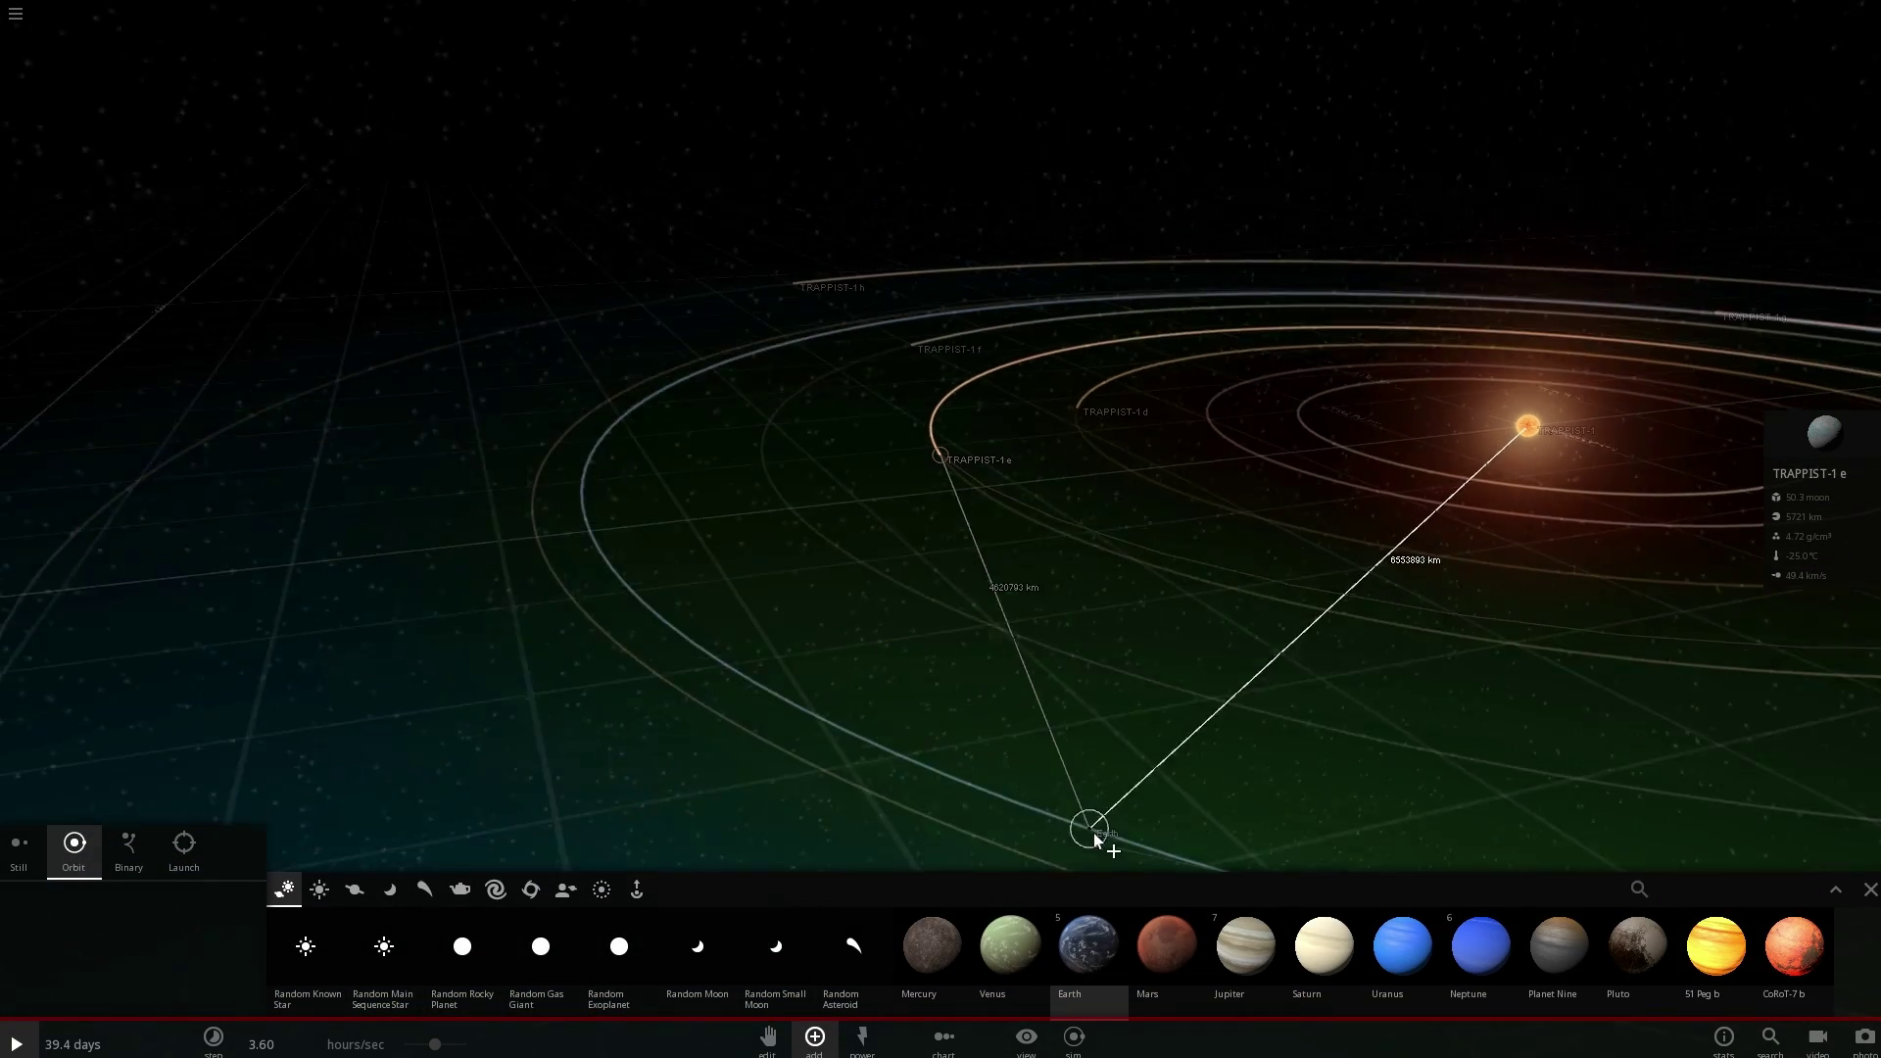
scroll(1087, 835, "up", 4)
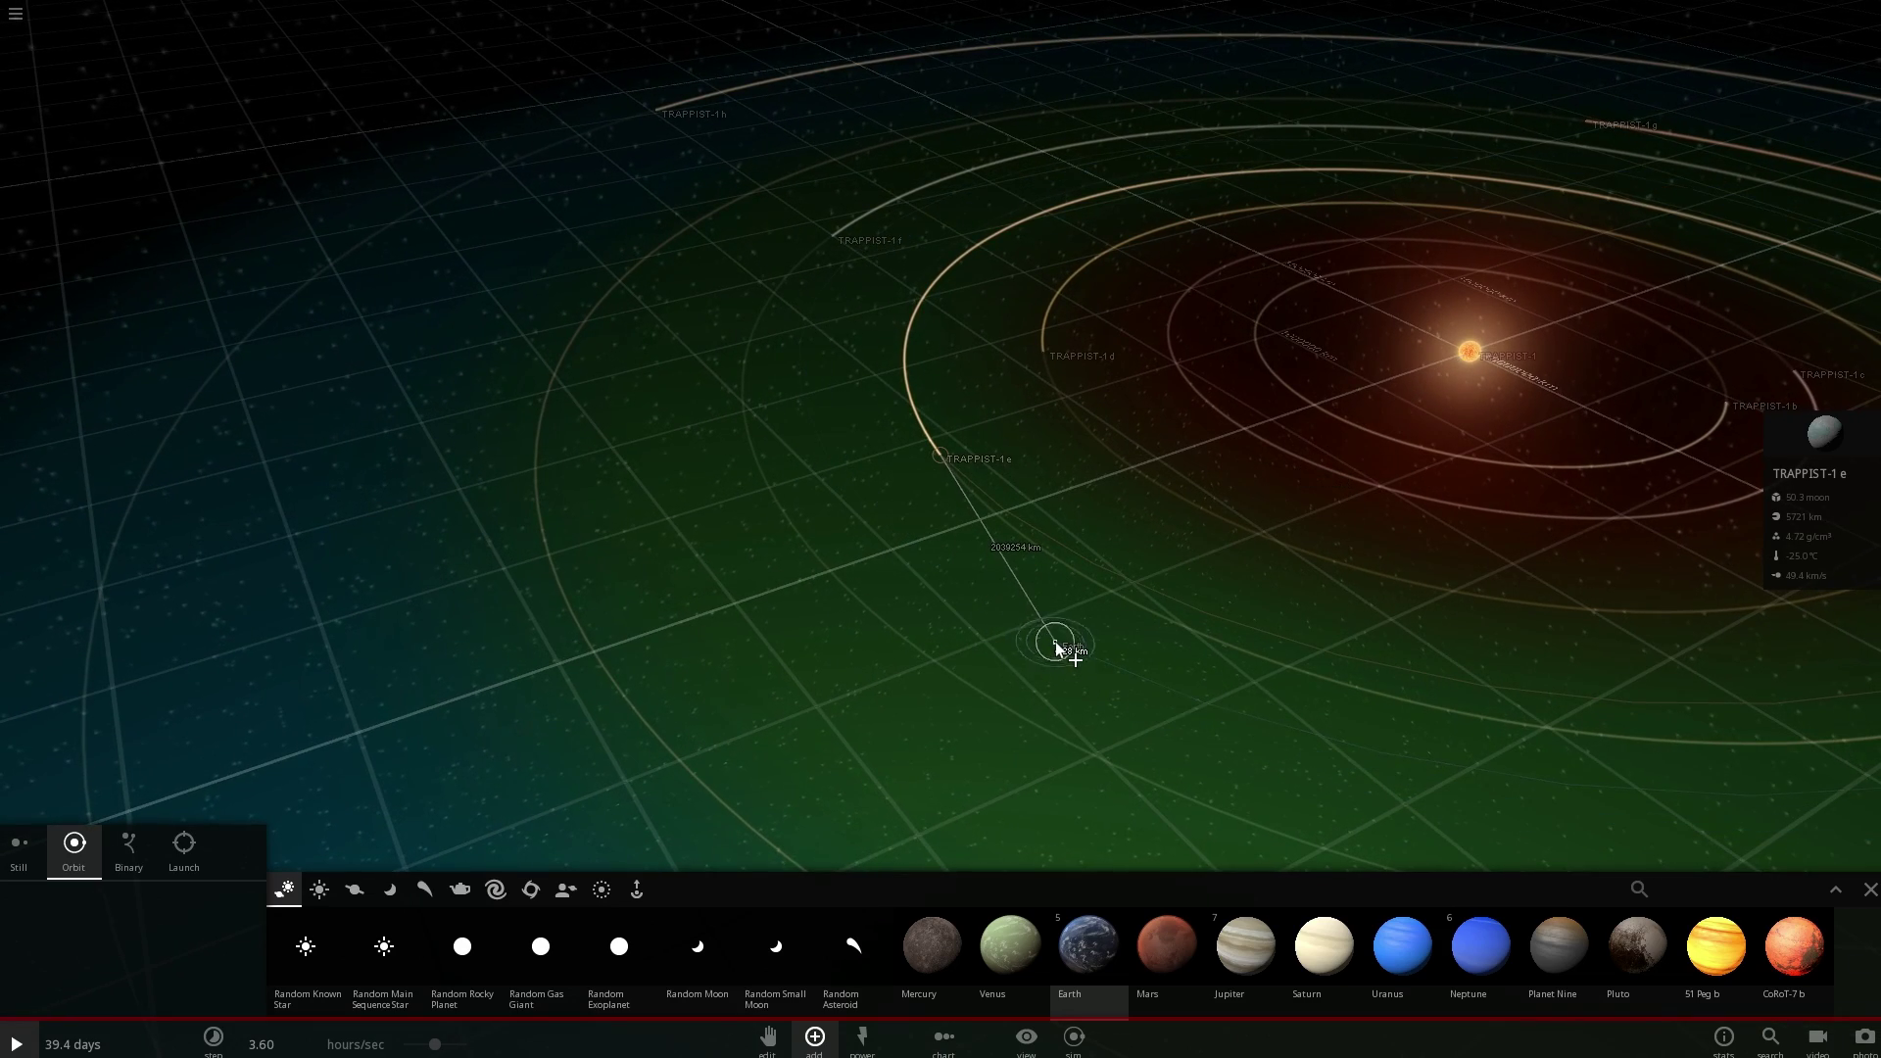
left_click(1055, 642)
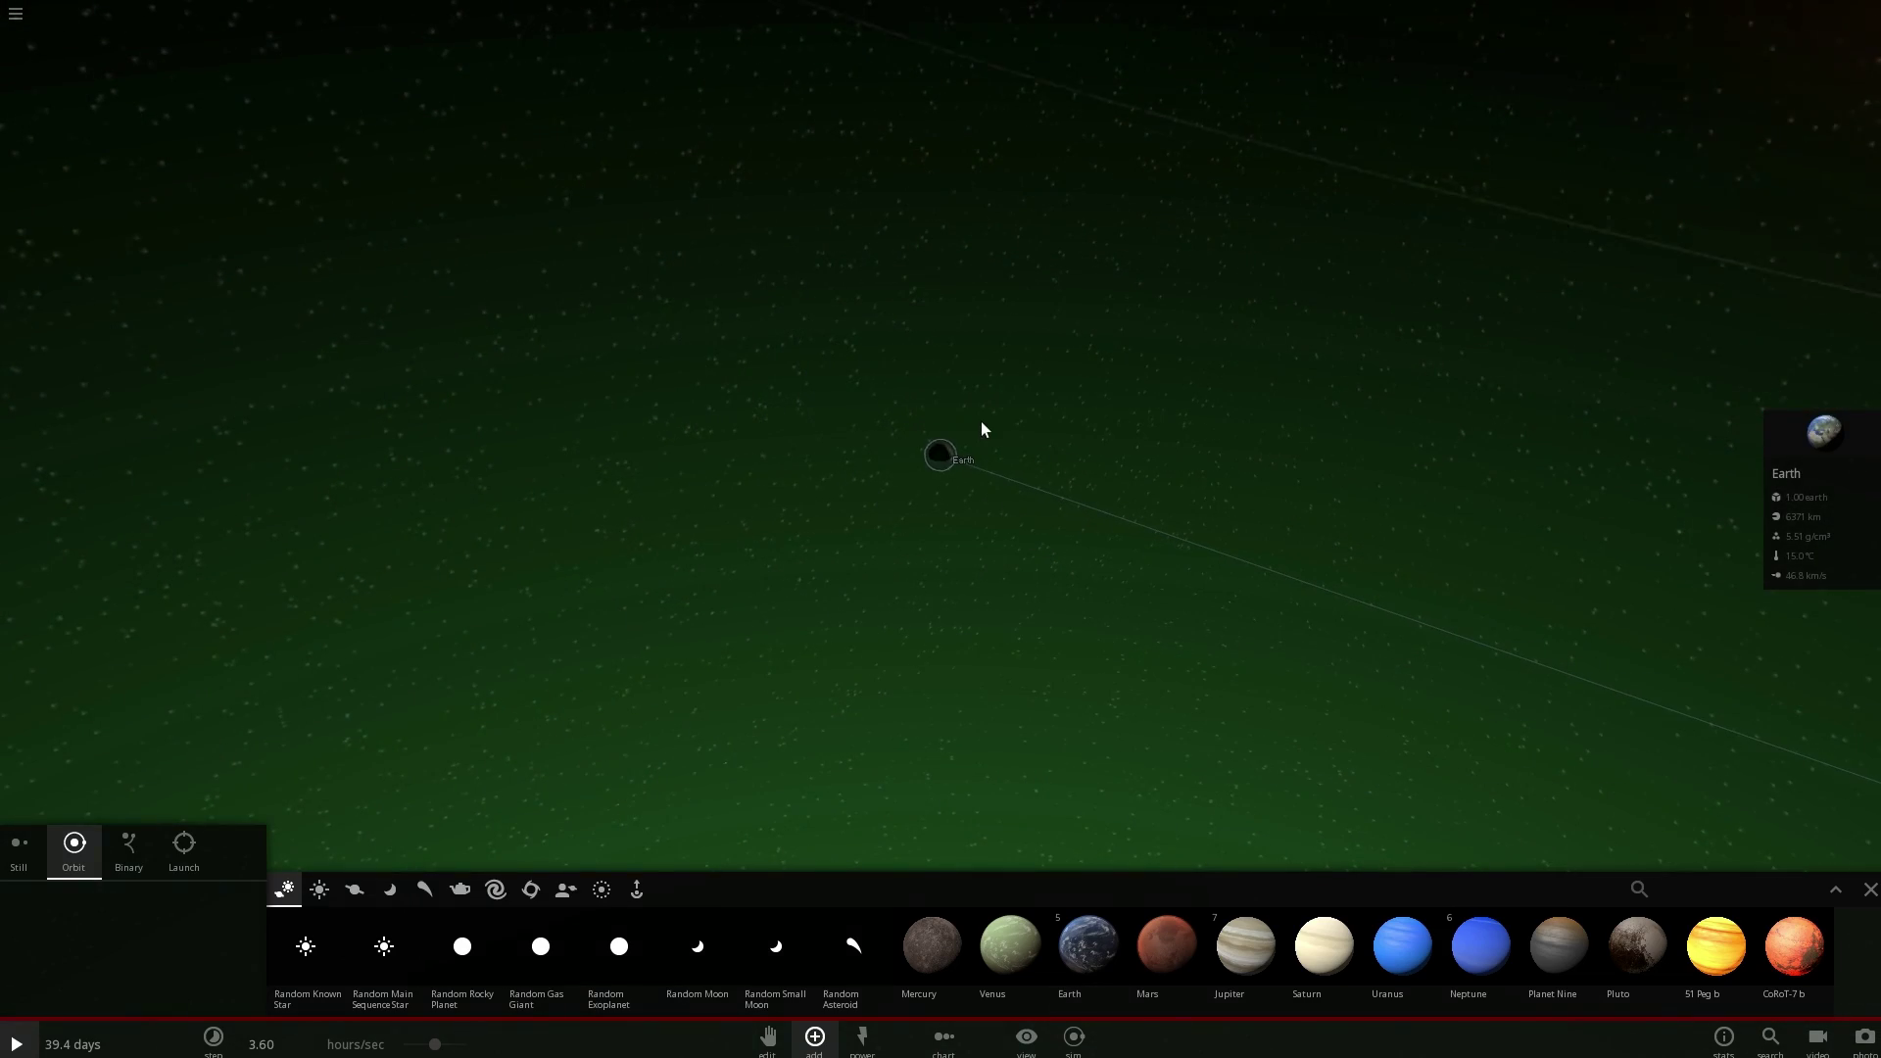
key("space")
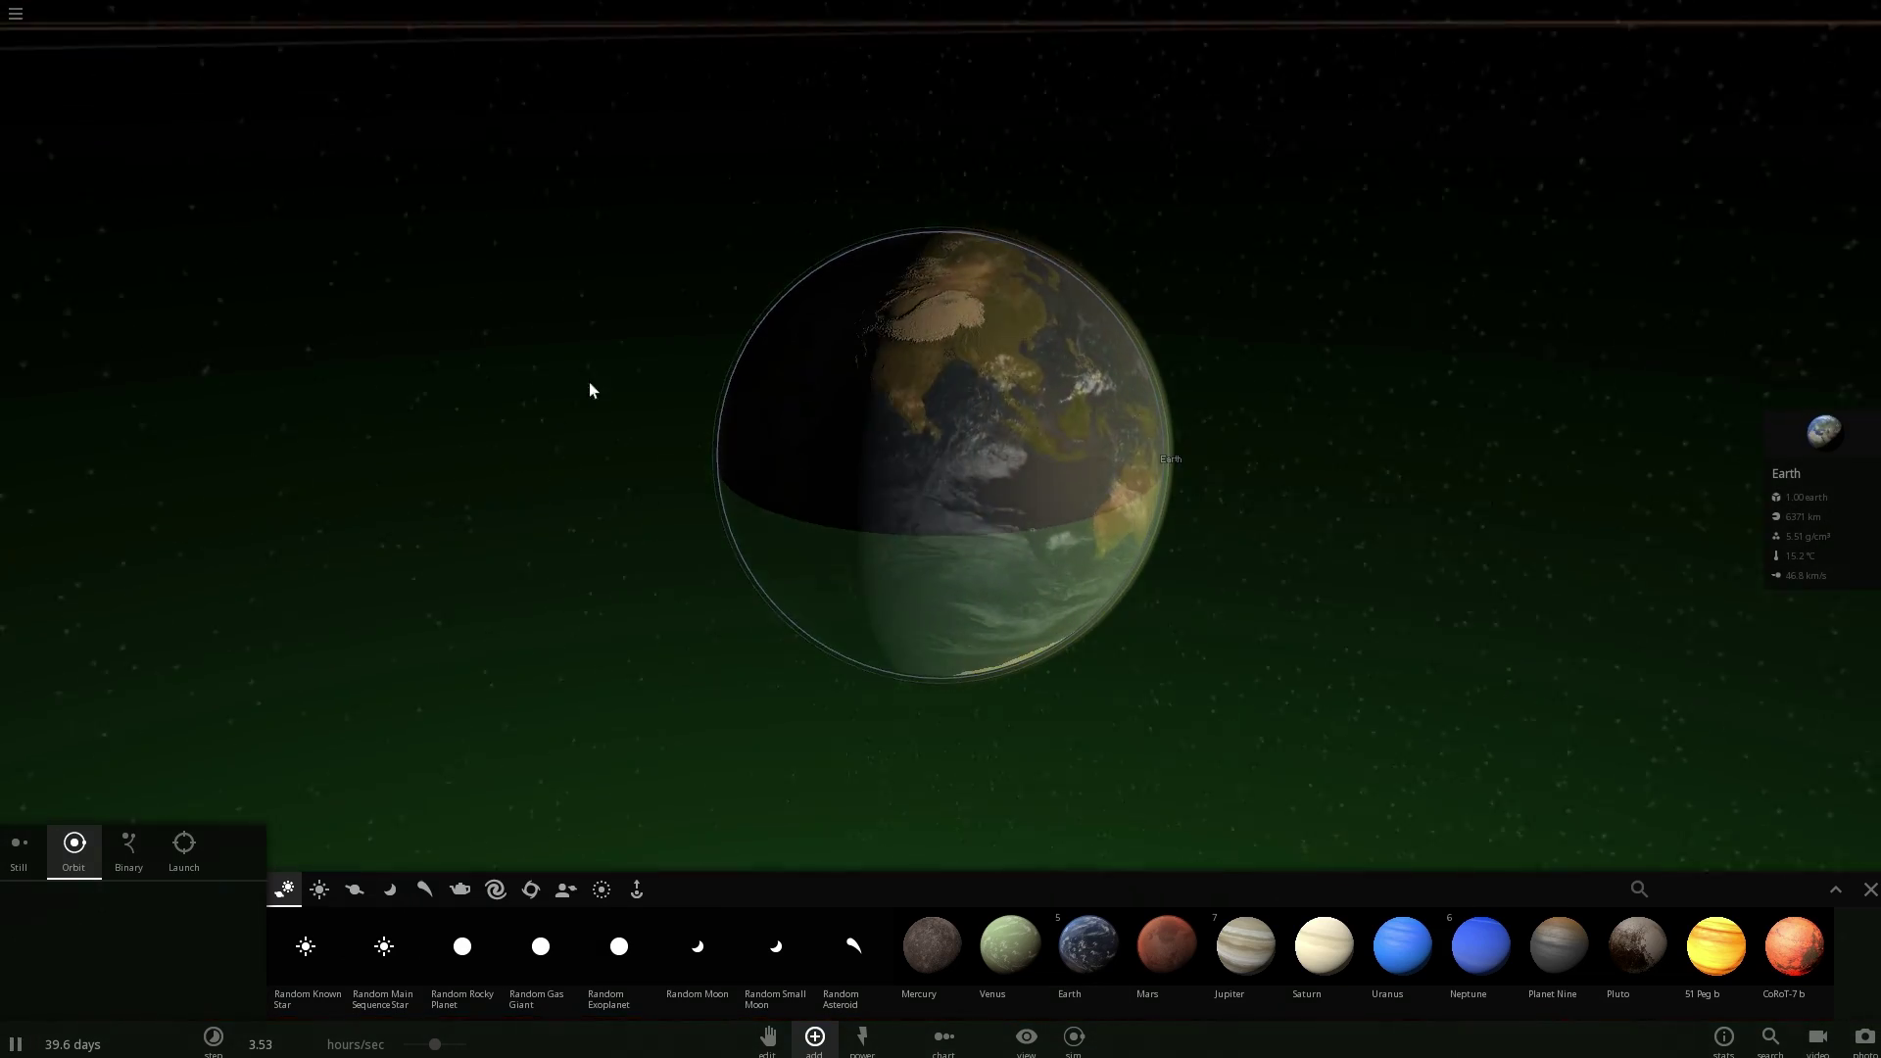
Show Earth's magnetosphere and examine its shape and orientation relative to TRAPPIST-1.
left_click(1803, 449)
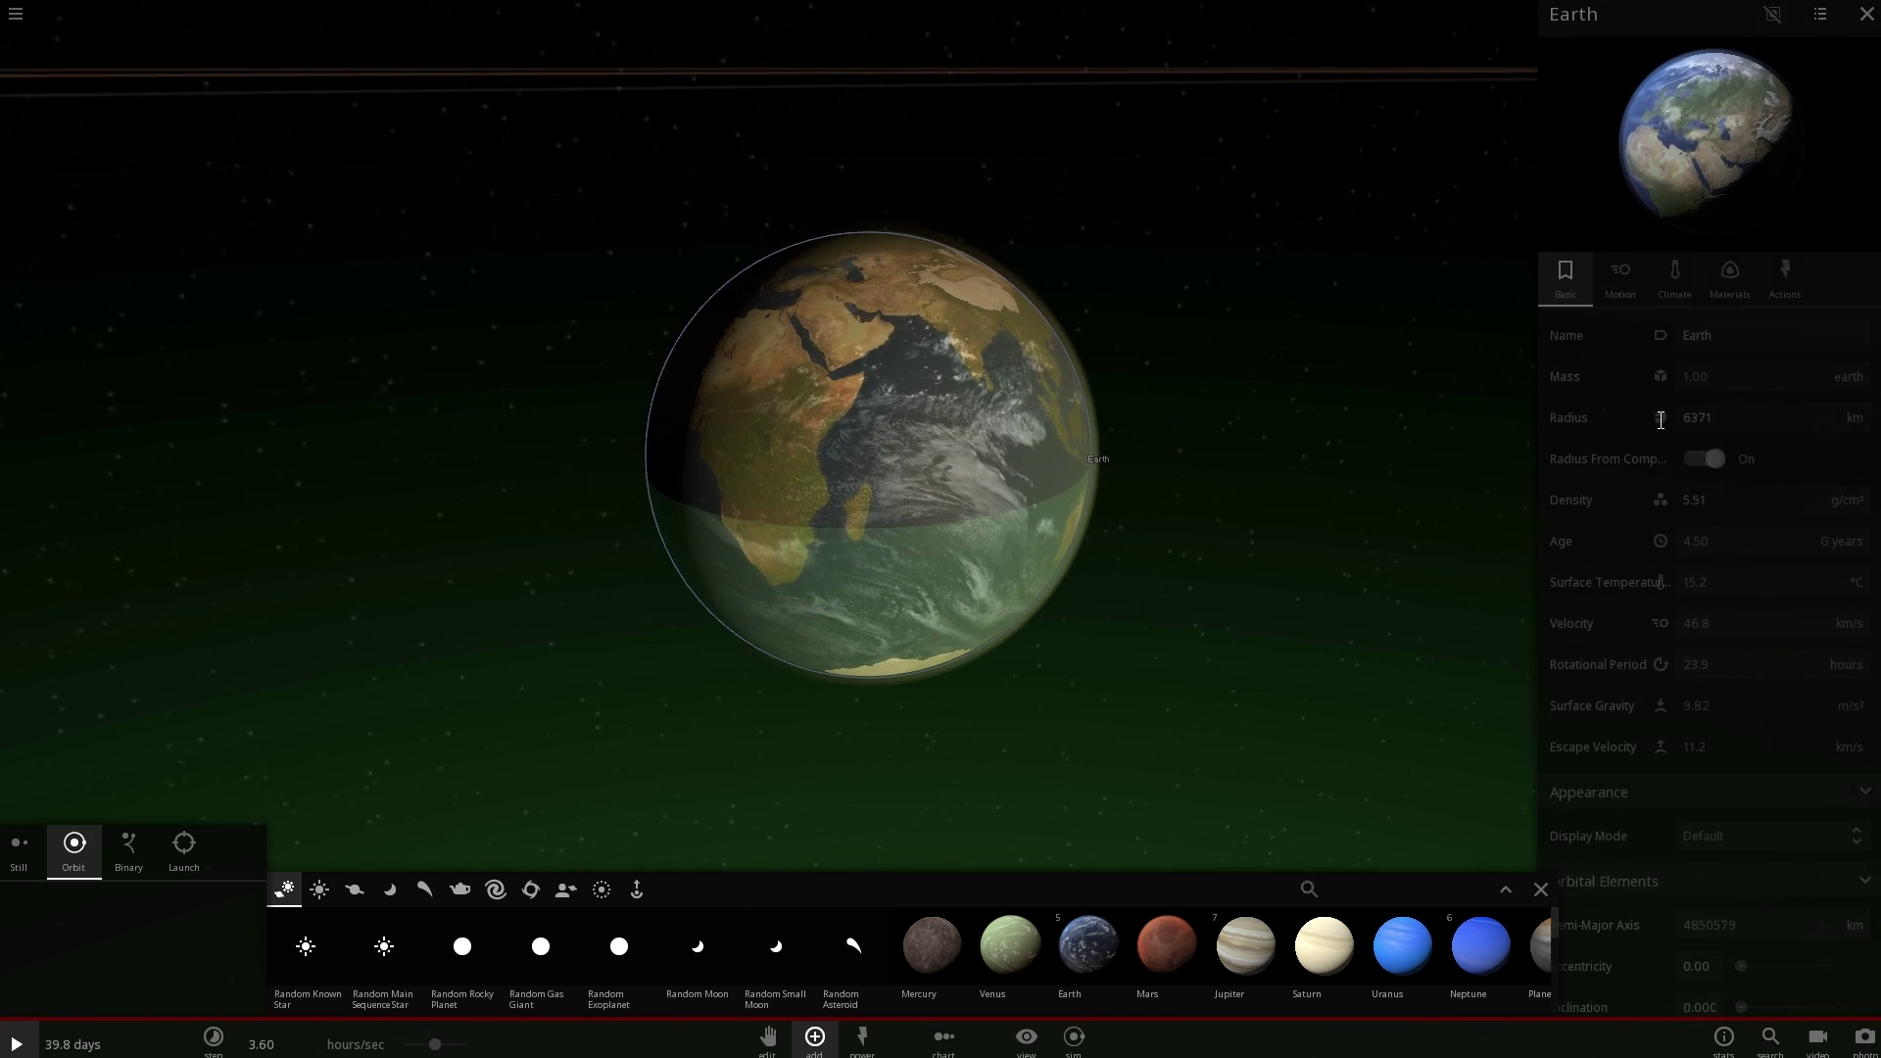
left_click(1714, 265)
scroll(1643, 523, "down", 3)
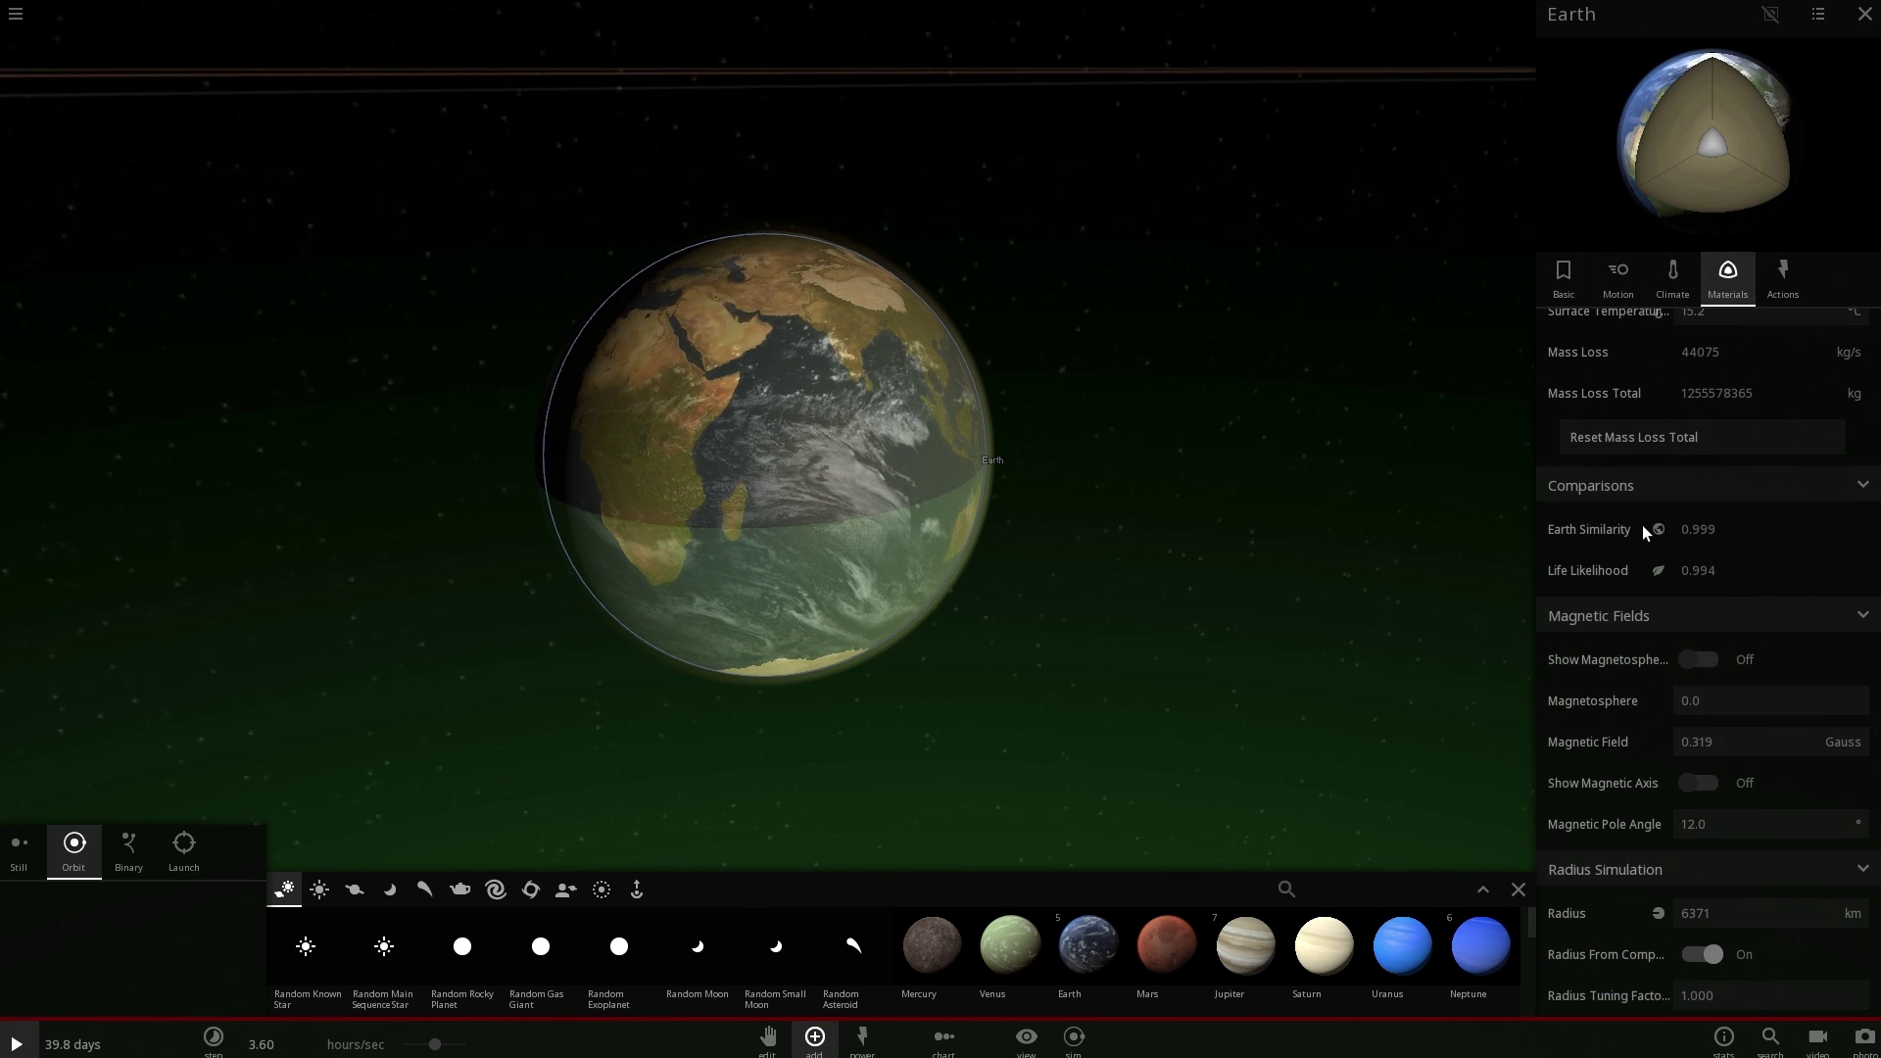
left_click(1701, 659)
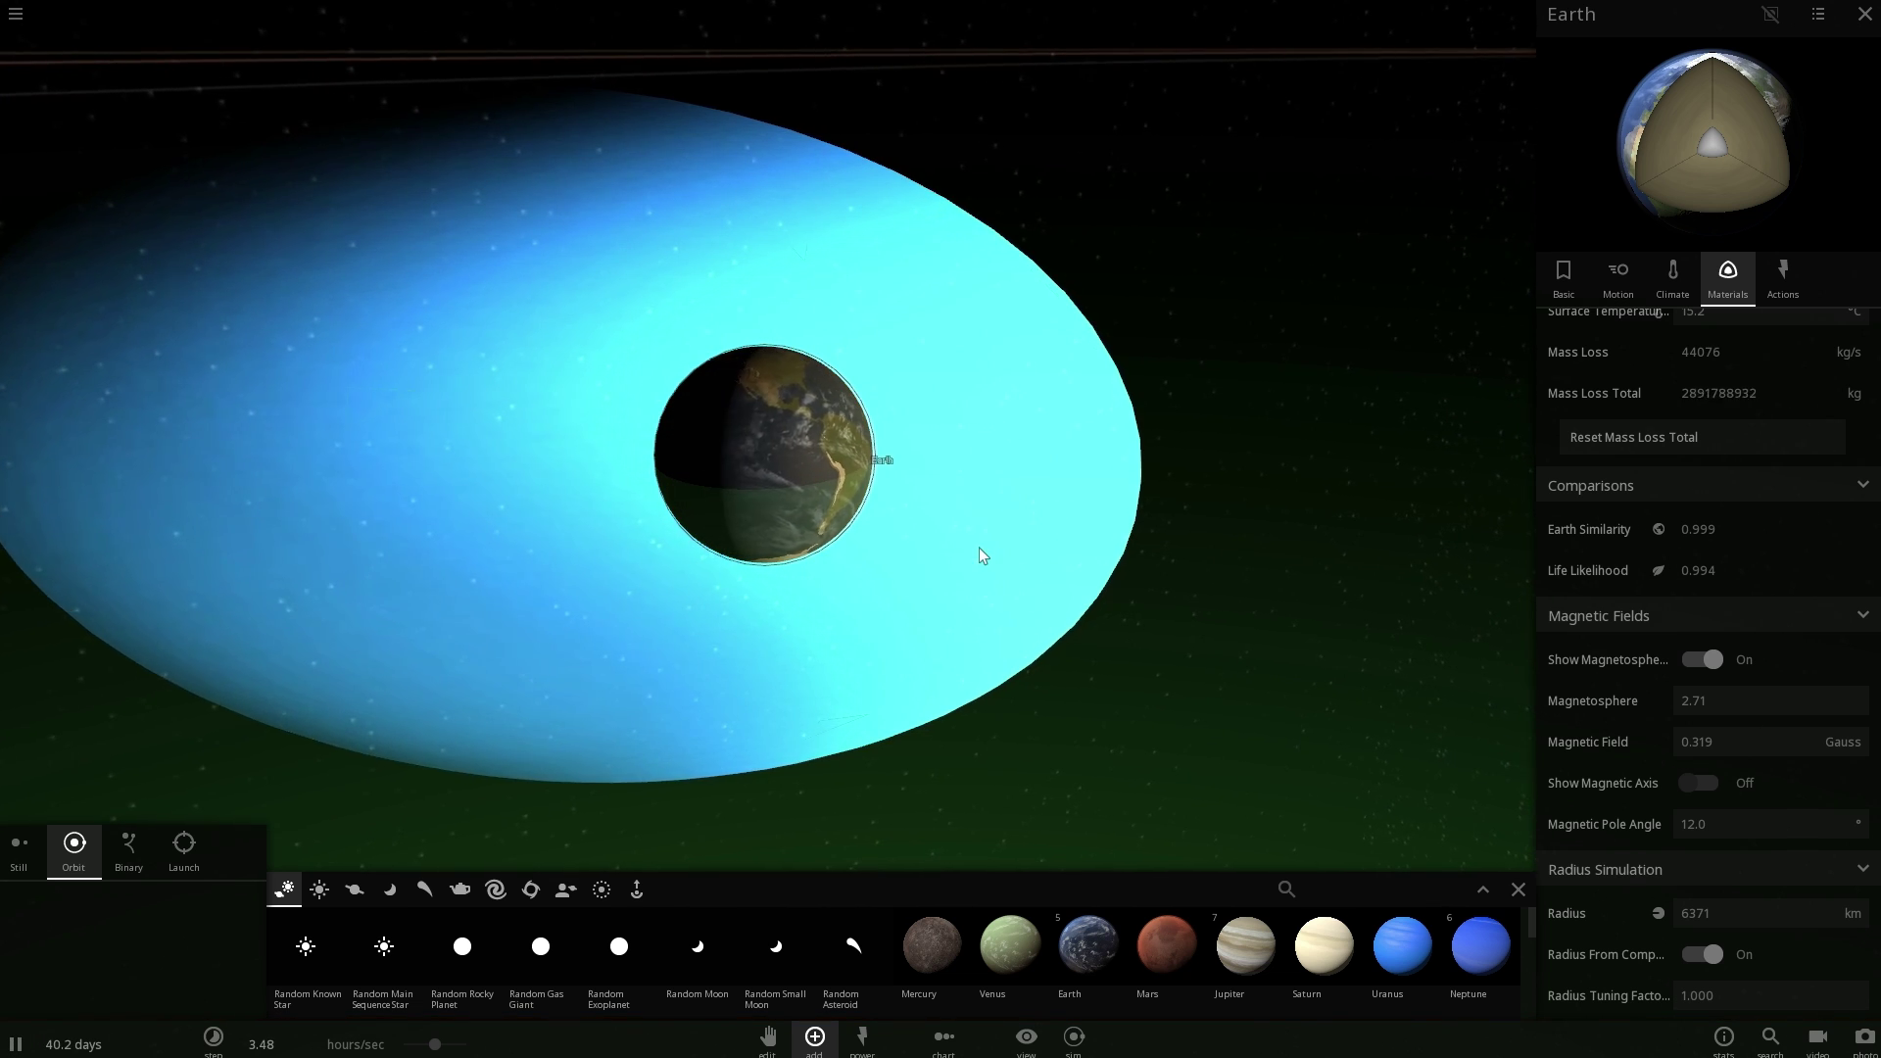
scroll(963, 517, "up", 2)
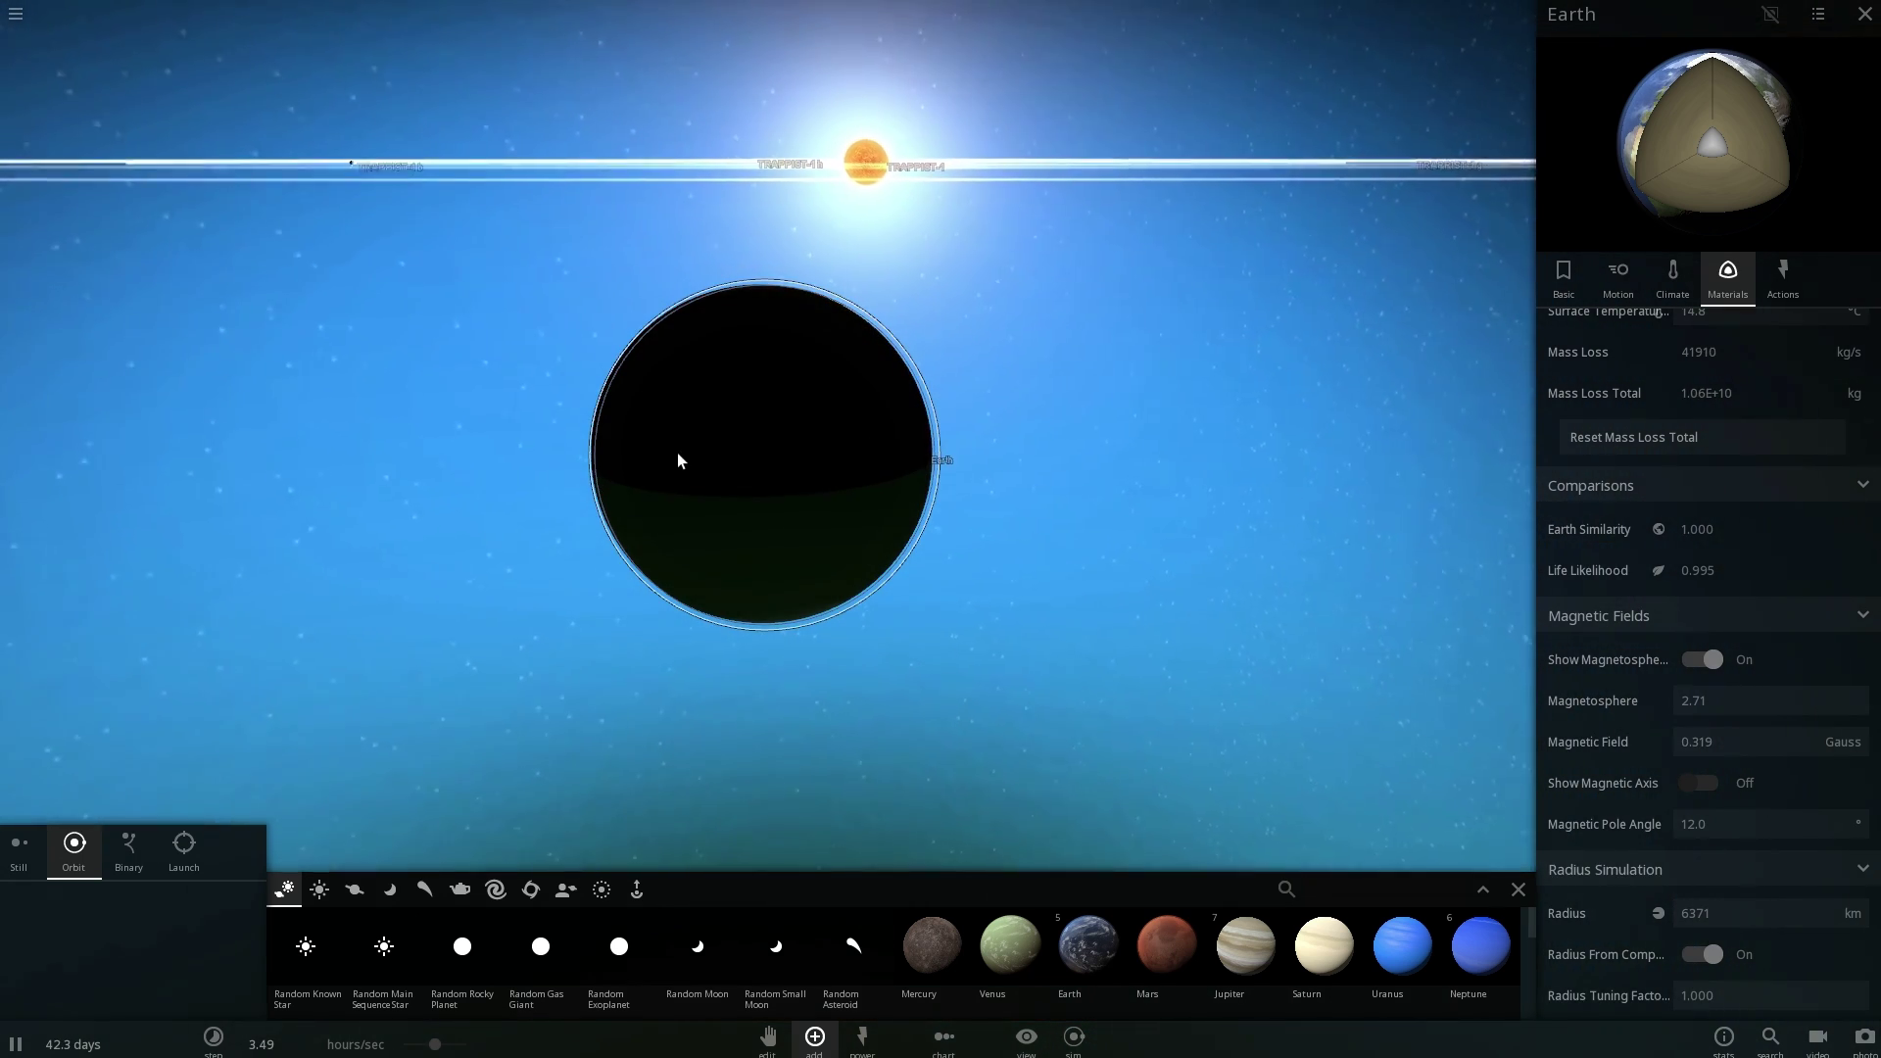
scroll(715, 446, "down", 3)
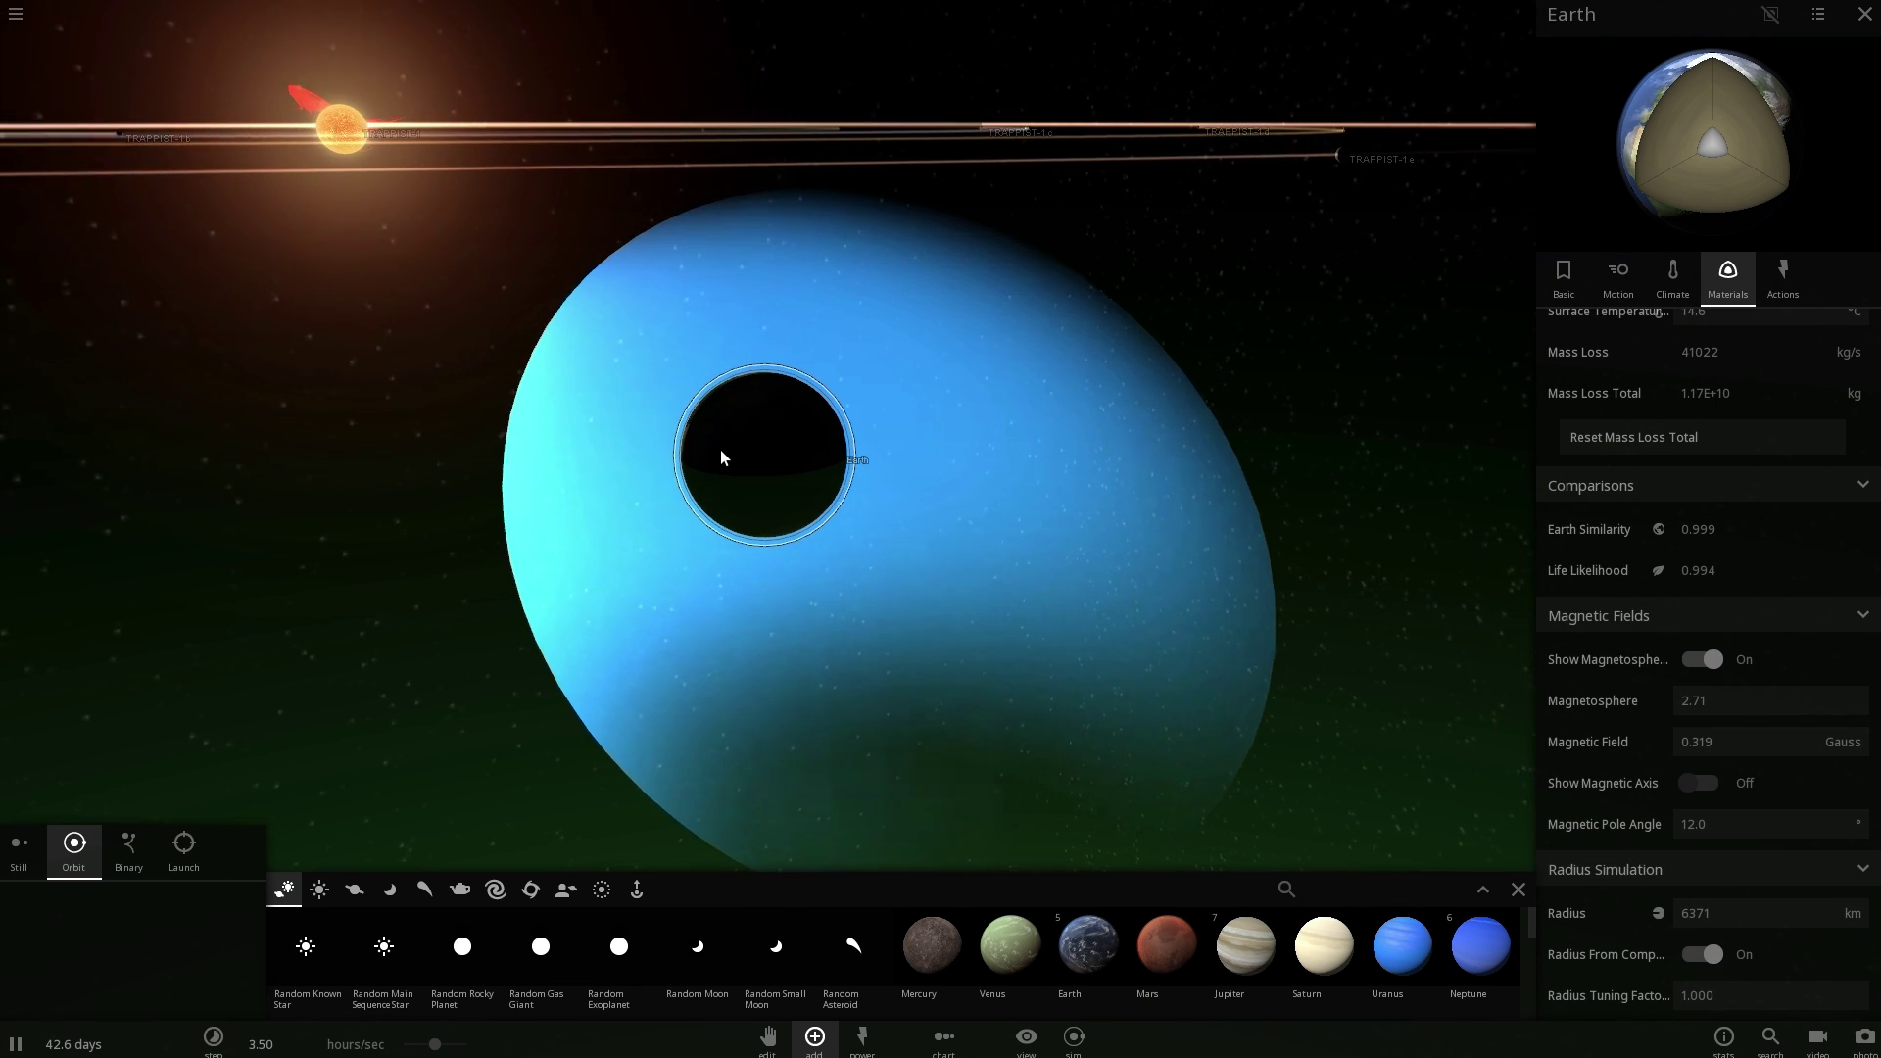
scroll(711, 406, "down", 2)
scroll(759, 442, "down", 2)
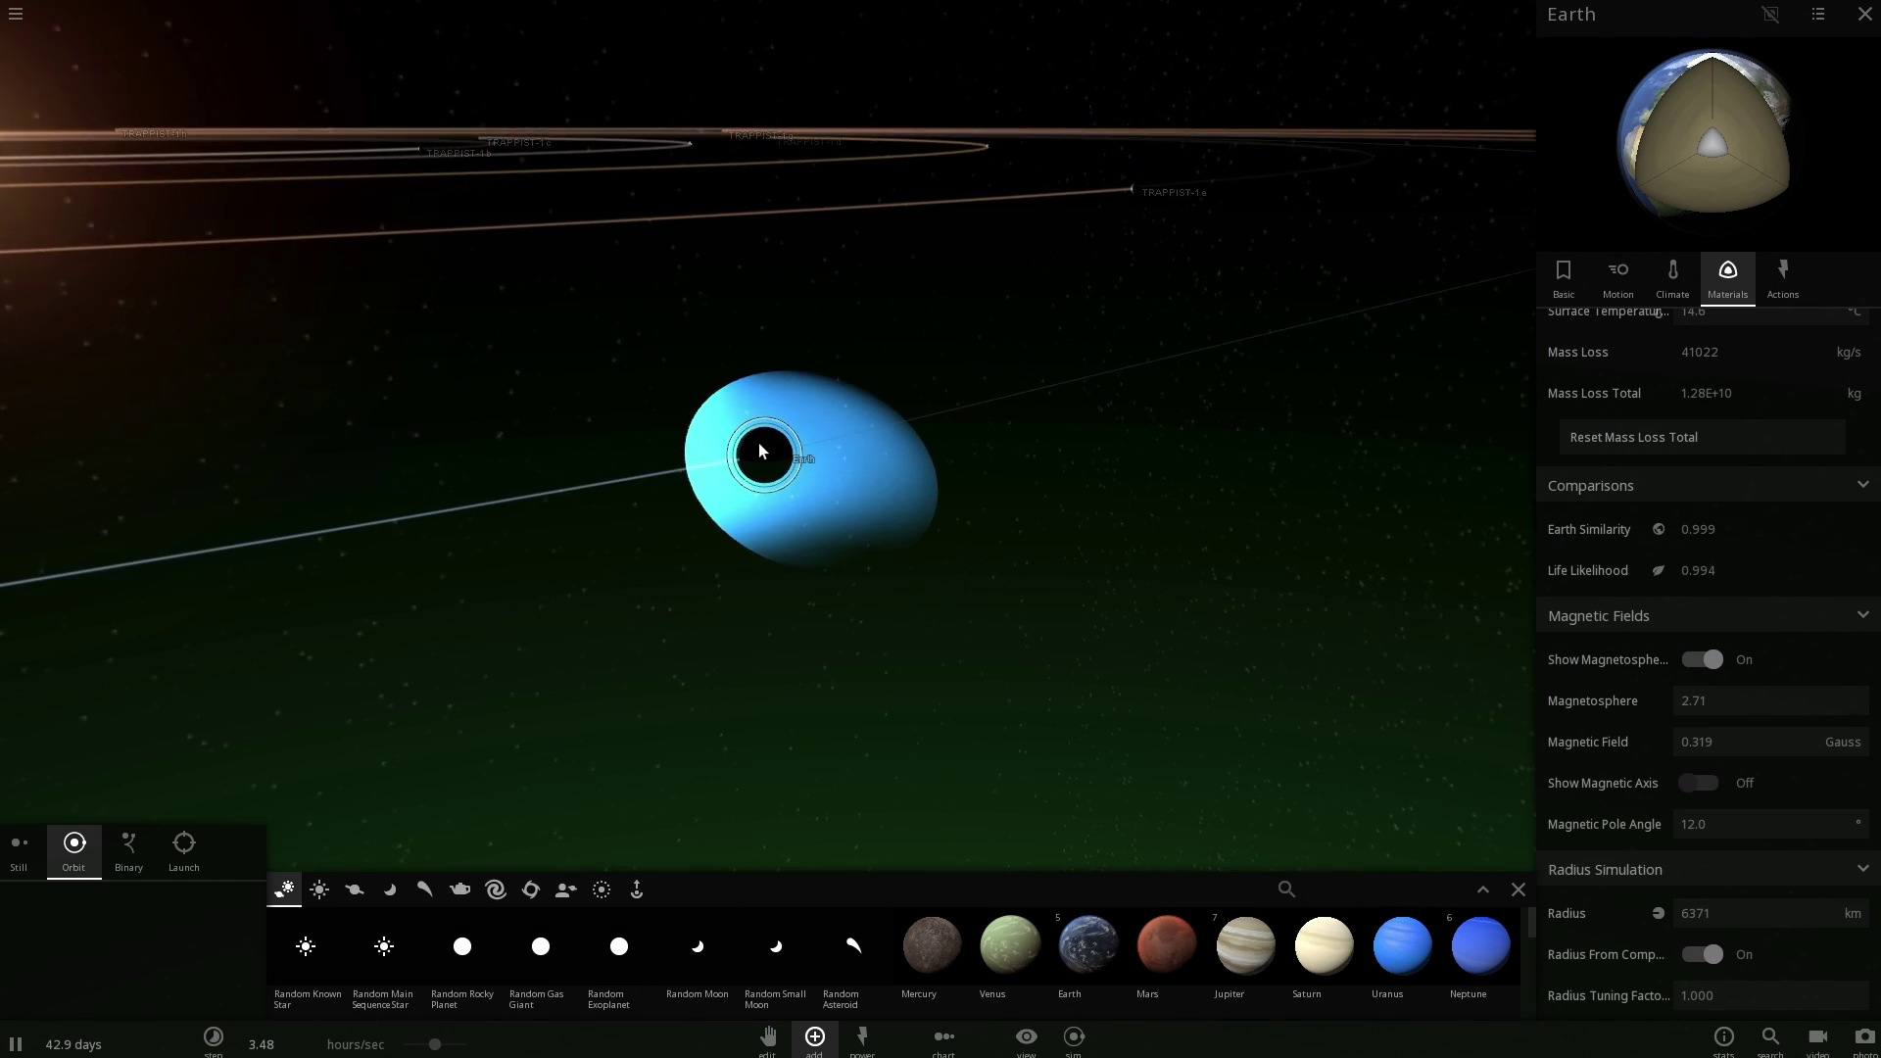
left_click_drag(758, 443, 590, 458)
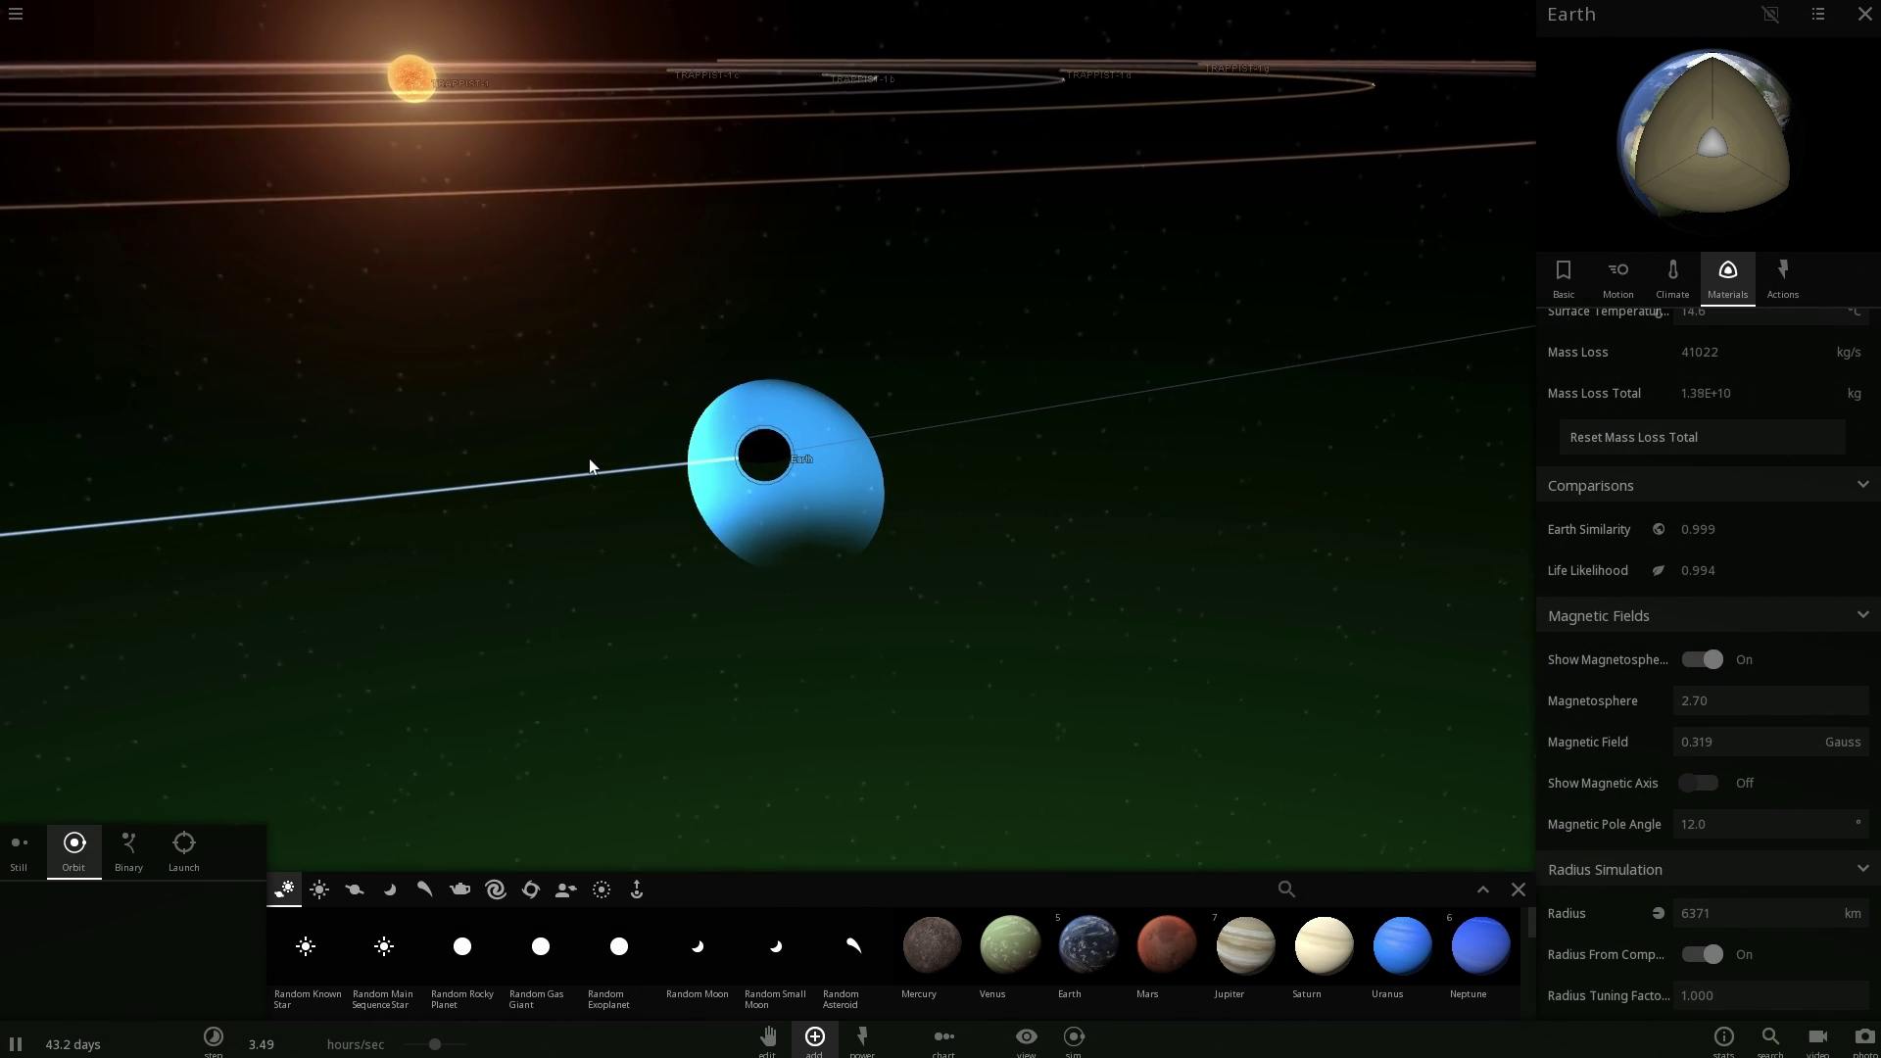
scroll(606, 308, "down", 2)
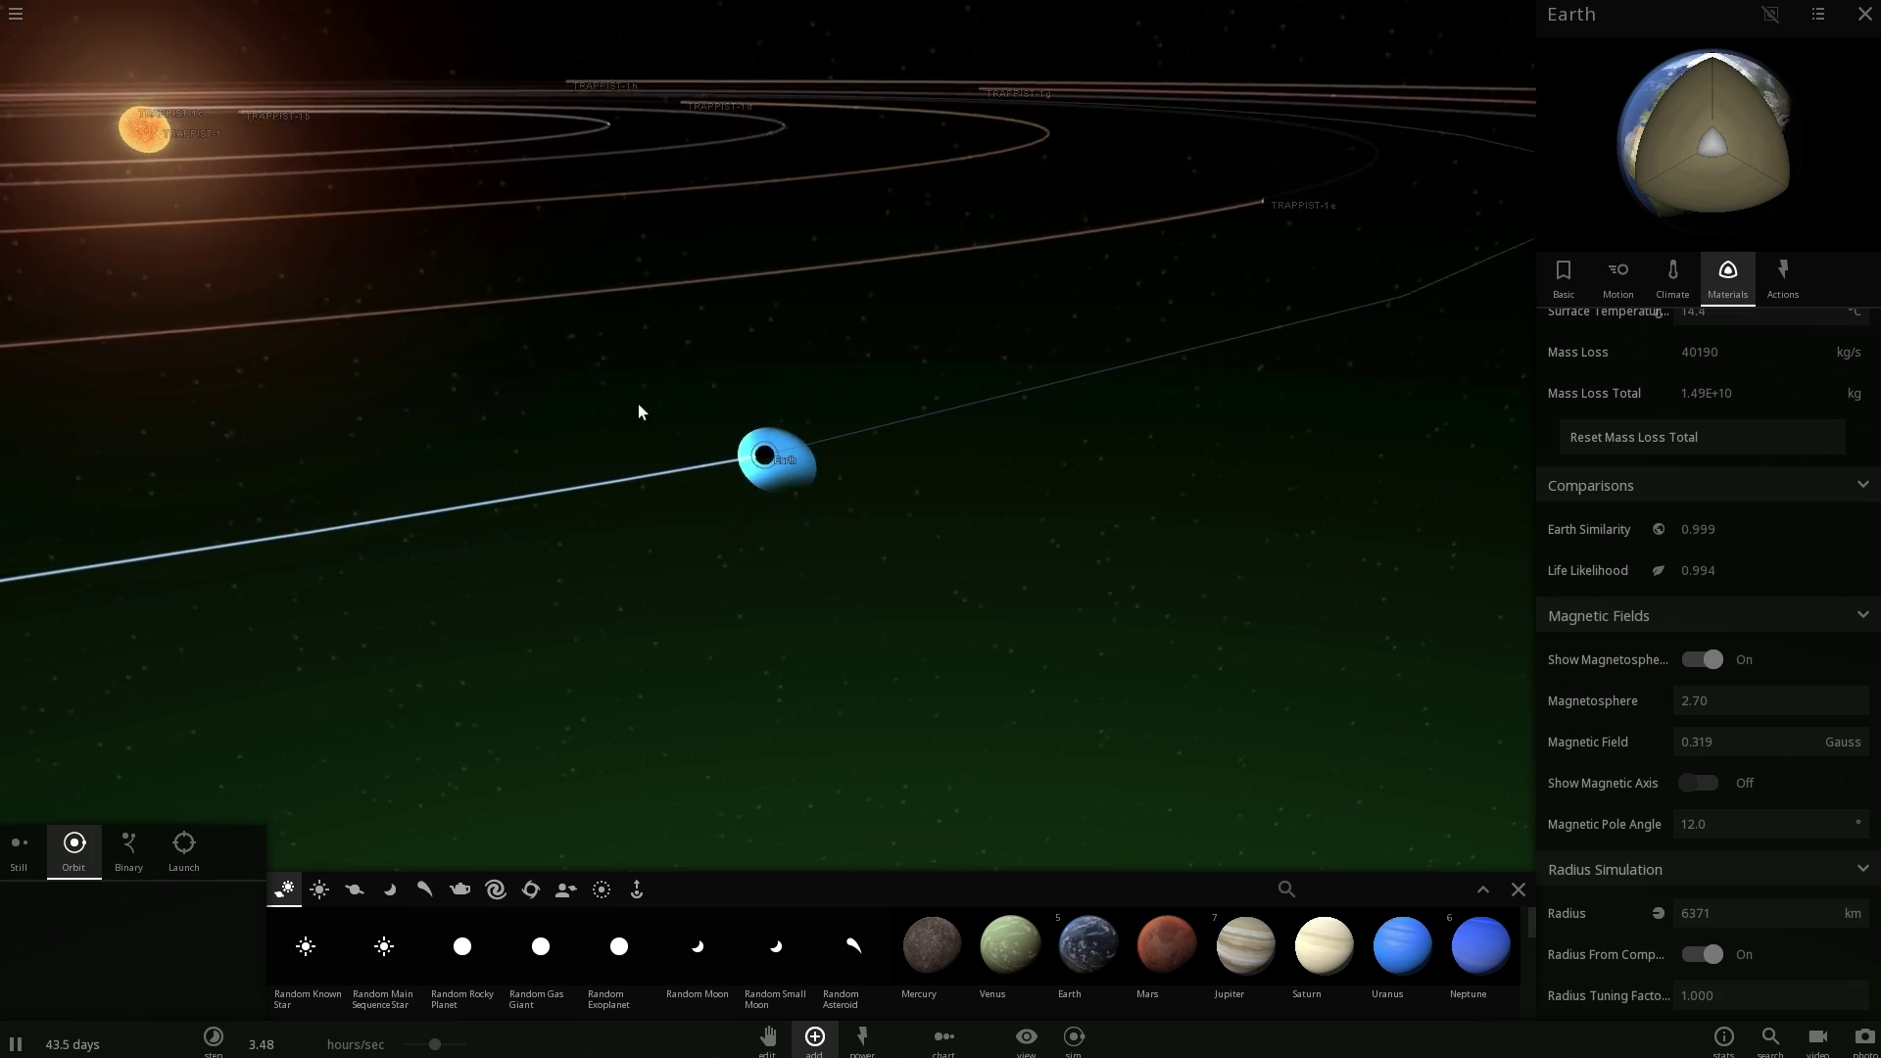
Try to place Jupiter in a wide orbit around TRAPPIST-1, far outside the existing planets, and inspect it.
left_click(1231, 963)
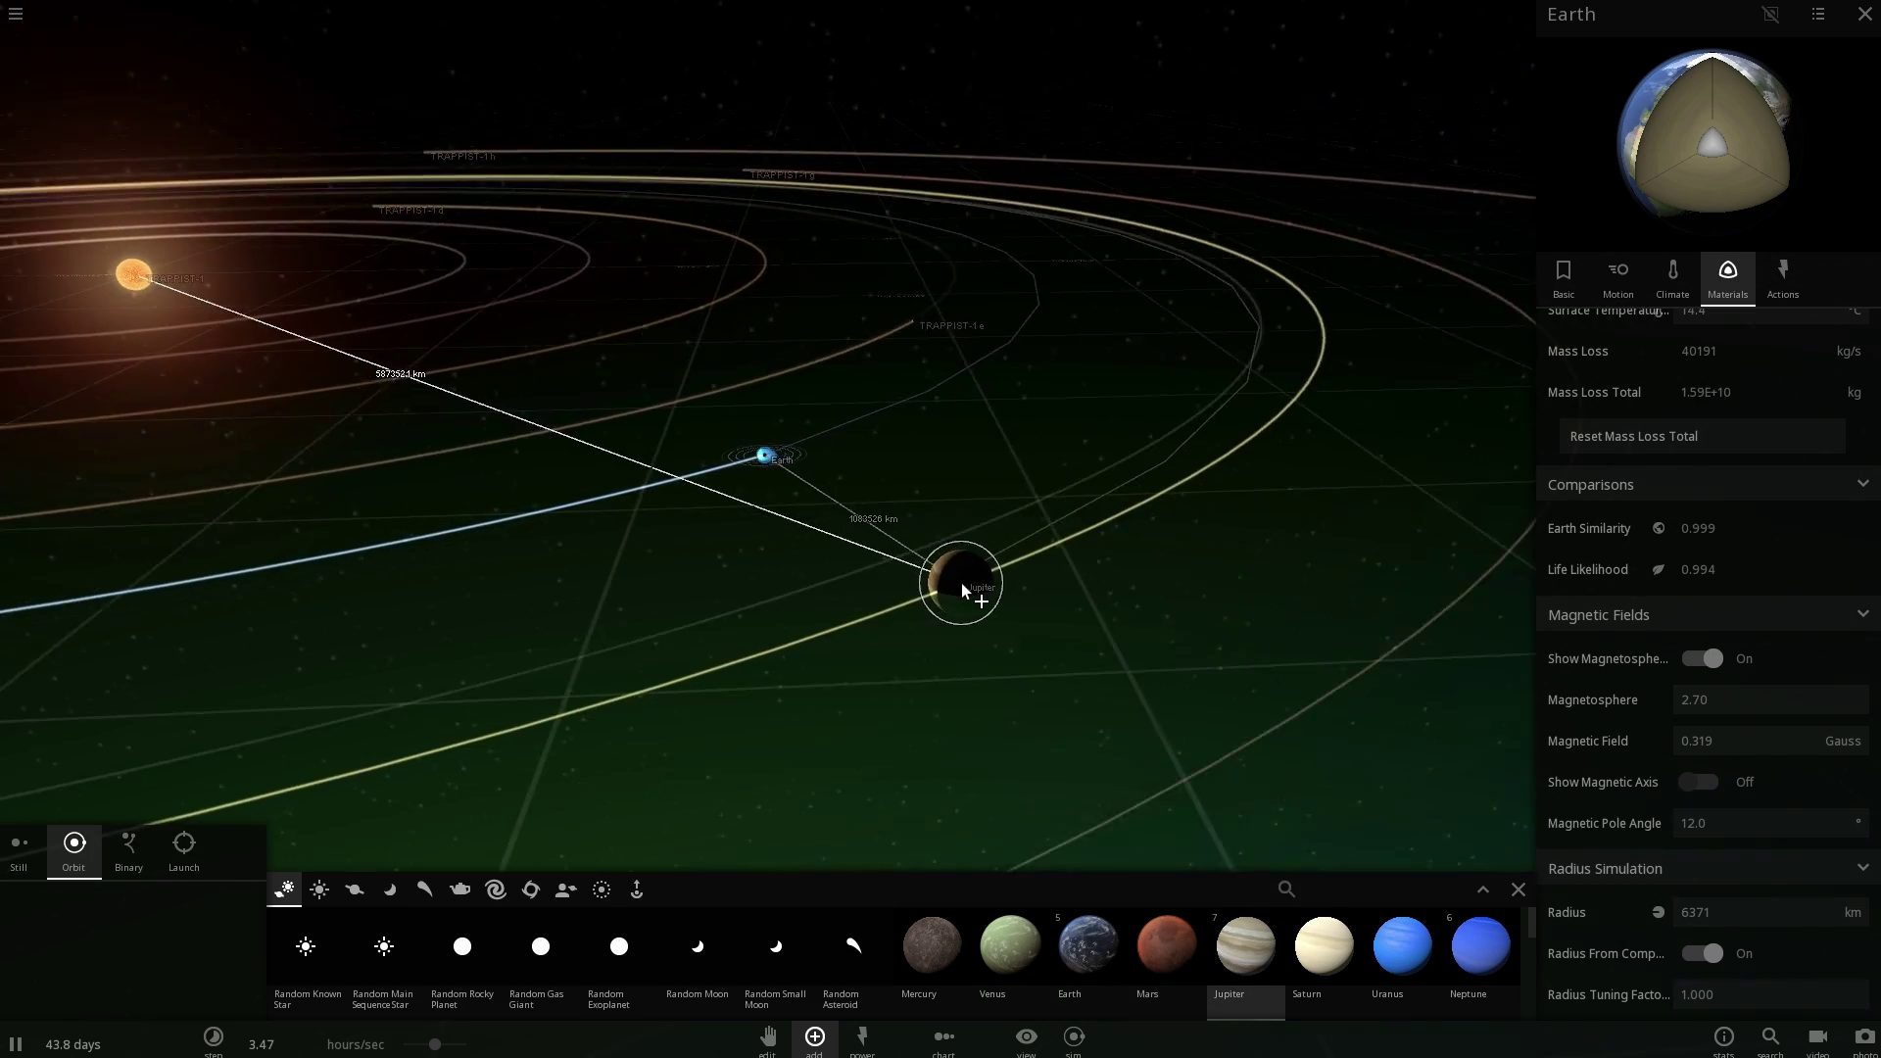
scroll(963, 586, "down", 6)
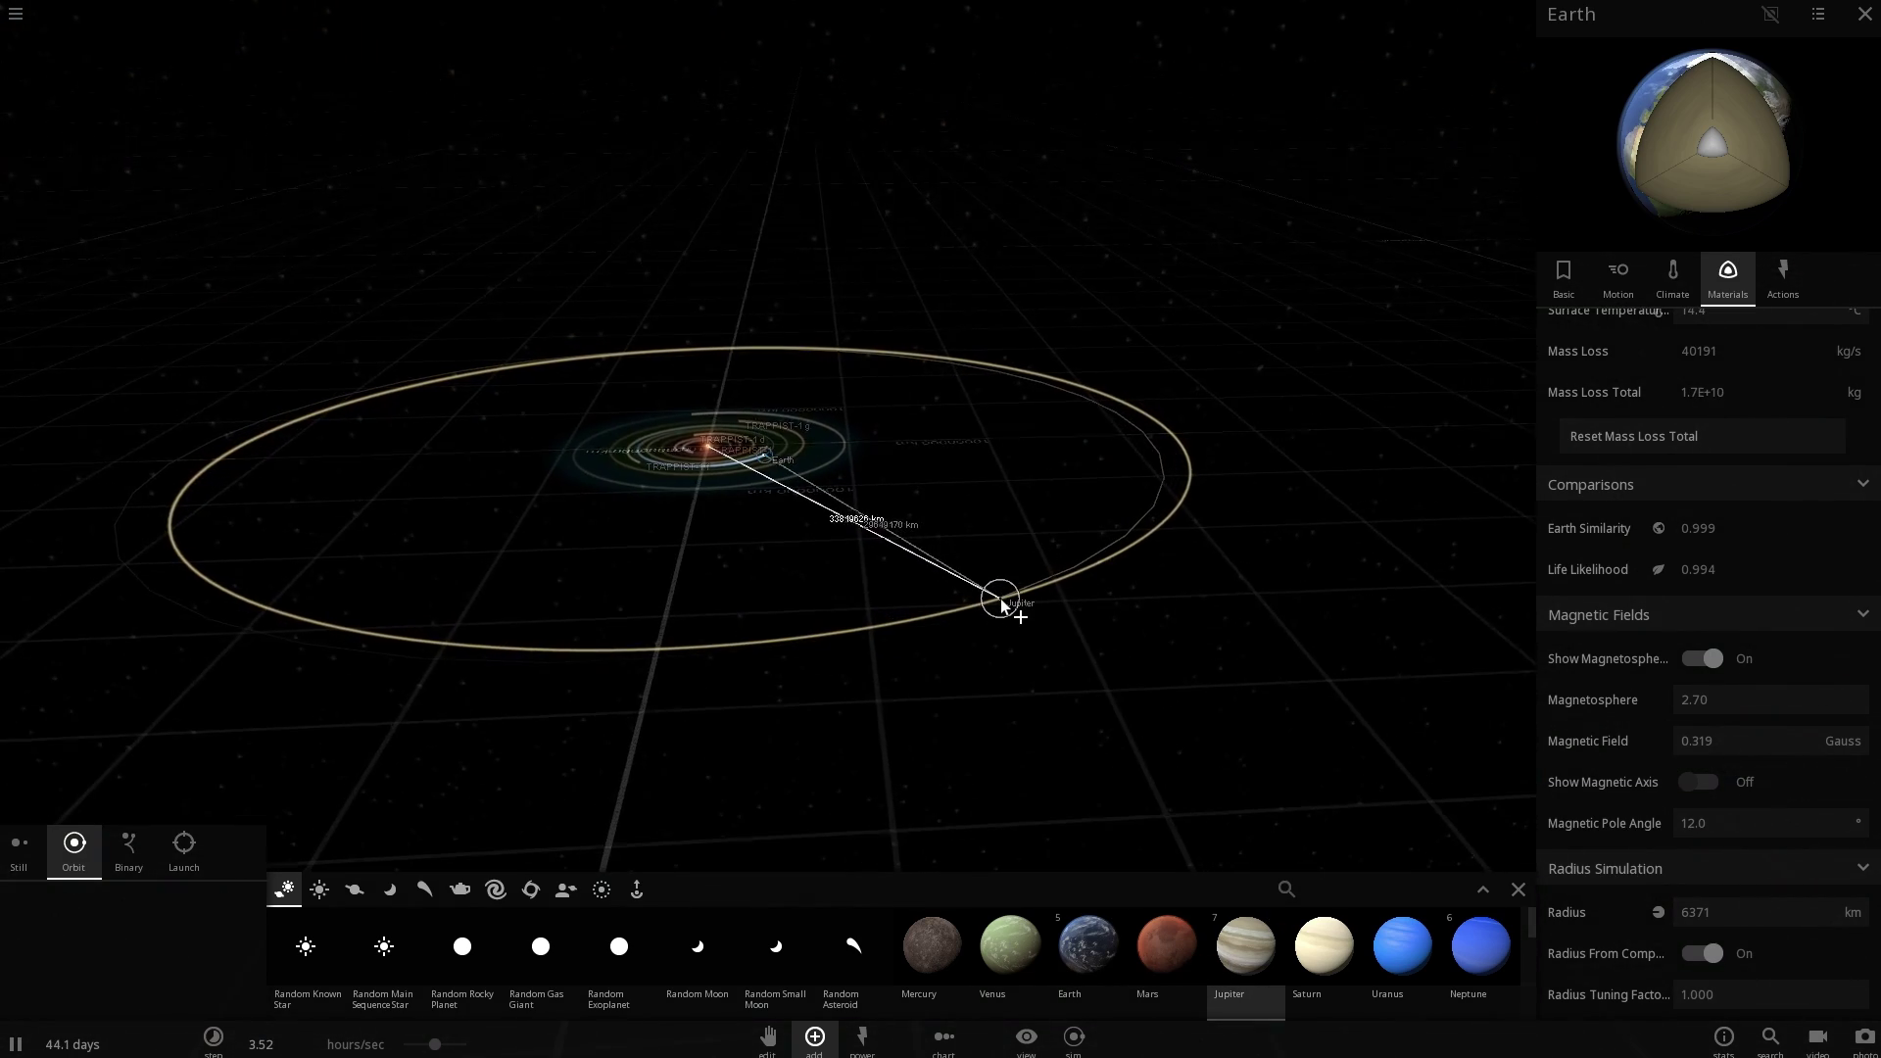
left_click(1001, 602)
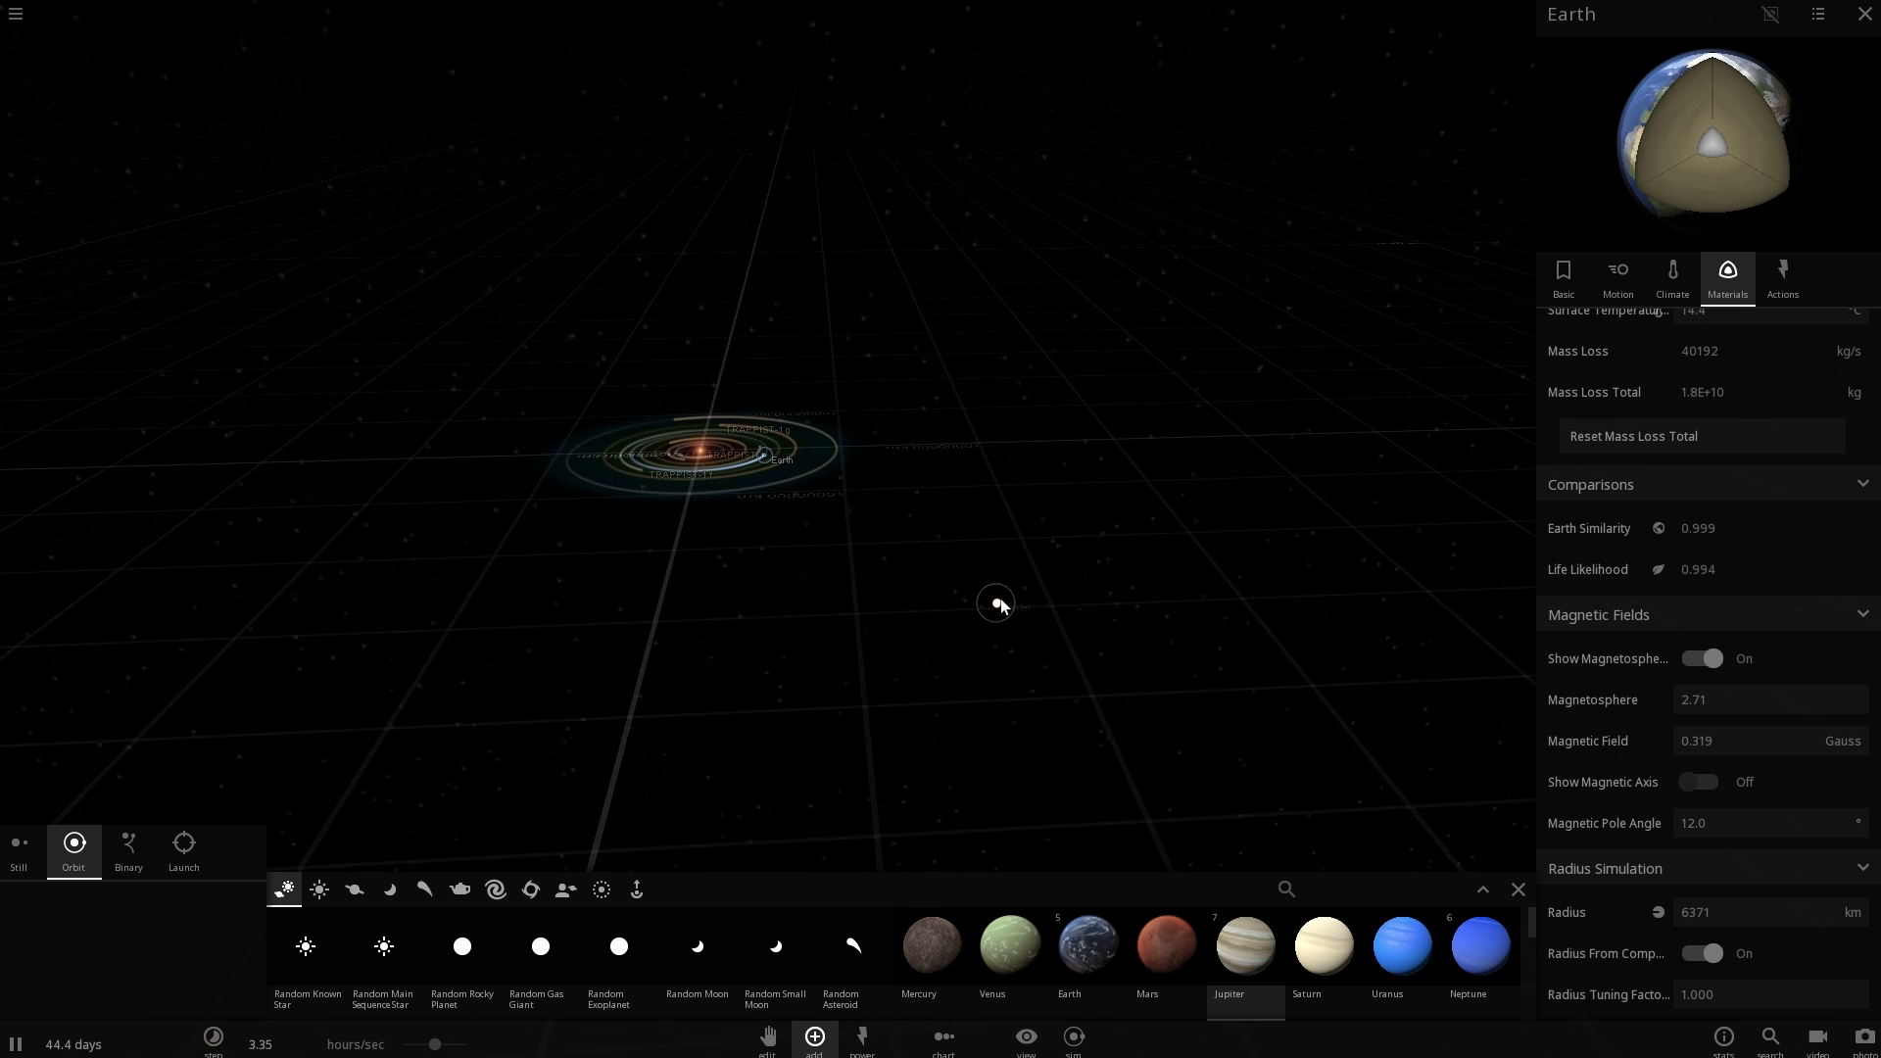
left_click(1002, 607)
left_click(991, 618)
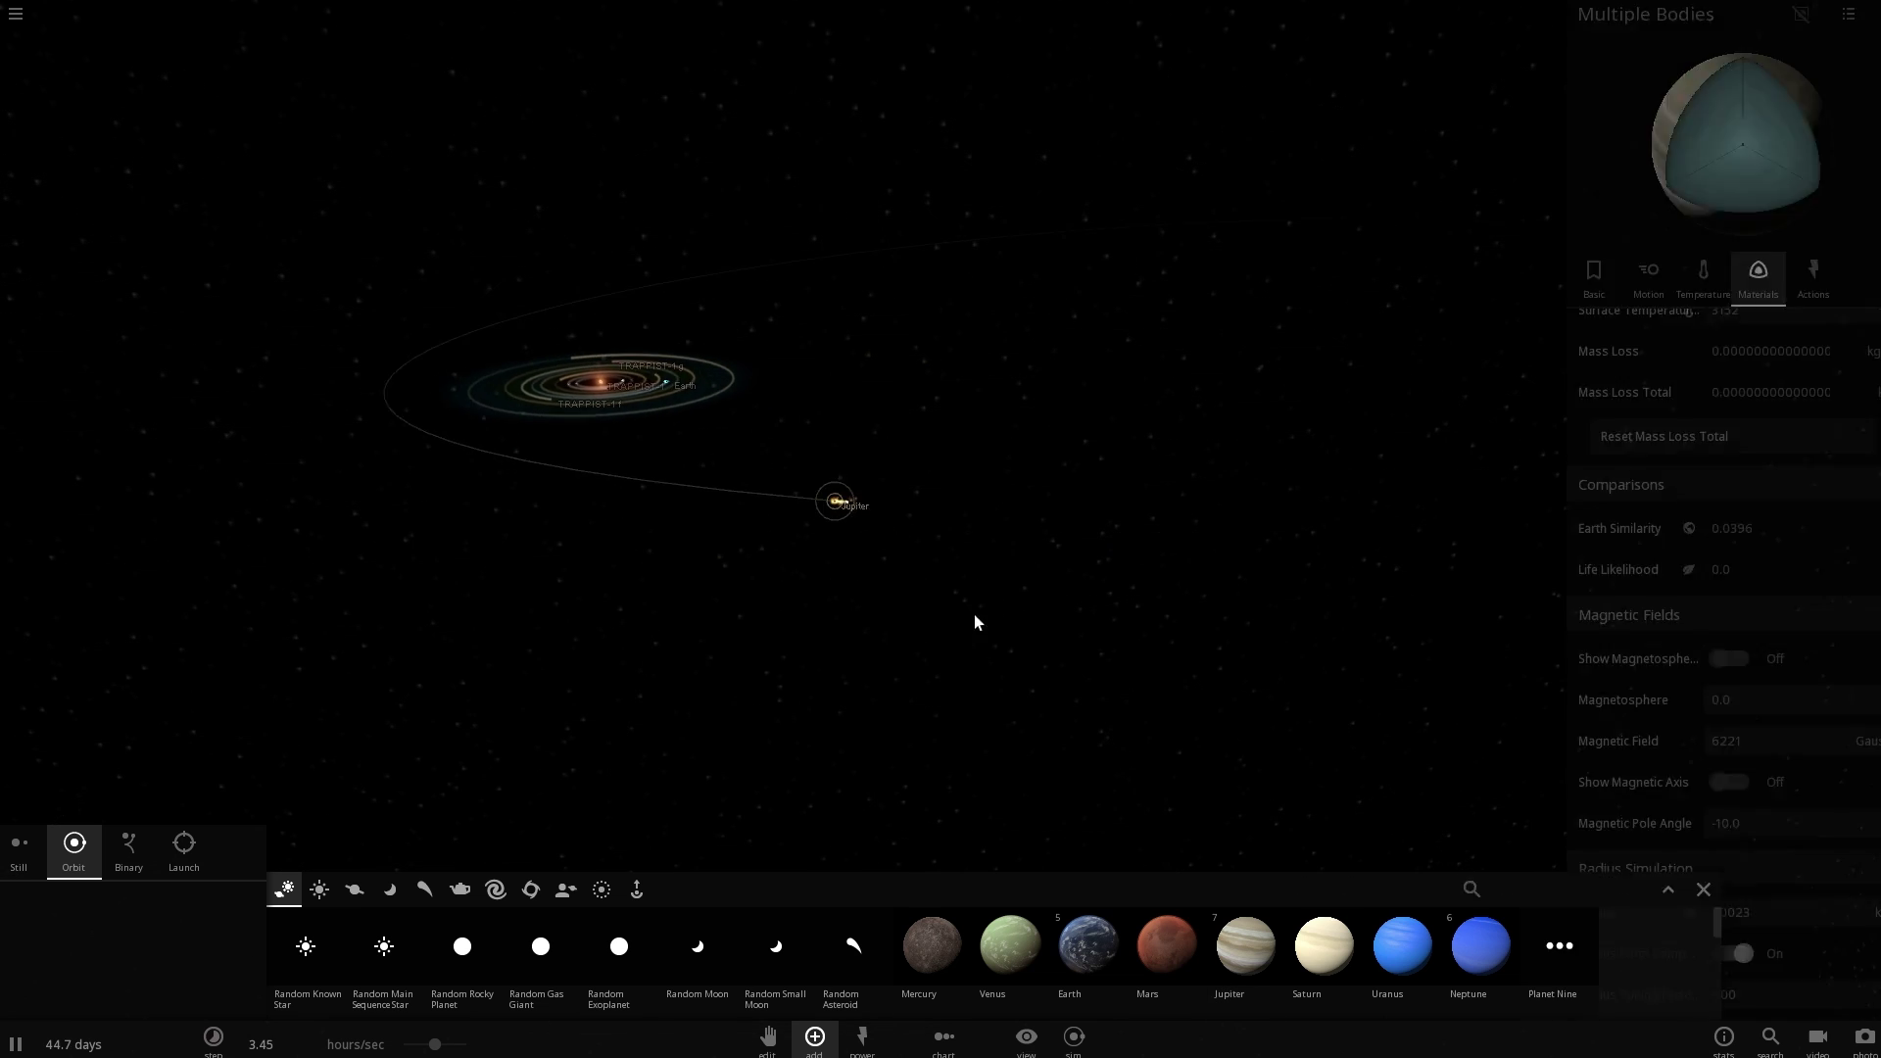
scroll(911, 461, "up", 5)
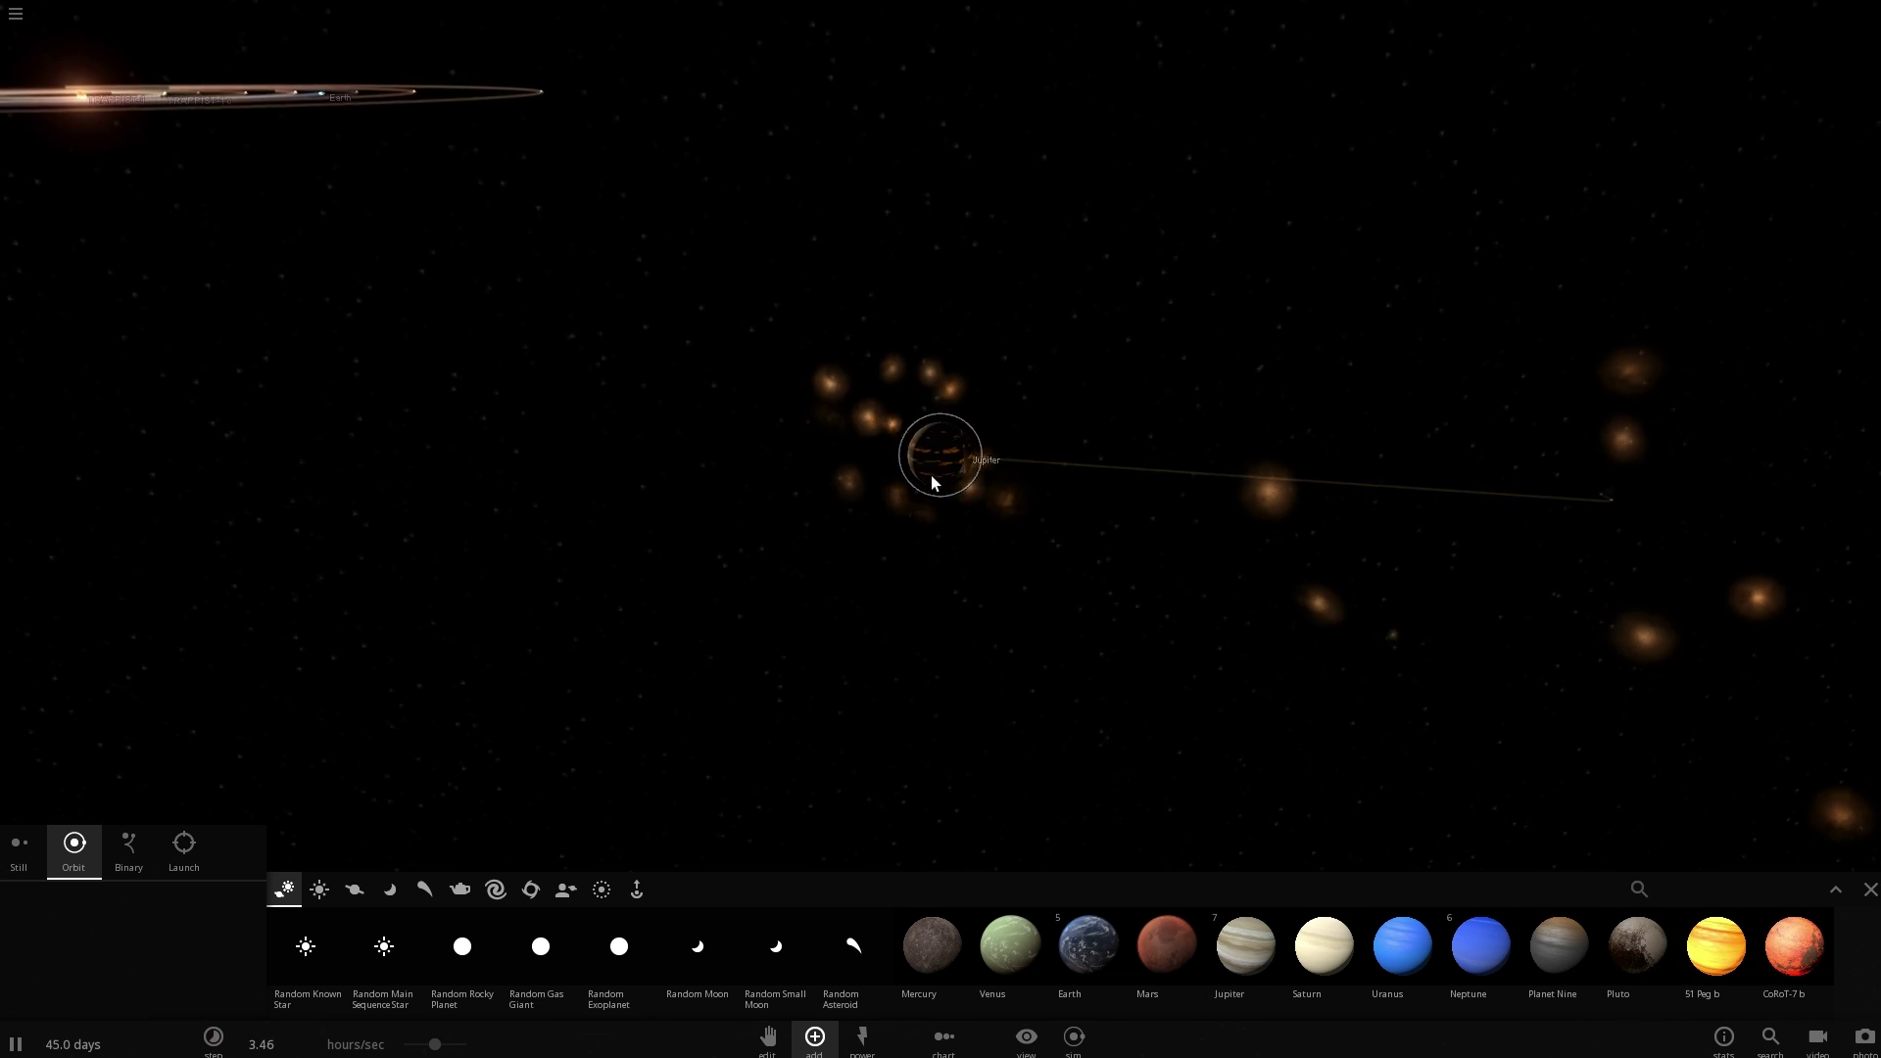
left_click(929, 476)
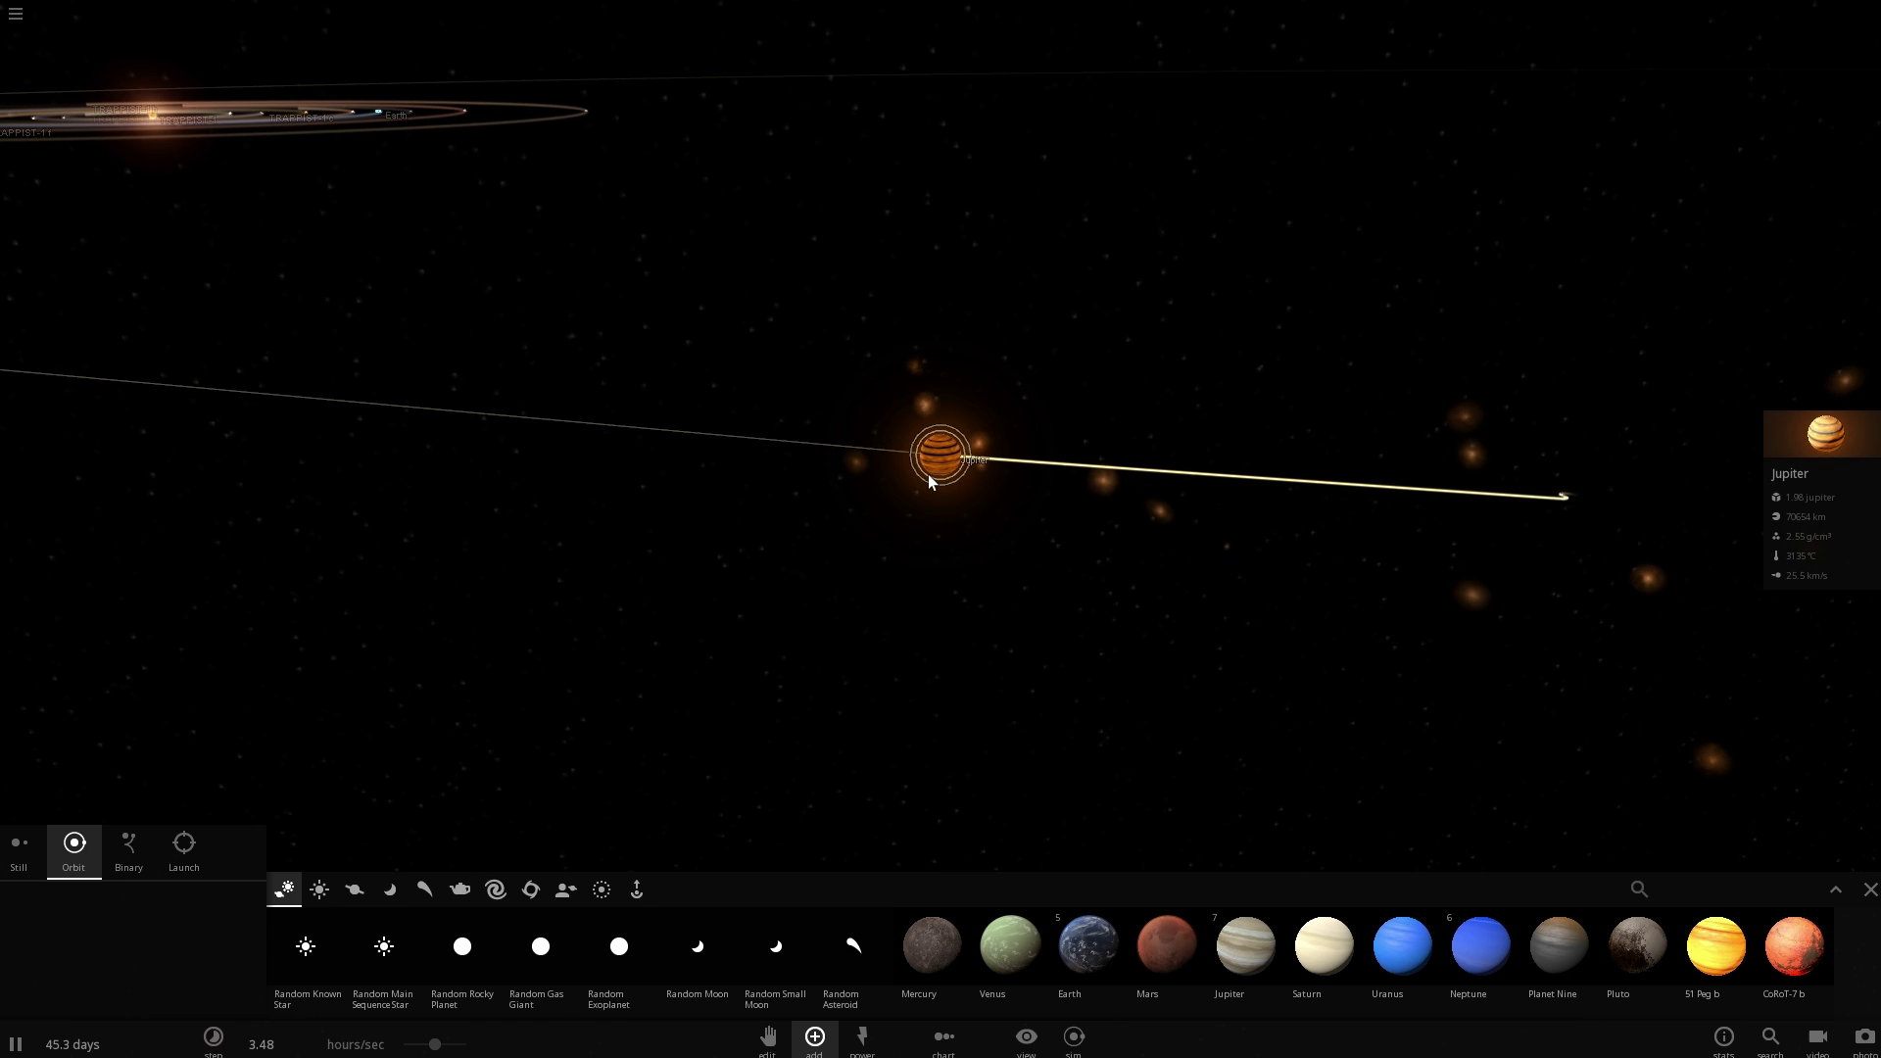
scroll(940, 470, "down", 8)
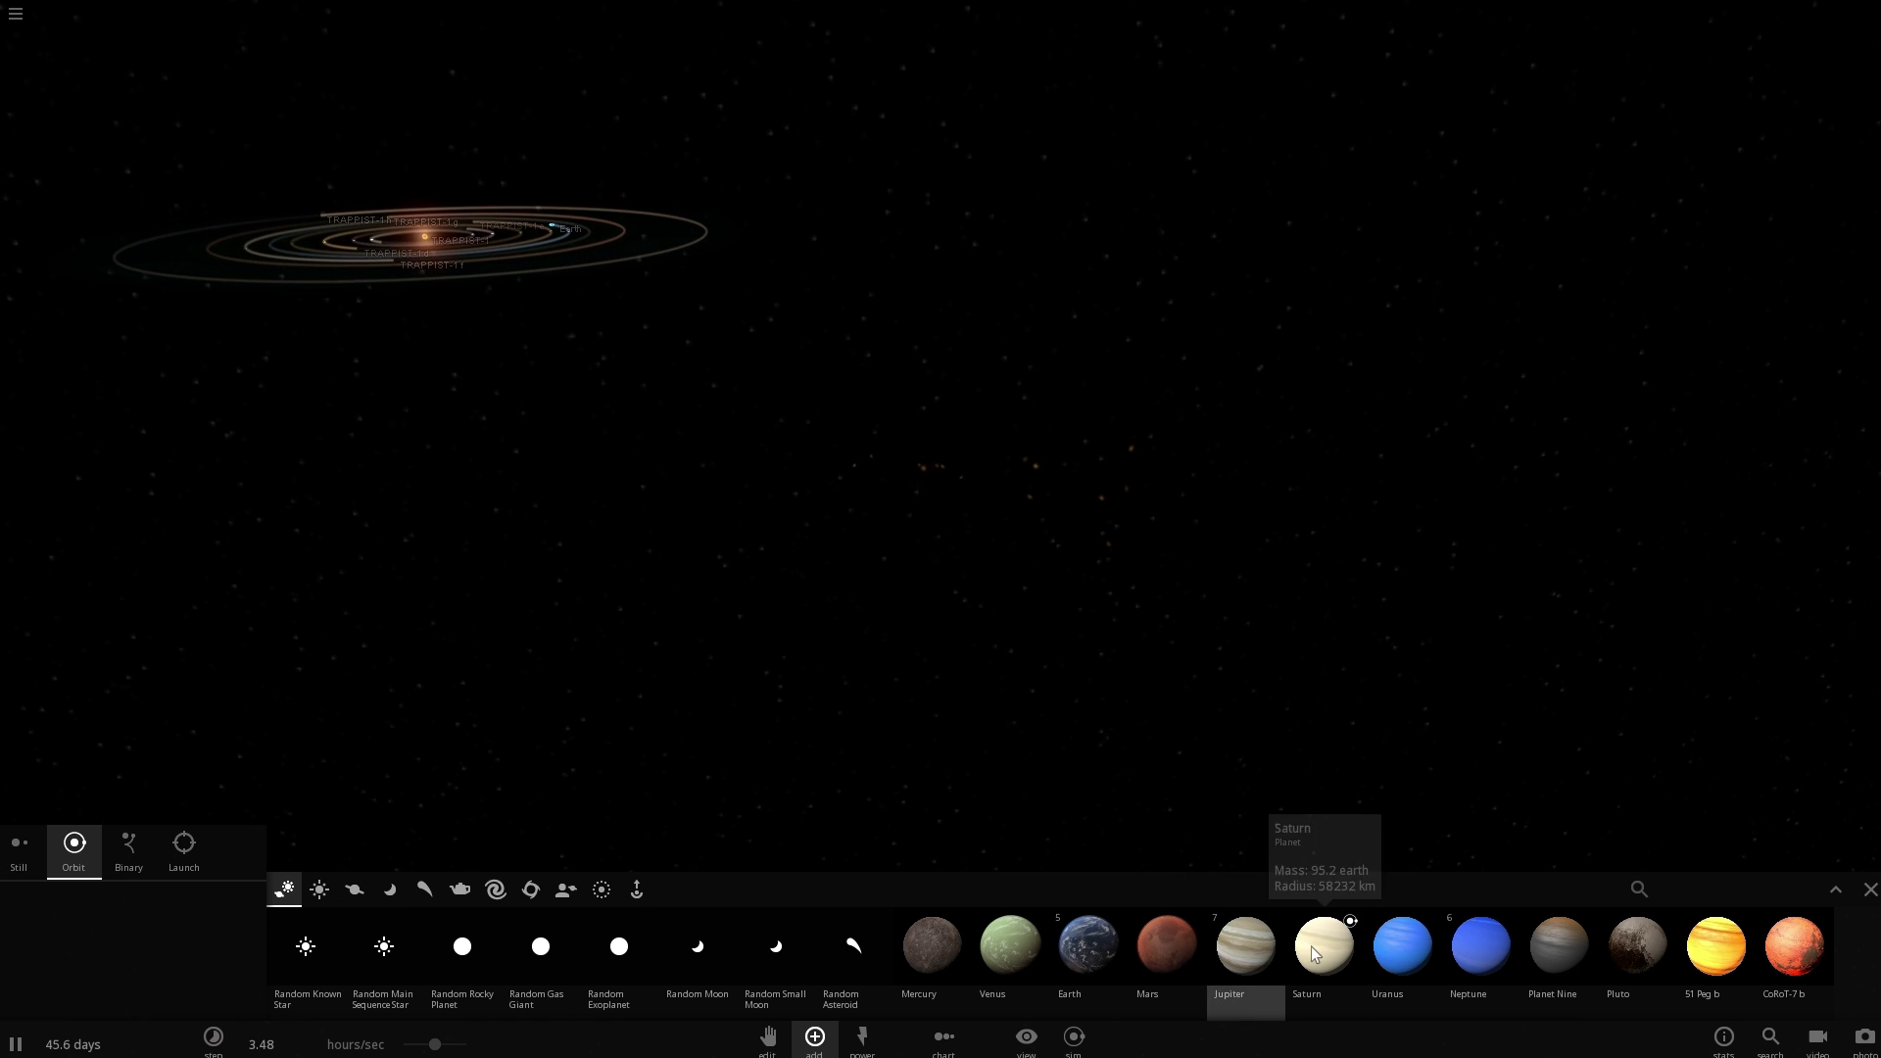
Add Jupiter in orbit about 34.8 million km from TRAPPIST-1 and focus on it.
left_click_drag(1249, 964, 757, 584)
key("f")
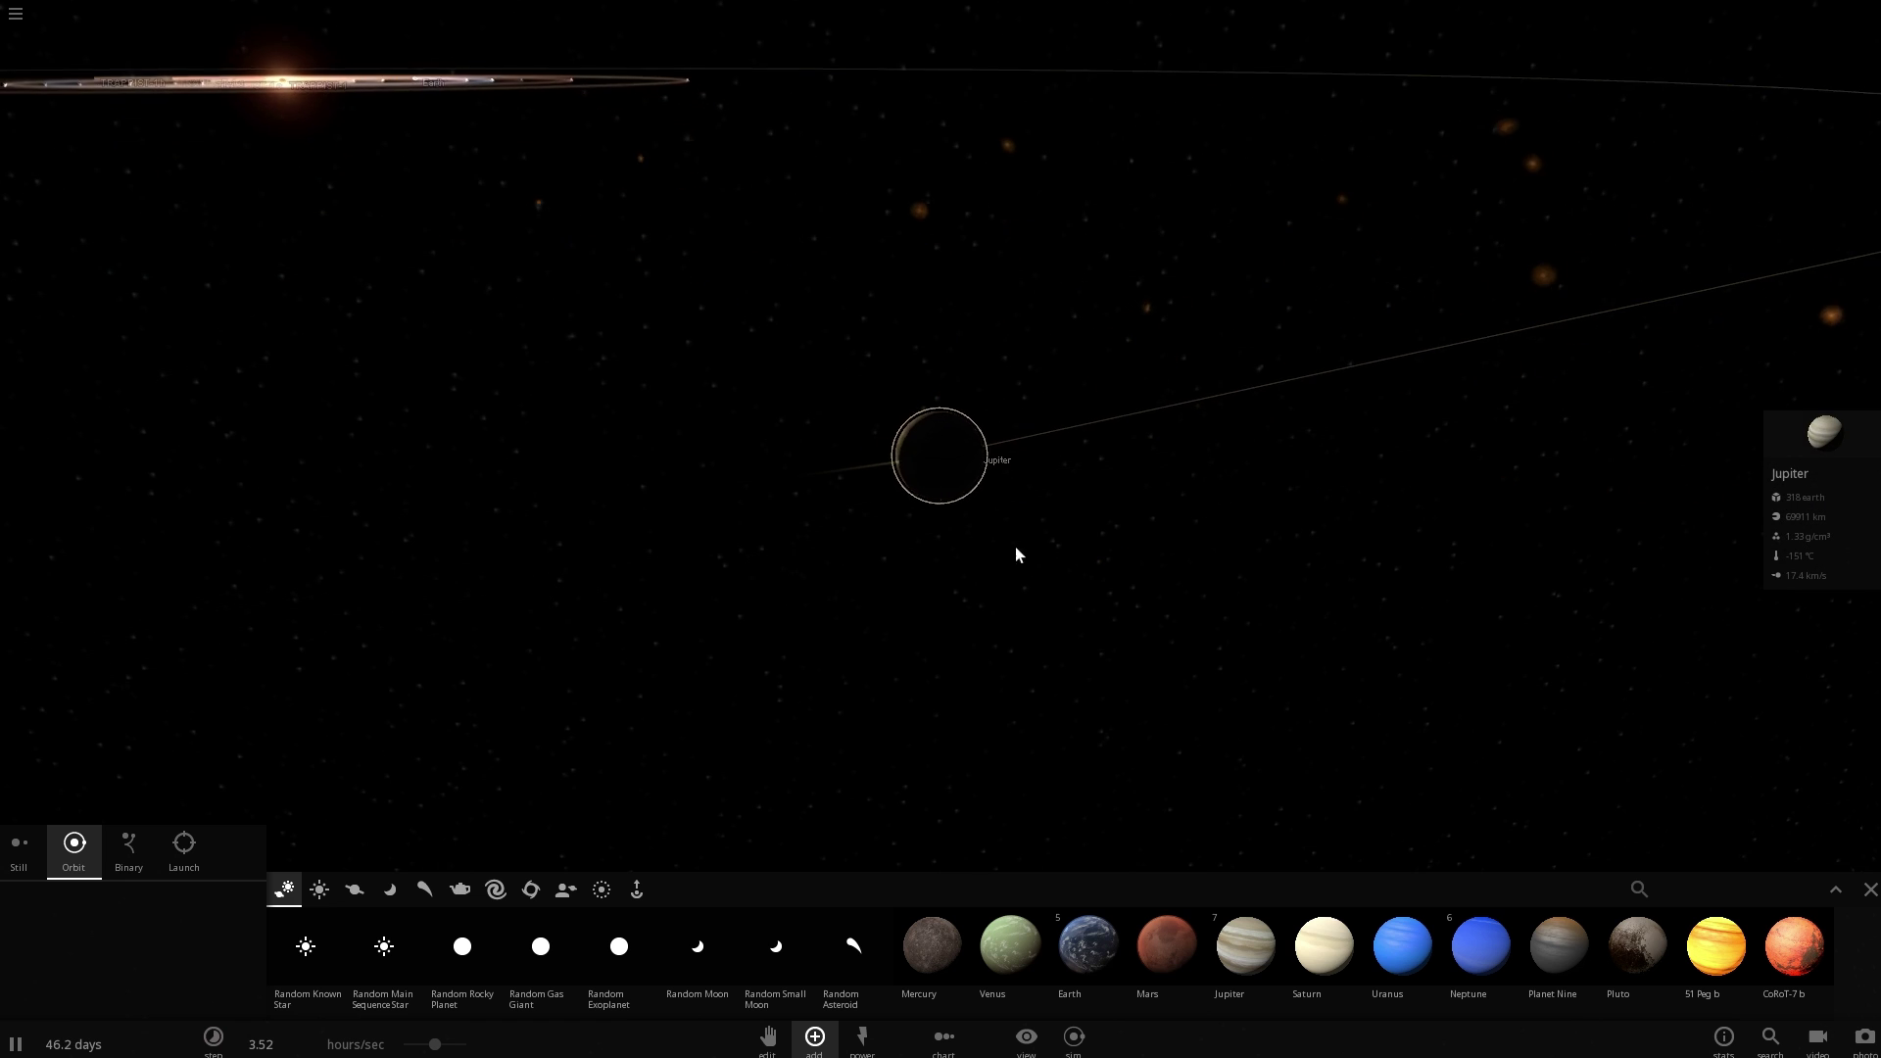
Open Jupiter's material properties and turn on the display of its magnetosphere.
left_click(1842, 449)
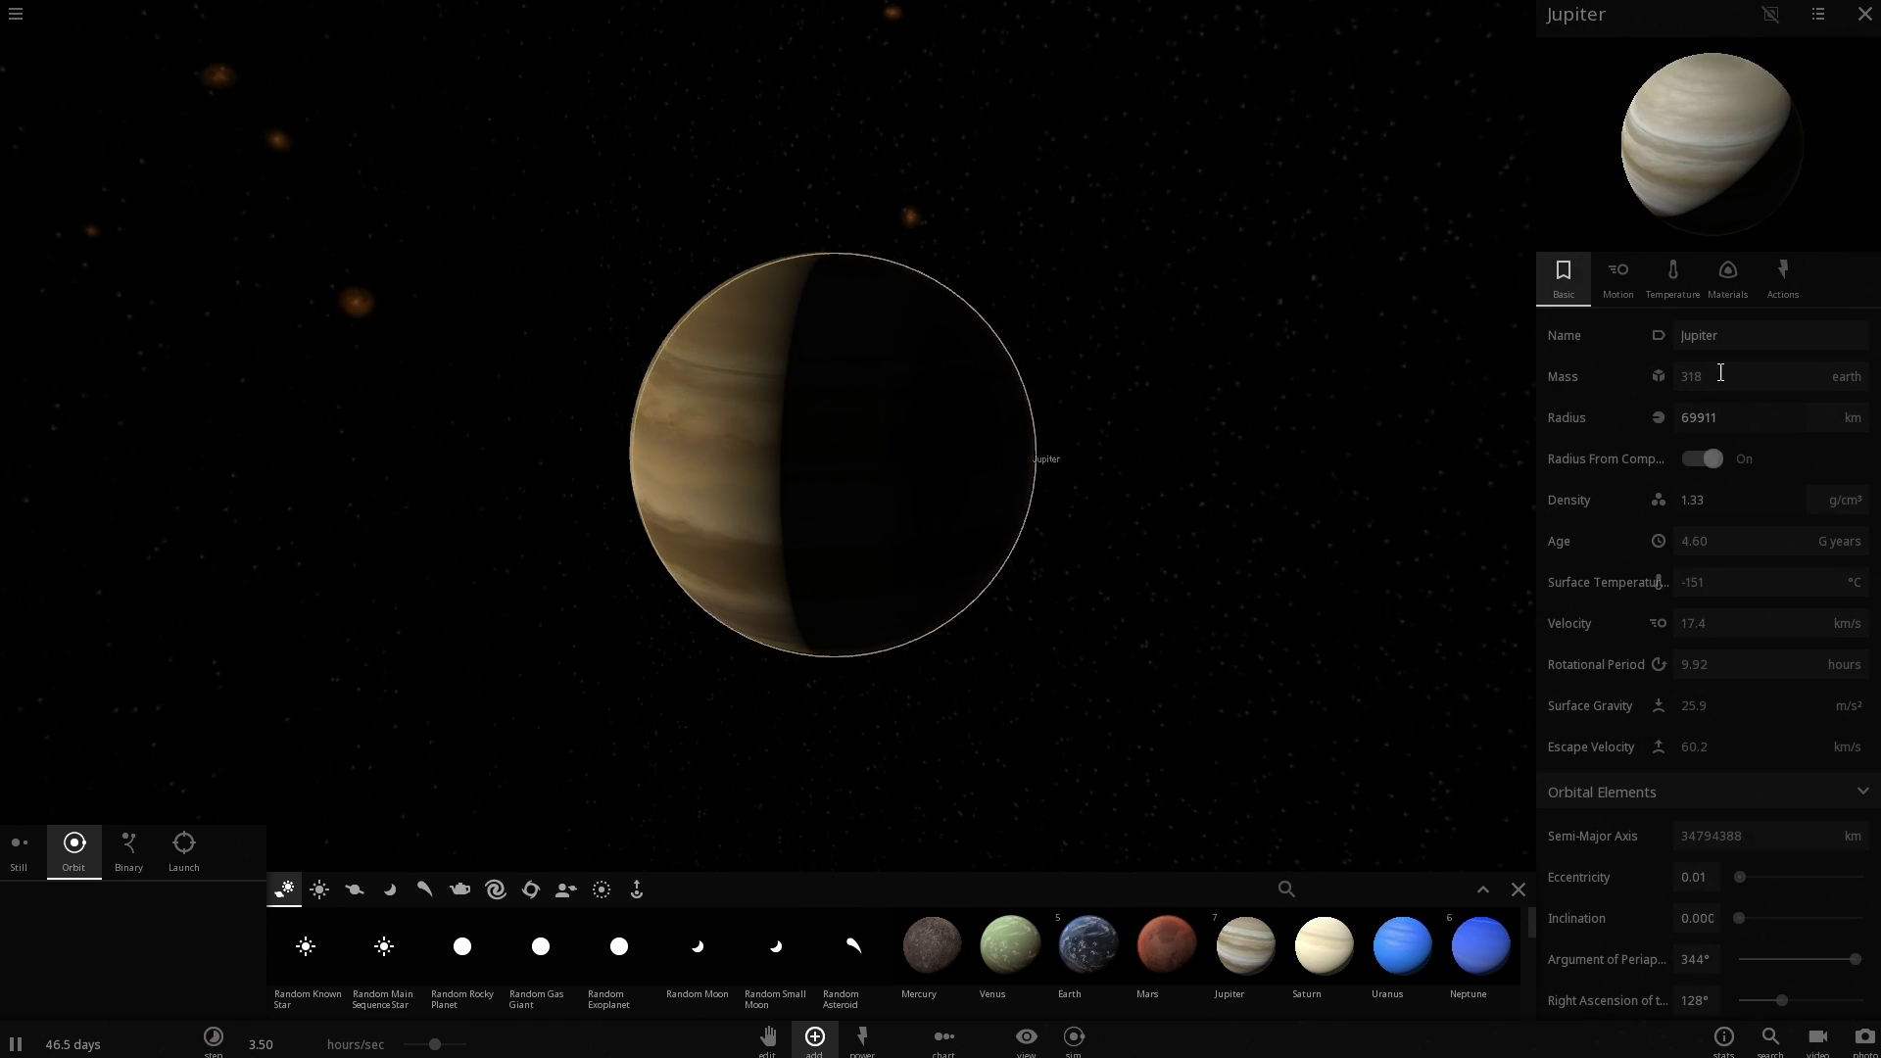
left_click(1729, 274)
scroll(1620, 603, "down", 3)
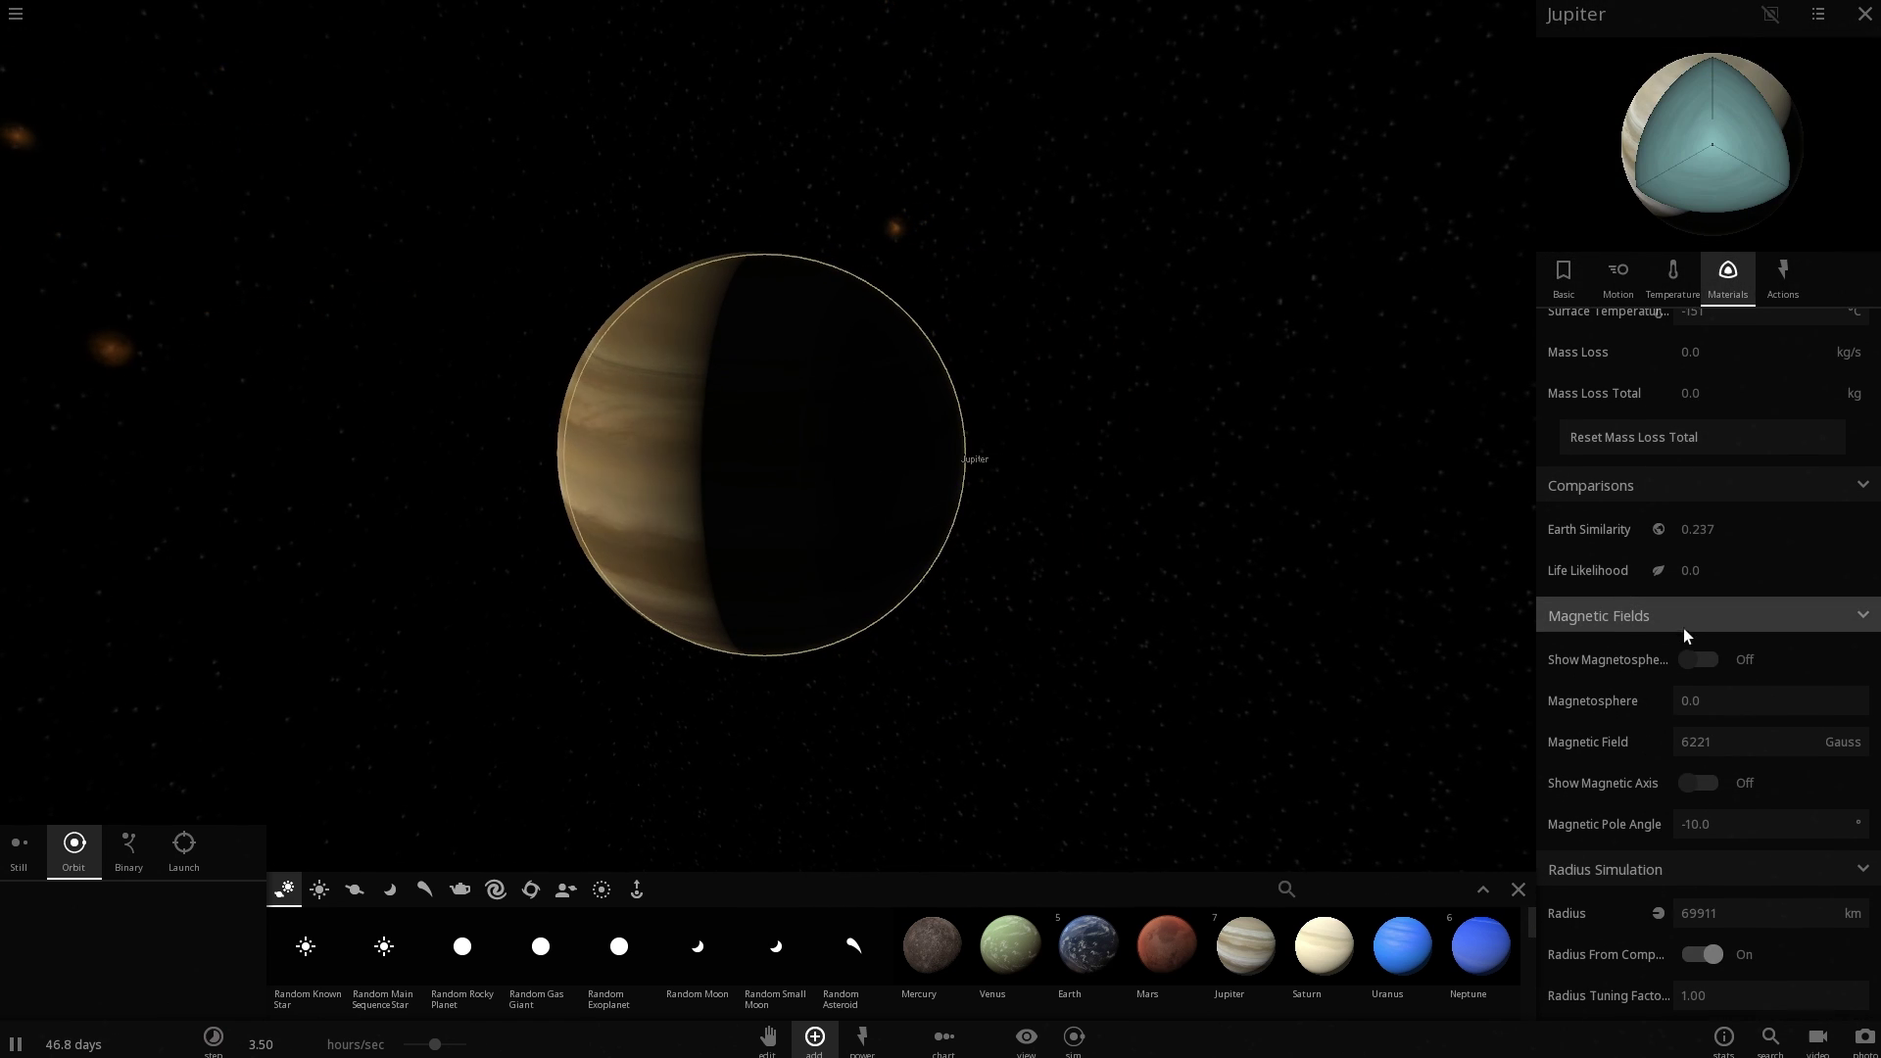
left_click(1703, 660)
Examine the shape, extent and orientation of Jupiter's magnetosphere relative to TRAPPIST-1 from near and far.
scroll(921, 569, "down", 10)
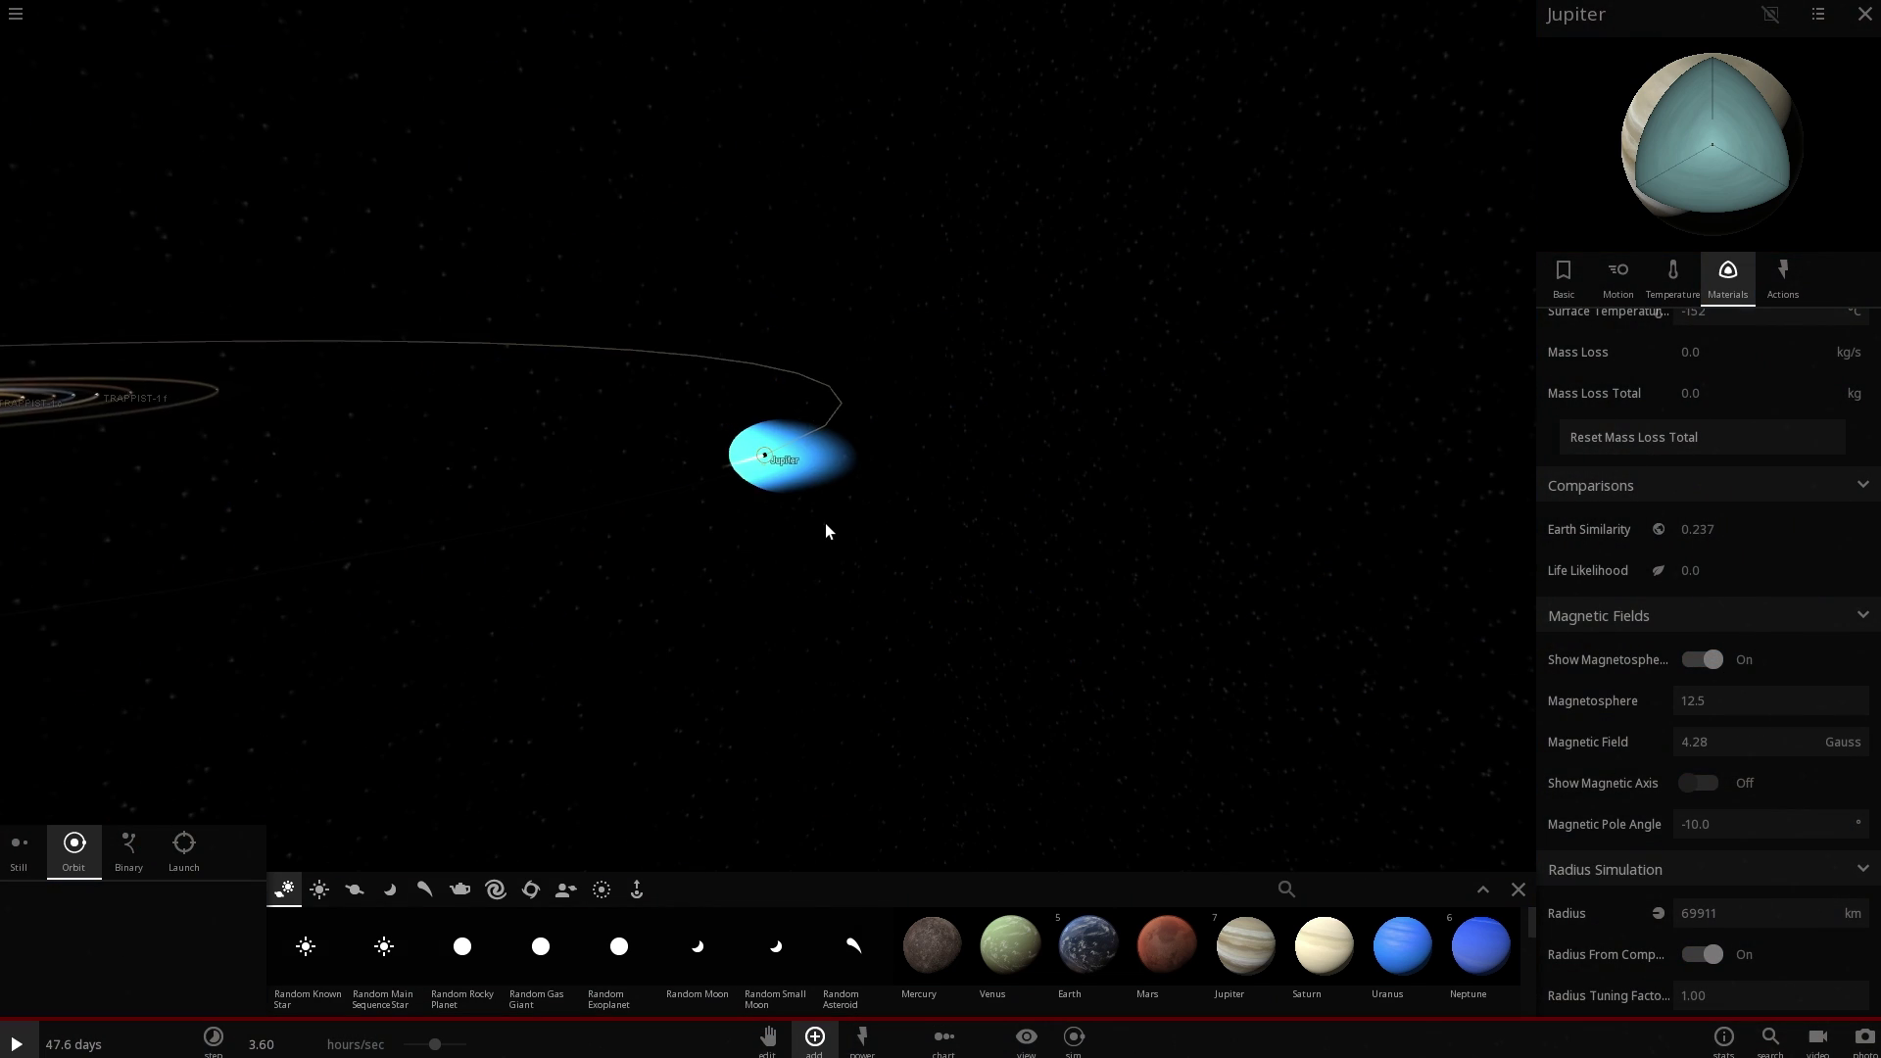
scroll(825, 523, "up", 3)
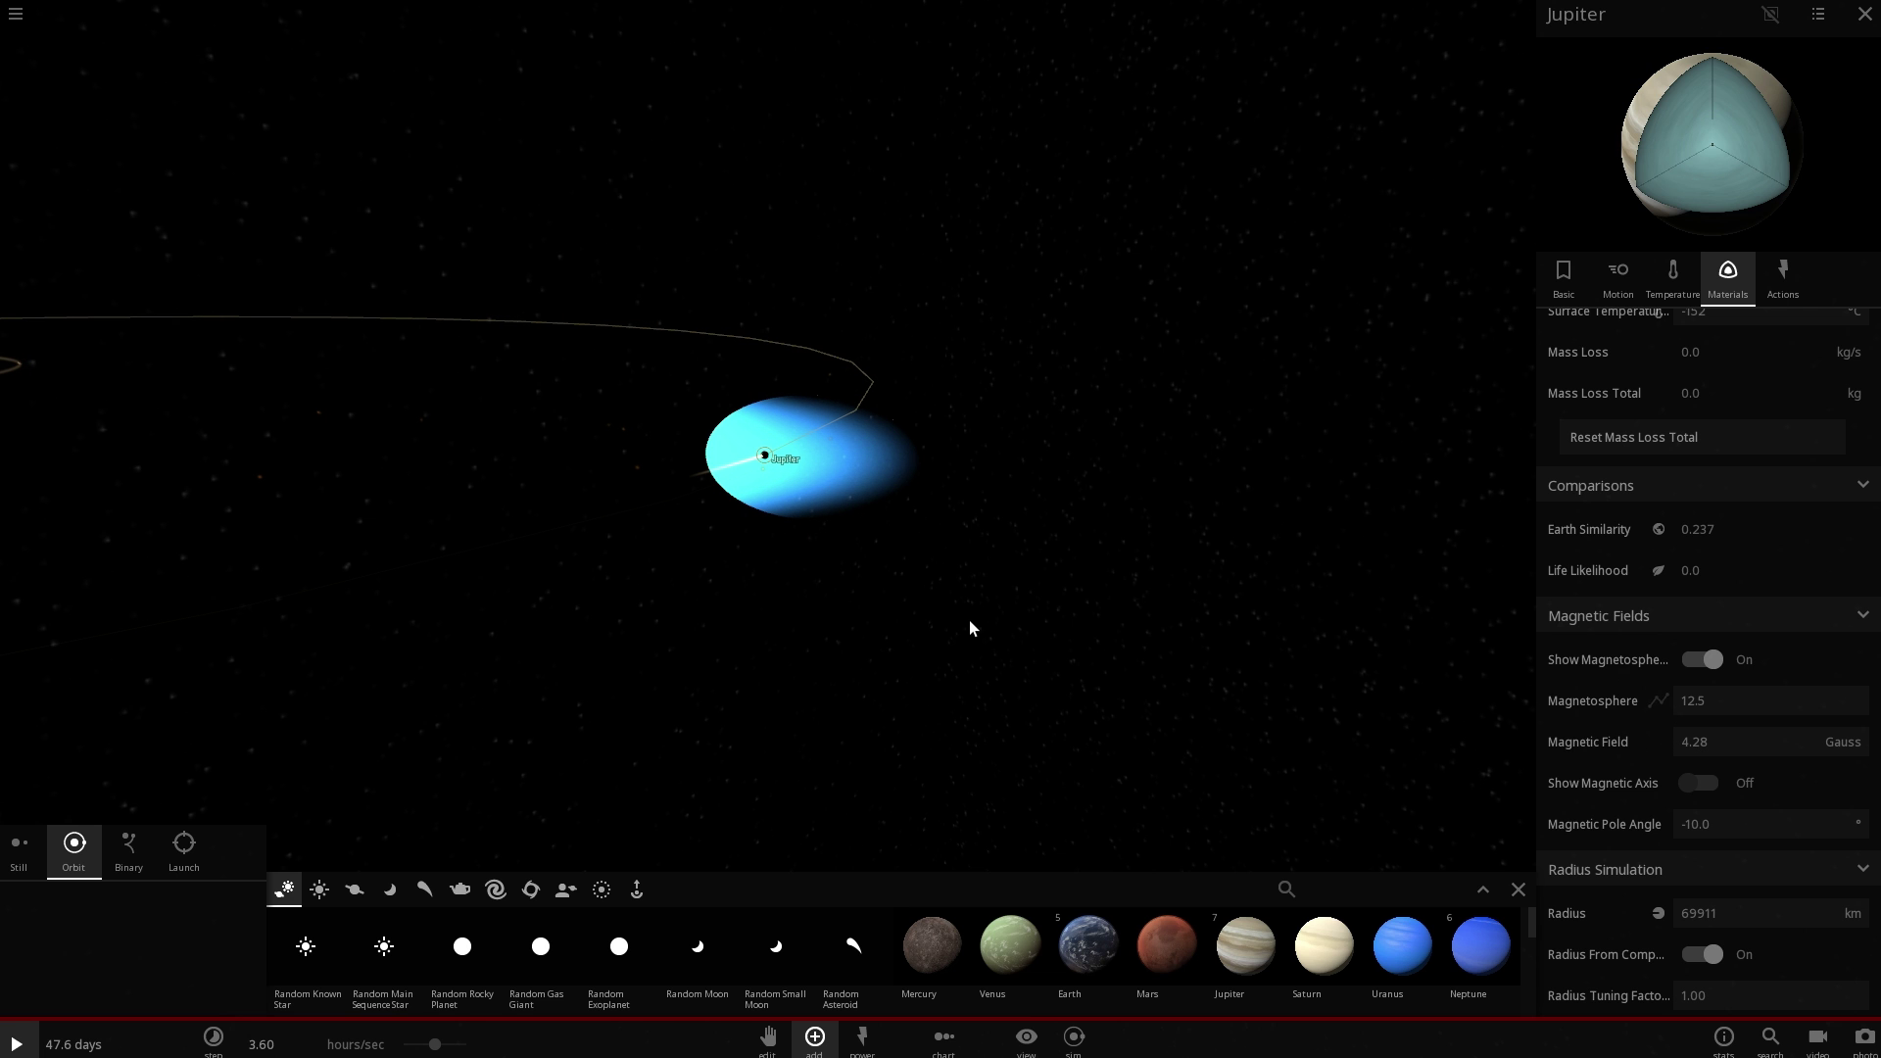
scroll(966, 613, "up", 5)
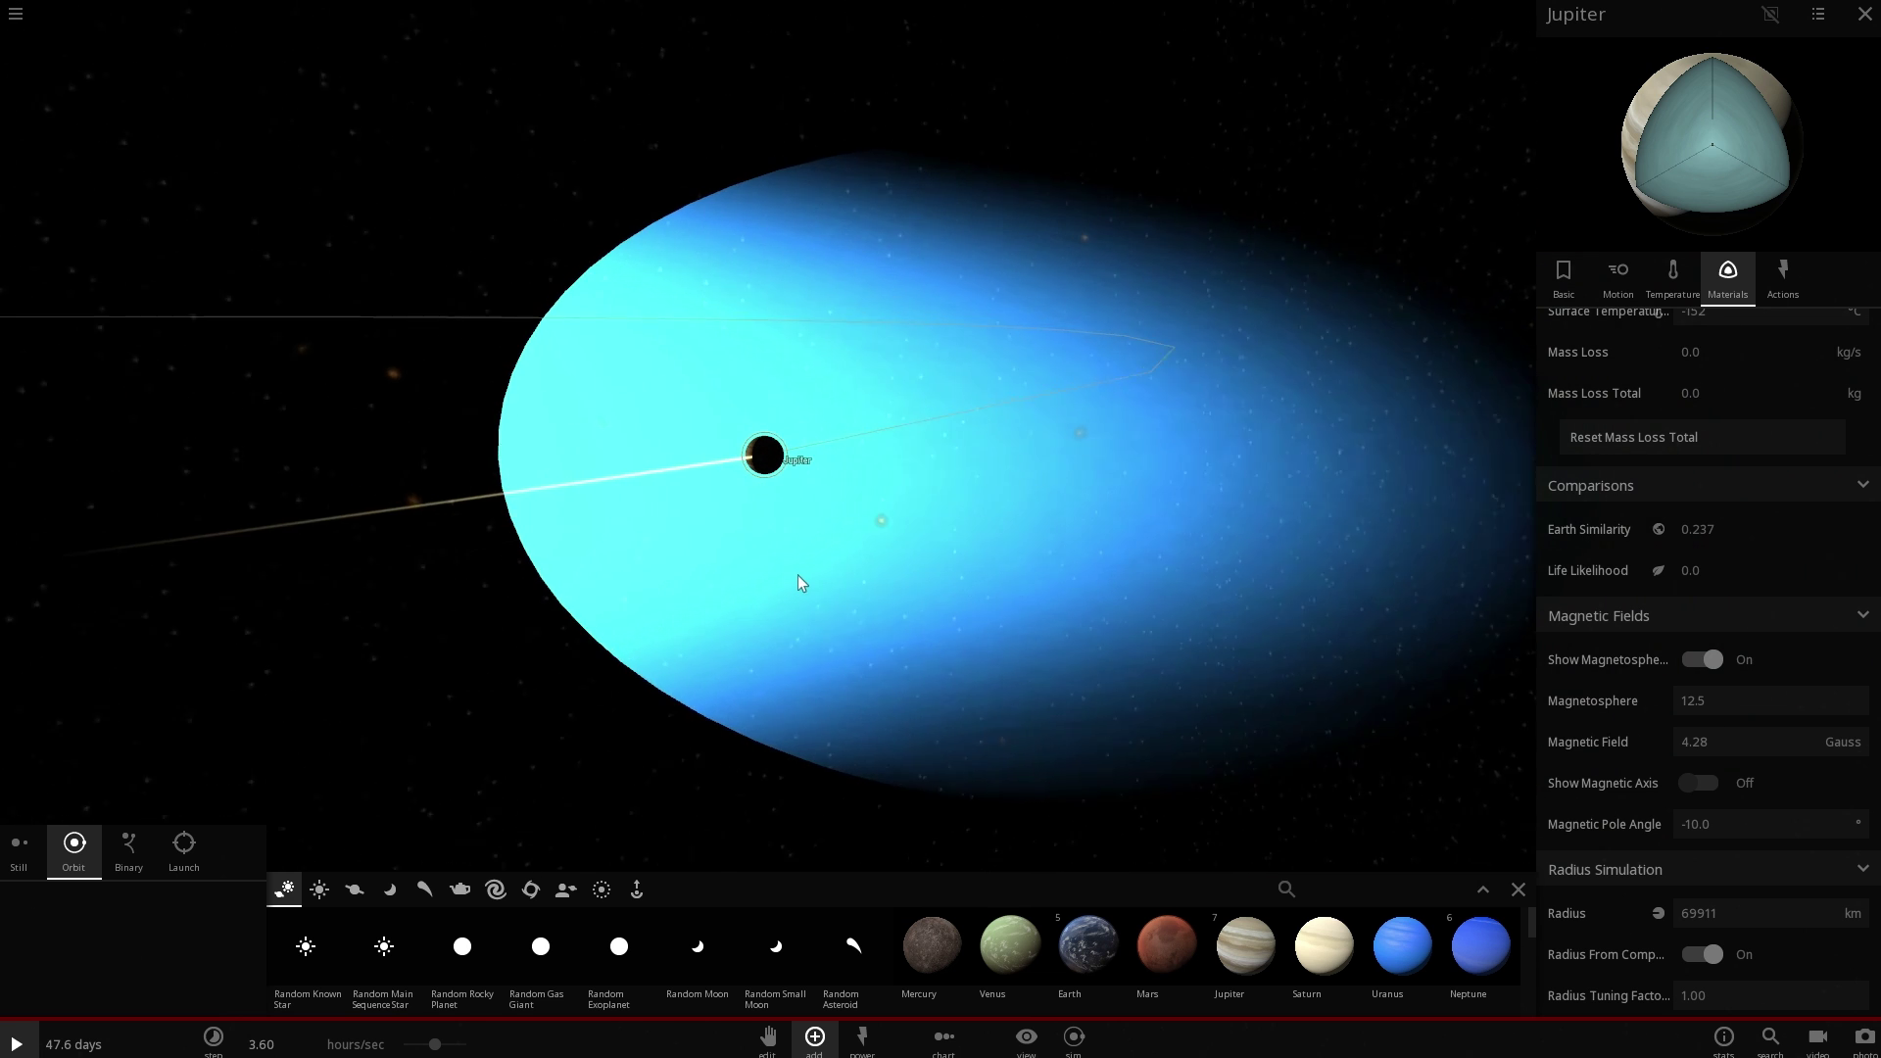
scroll(789, 578, "down", 5)
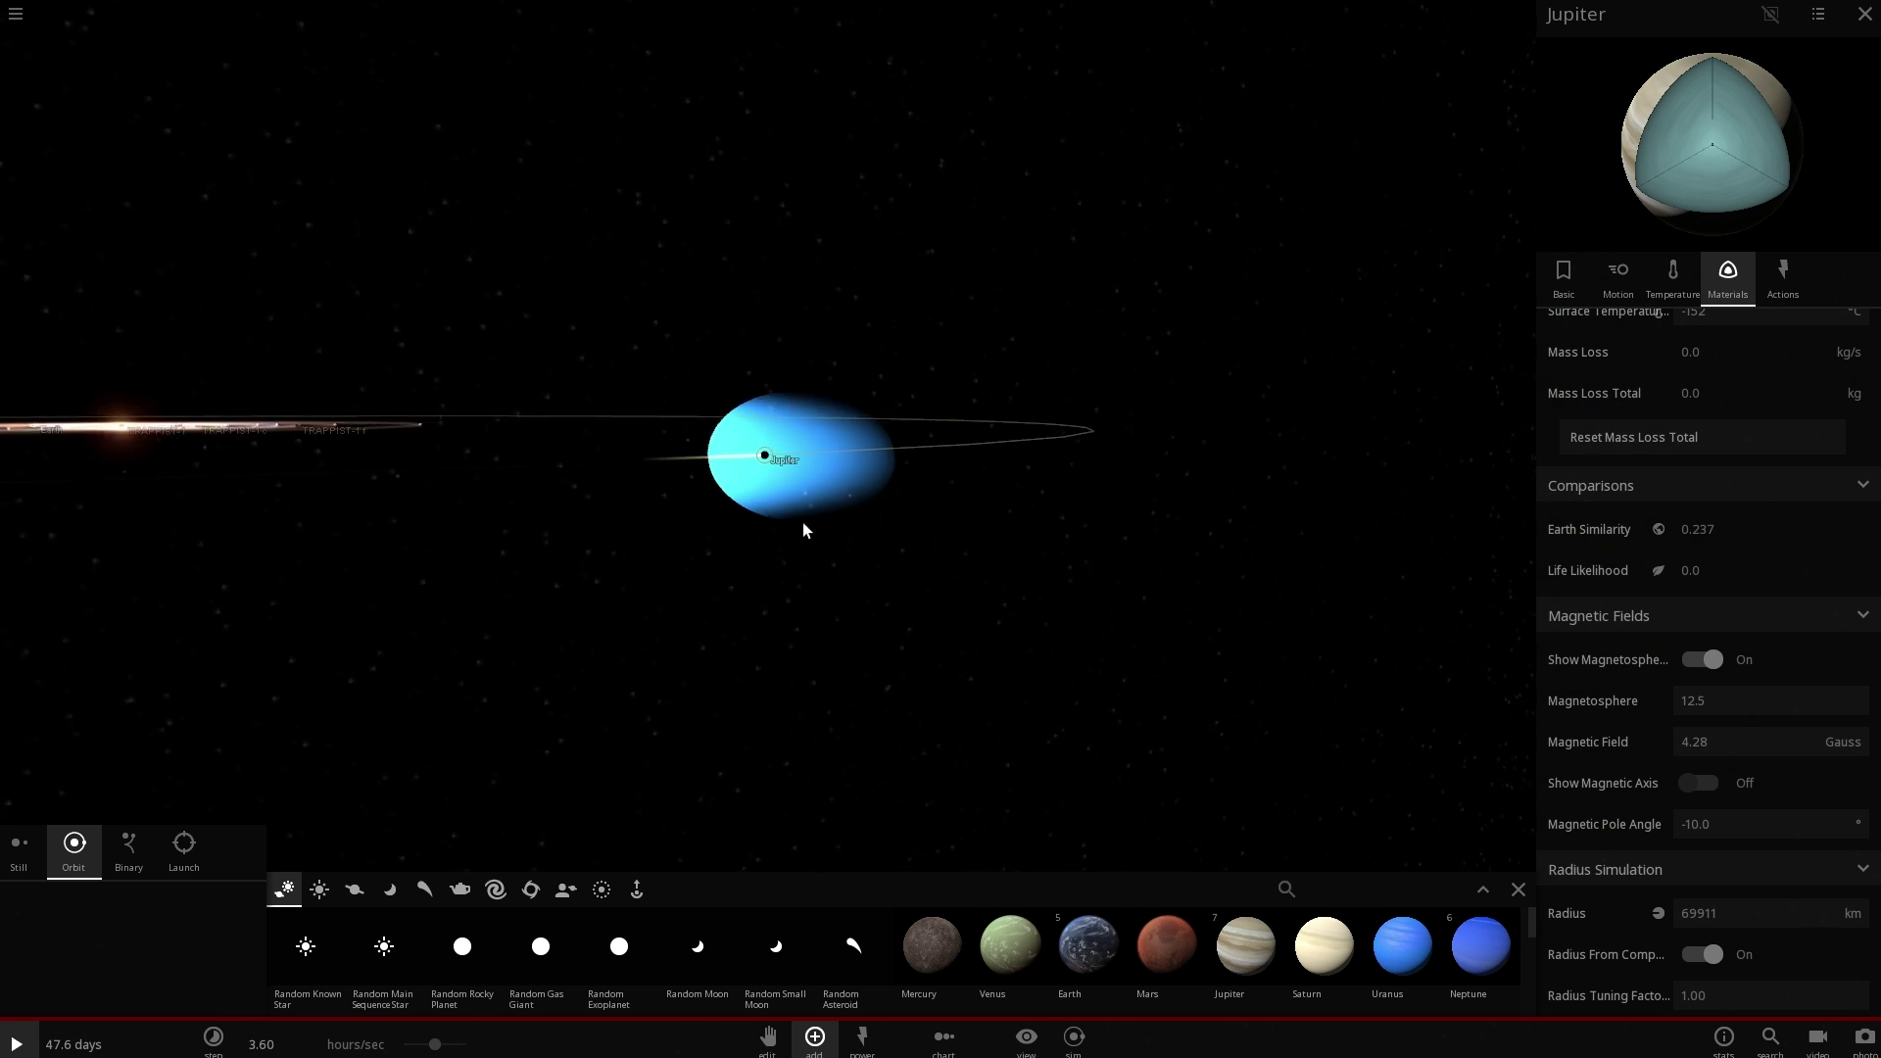
scroll(542, 480, "up", 5)
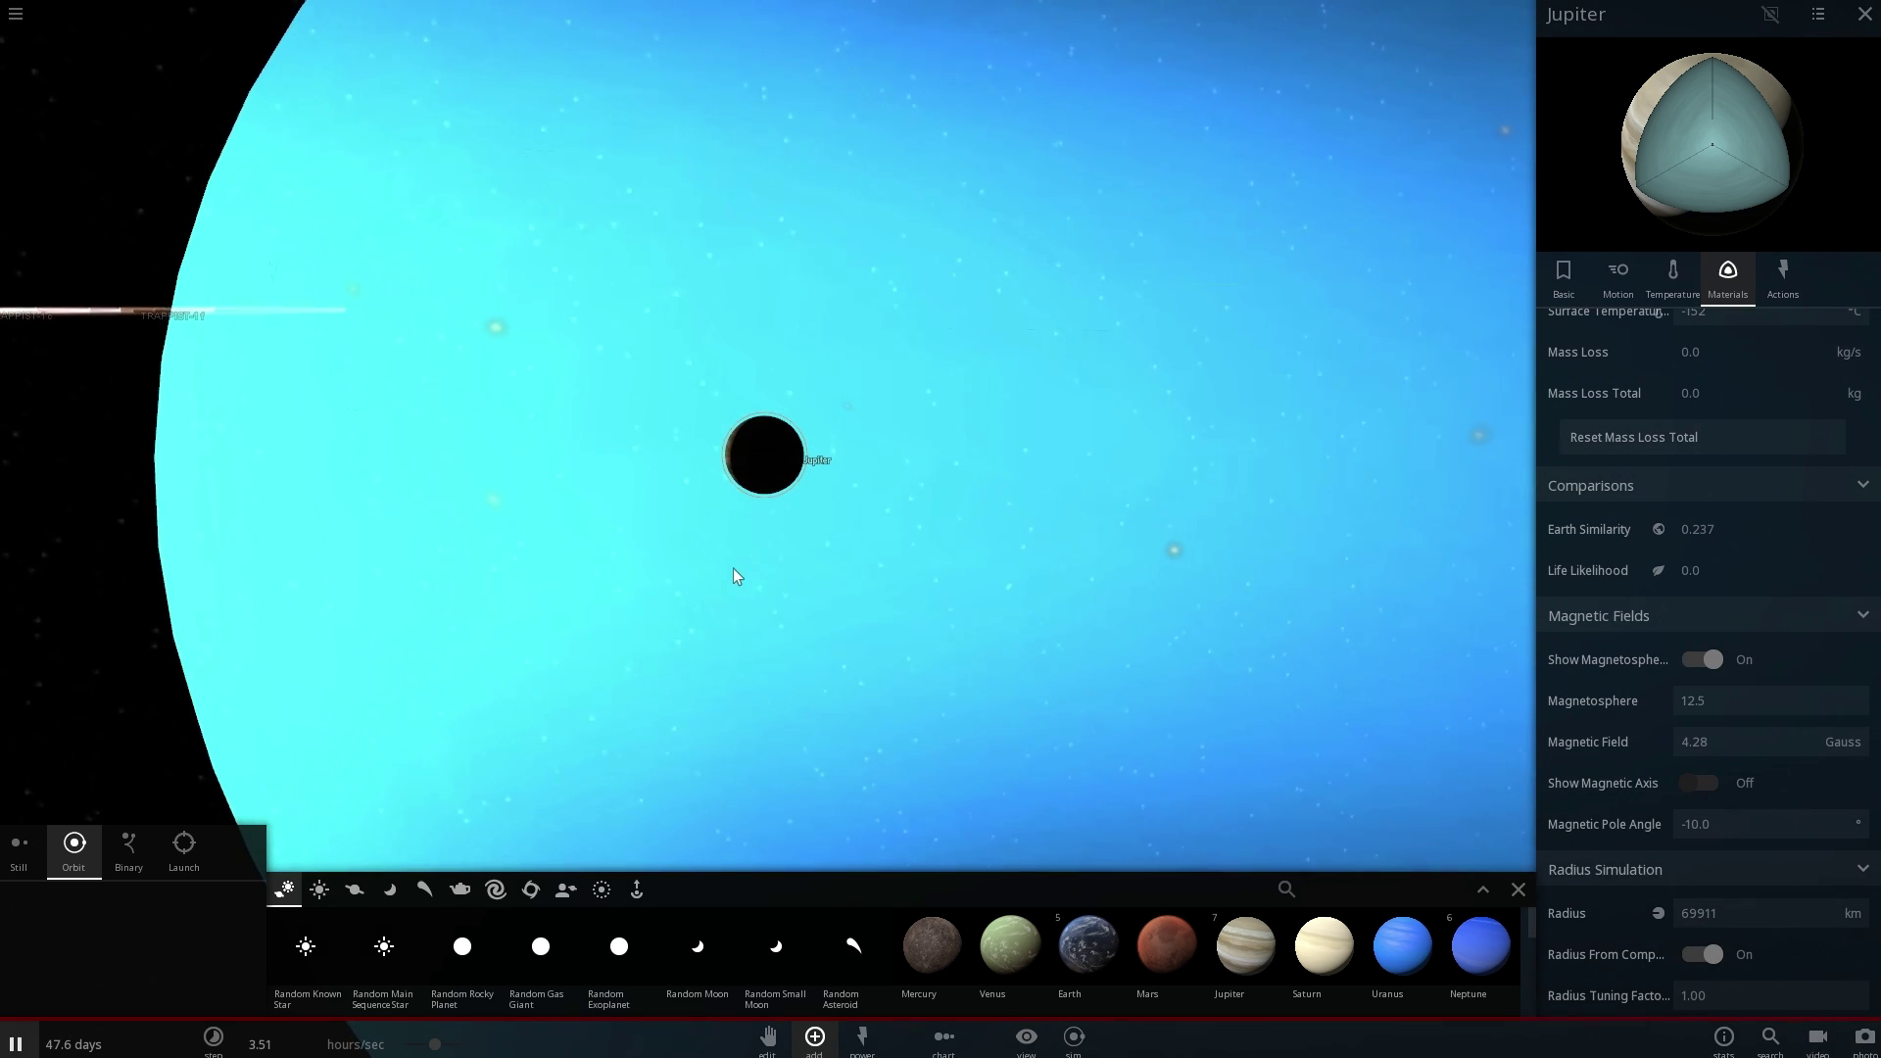
left_click_drag(768, 566, 735, 534)
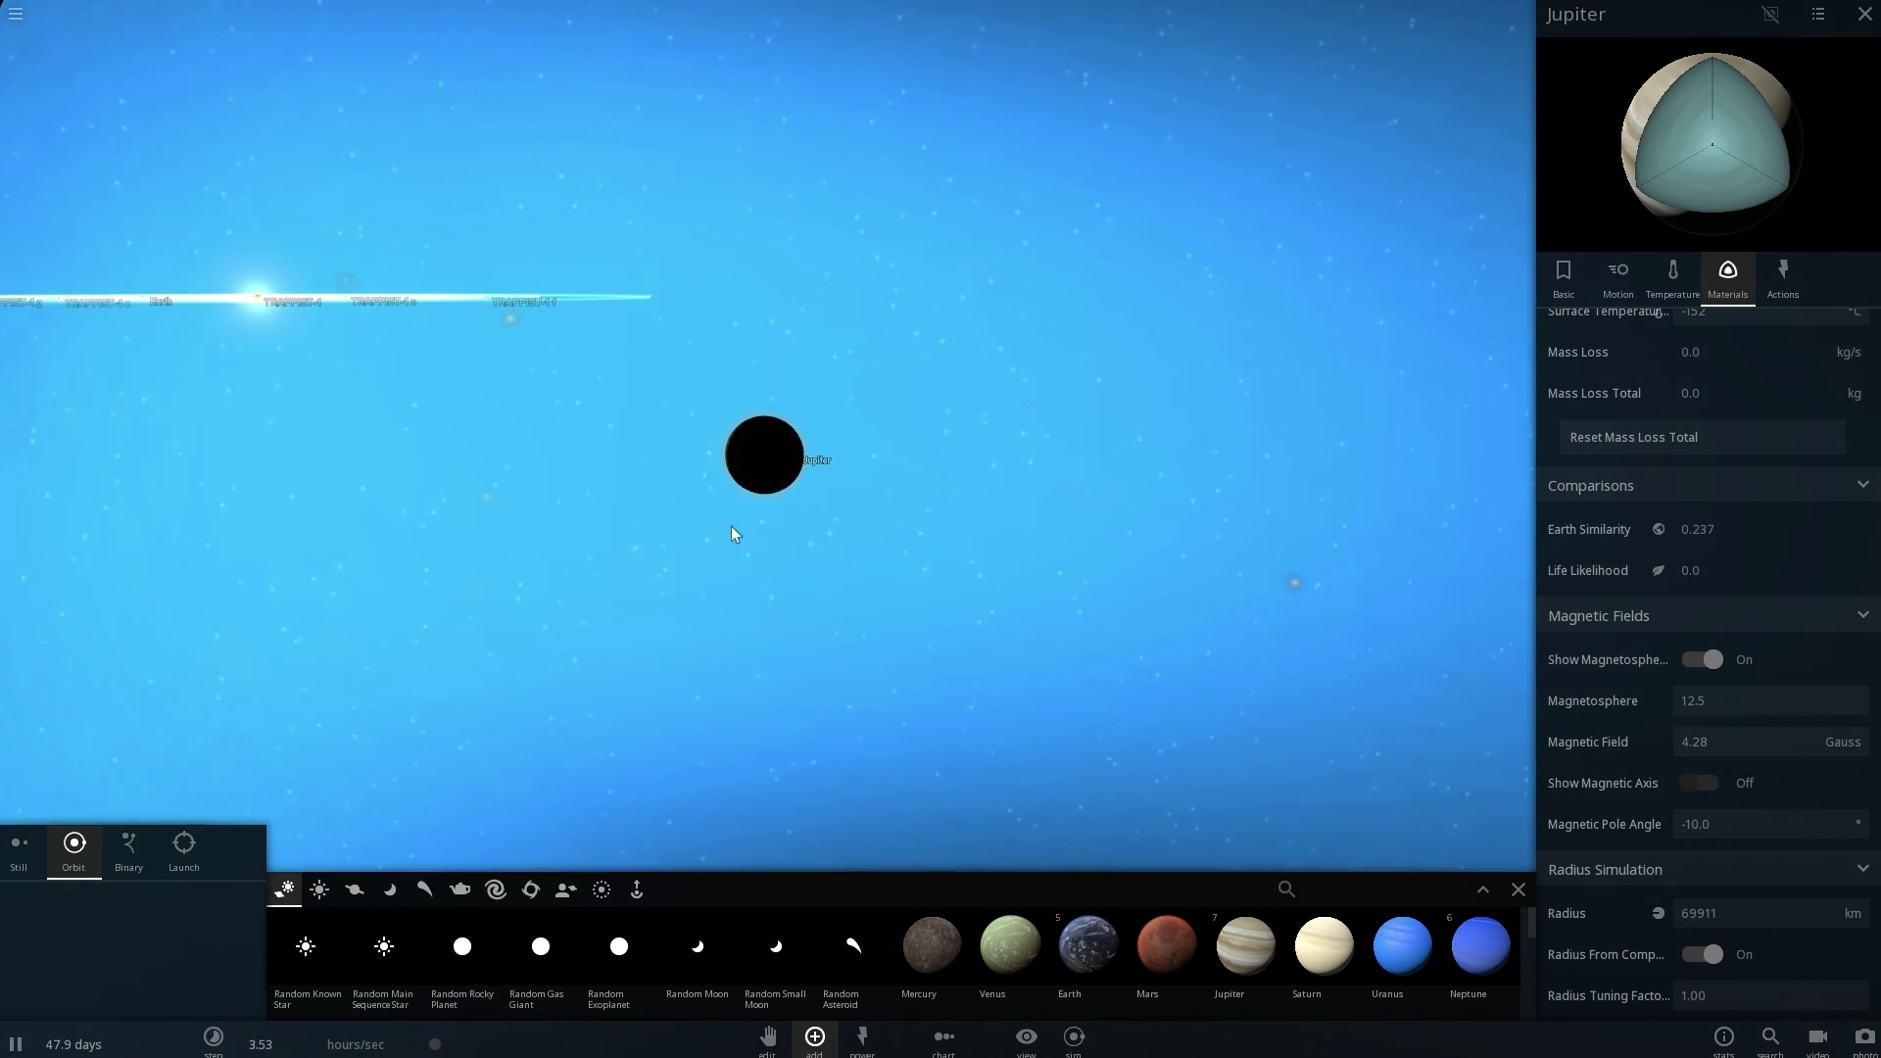
scroll(774, 450, "up", 5)
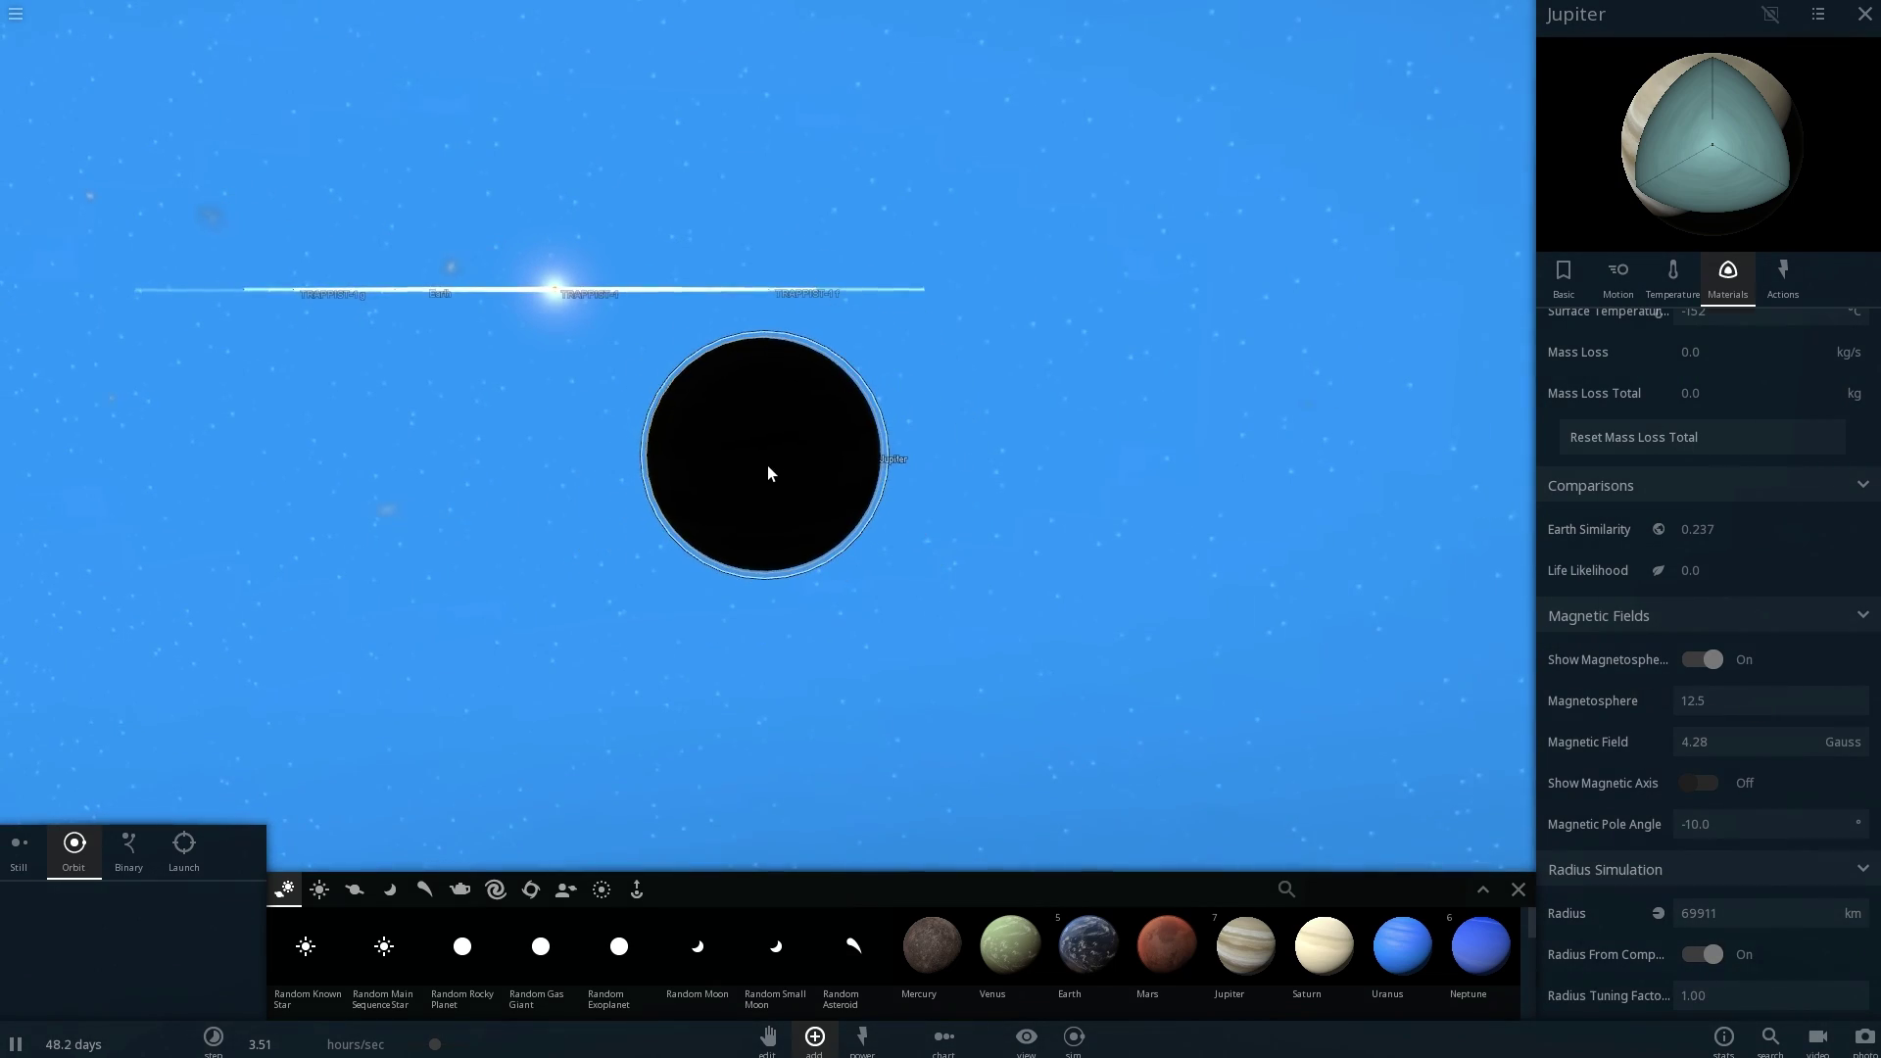
left_click_drag(767, 466, 428, 484)
scroll(762, 457, "up", 2)
scroll(898, 454, "up", 3)
scroll(520, 470, "down", 10)
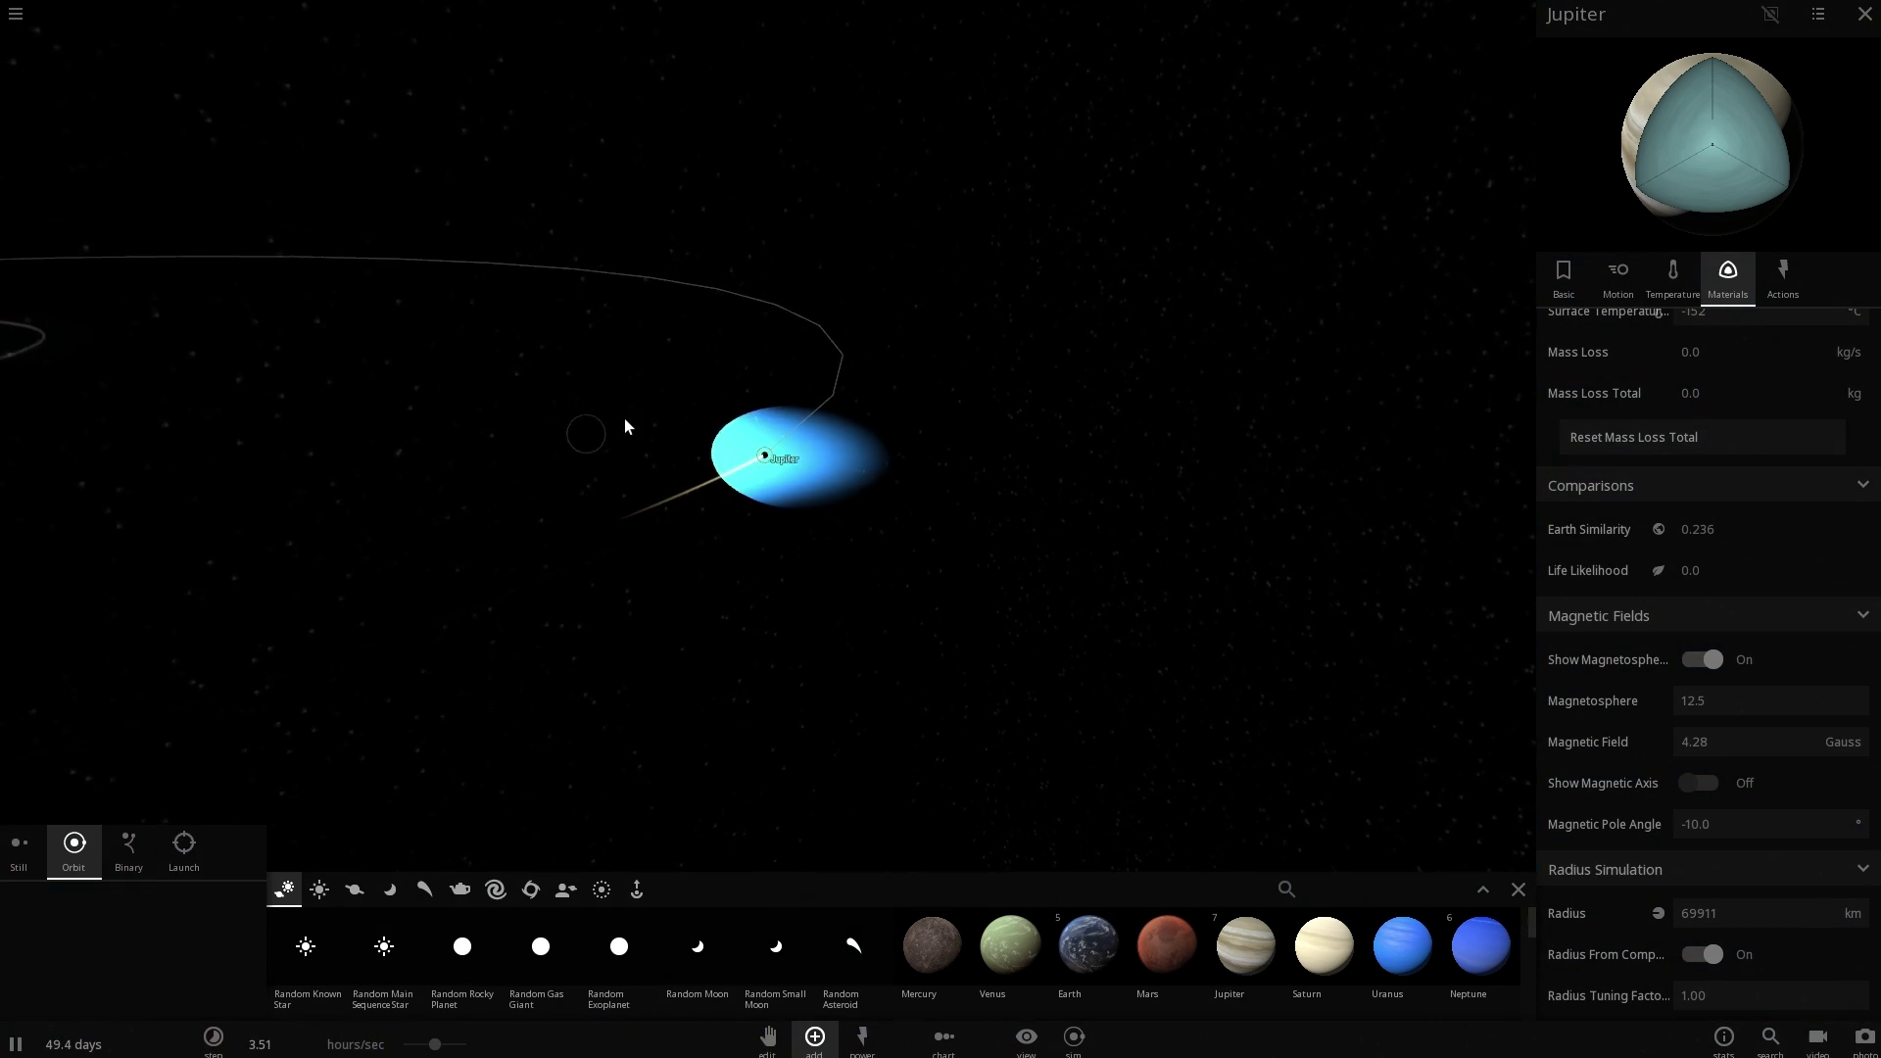
Focus on Earth and view its orbit among the TRAPPIST-1 planets and the habitable zone.
left_click_drag(625, 419, 331, 86)
key("space")
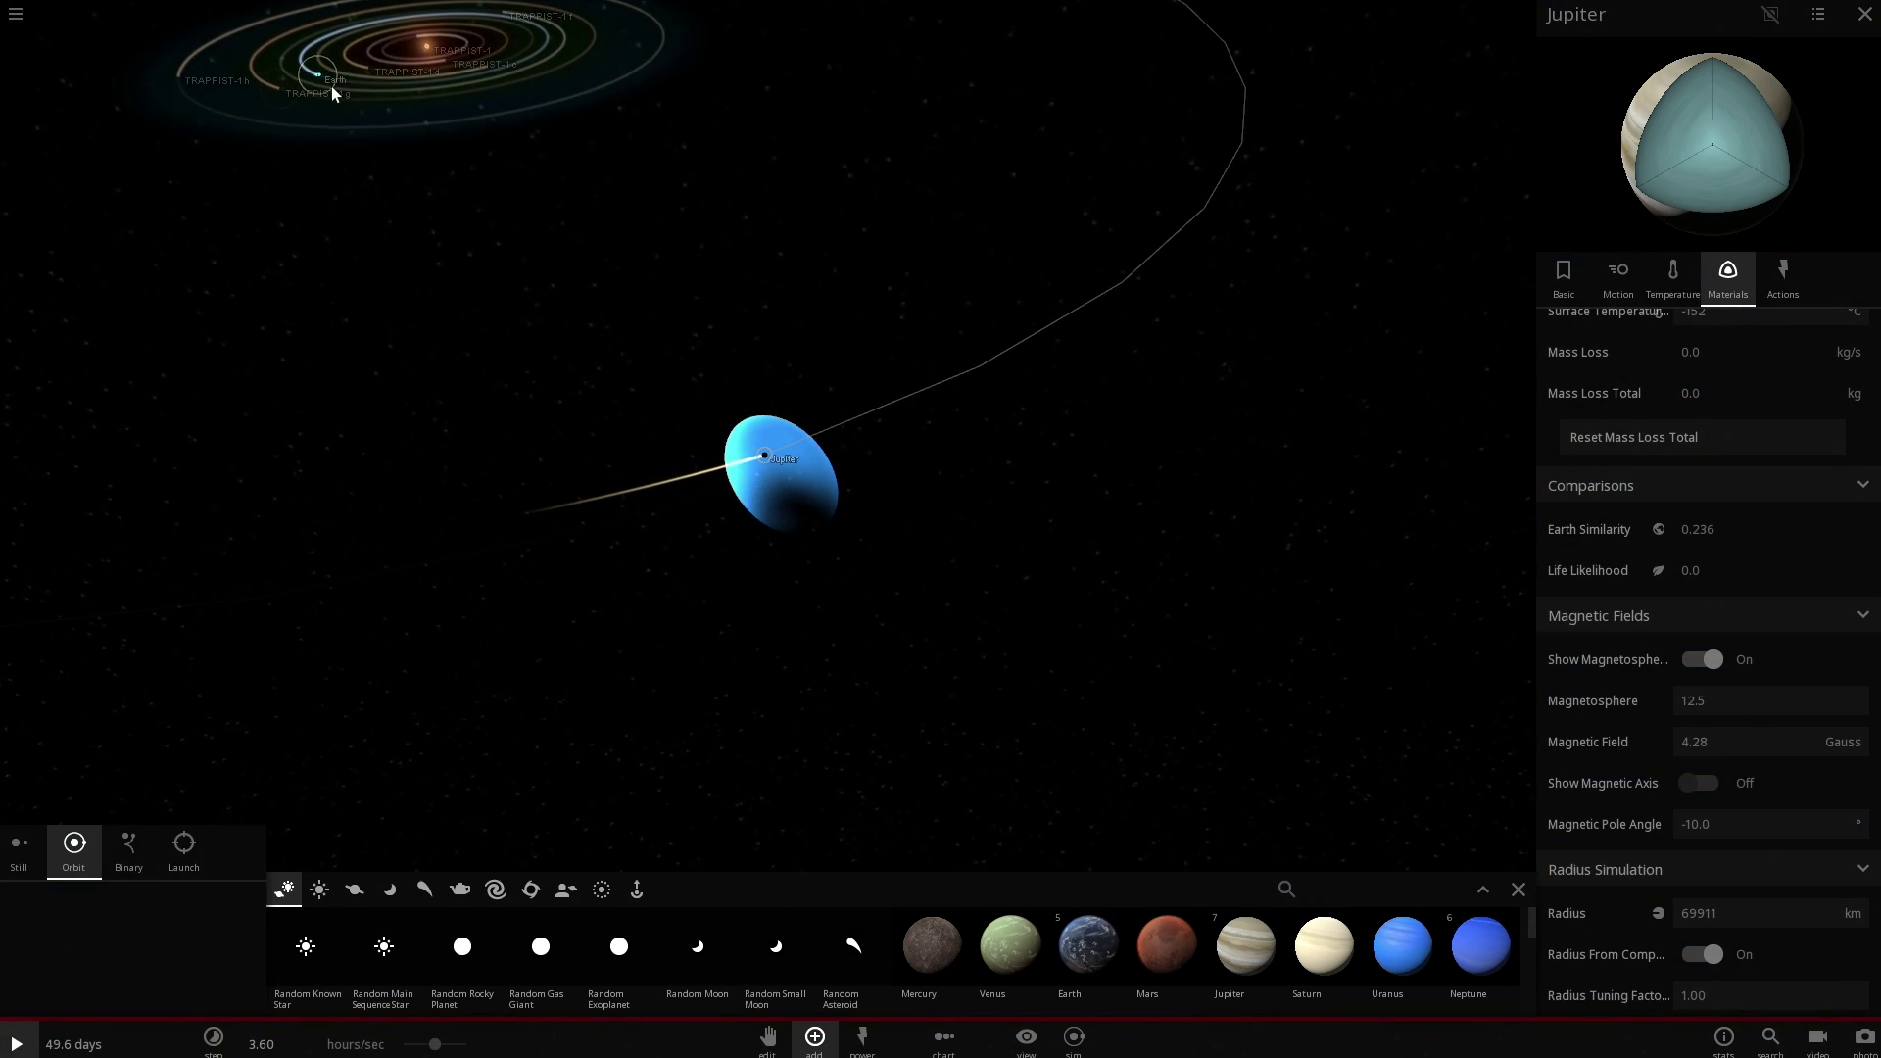
double_click(331, 86)
key("space")
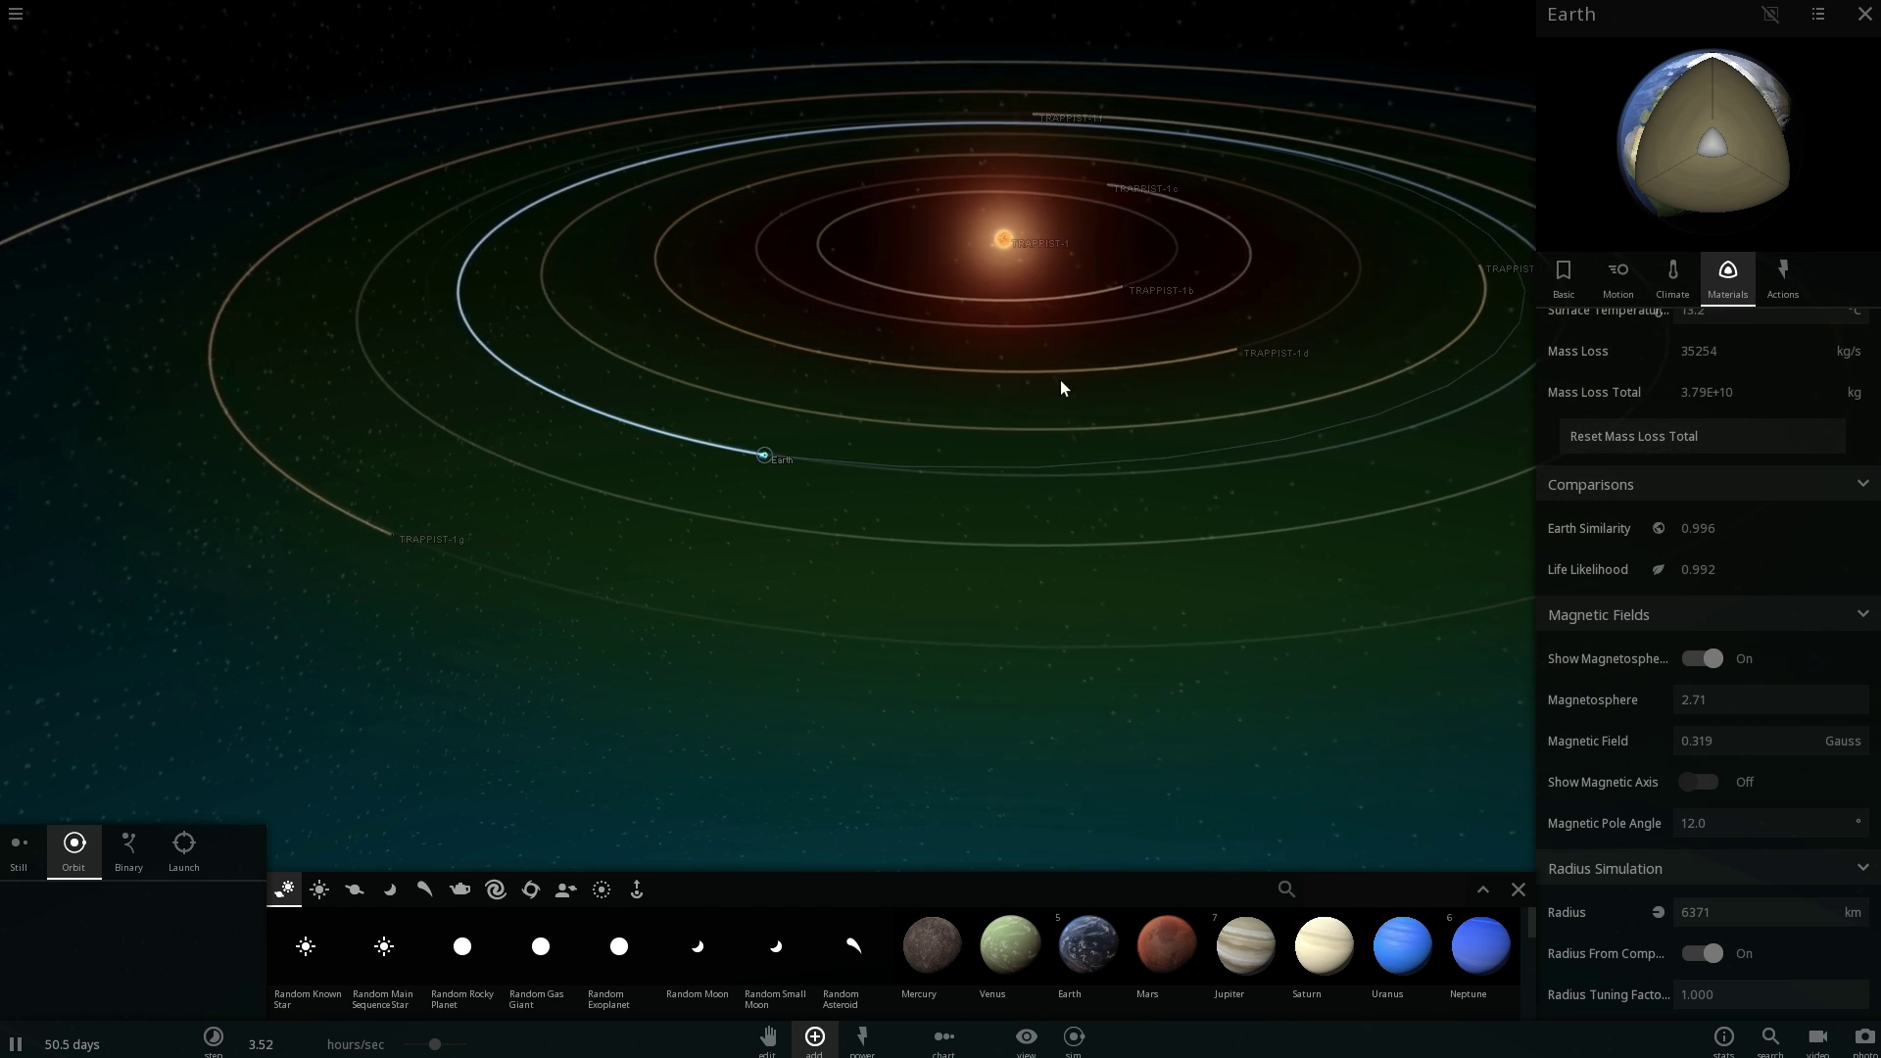
left_click_drag(1103, 384, 1015, 378)
scroll(1015, 379, "down", 3)
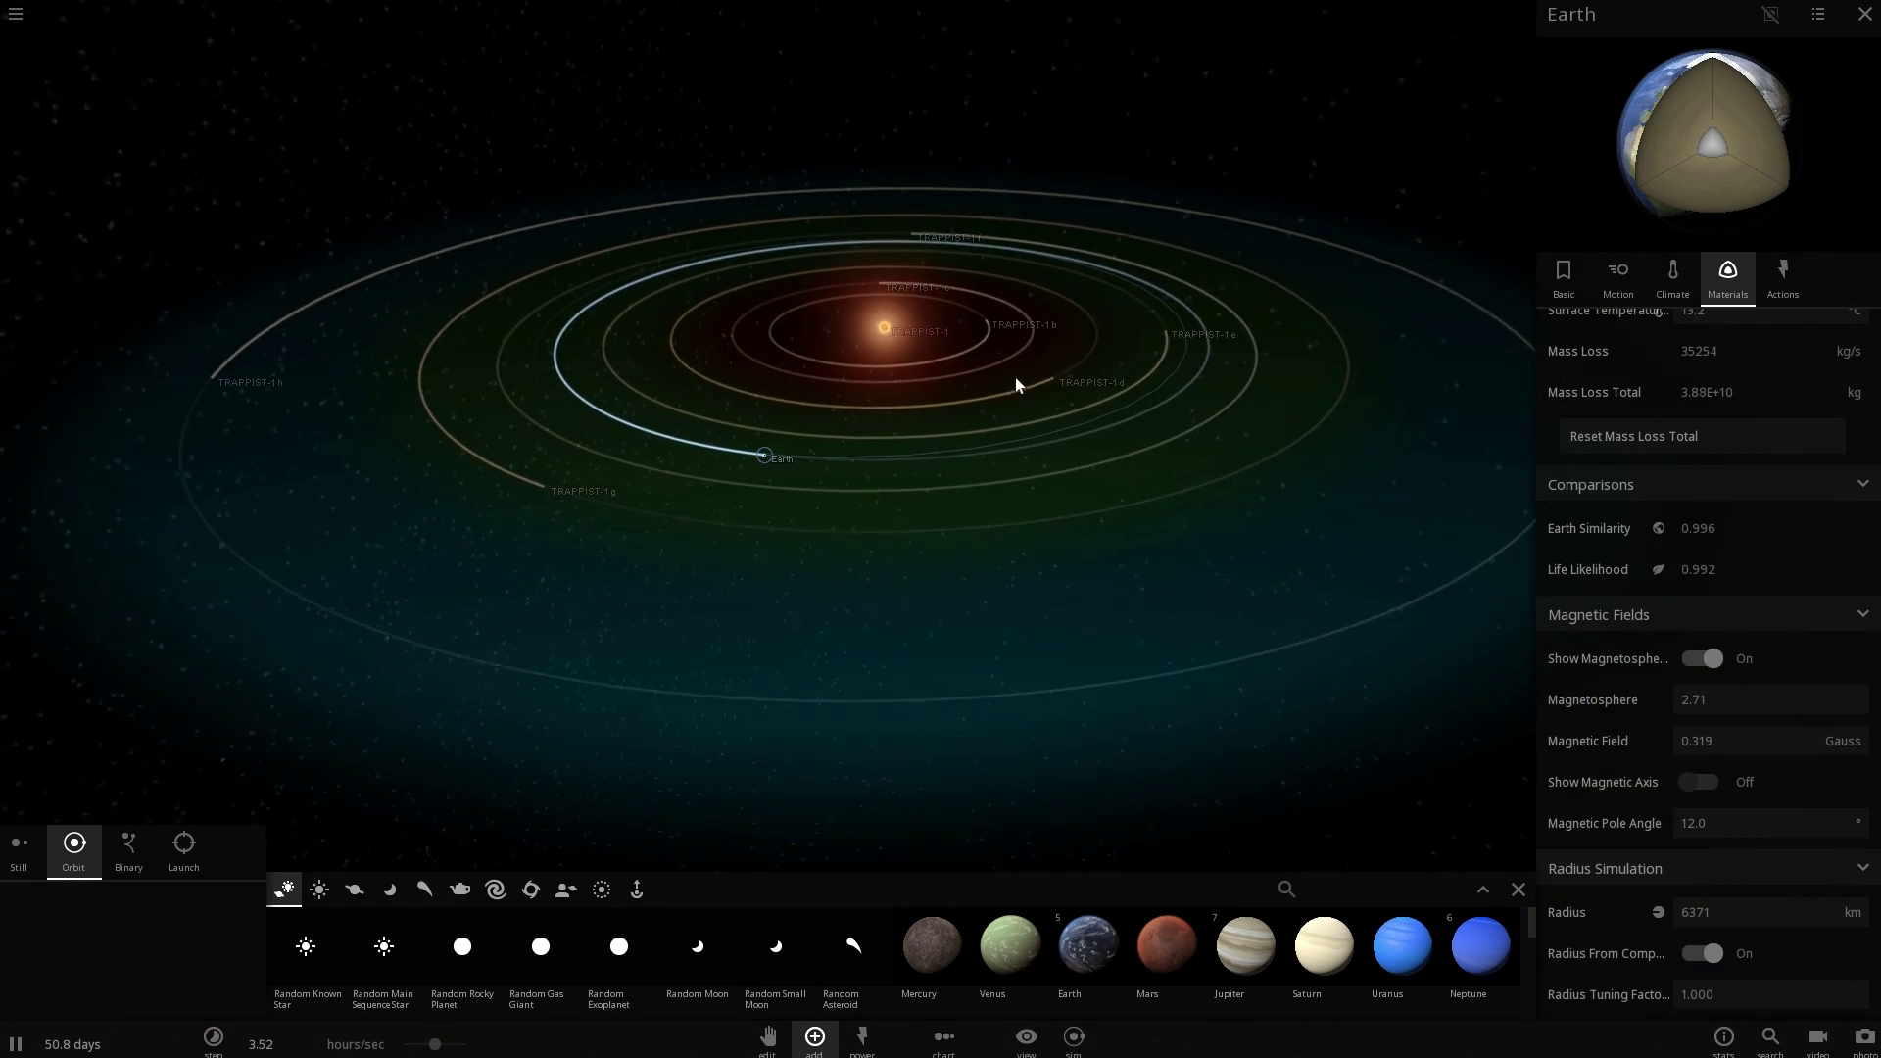
Focus on TRAPPIST-1 g and inspect its surface and its position relative to the star.
left_click(554, 500)
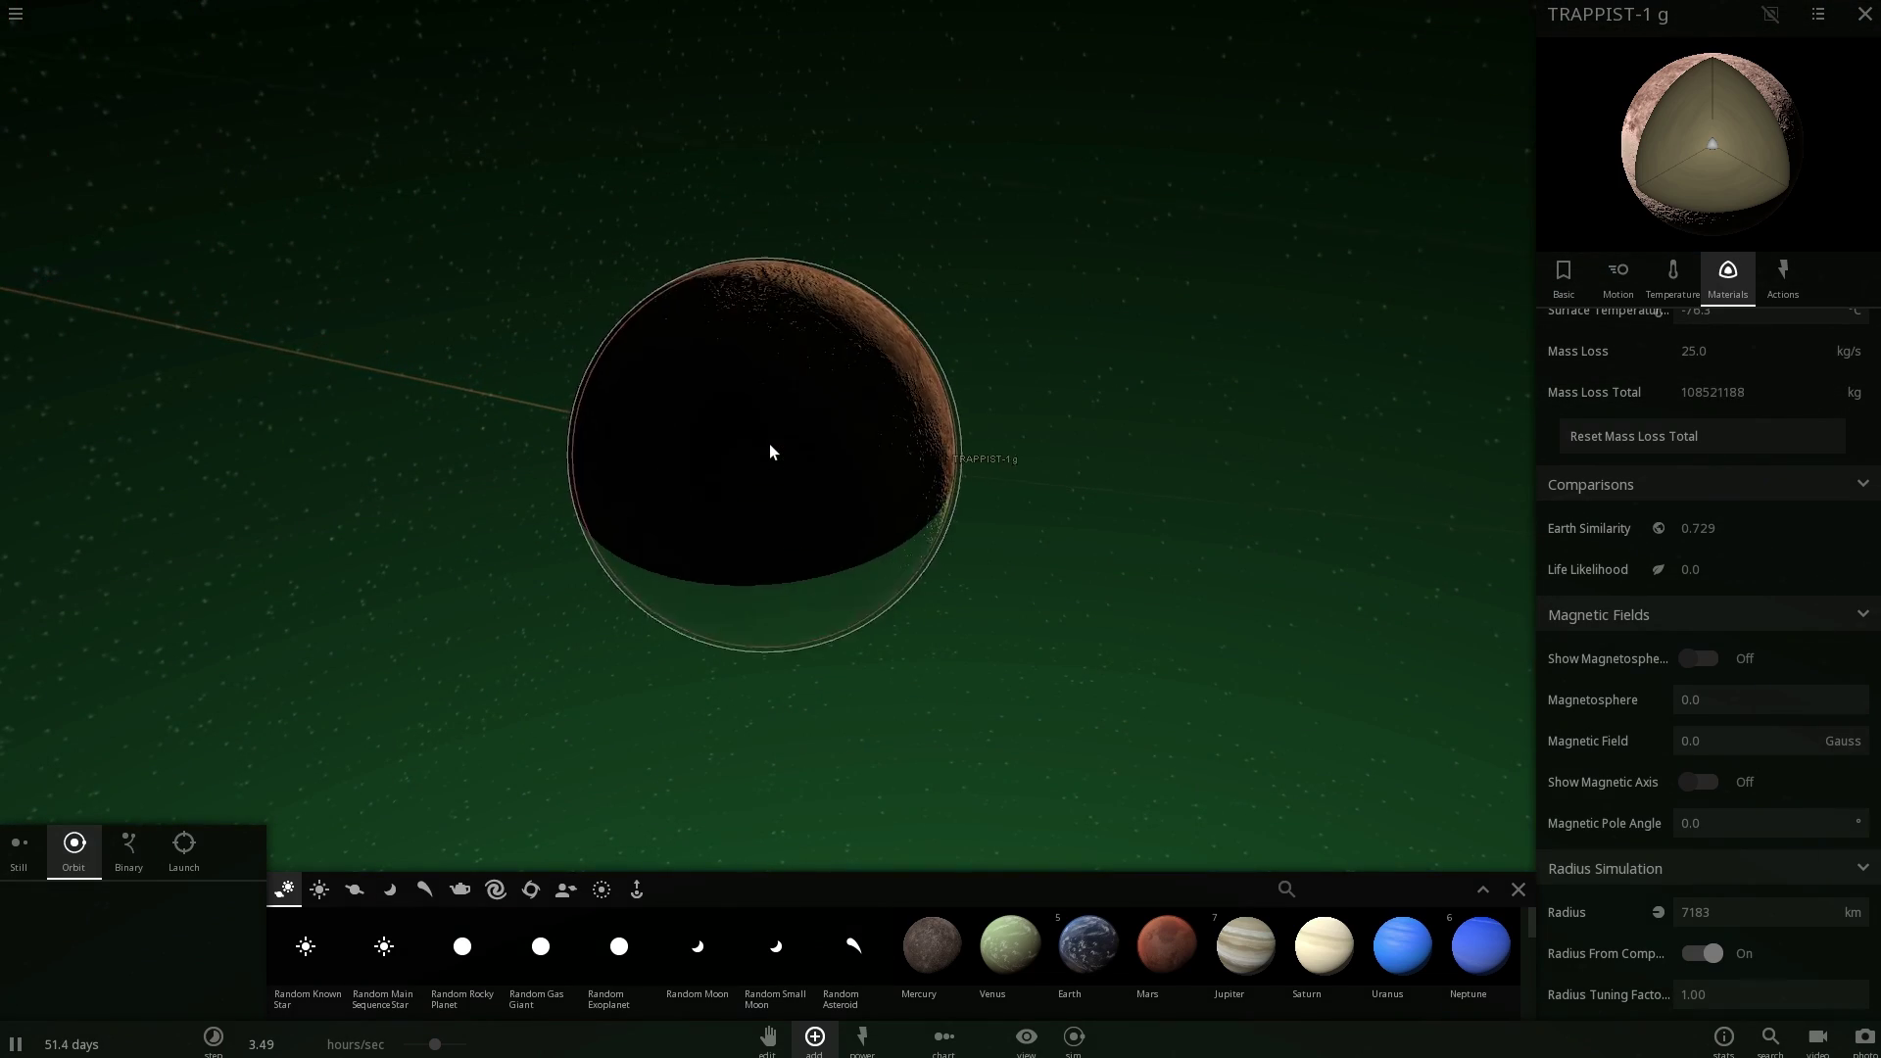
left_click_drag(660, 407, 553, 349)
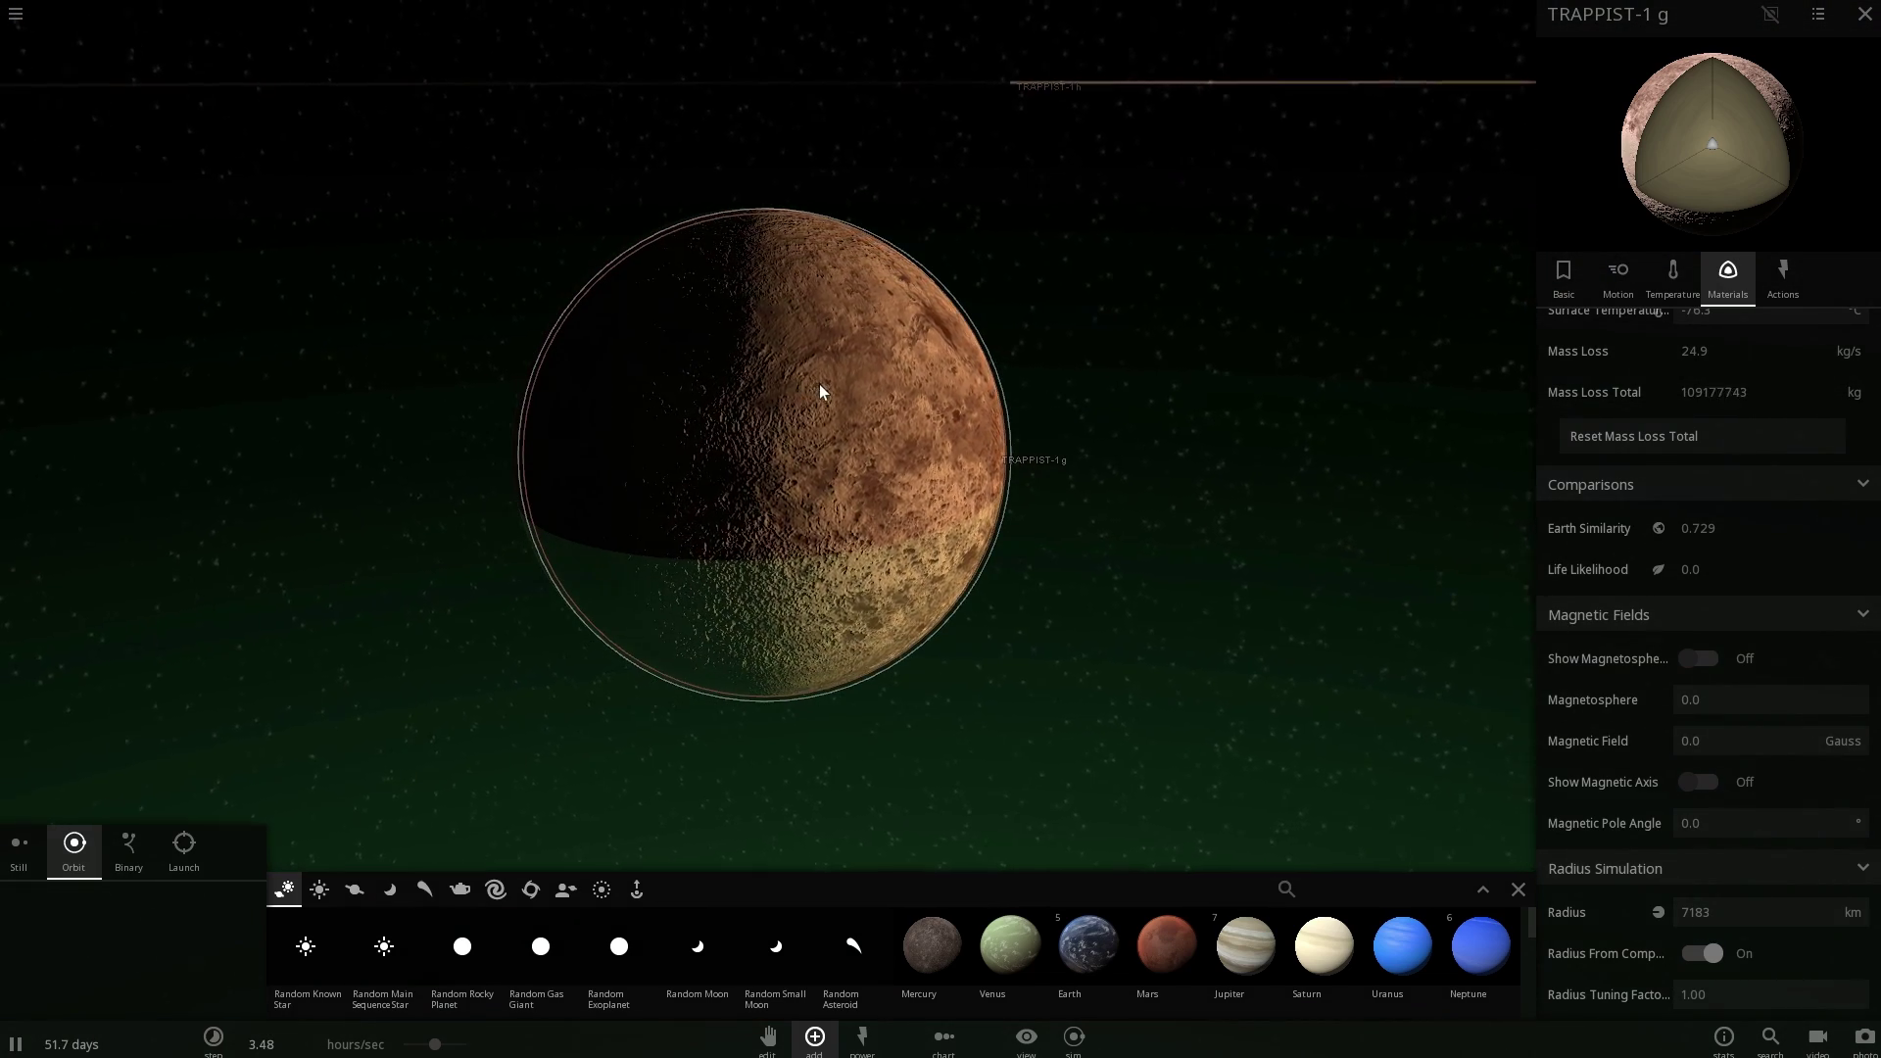
scroll(822, 387, "down", 5)
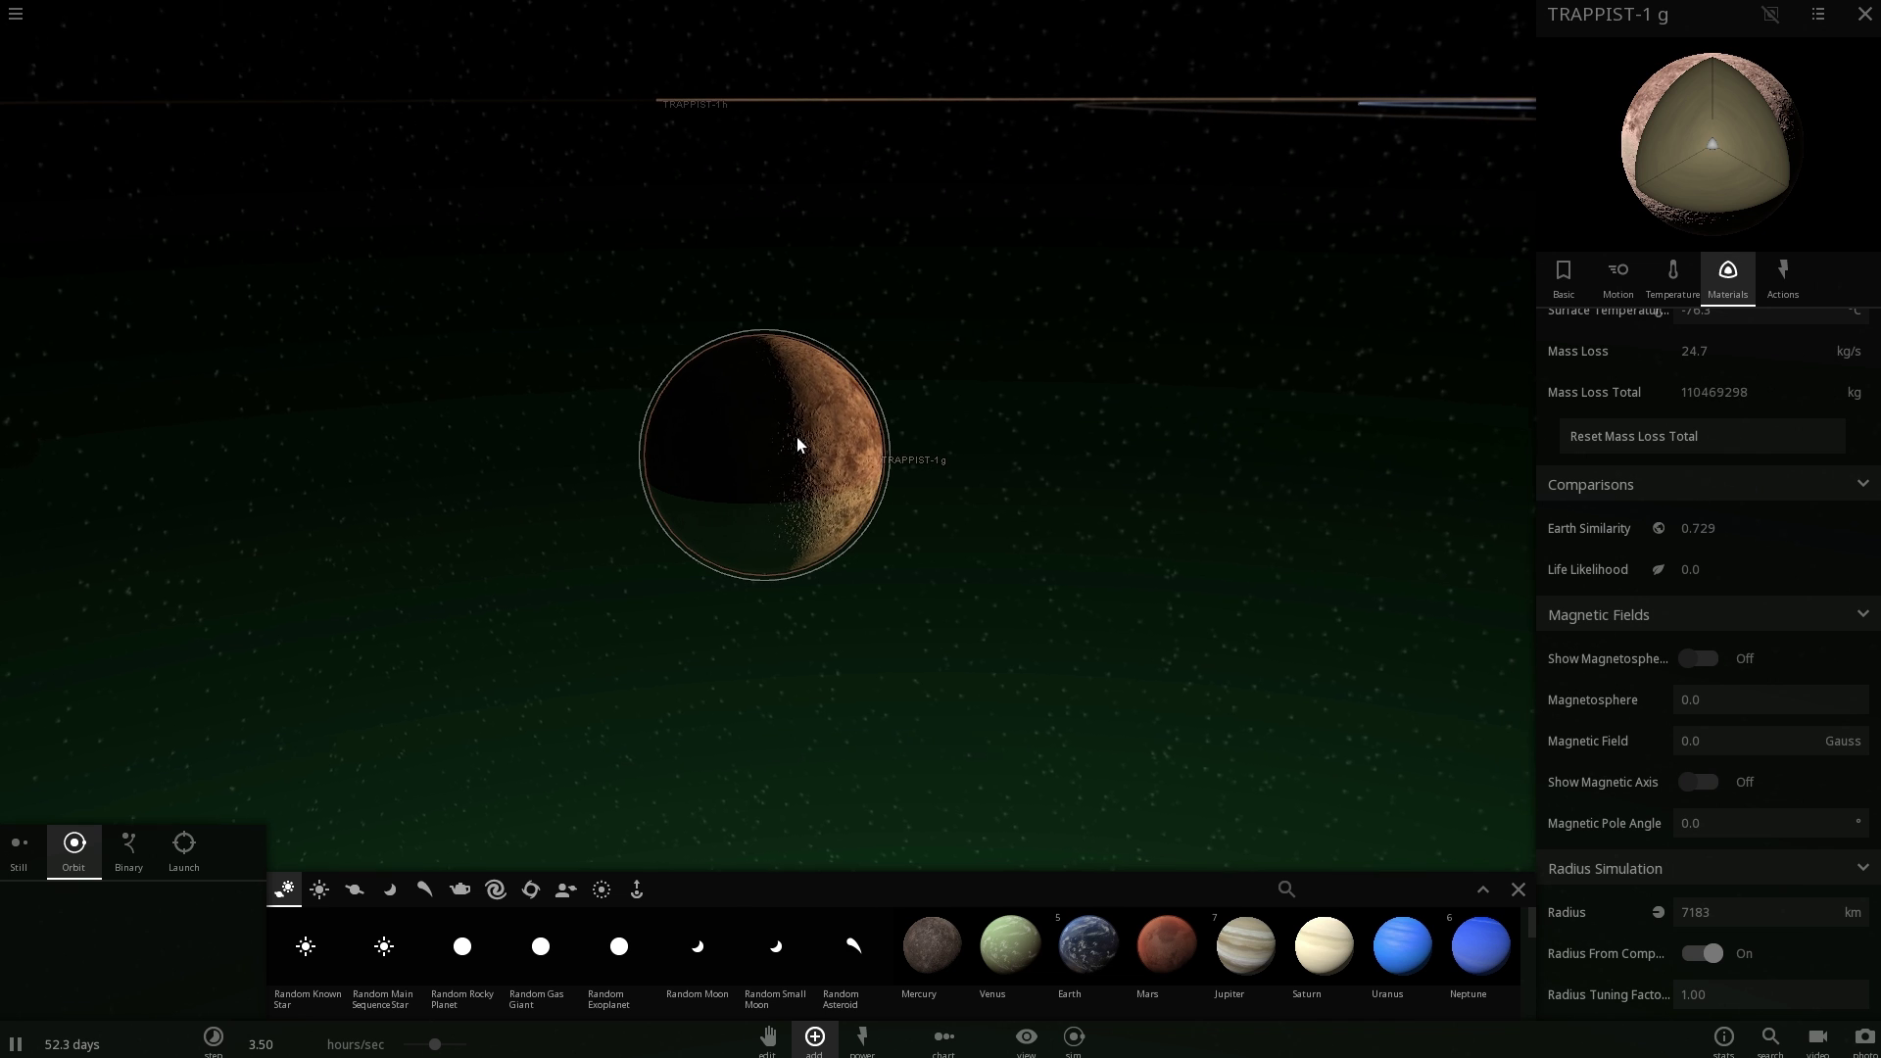
right_click_drag(796, 437, 1026, 445)
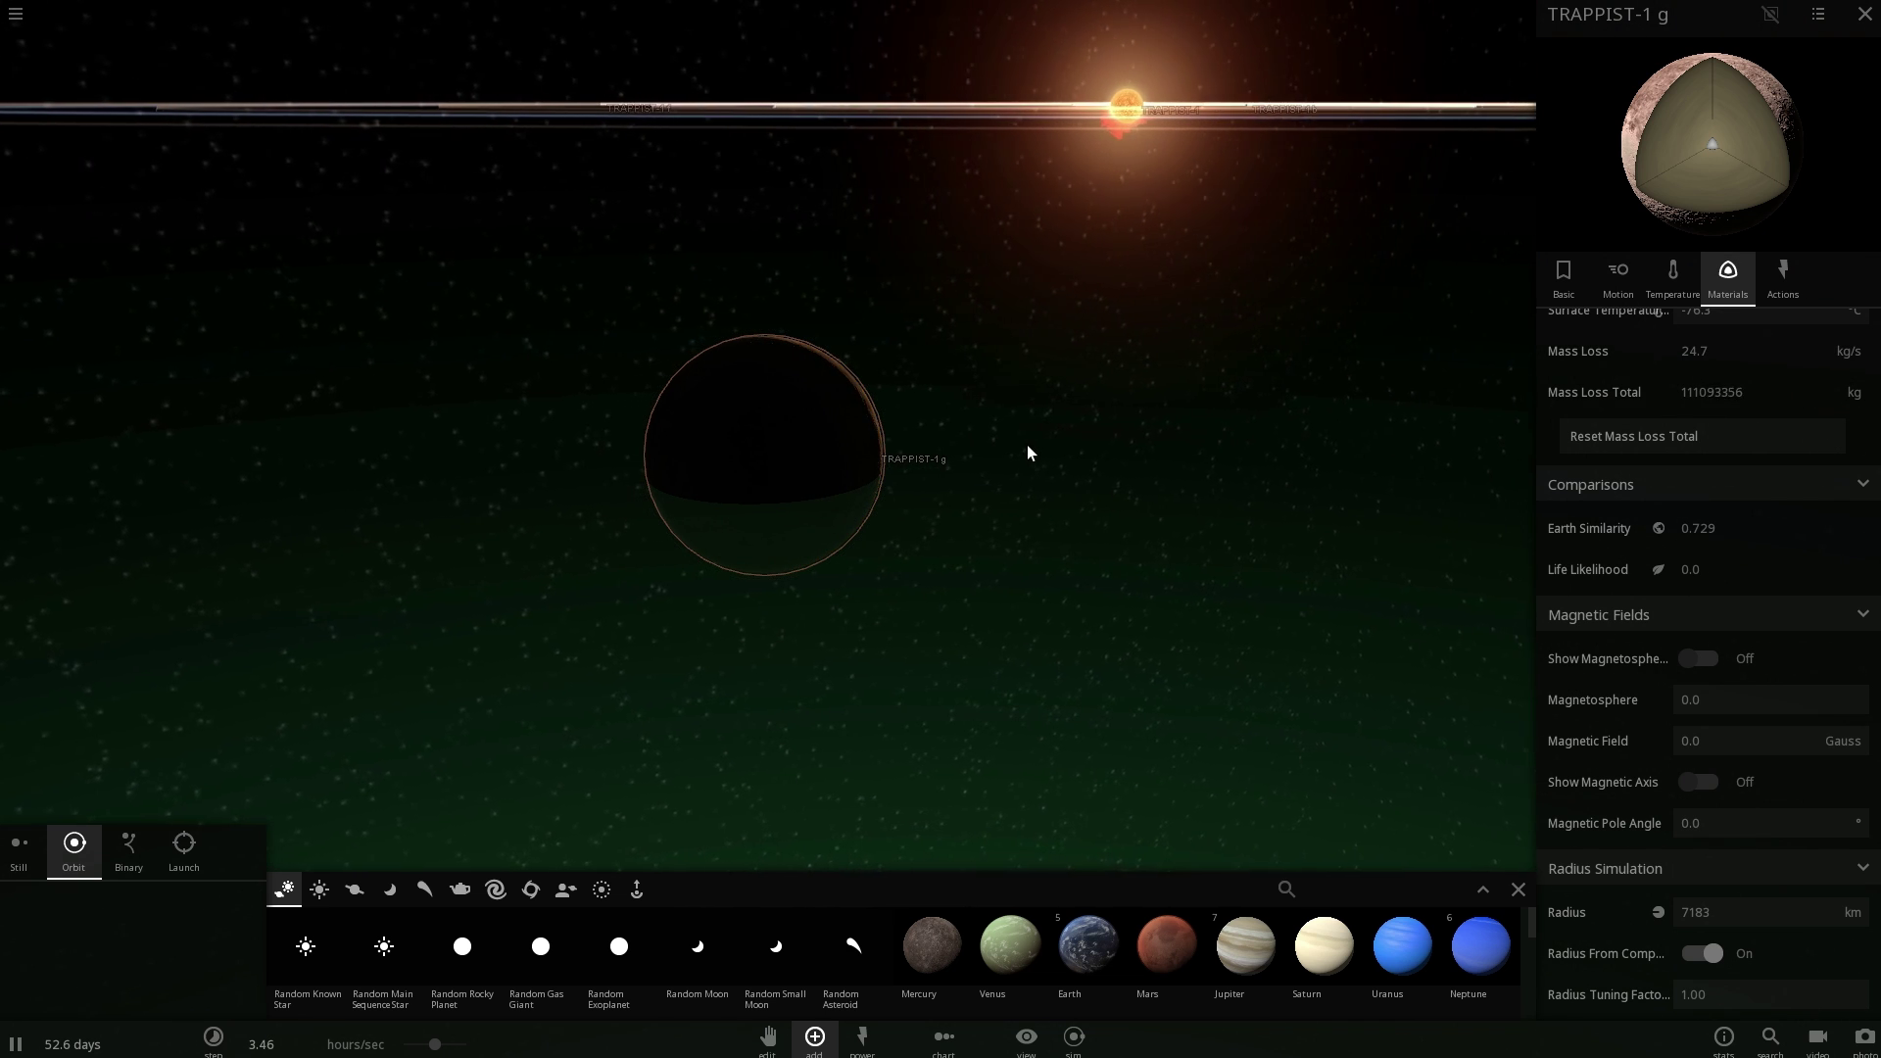
Turn on the magnetosphere display for TRAPPIST-1 g and keep the simulation running.
left_click(1684, 289)
left_click(1722, 274)
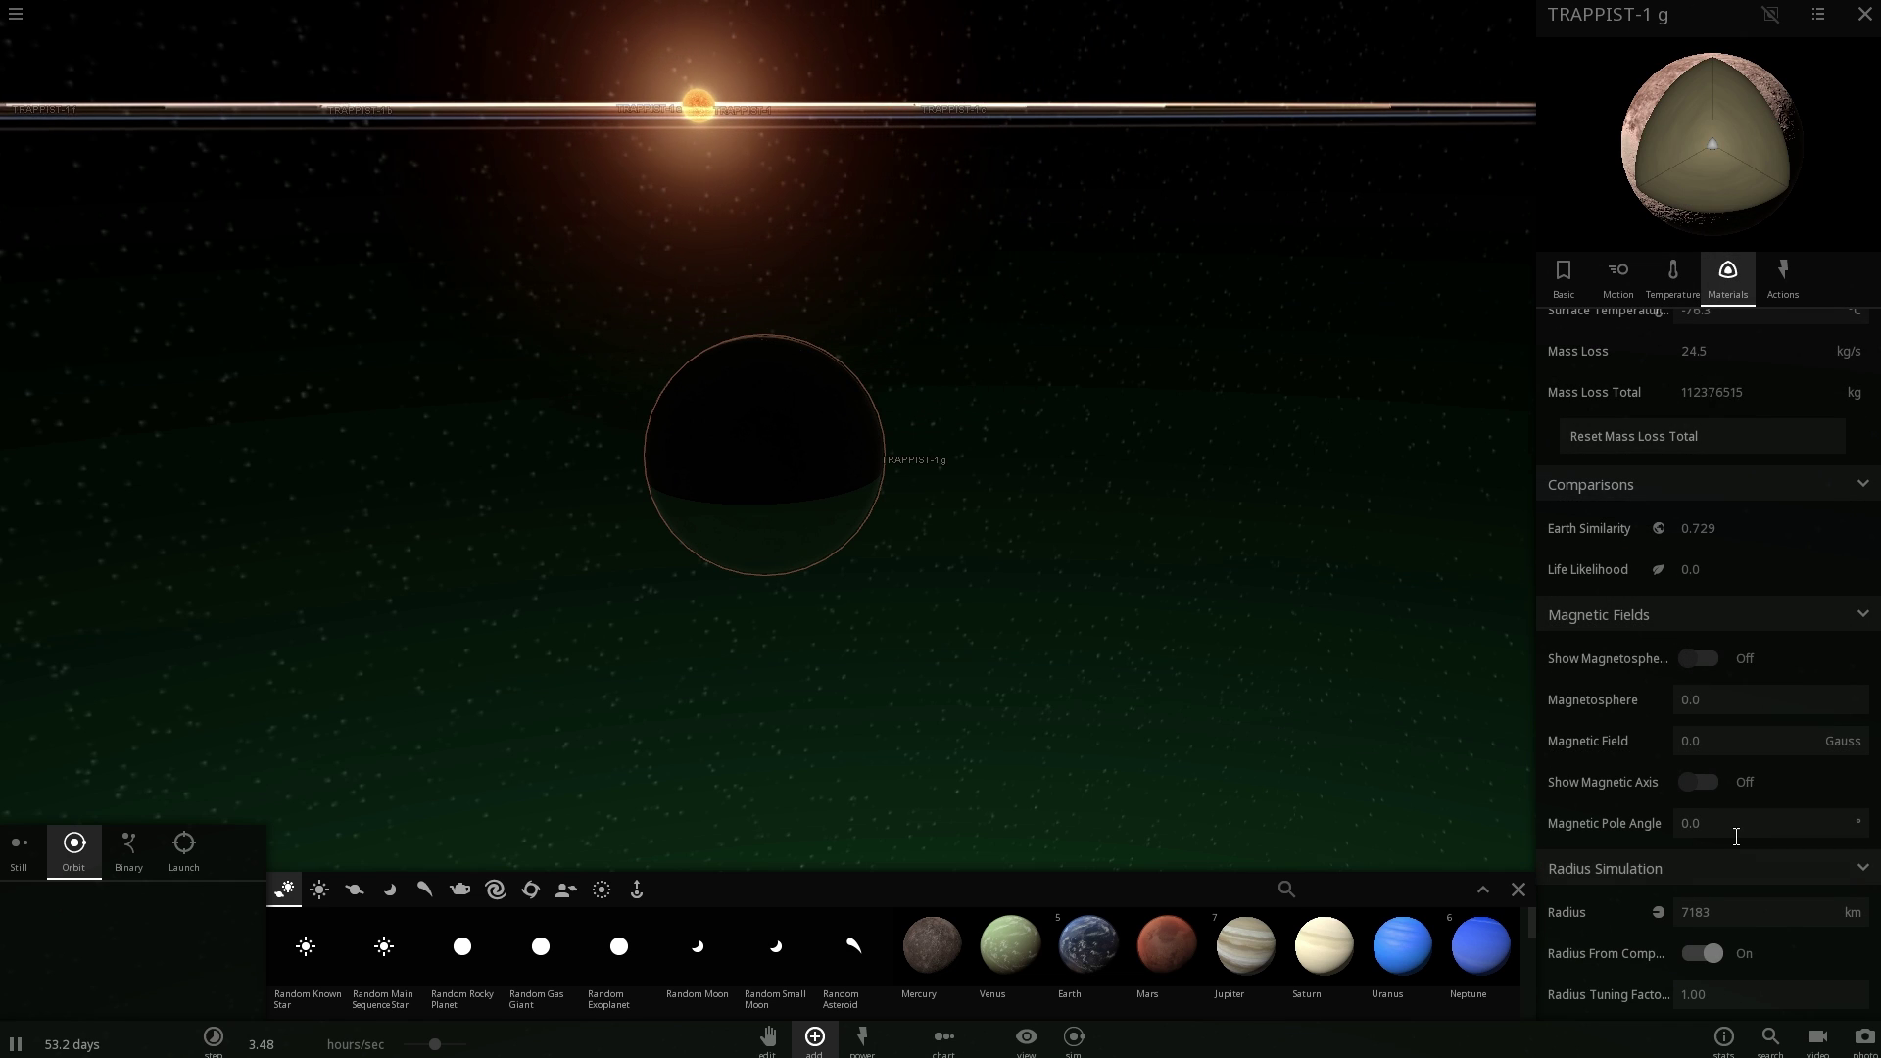
left_click(1702, 658)
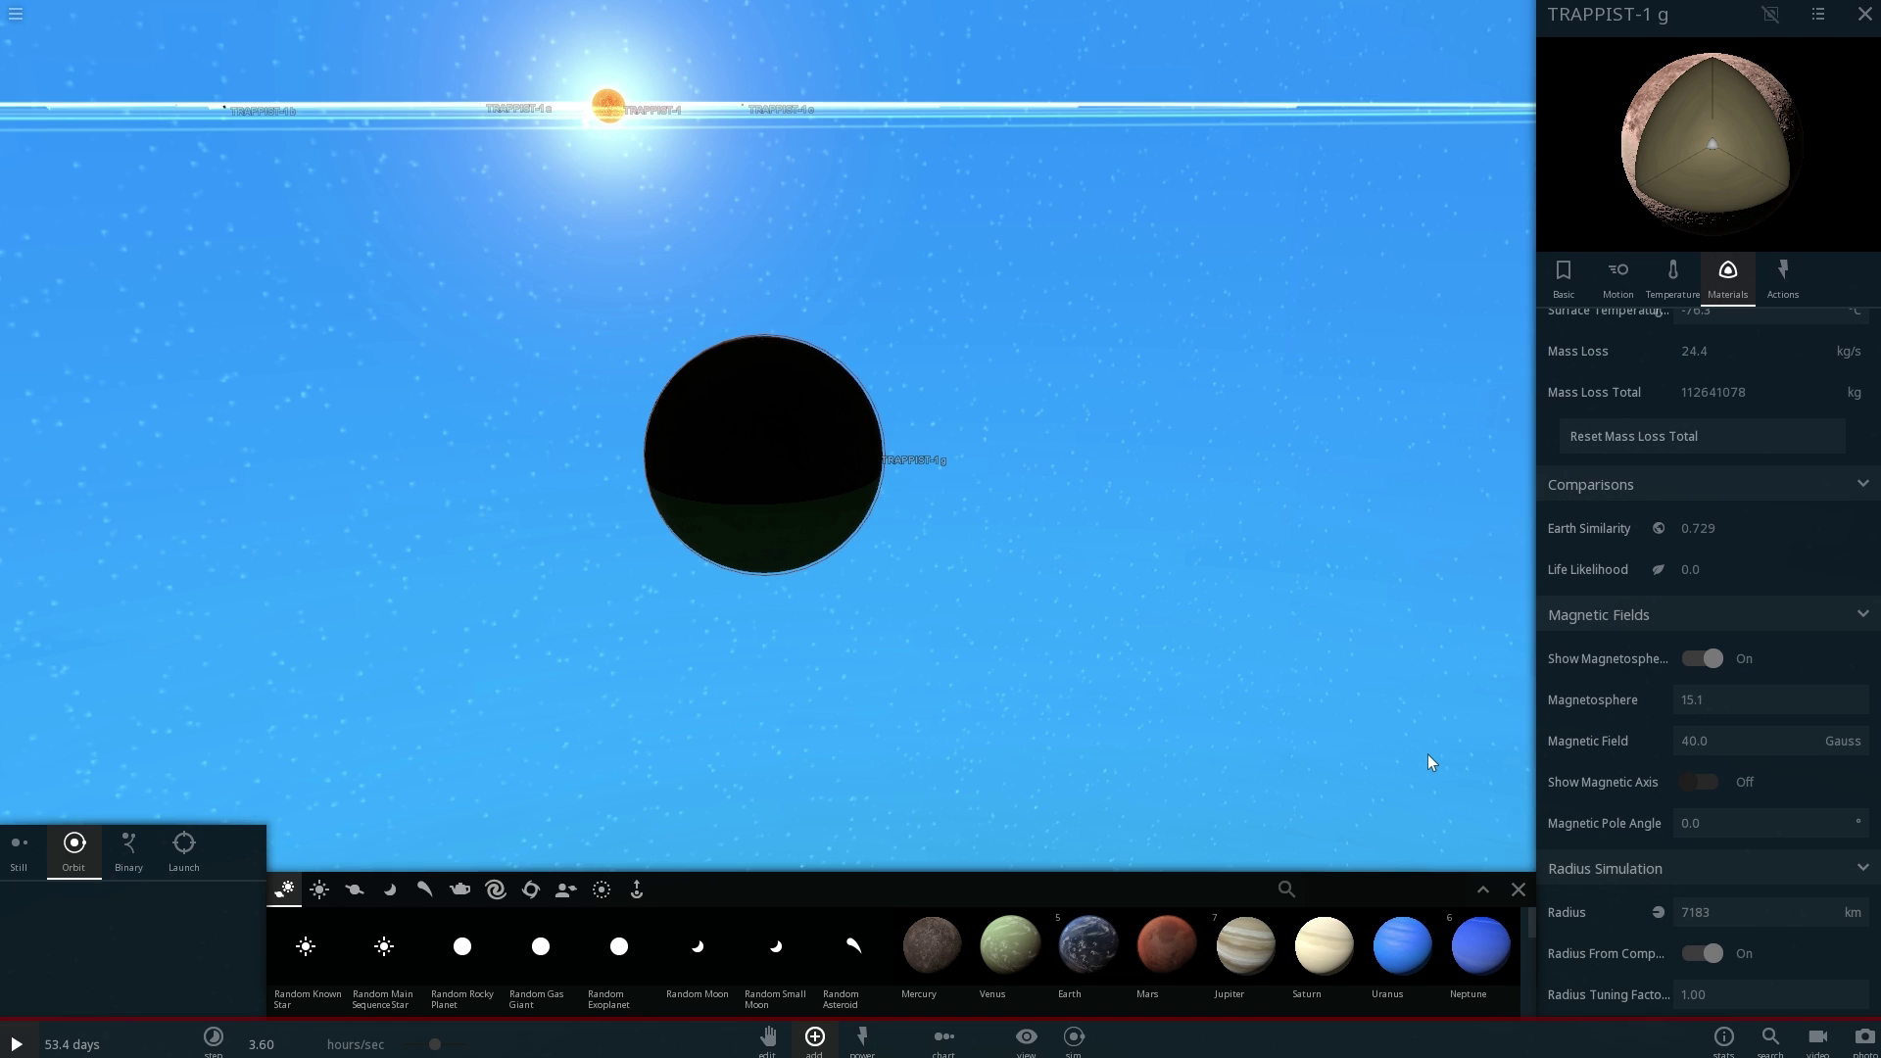
scroll(1105, 488, "down", 6)
key("space")
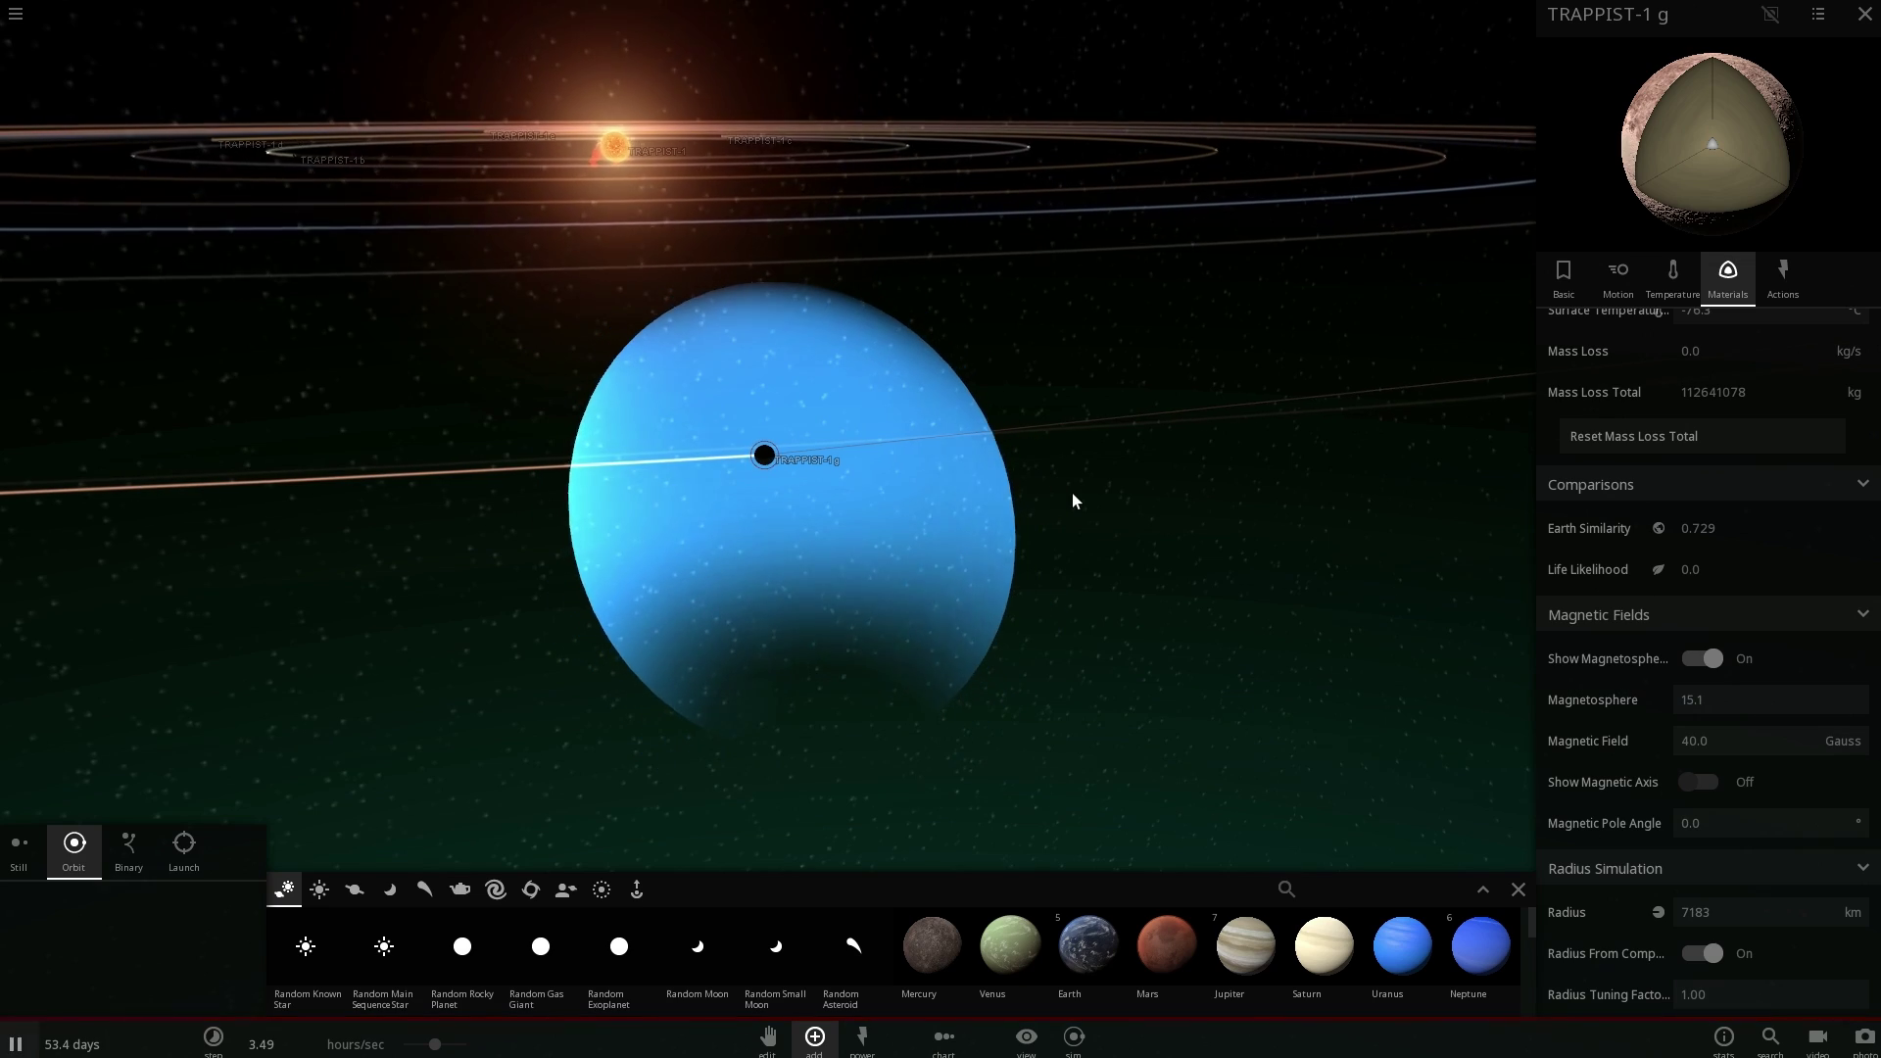
Examine the magnetosphere of TRAPPIST-1 g from several angles around the planet as it orbits the star.
left_click_drag(931, 500, 630, 495)
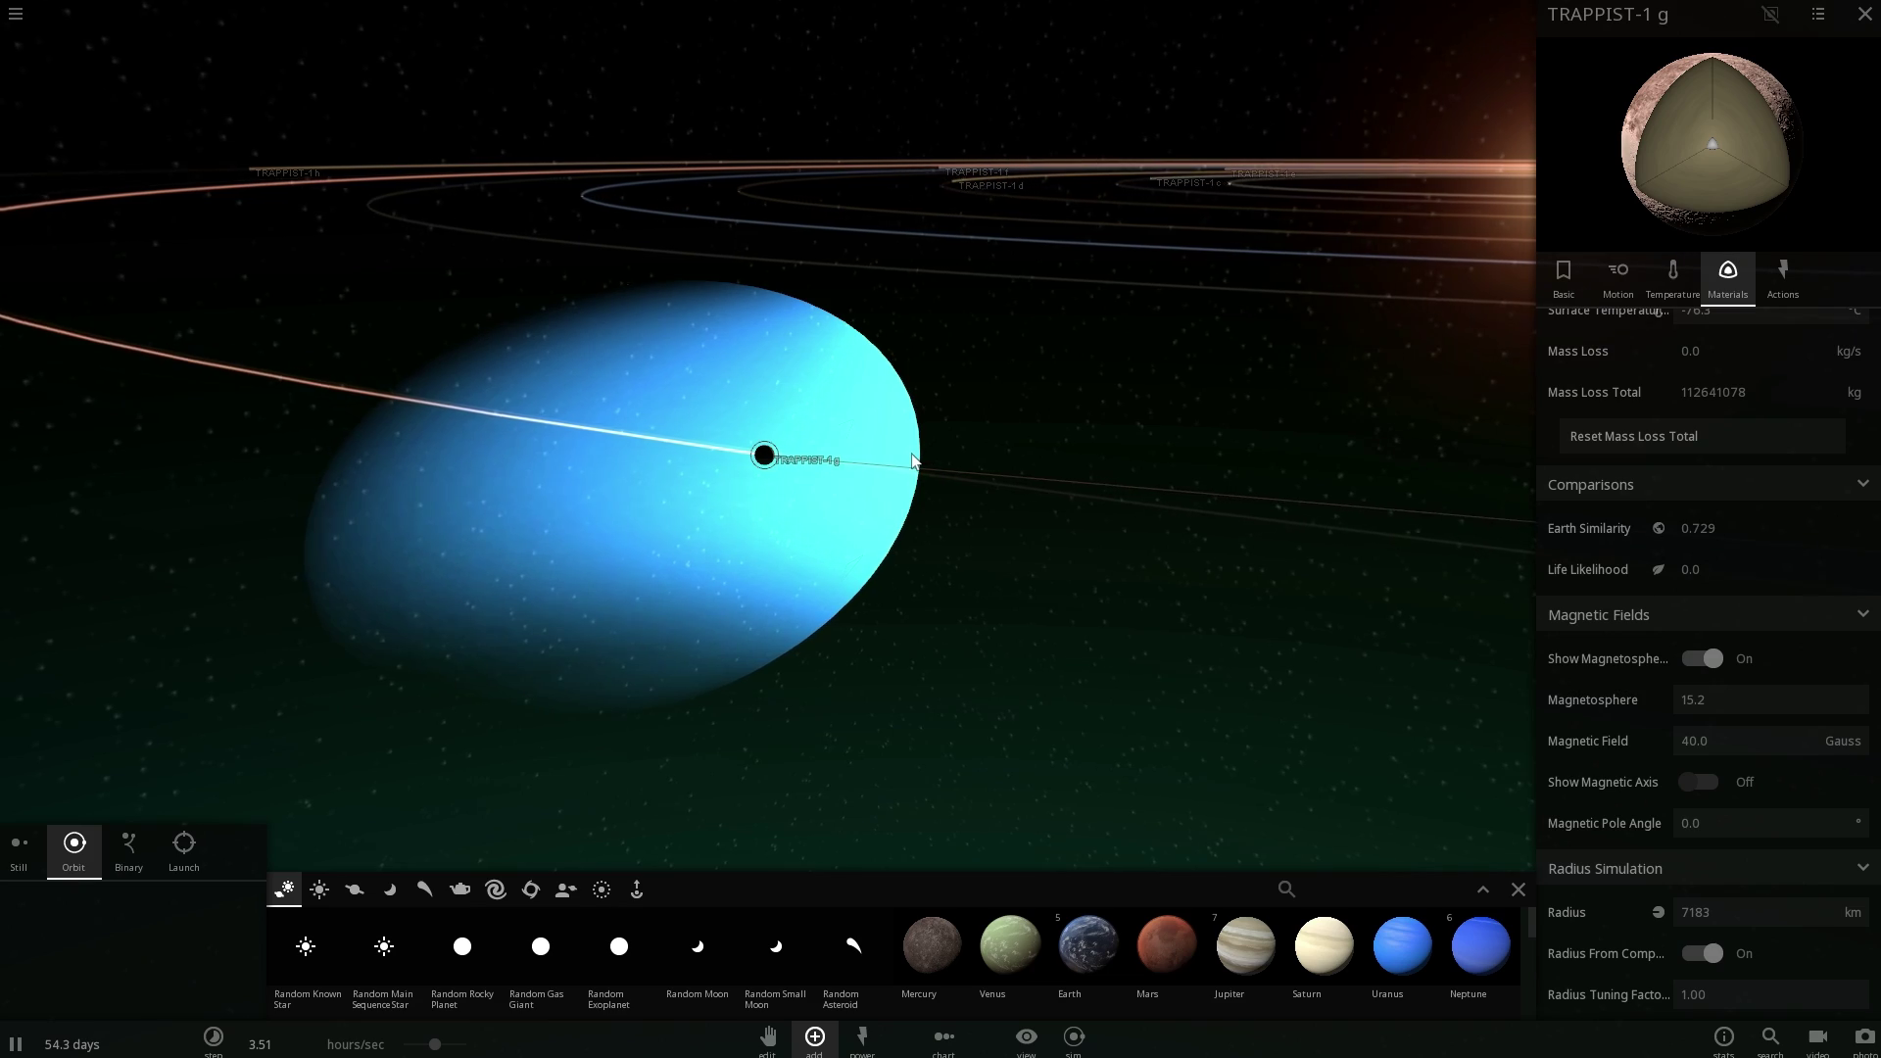
left_click_drag(913, 461, 1037, 431)
scroll(825, 421, "up", 3)
scroll(825, 420, "down", 3)
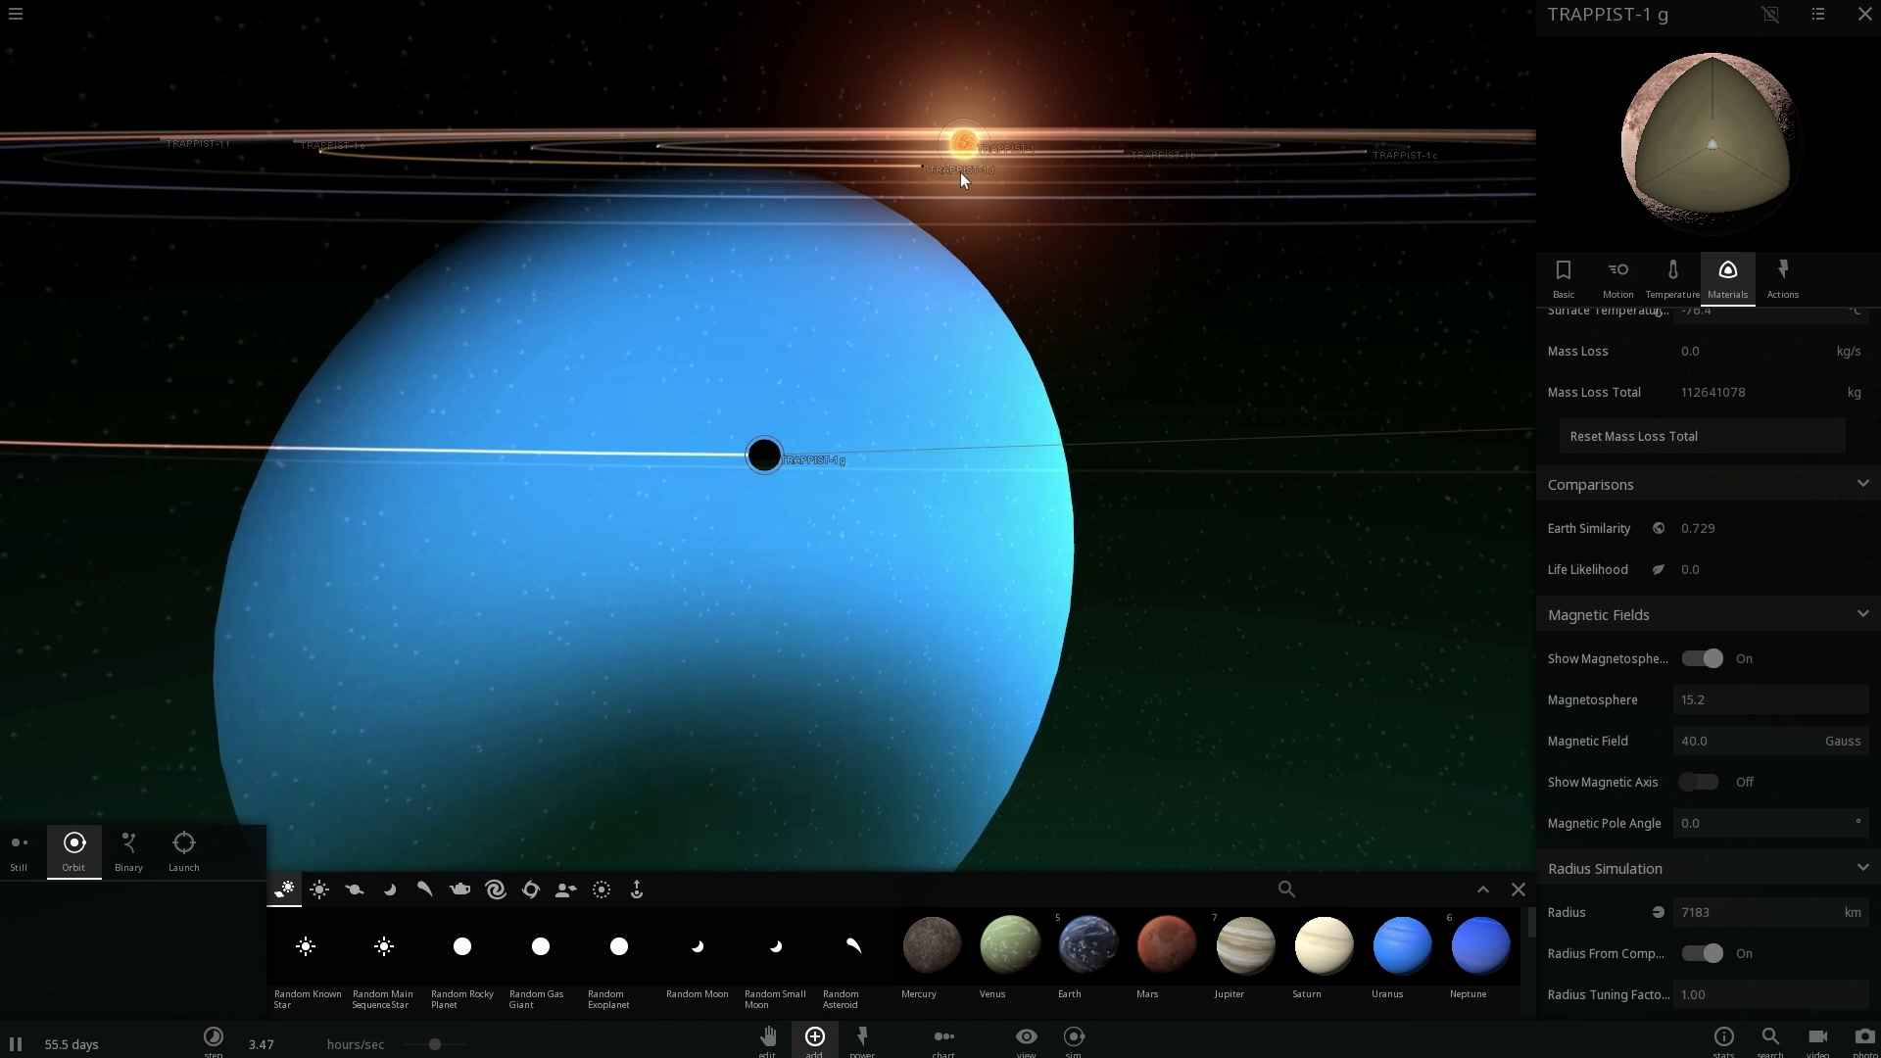
left_click_drag(973, 298, 1048, 291)
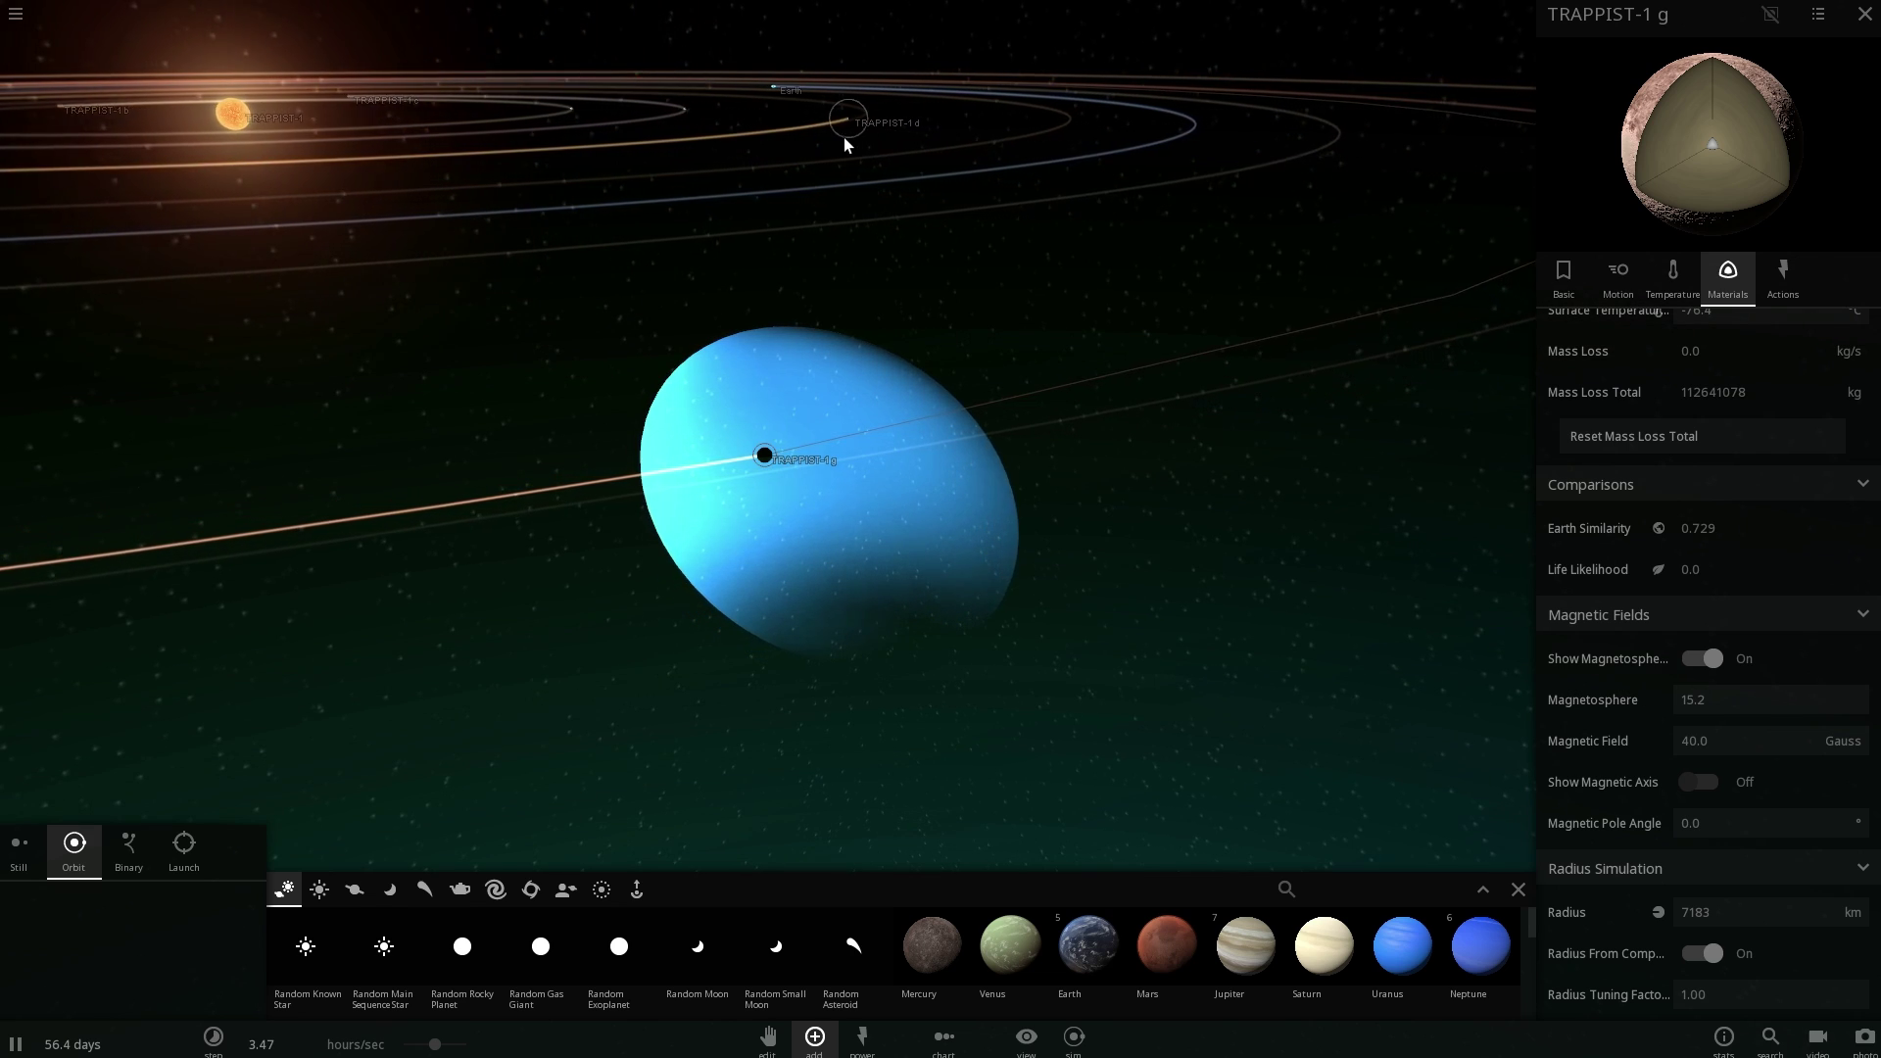
Focus on Earth again and inspect its surface and magnetosphere up close, then within the whole system.
scroll(845, 204, "down", 3)
double_click(623, 152)
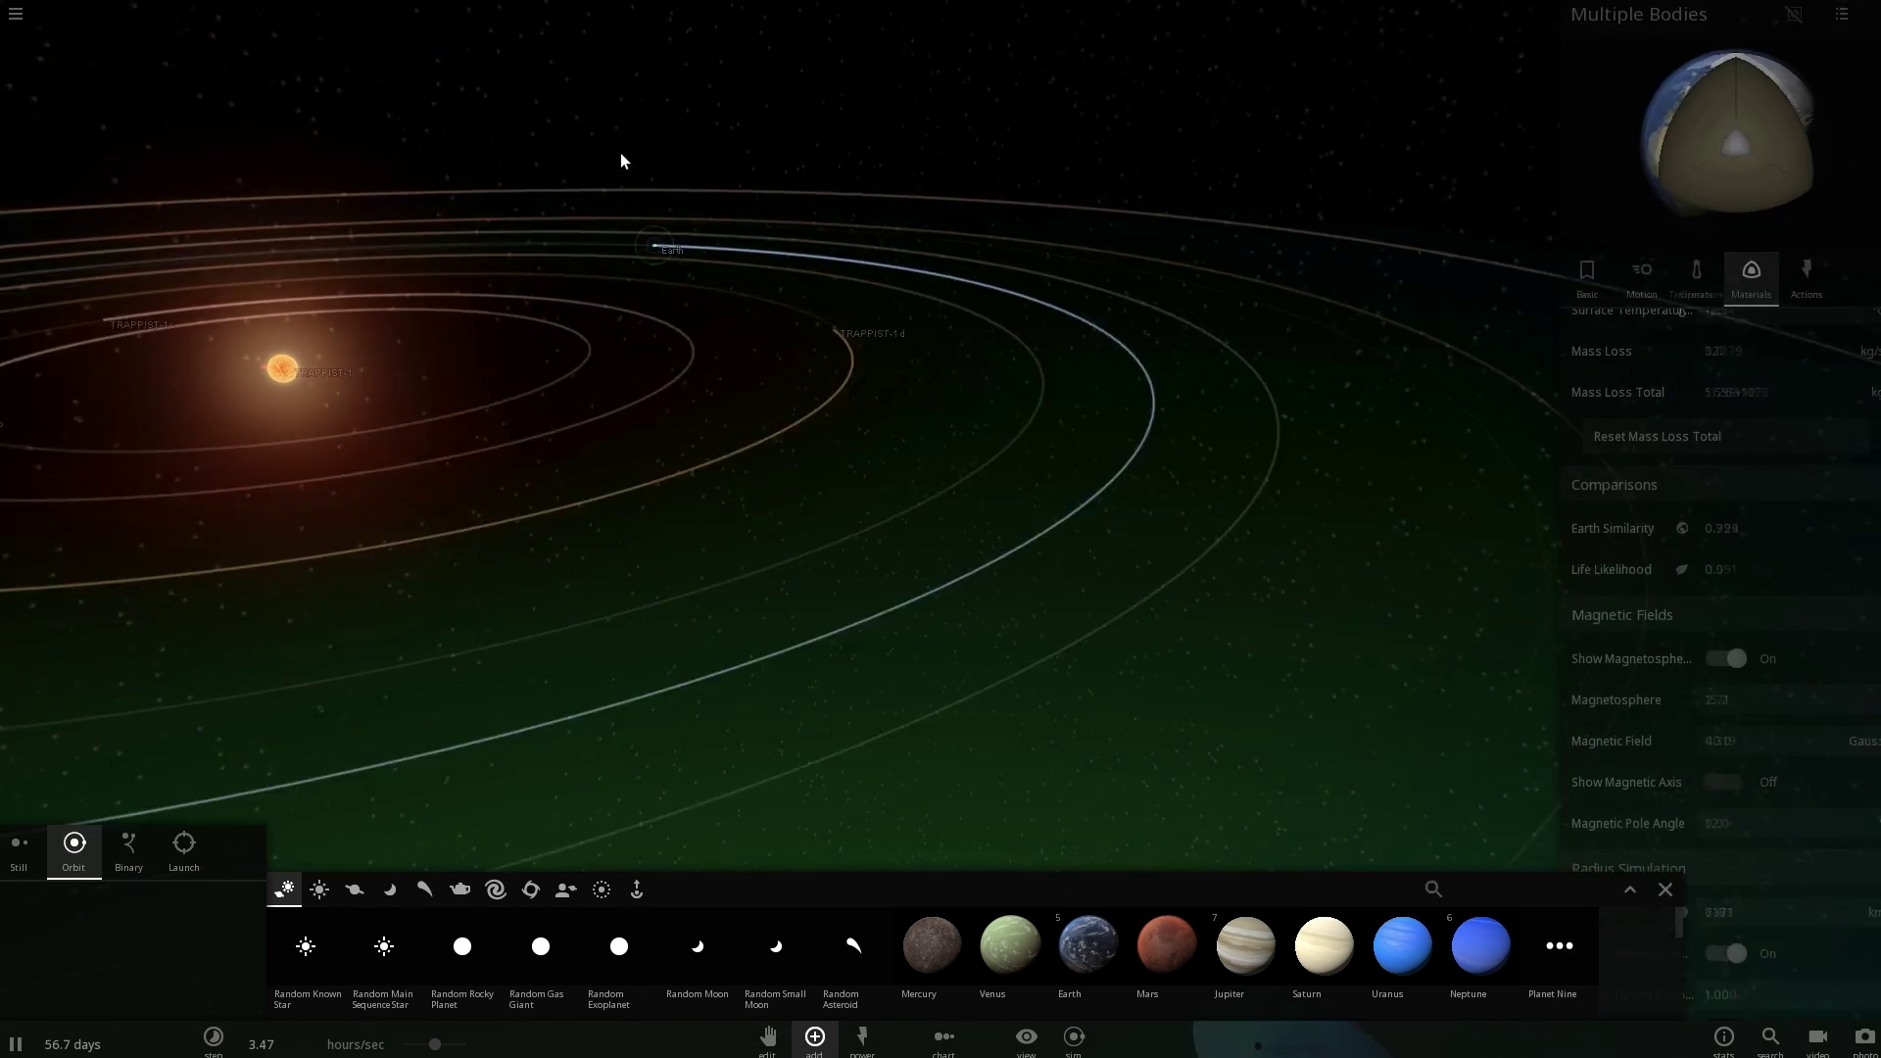
left_click(882, 448)
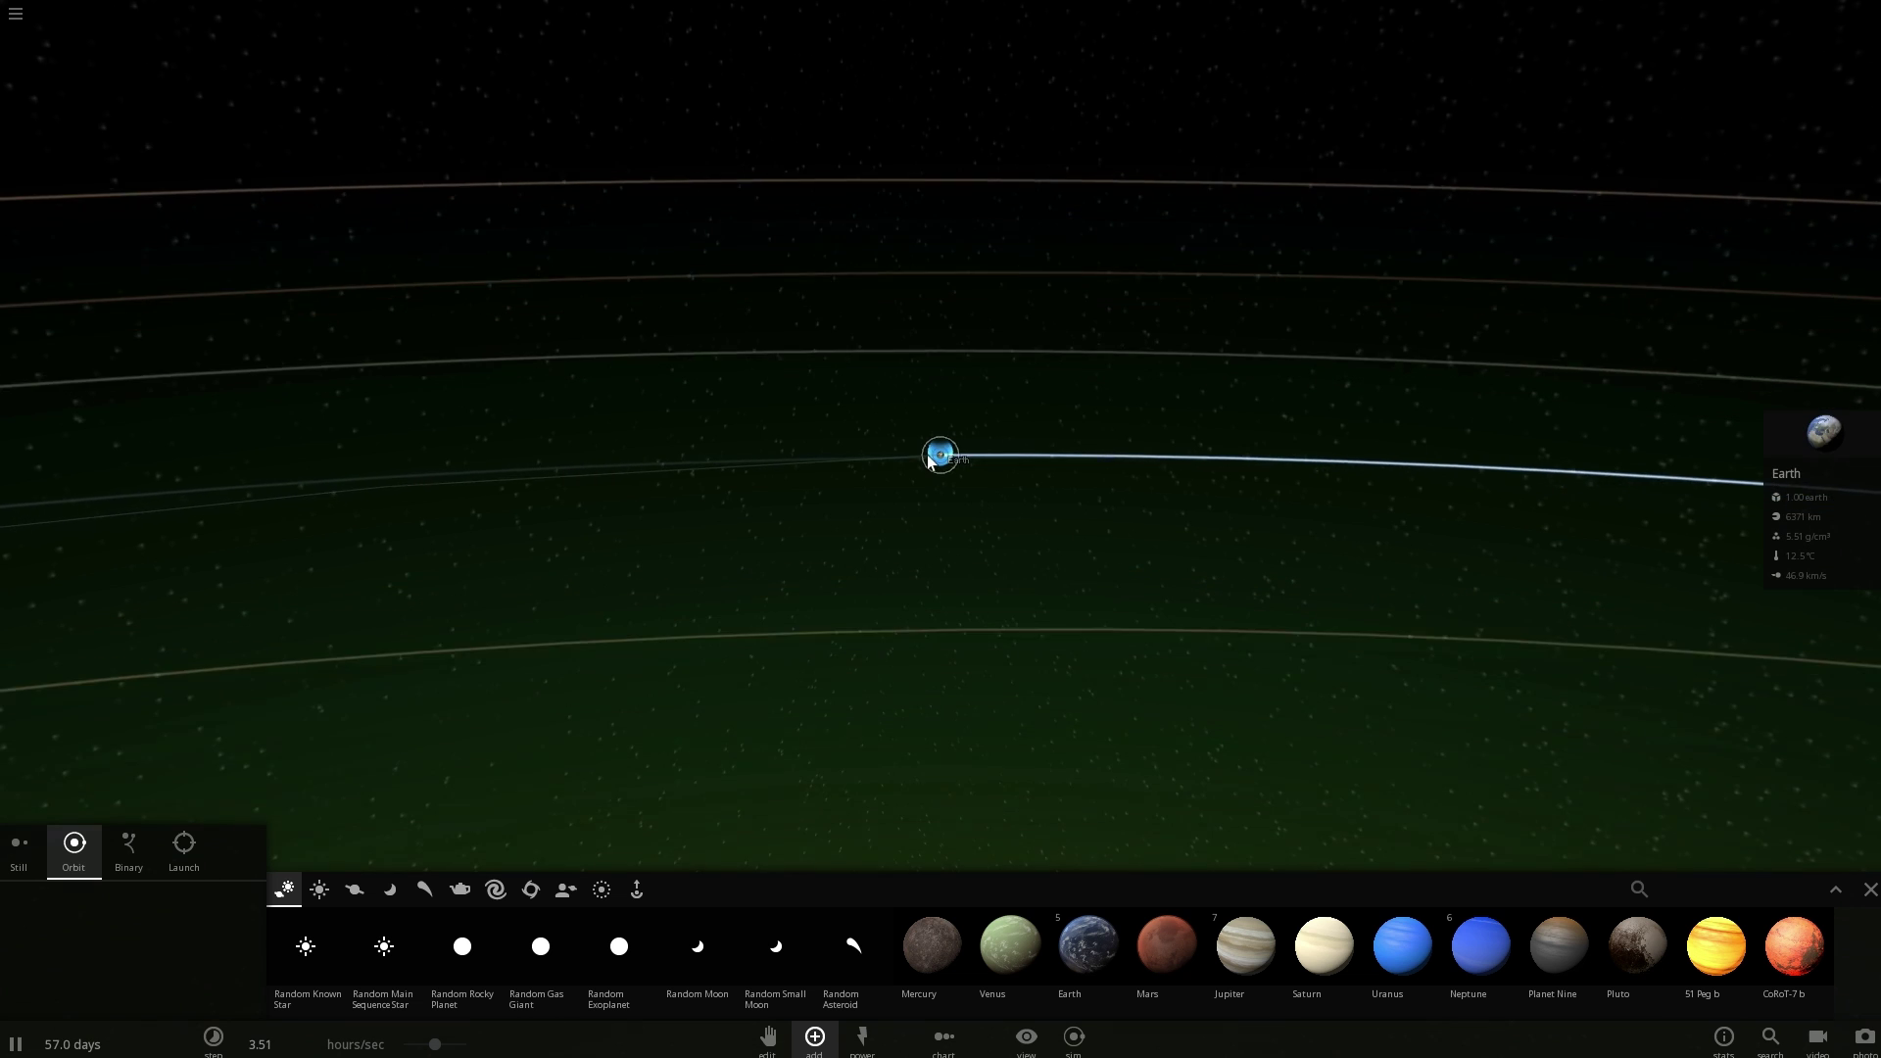
scroll(928, 454, "up", 5)
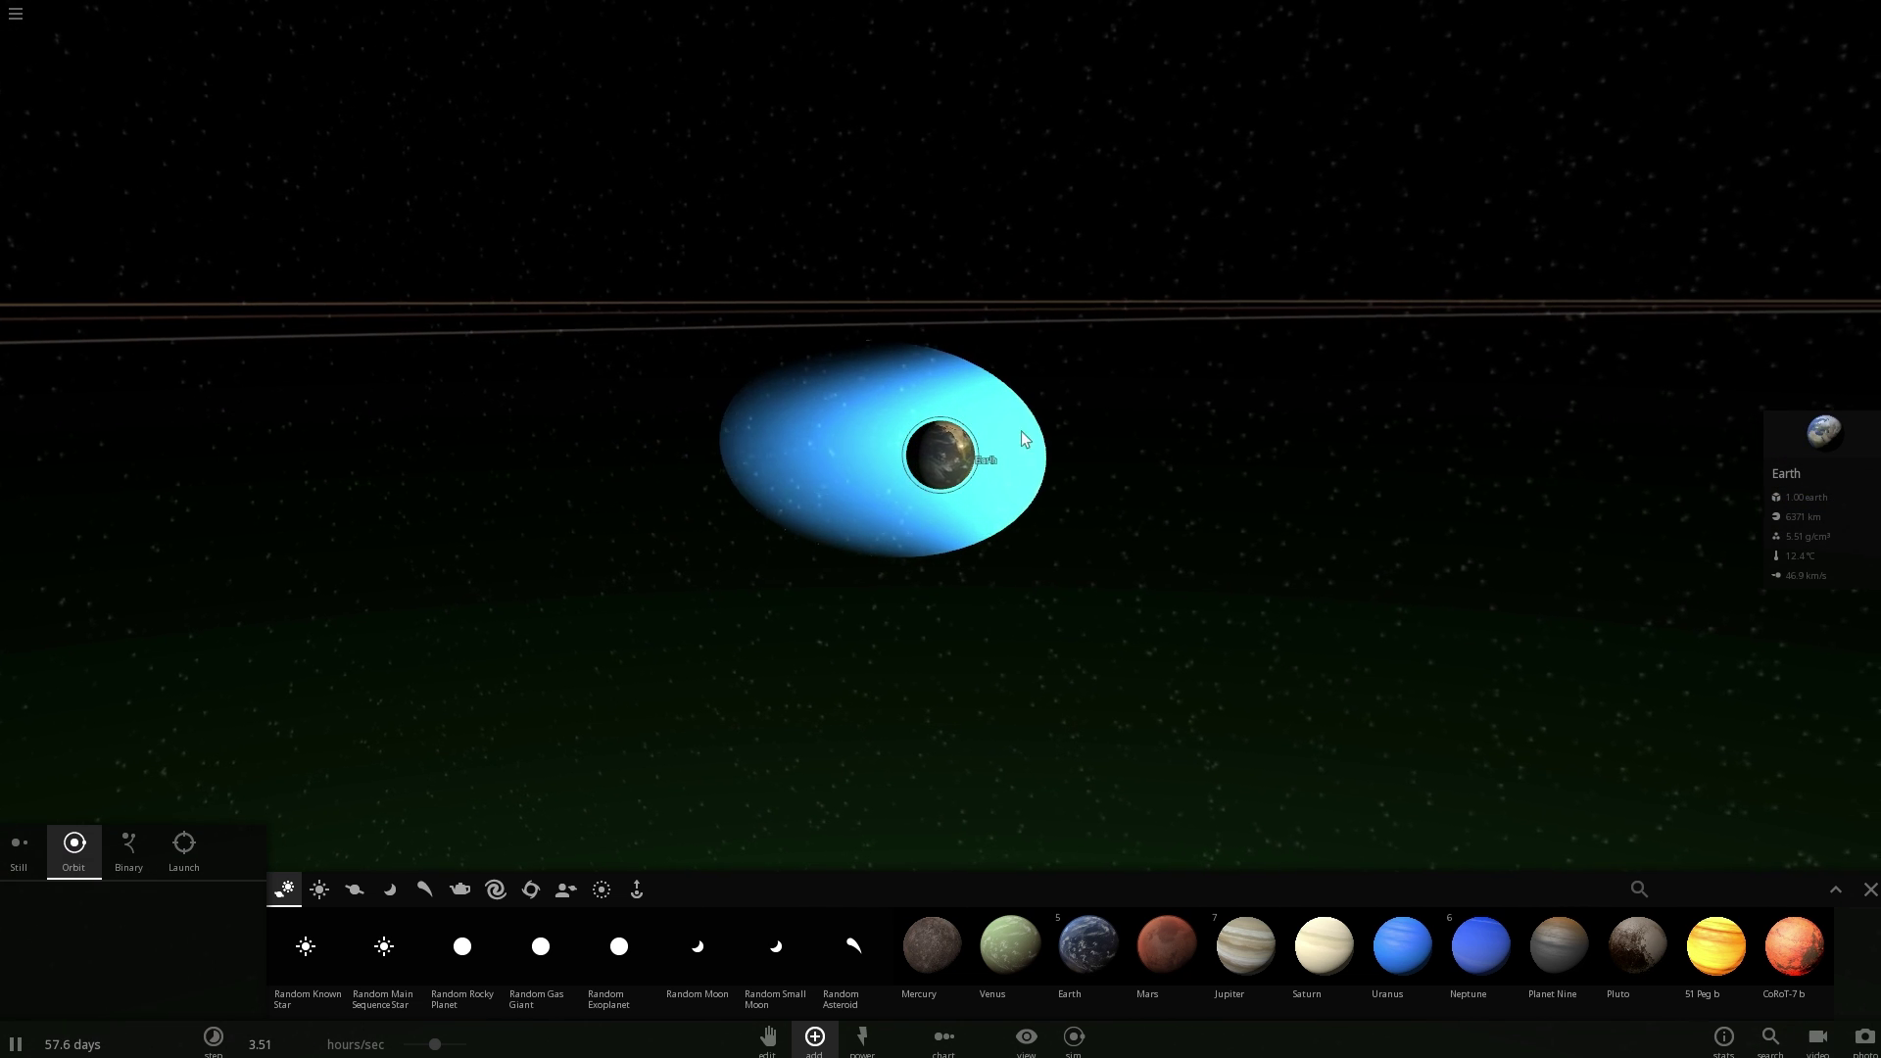
scroll(1019, 468, "up", 5)
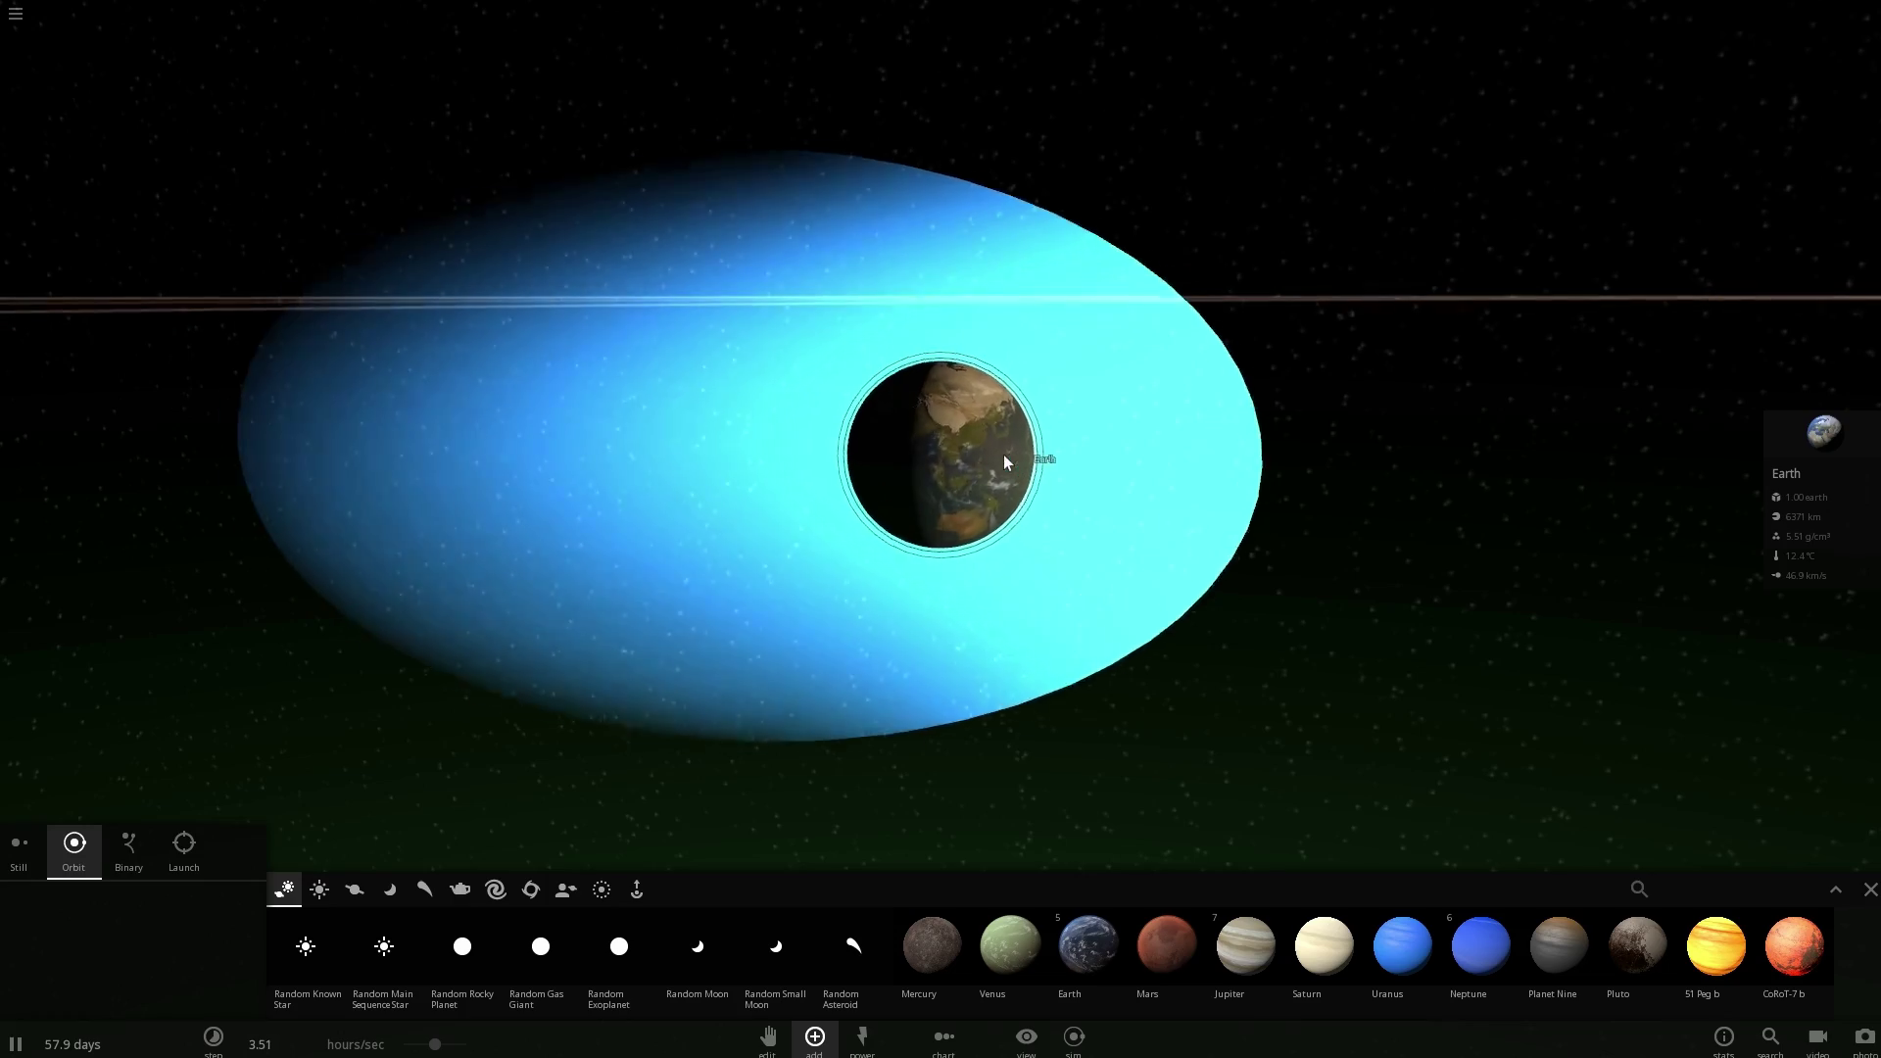
scroll(1003, 455, "up", 5)
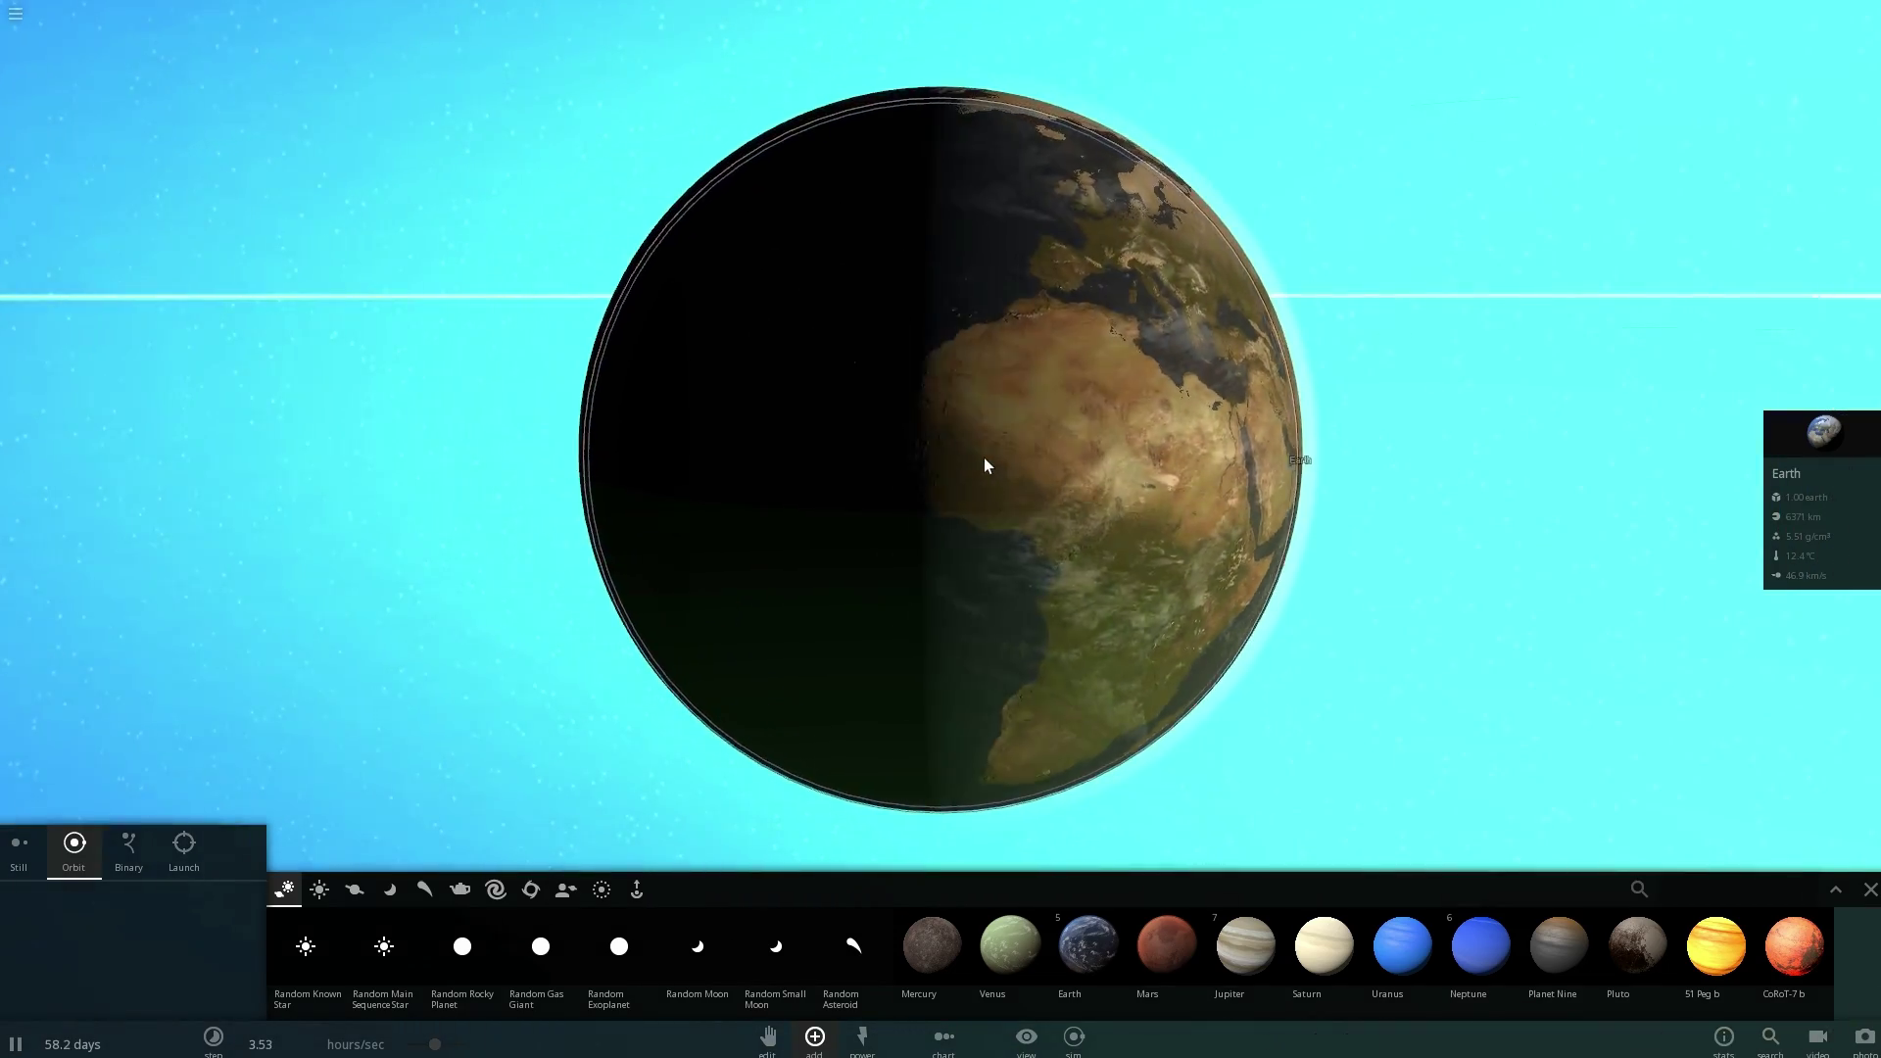
scroll(983, 457, "down", 5)
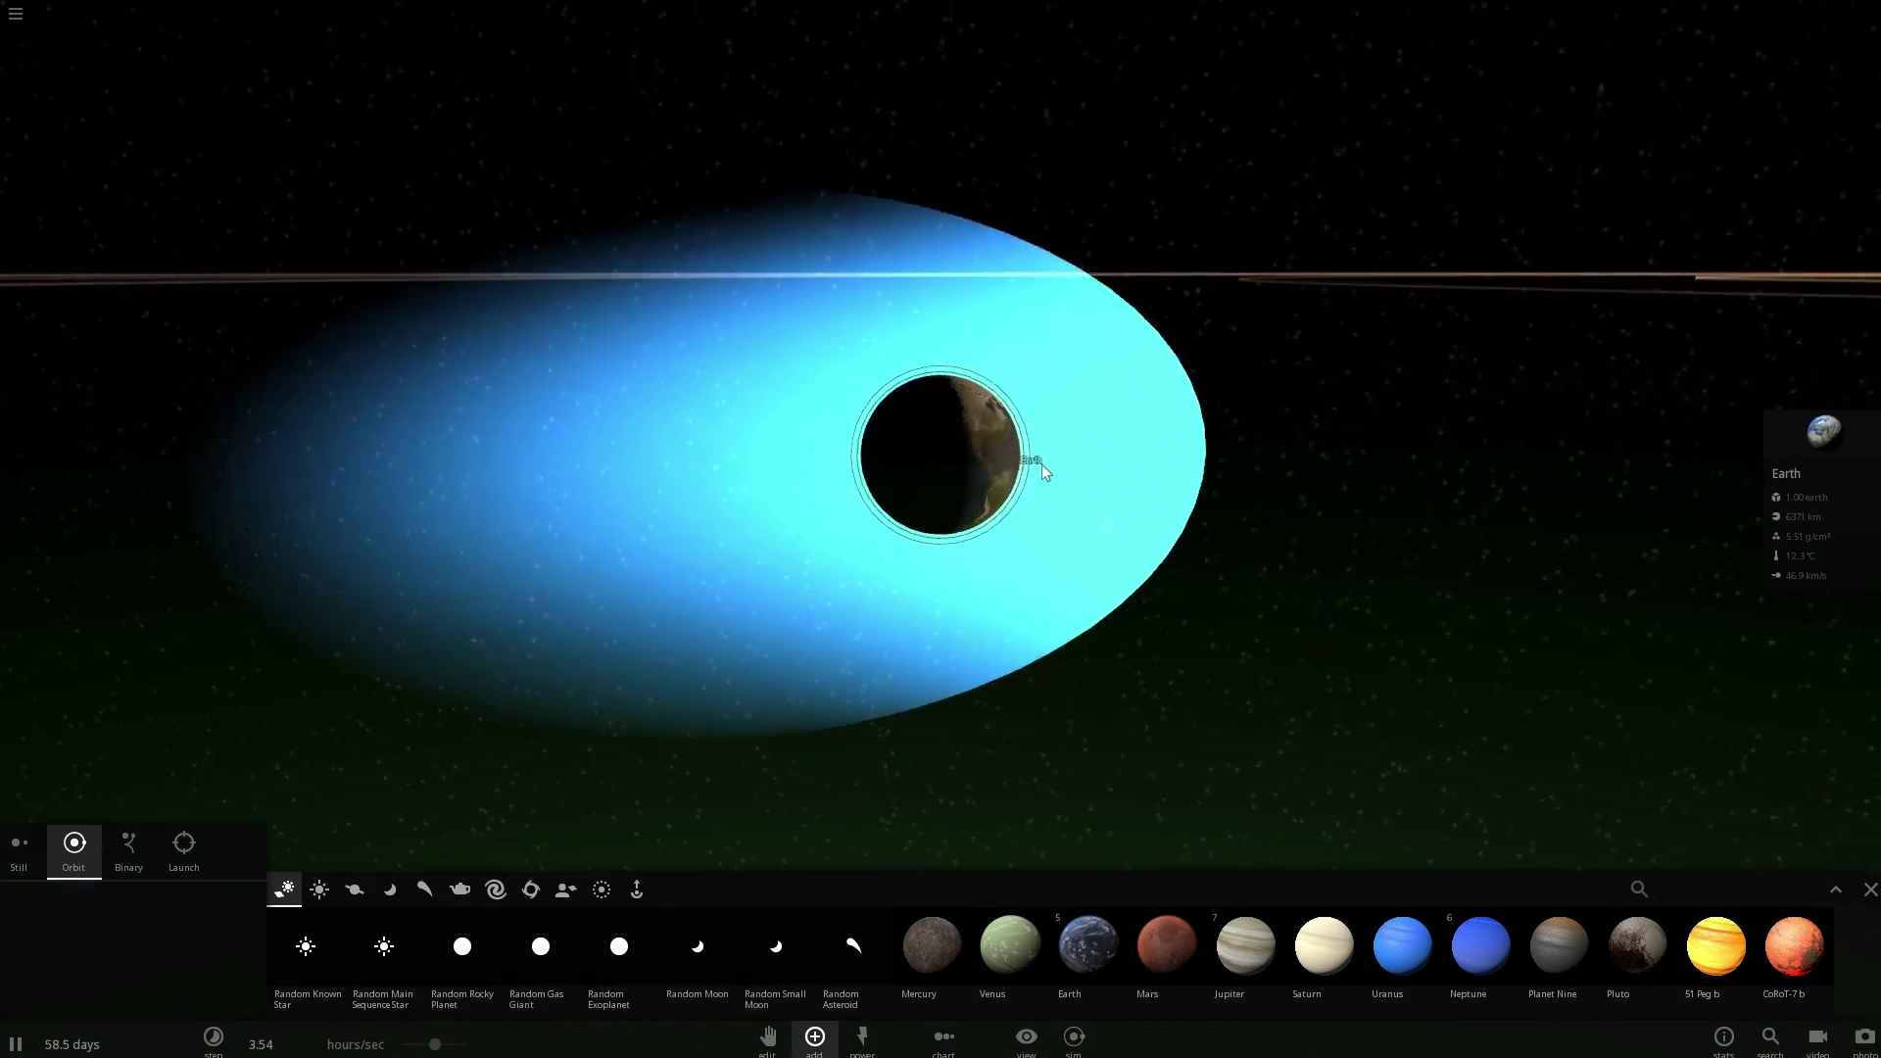
scroll(1043, 465, "down", 10)
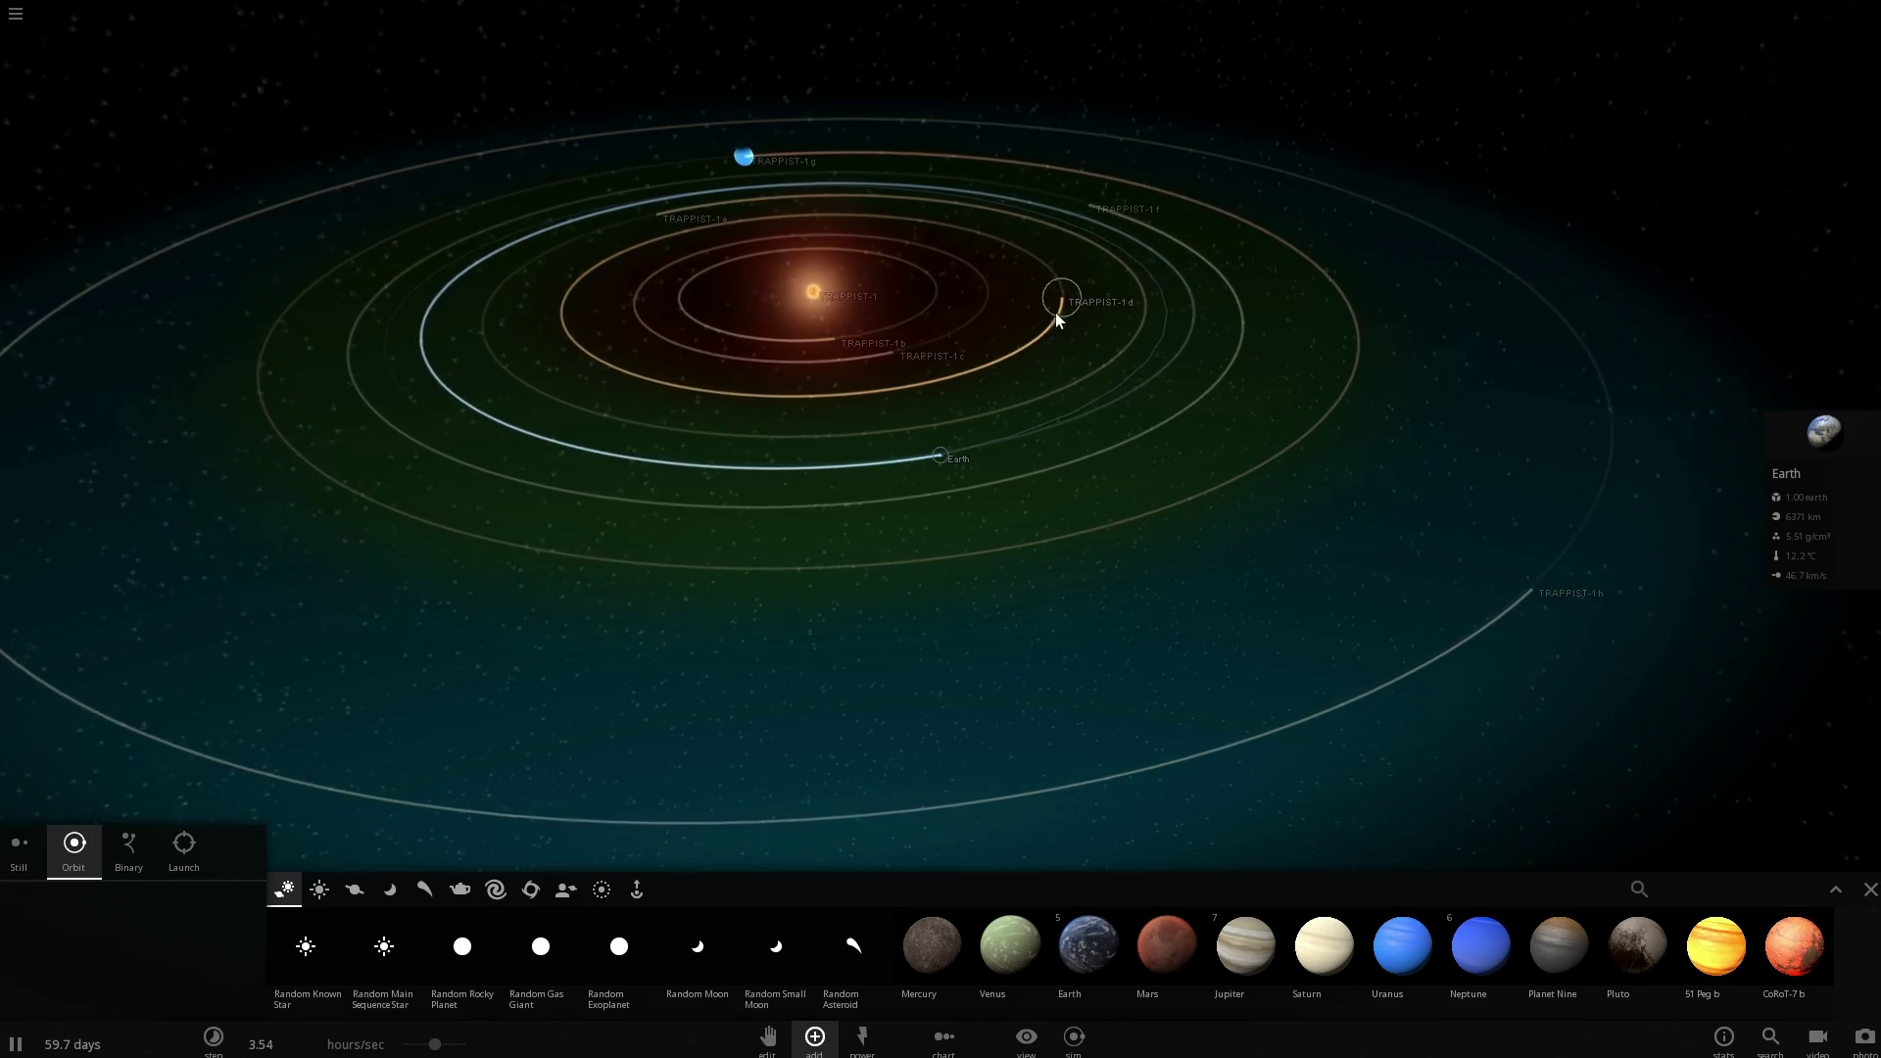
Focus on TRAPPIST-1 d and inspect the planet and its orbit around the star.
left_click(1056, 314)
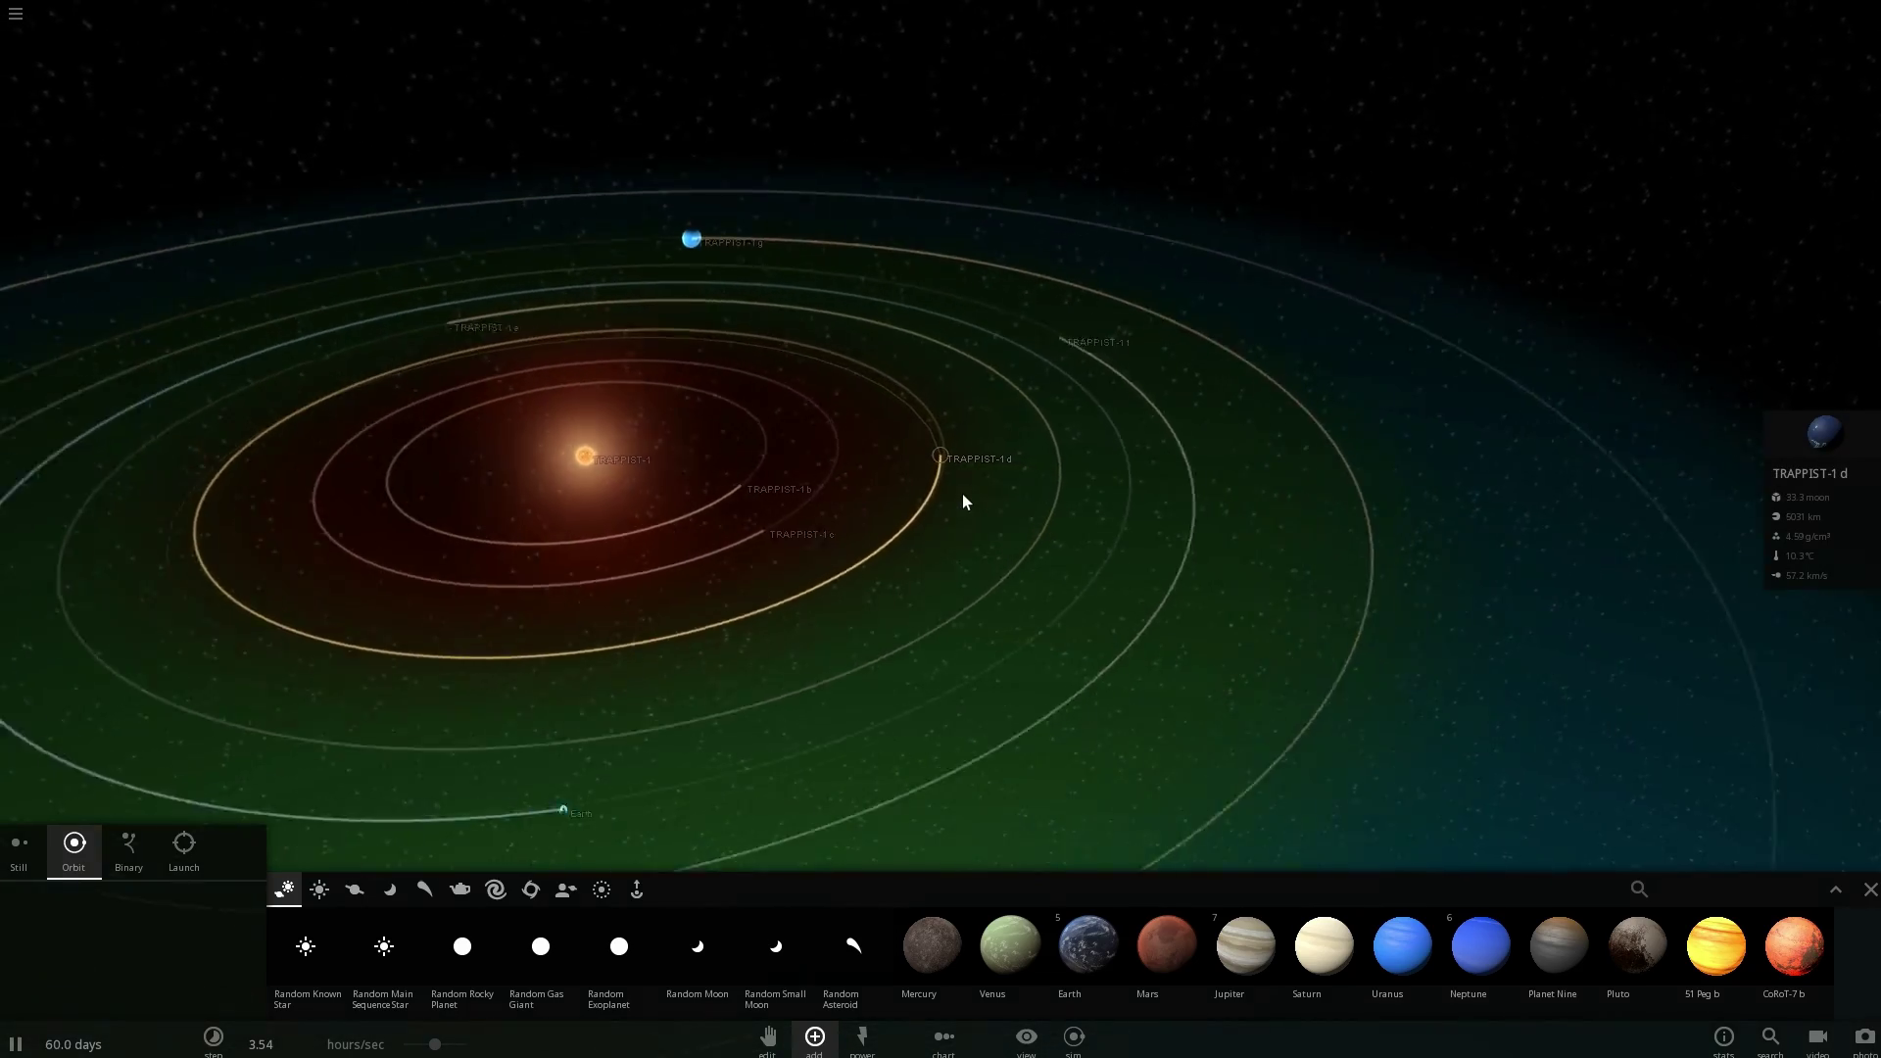
left_click_drag(962, 494, 885, 495)
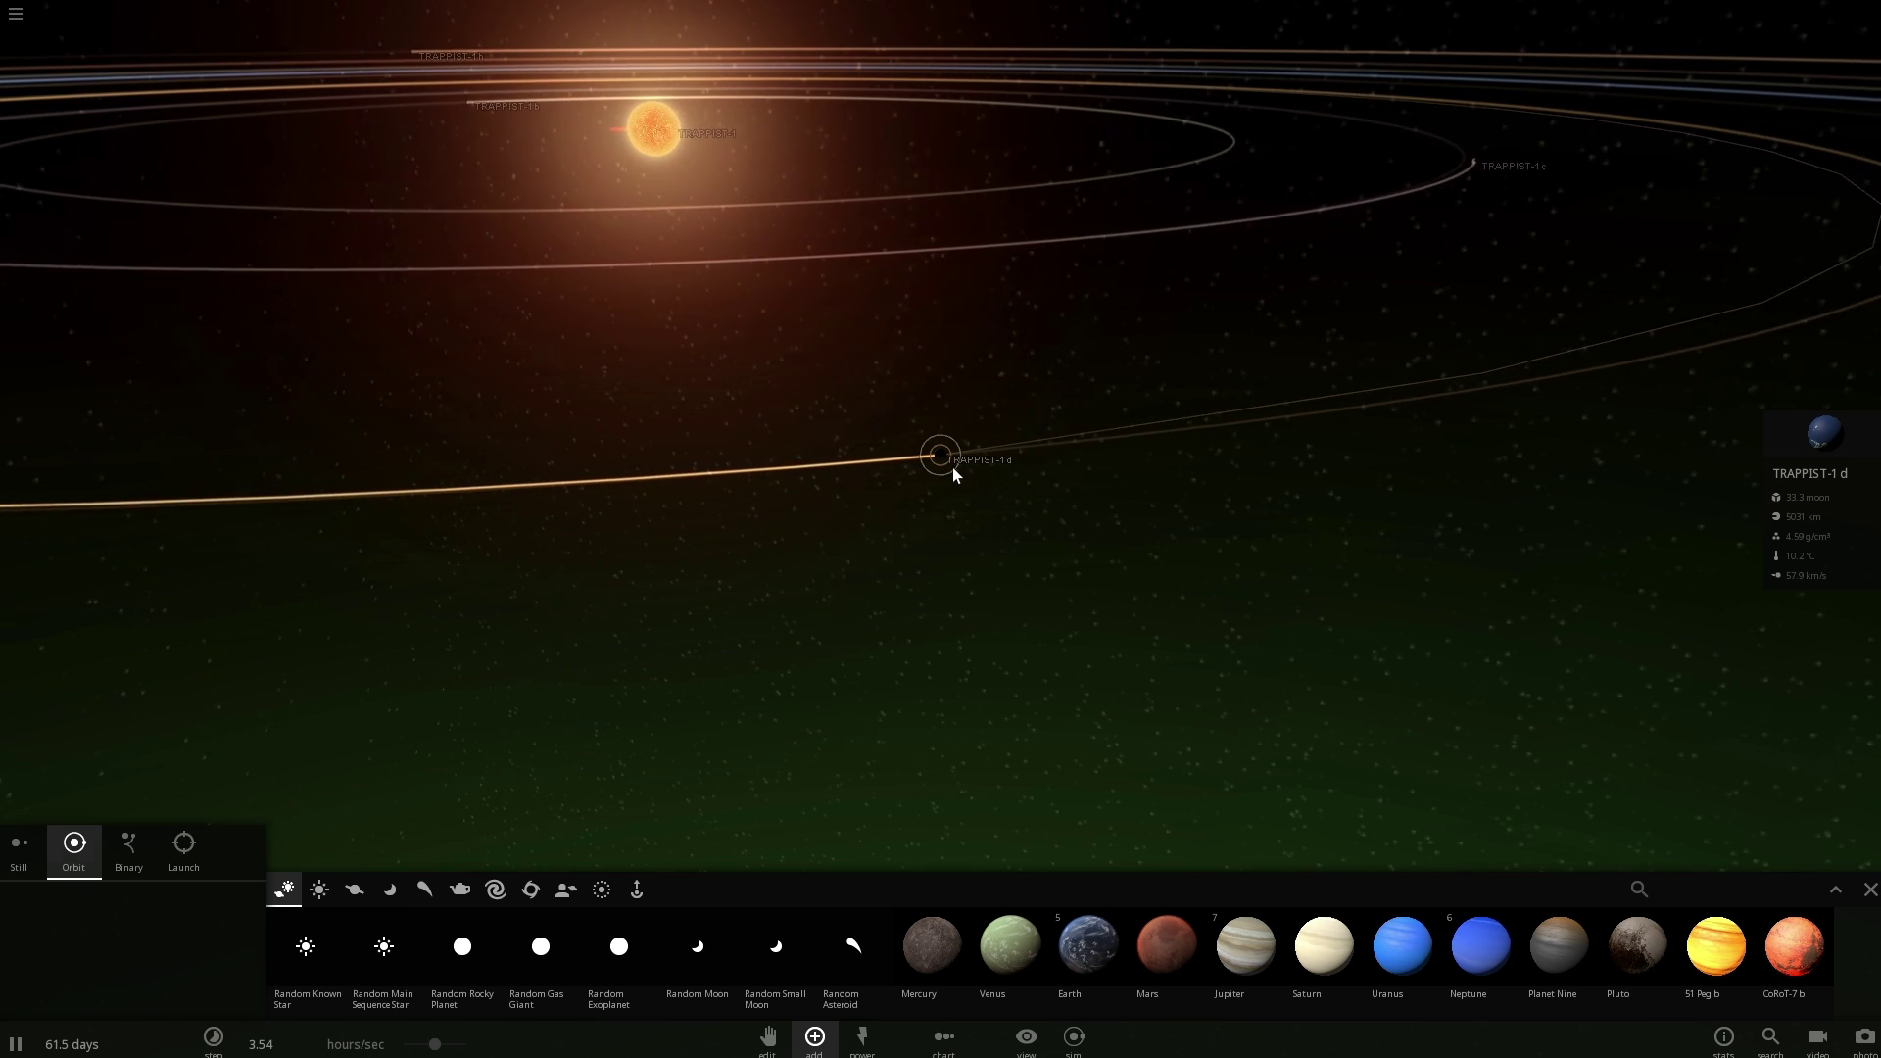
scroll(944, 466, "up", 5)
scroll(984, 464, "down", 3)
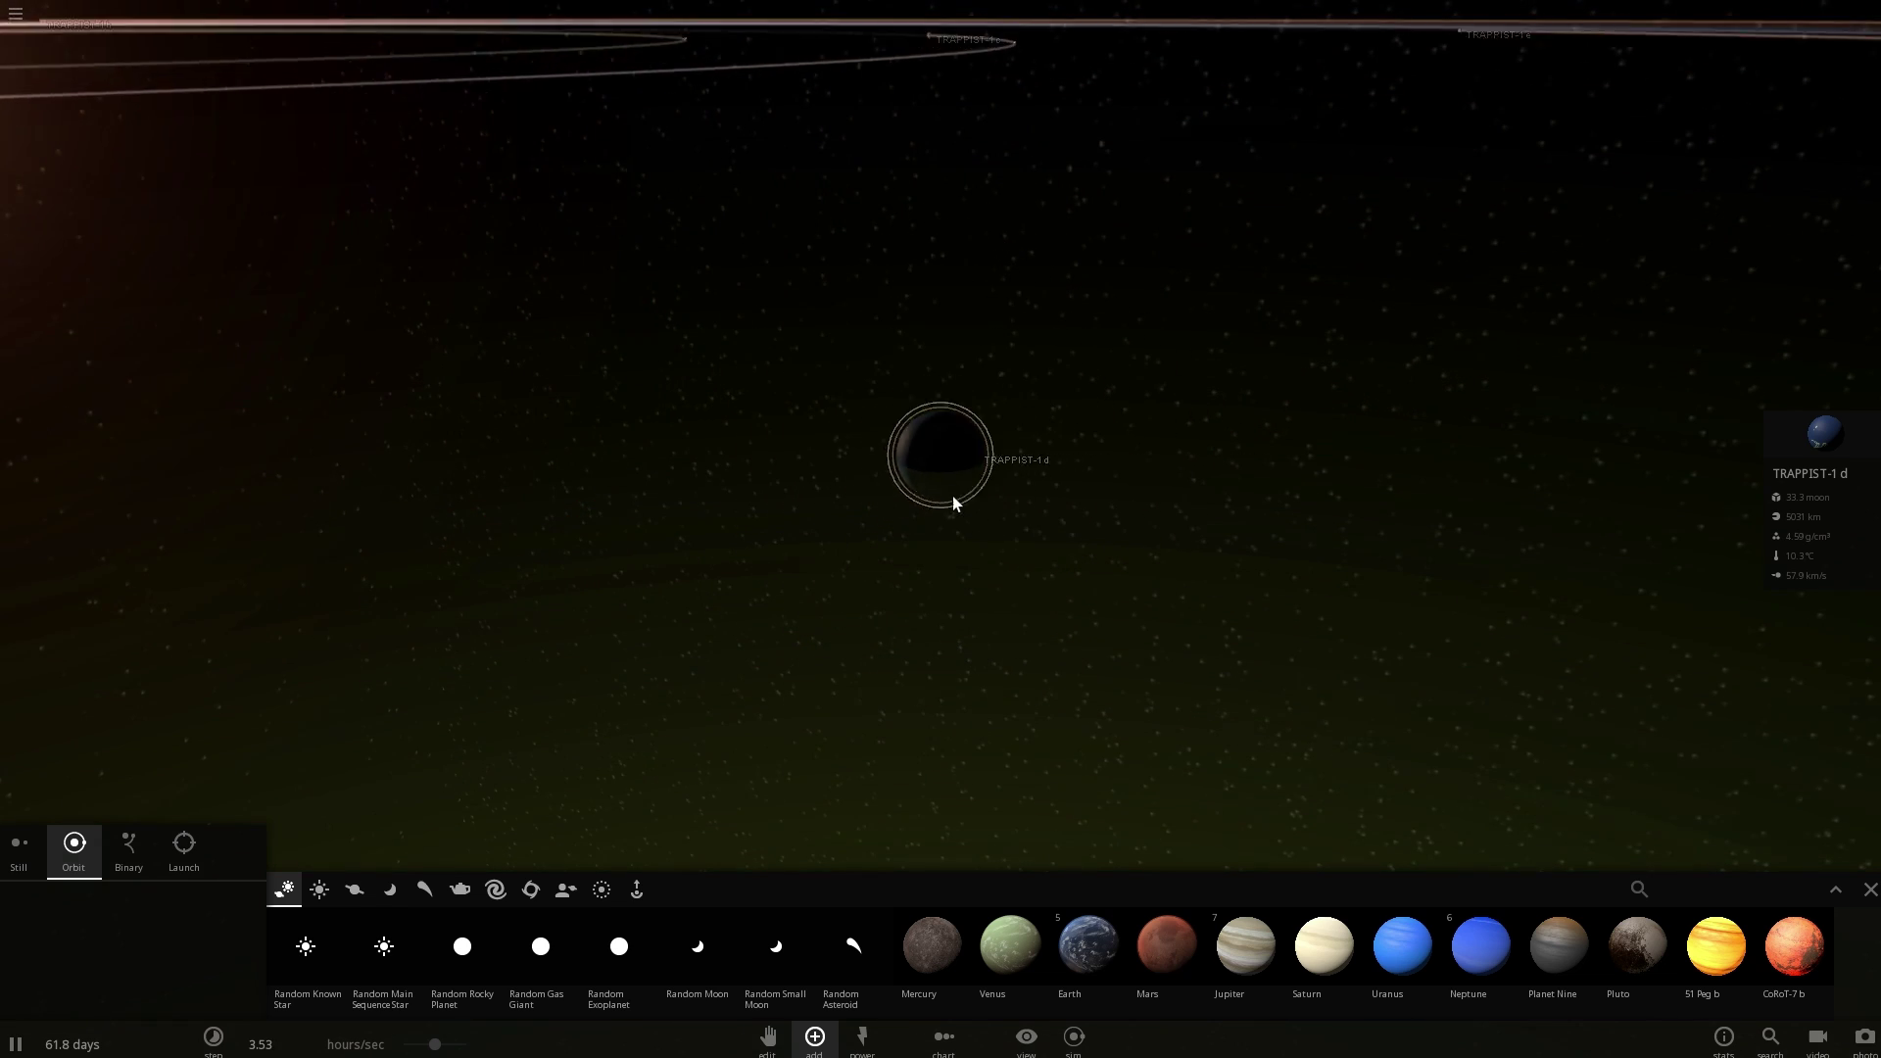
scroll(956, 495, "down", 5)
Pause the simulation, open the motion properties of TRAPPIST-1 d, and resume the simulation.
key("space")
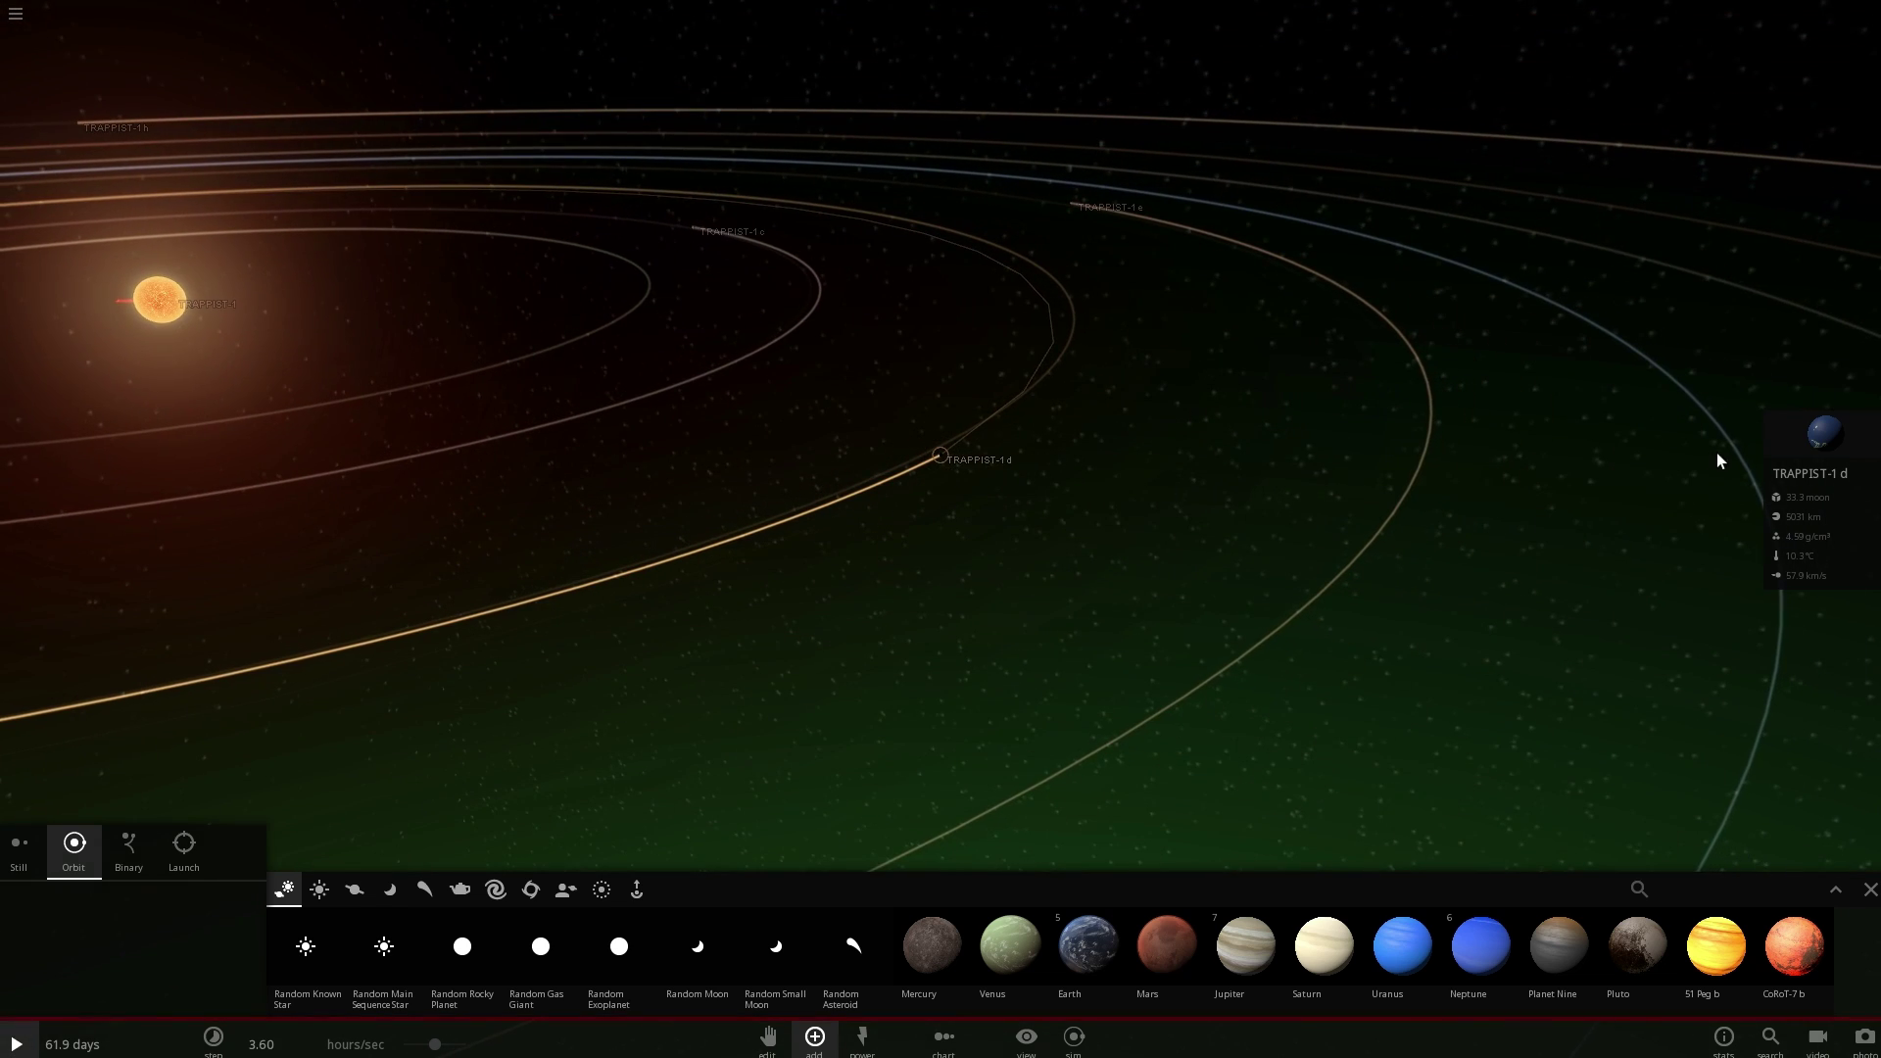
left_click(1793, 437)
left_click(1619, 279)
key("space")
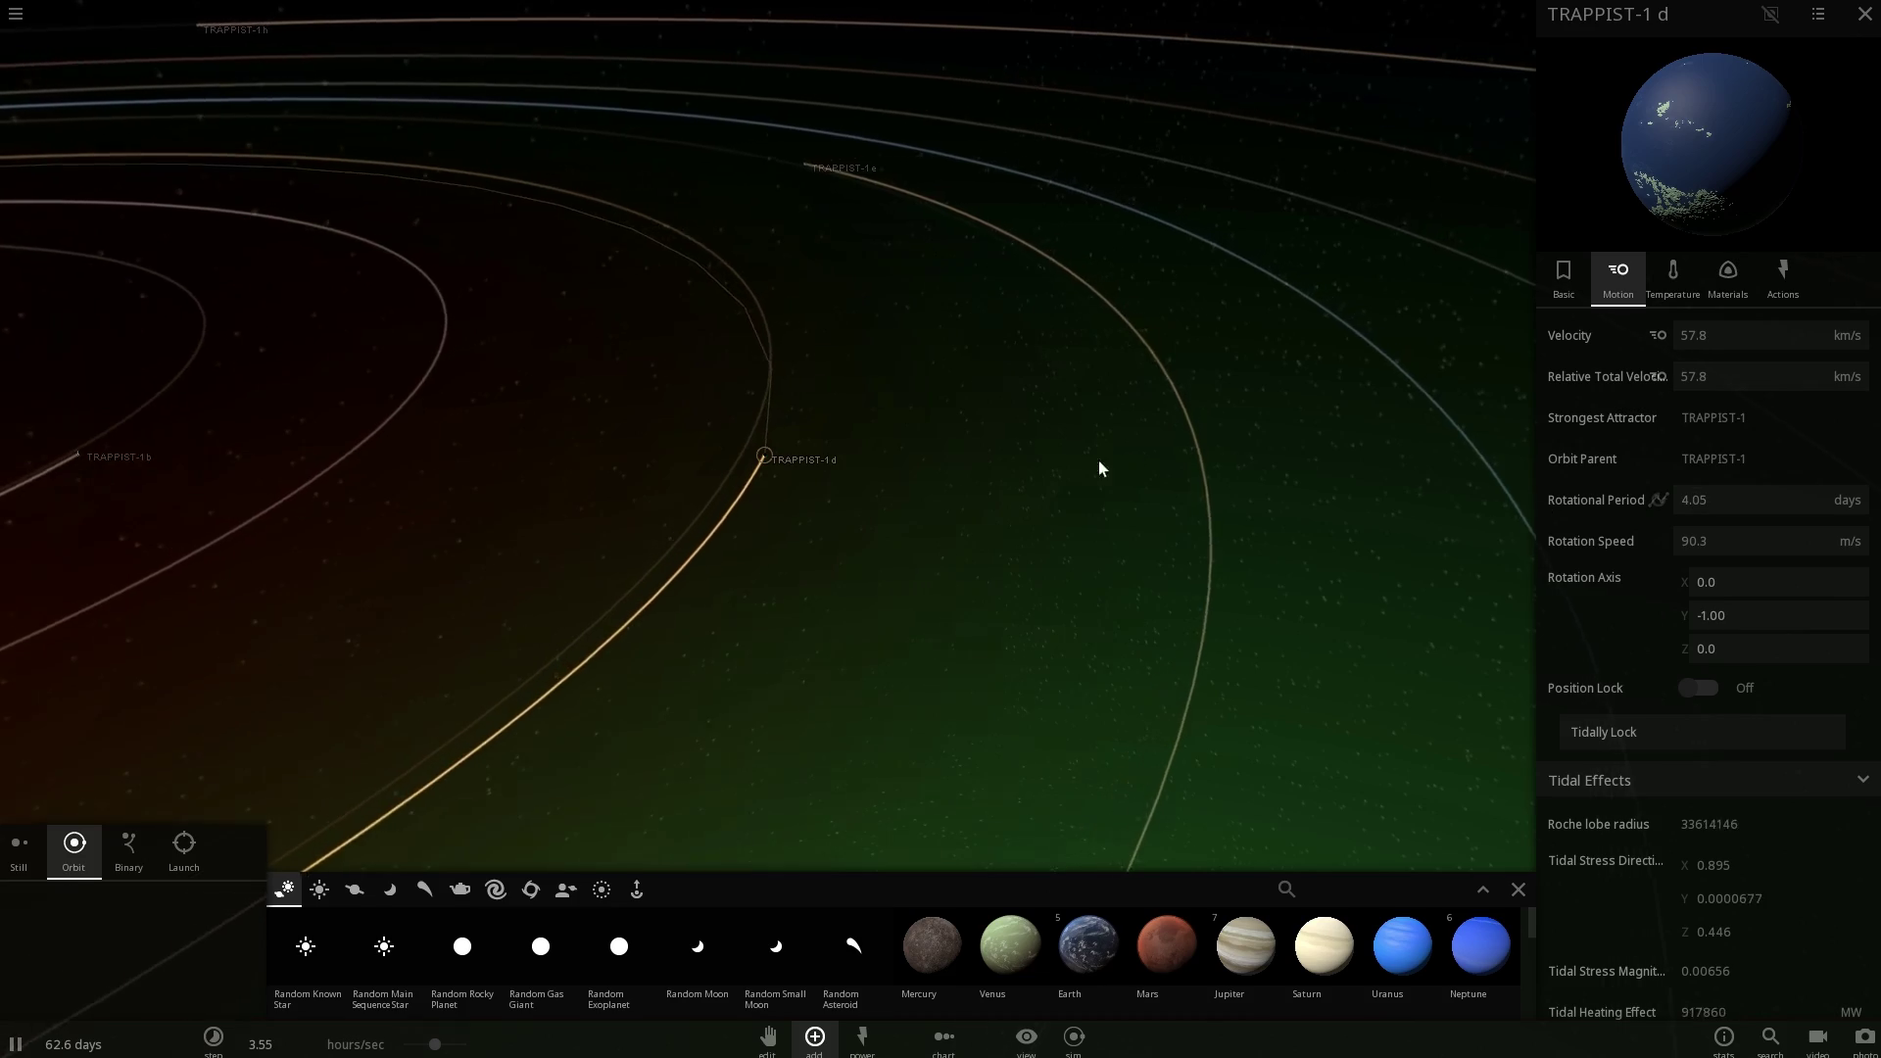
Focus on TRAPPIST-1 b, pause and resume the simulation, and inspect the planet up close.
left_click(329, 265)
key("space")
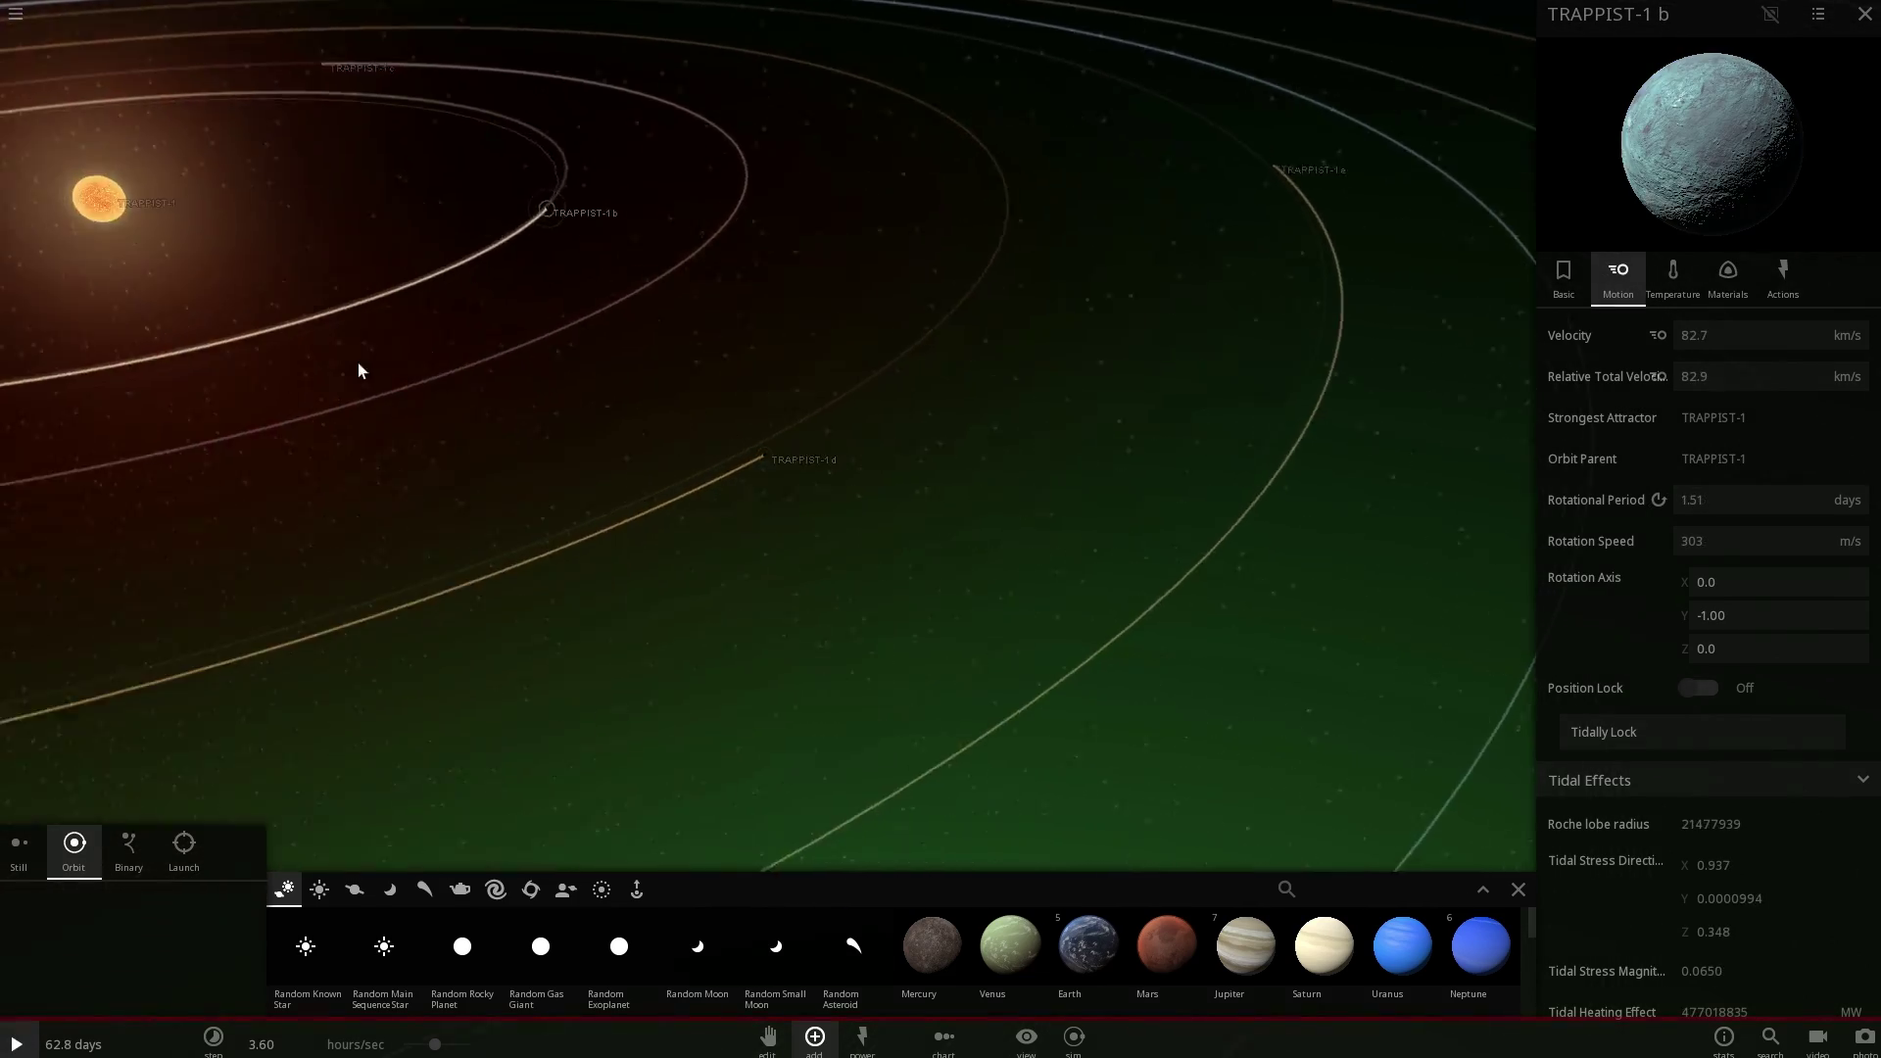
left_click_drag(359, 370, 995, 376)
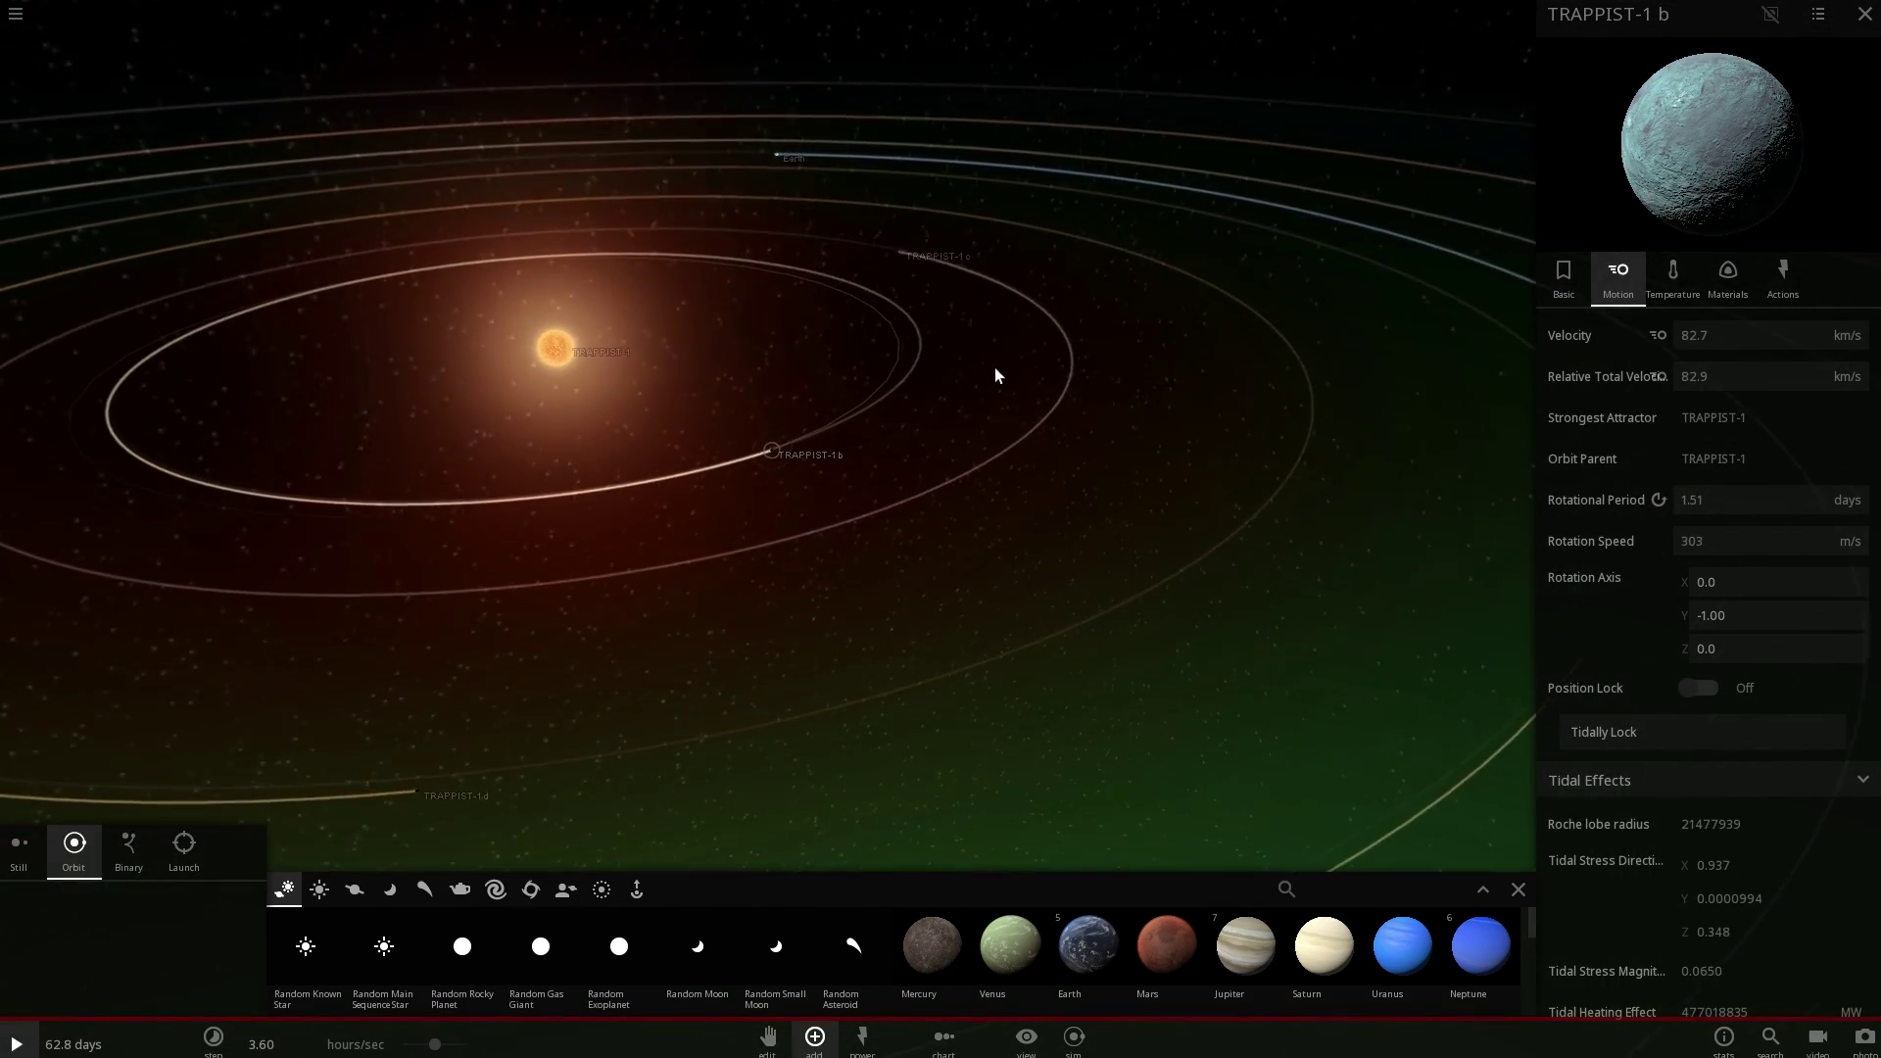
key("space")
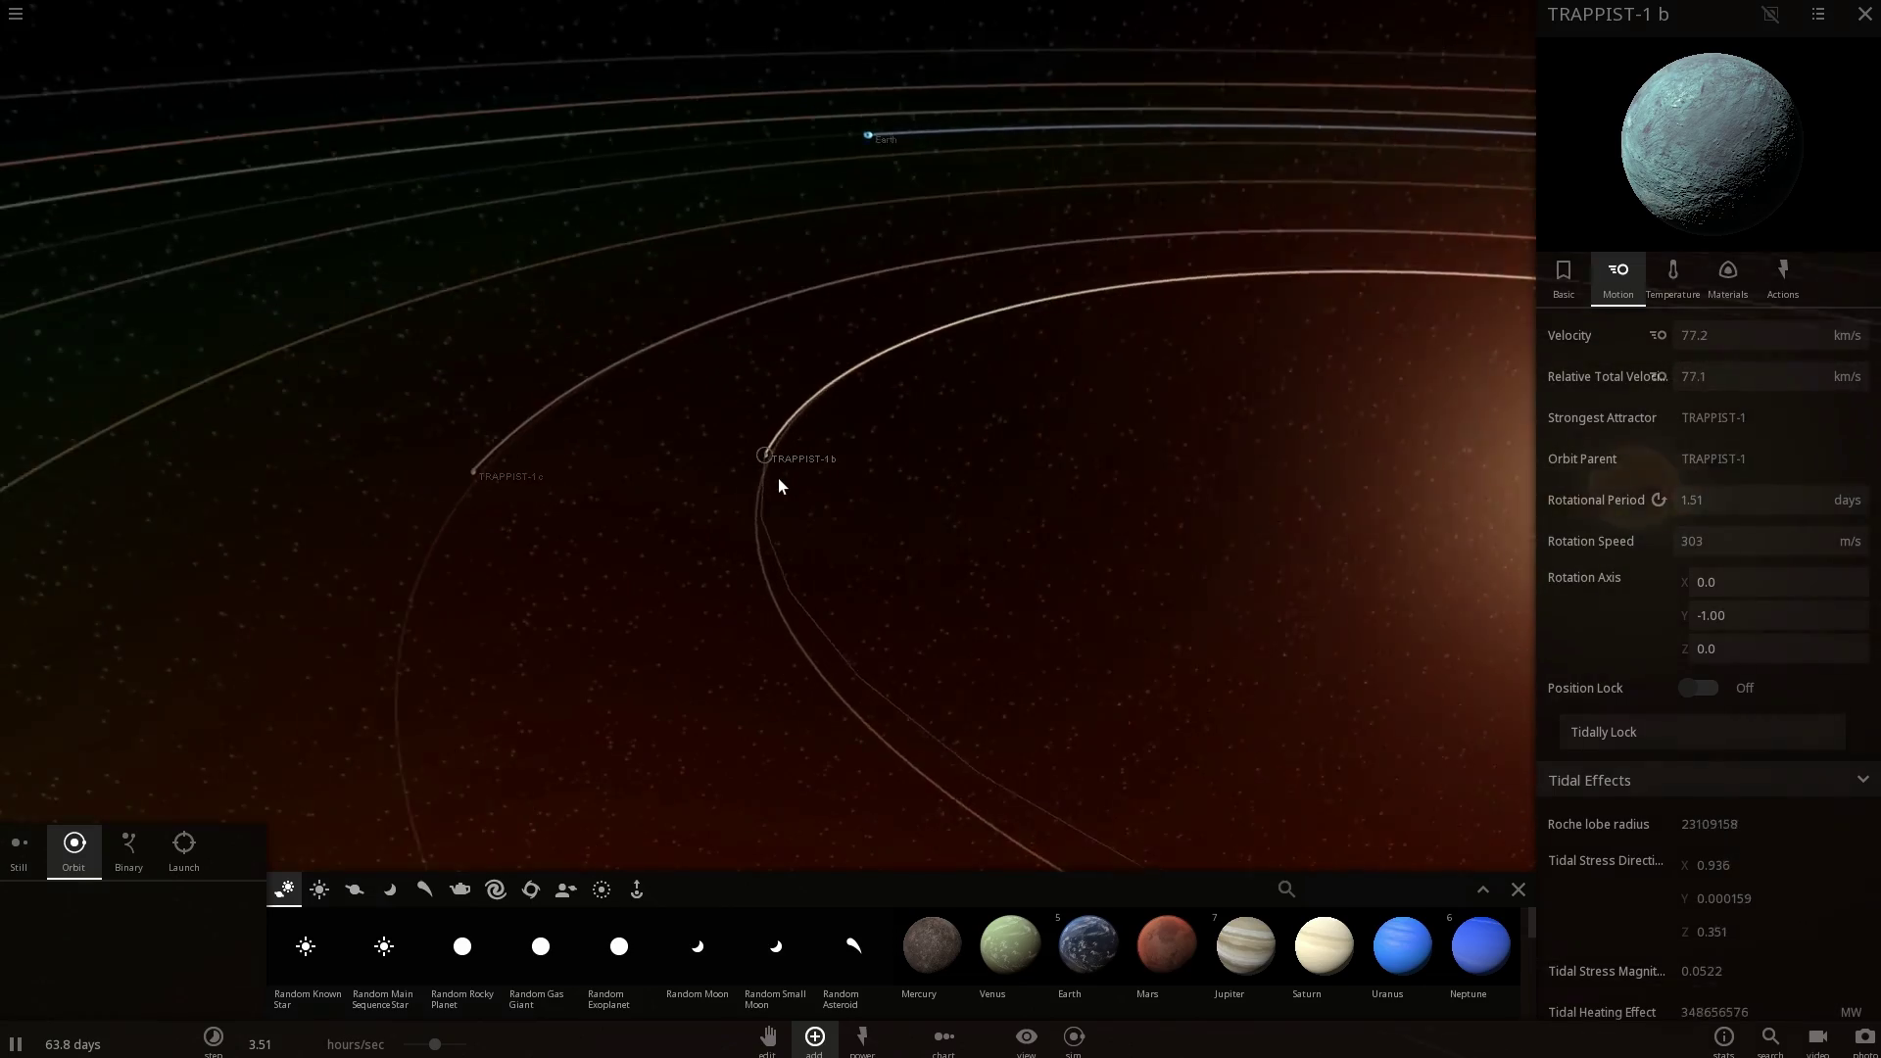
scroll(778, 478, "up", 5)
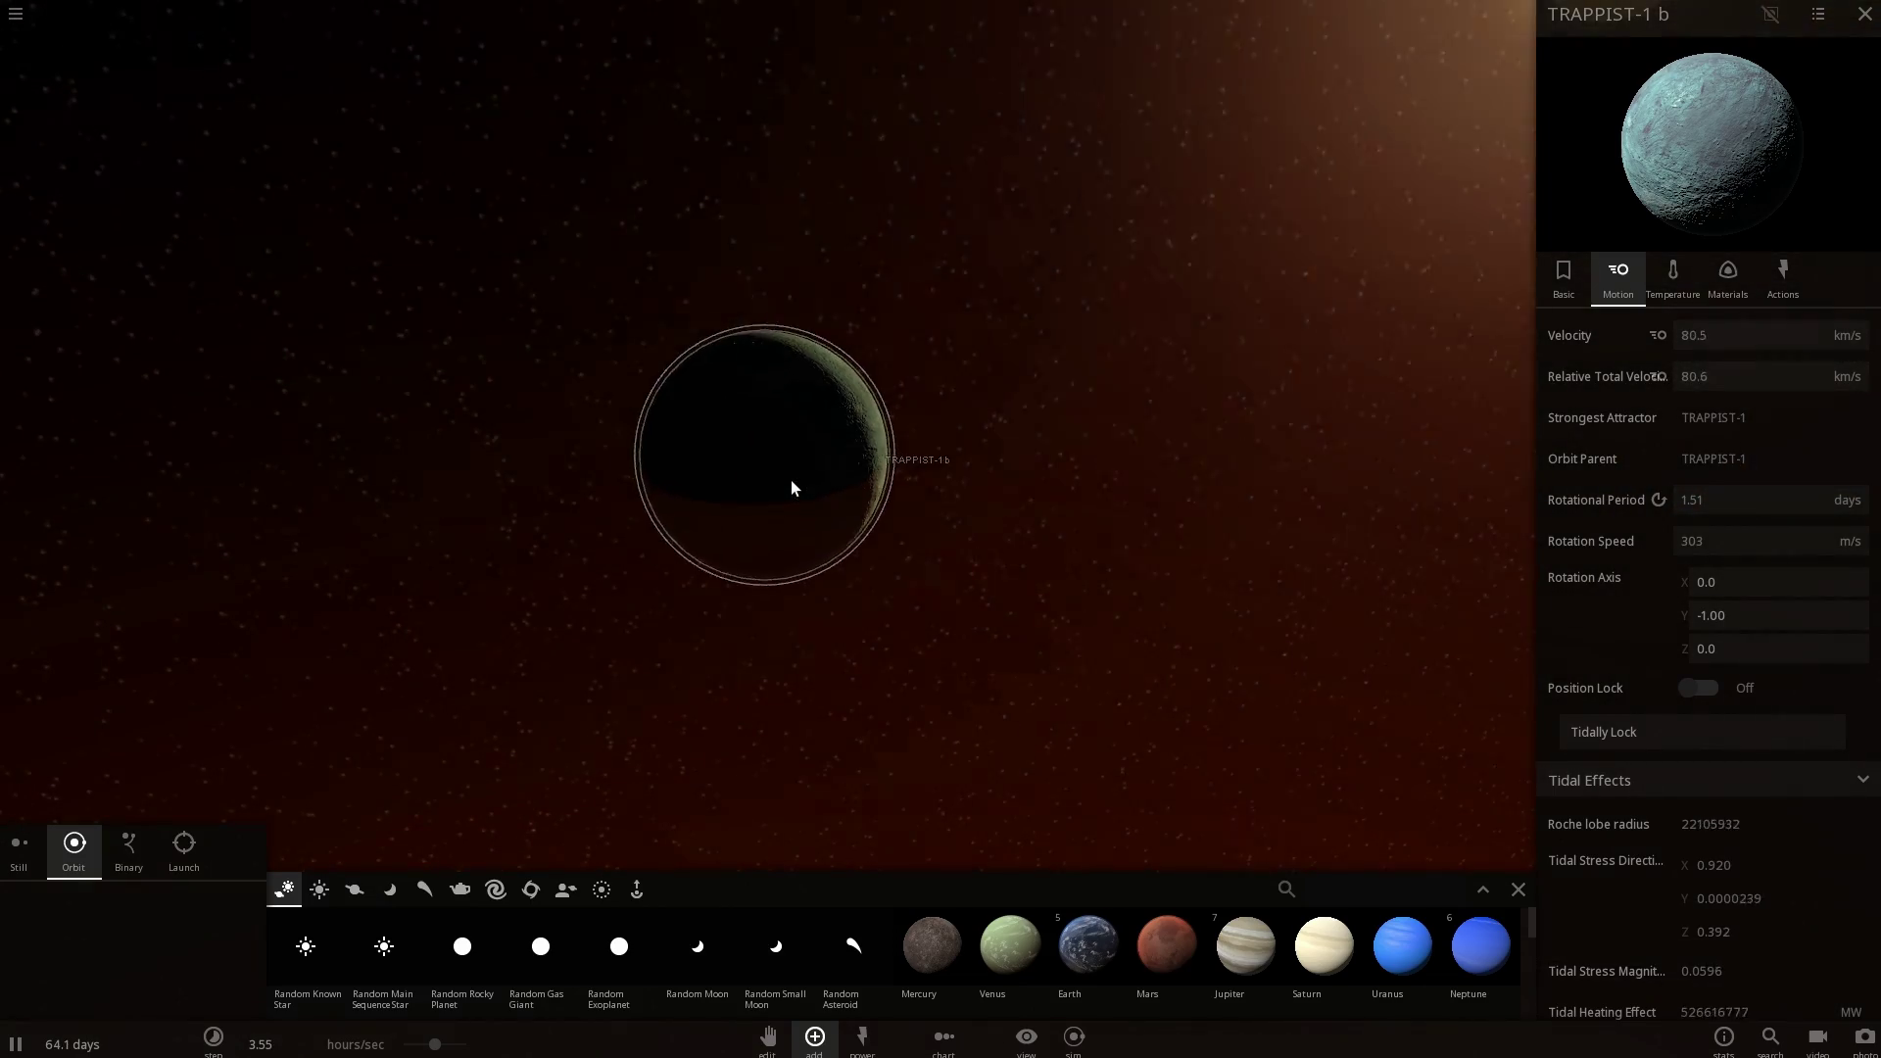
scroll(791, 480, "down", 5)
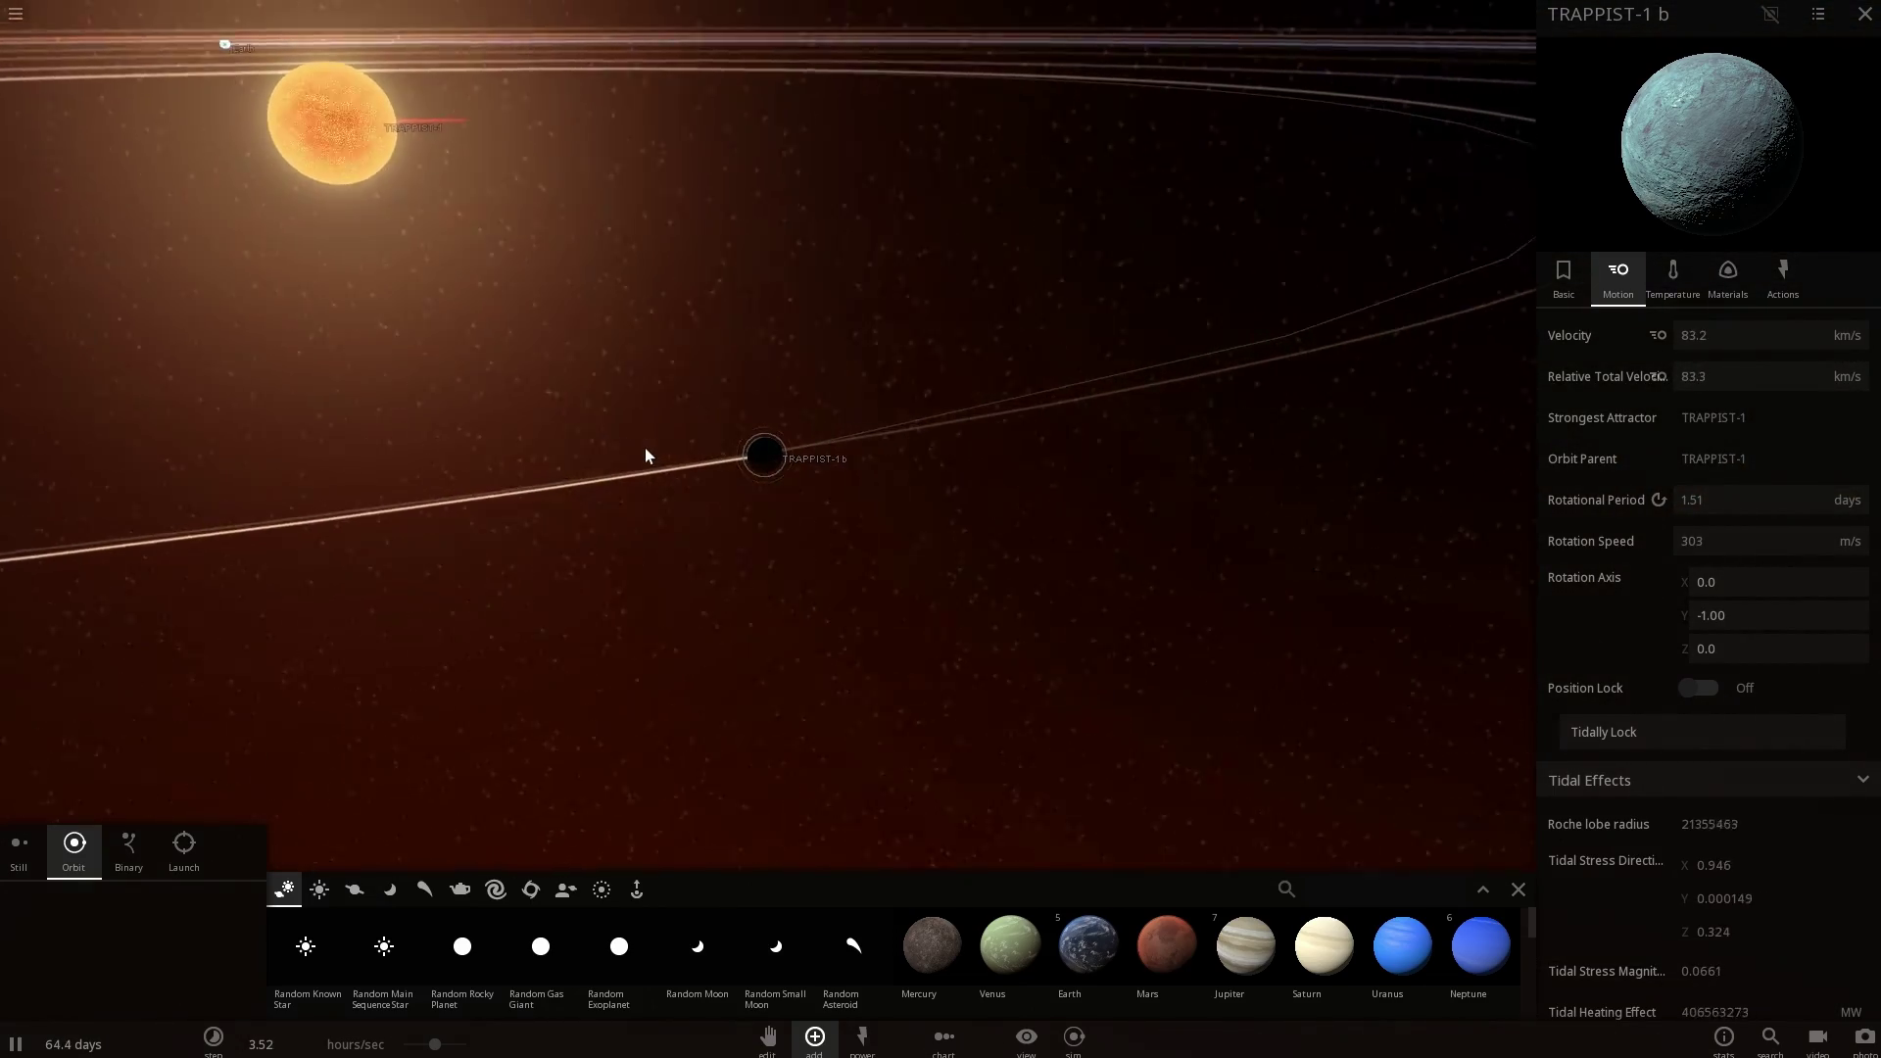
Examine the orbit of TRAPPIST-1 b against the system's whole habitable zone.
scroll(645, 454, "down", 3)
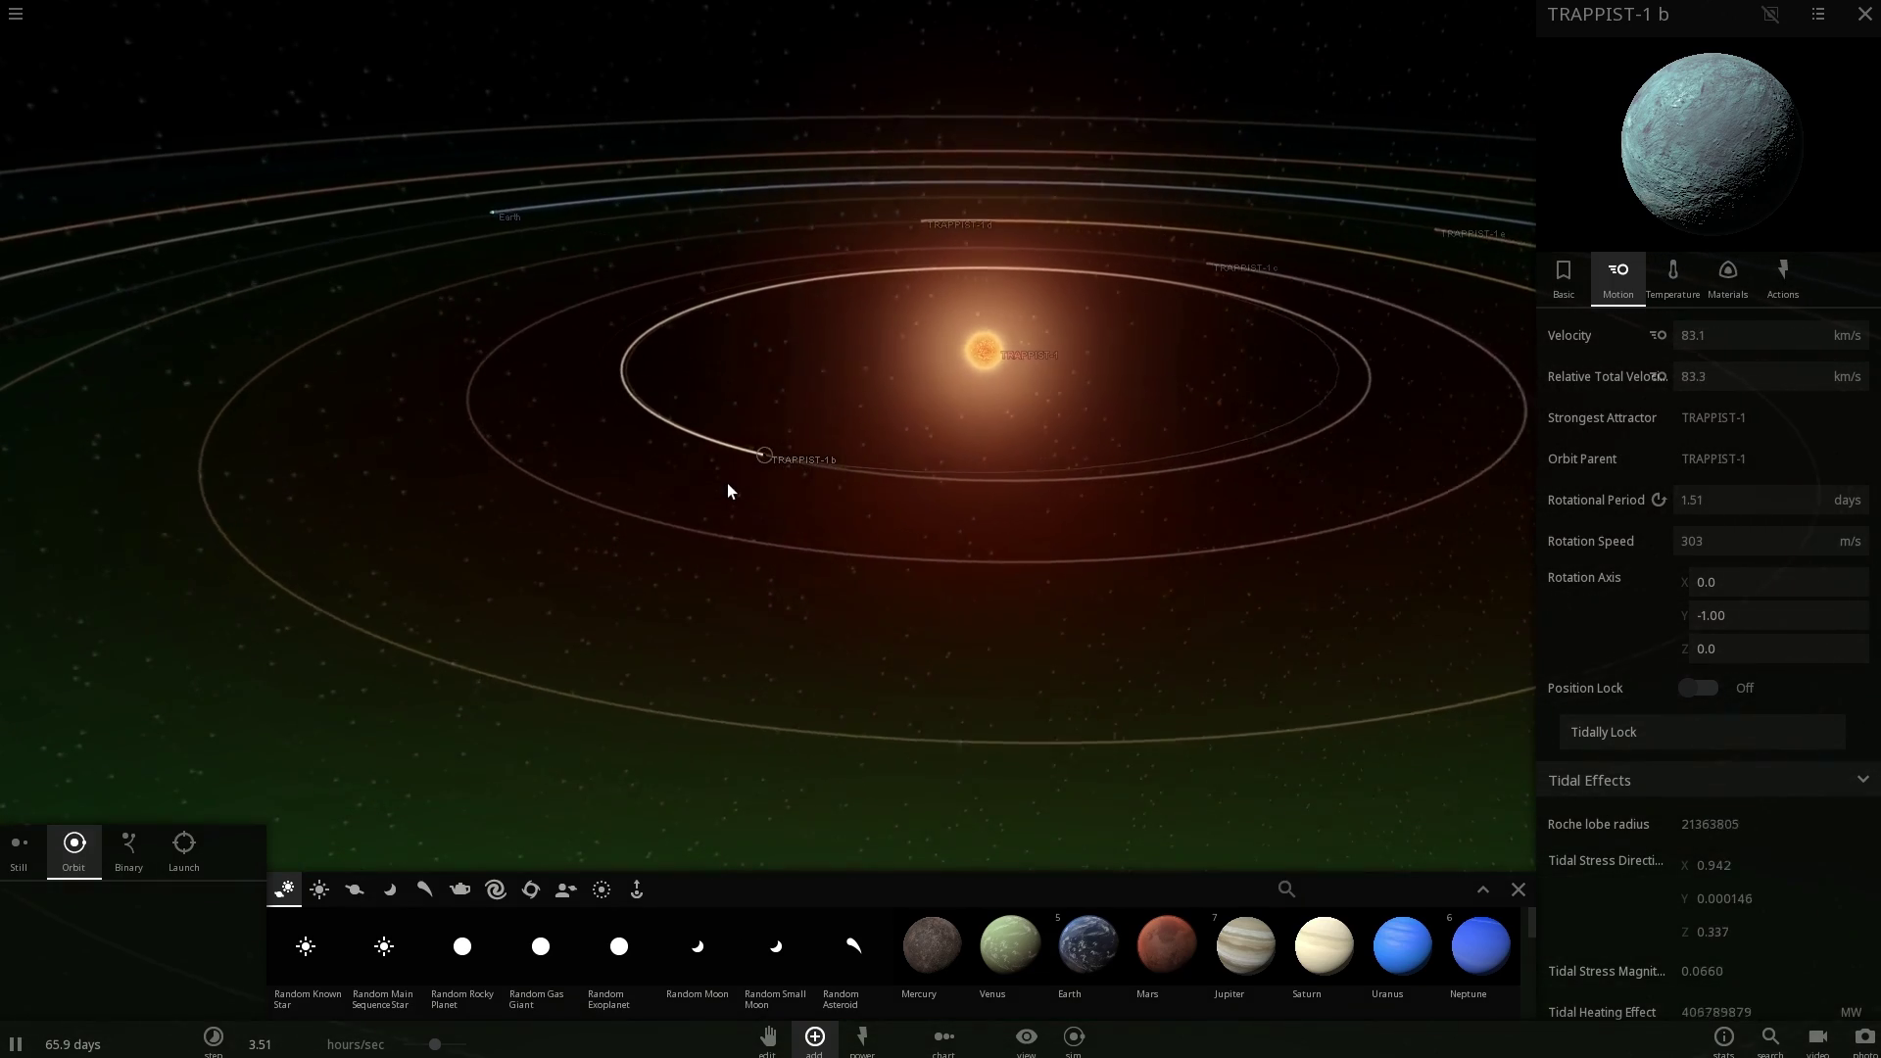
scroll(727, 484, "down", 5)
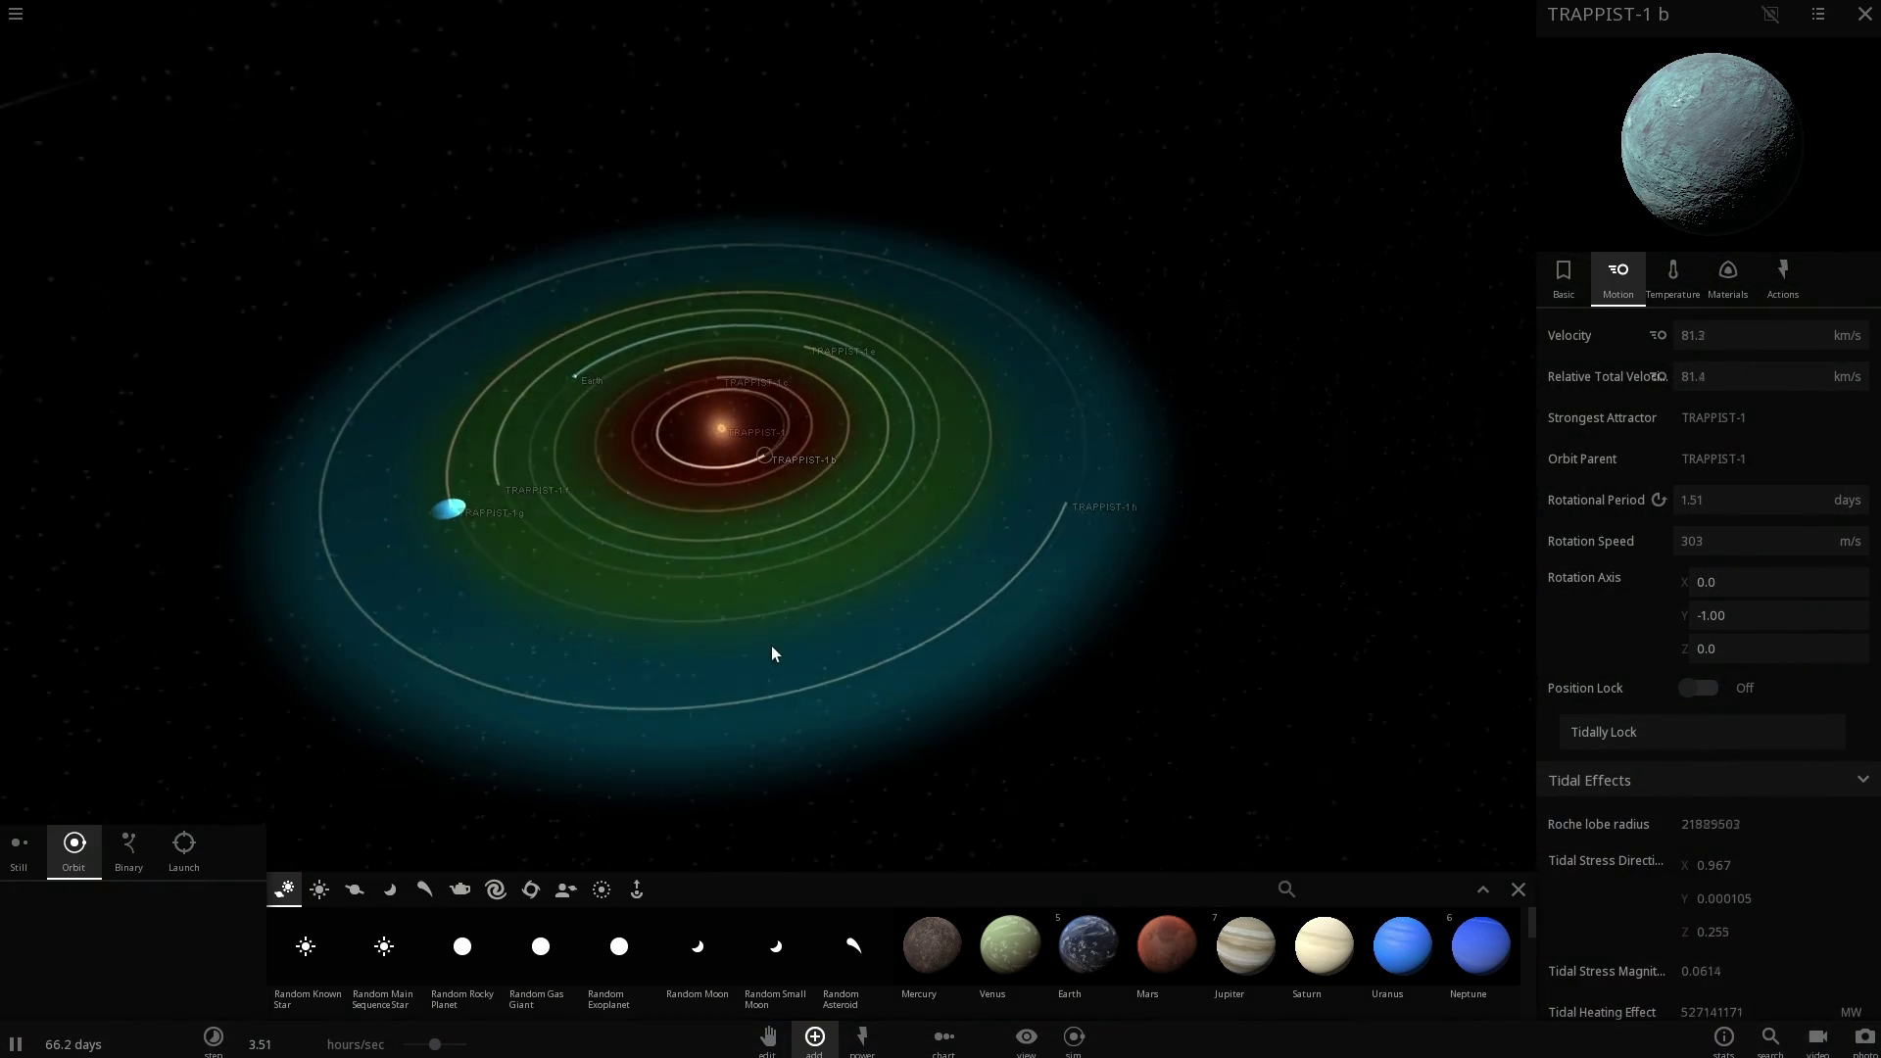
left_click_drag(772, 645, 661, 586)
scroll(759, 556, "up", 3)
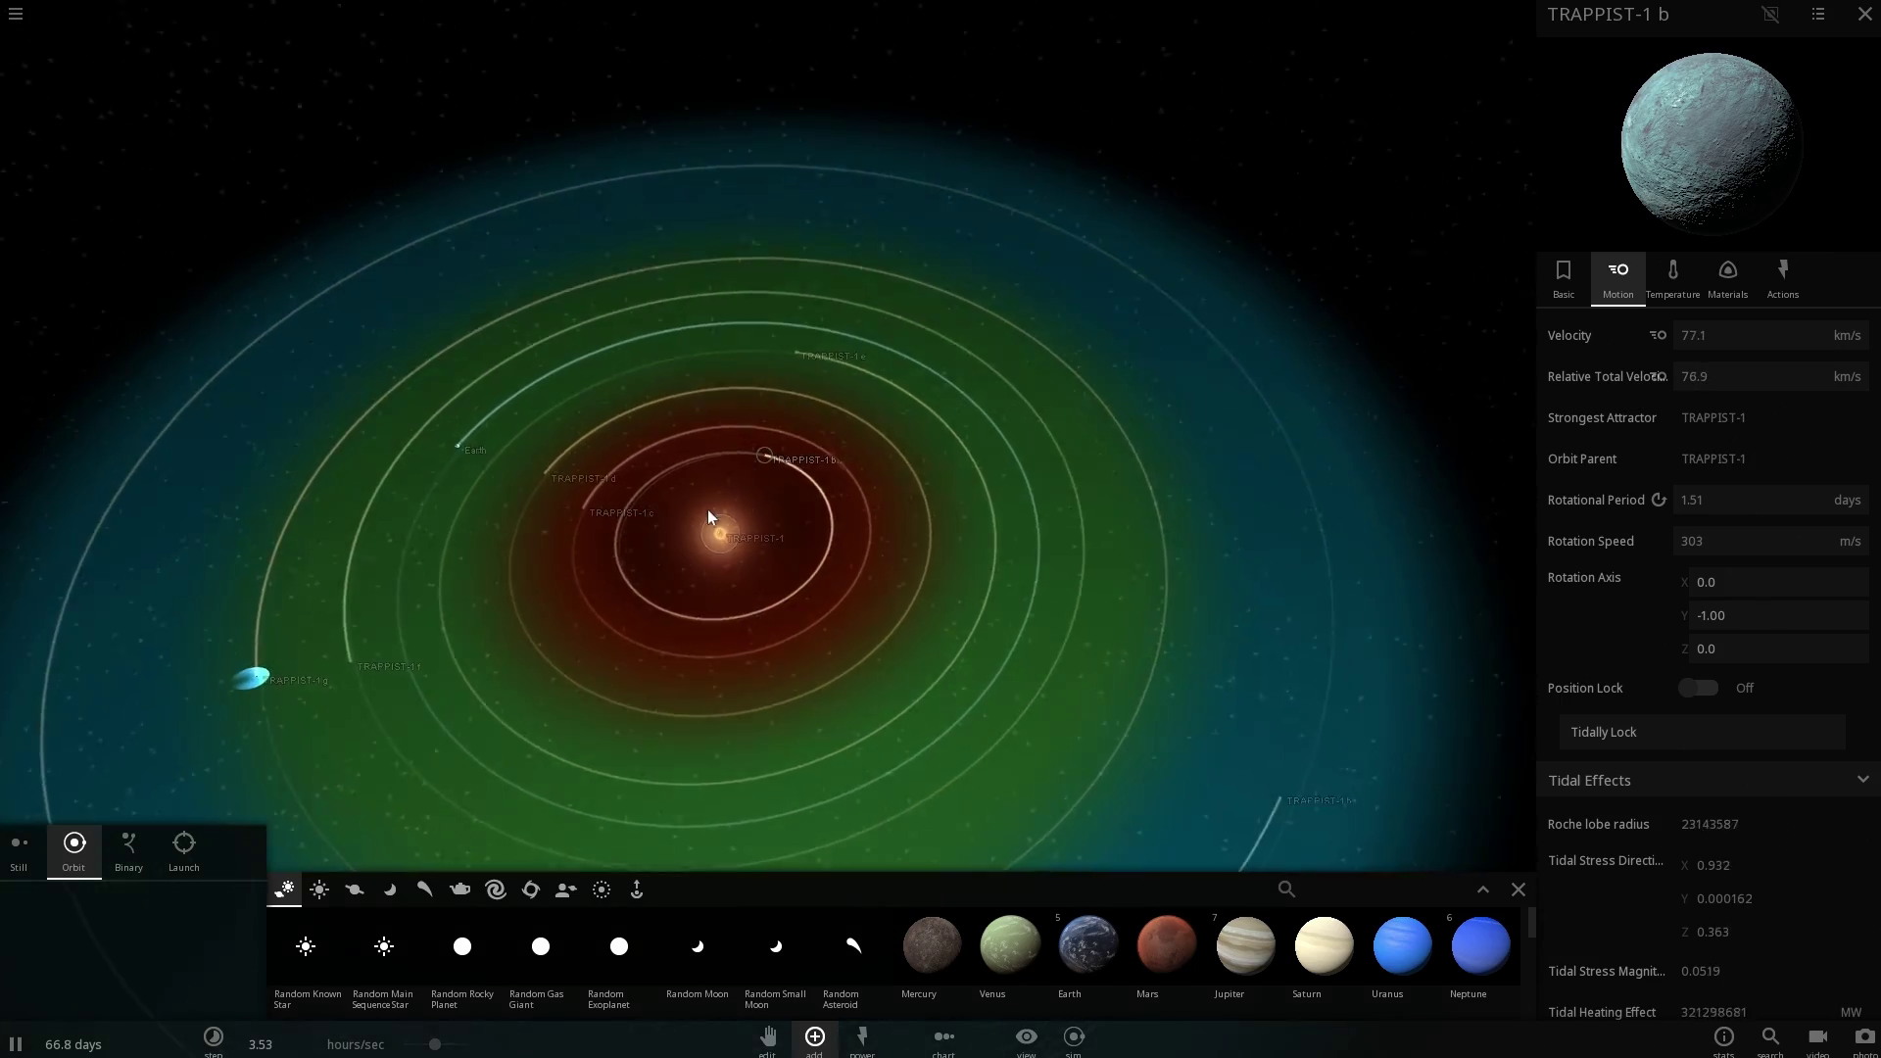
Focus on the star TRAPPIST-1 and inspect its surface up close from a low angle.
left_click(864, 507)
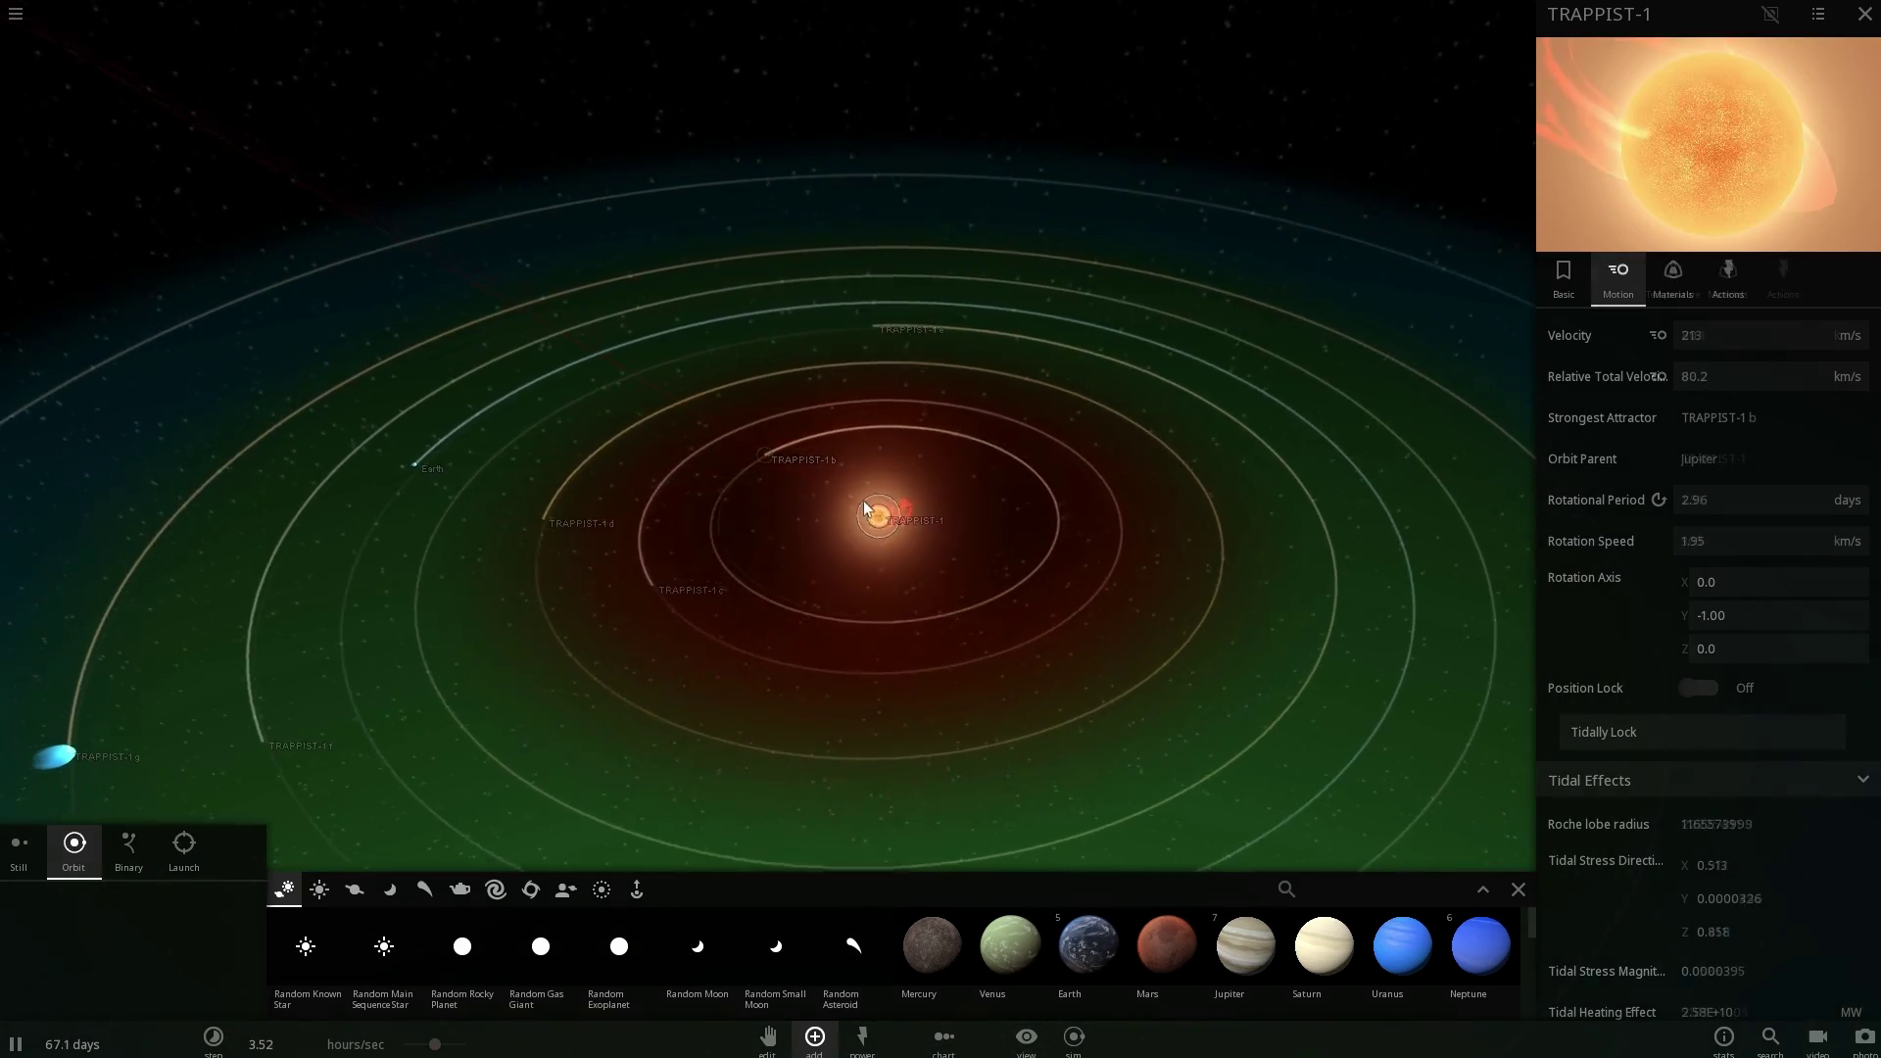
left_click(878, 500)
scroll(809, 481, "up", 4)
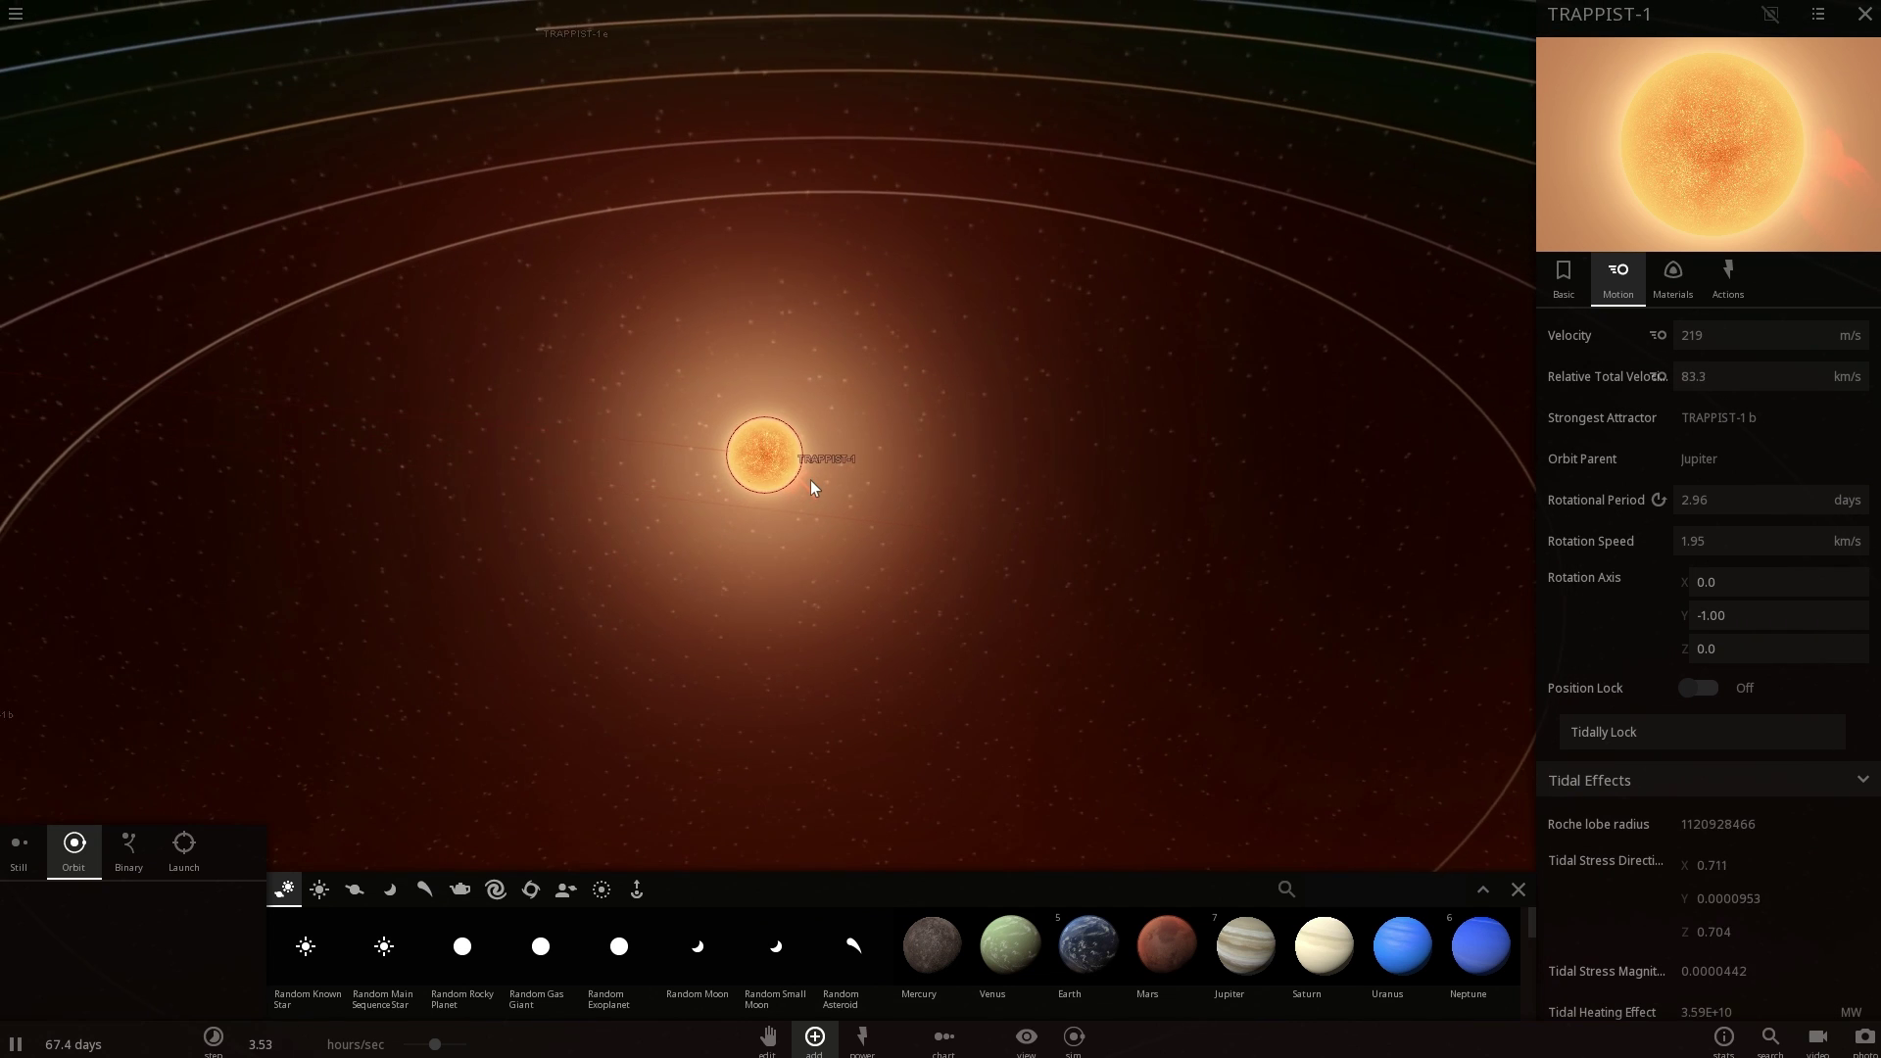
left_click_drag(809, 480, 809, 405)
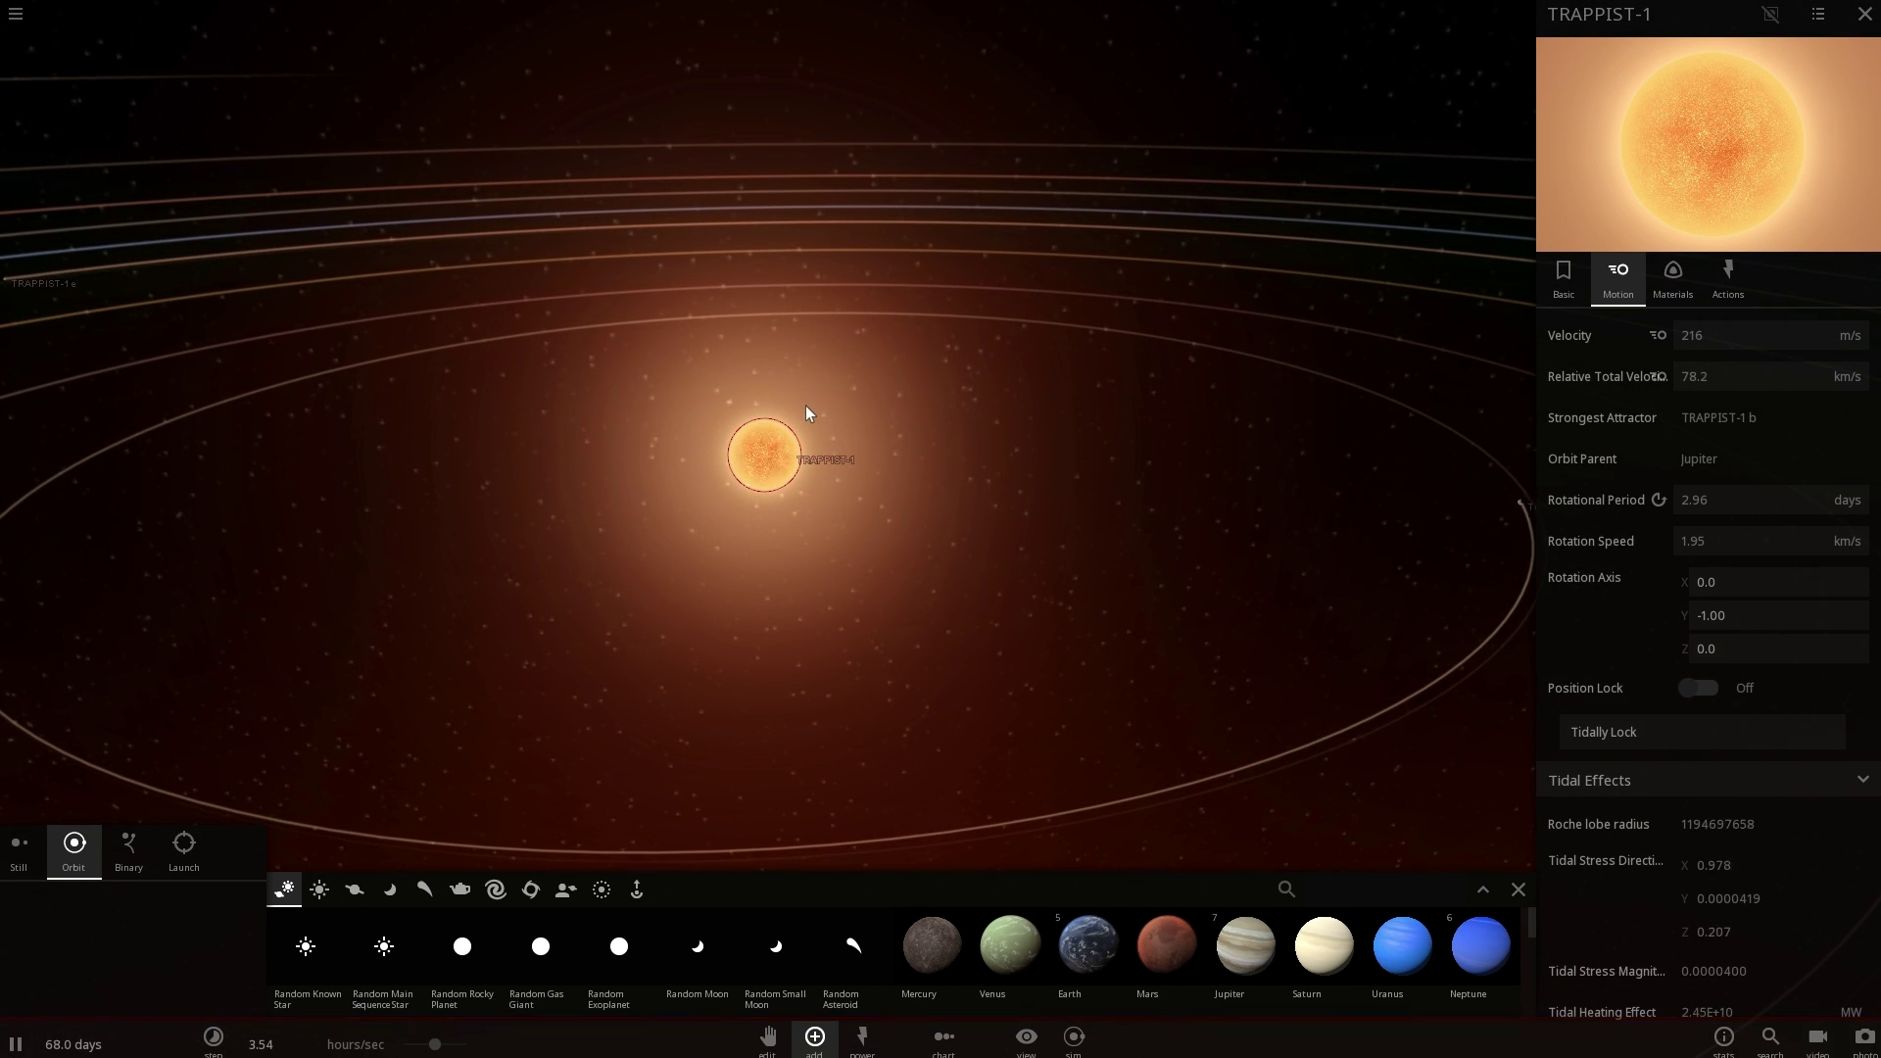
scroll(839, 439, "up", 3)
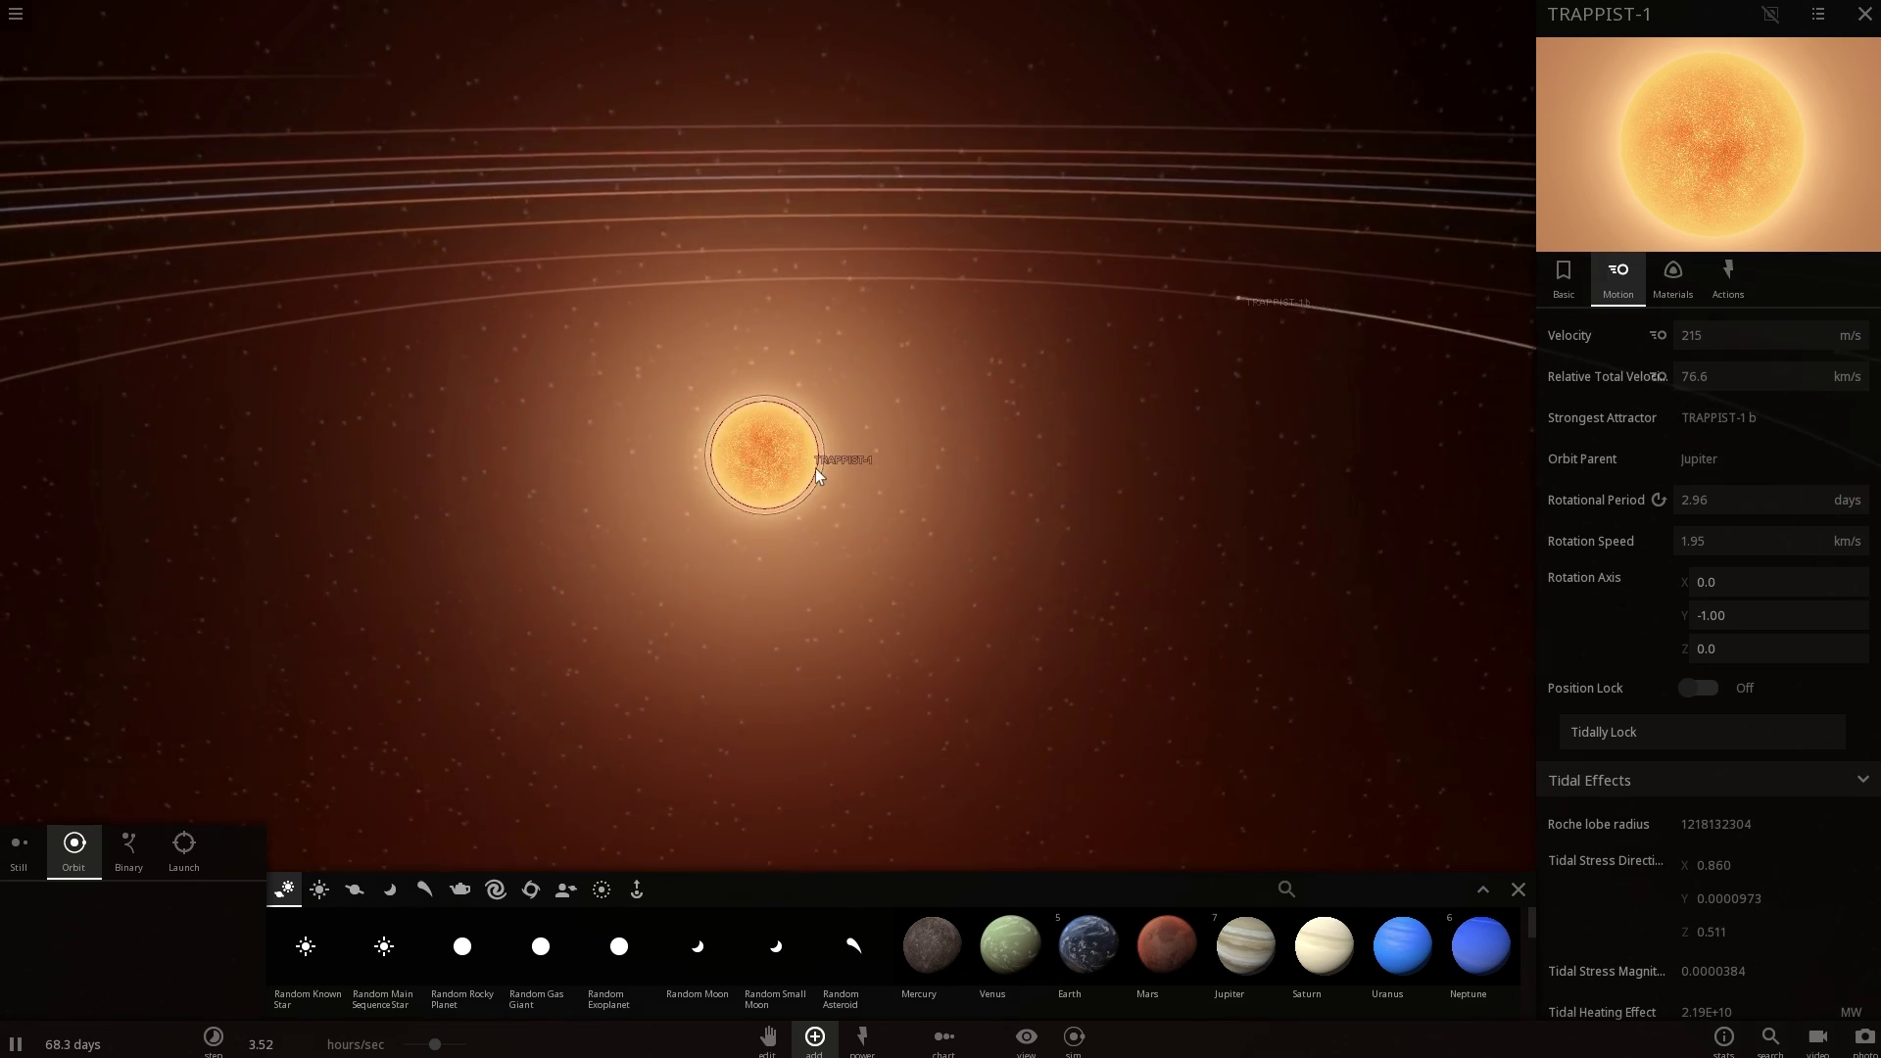
scroll(815, 468, "up", 2)
scroll(815, 468, "up", 2)
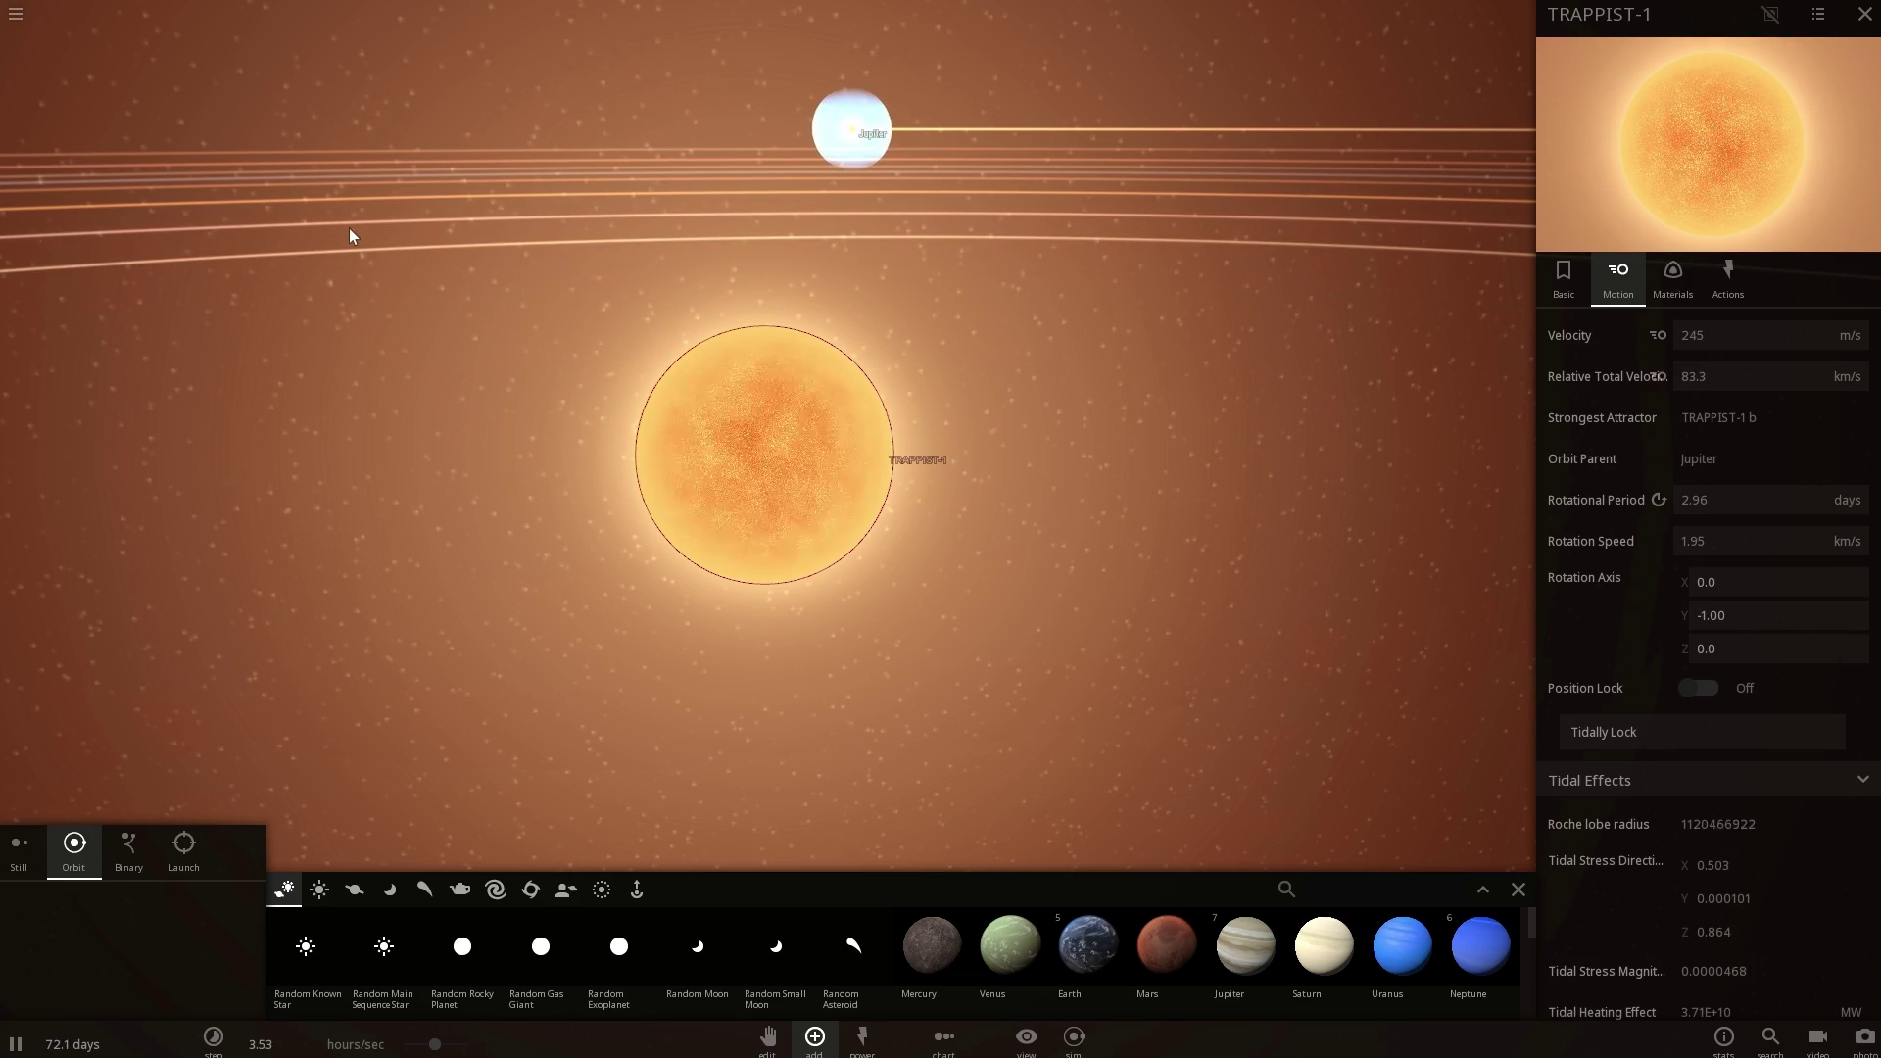
Close the object library and the properties of TRAPPIST-1 to clear the view of the system.
scroll(349, 236, "down", 5)
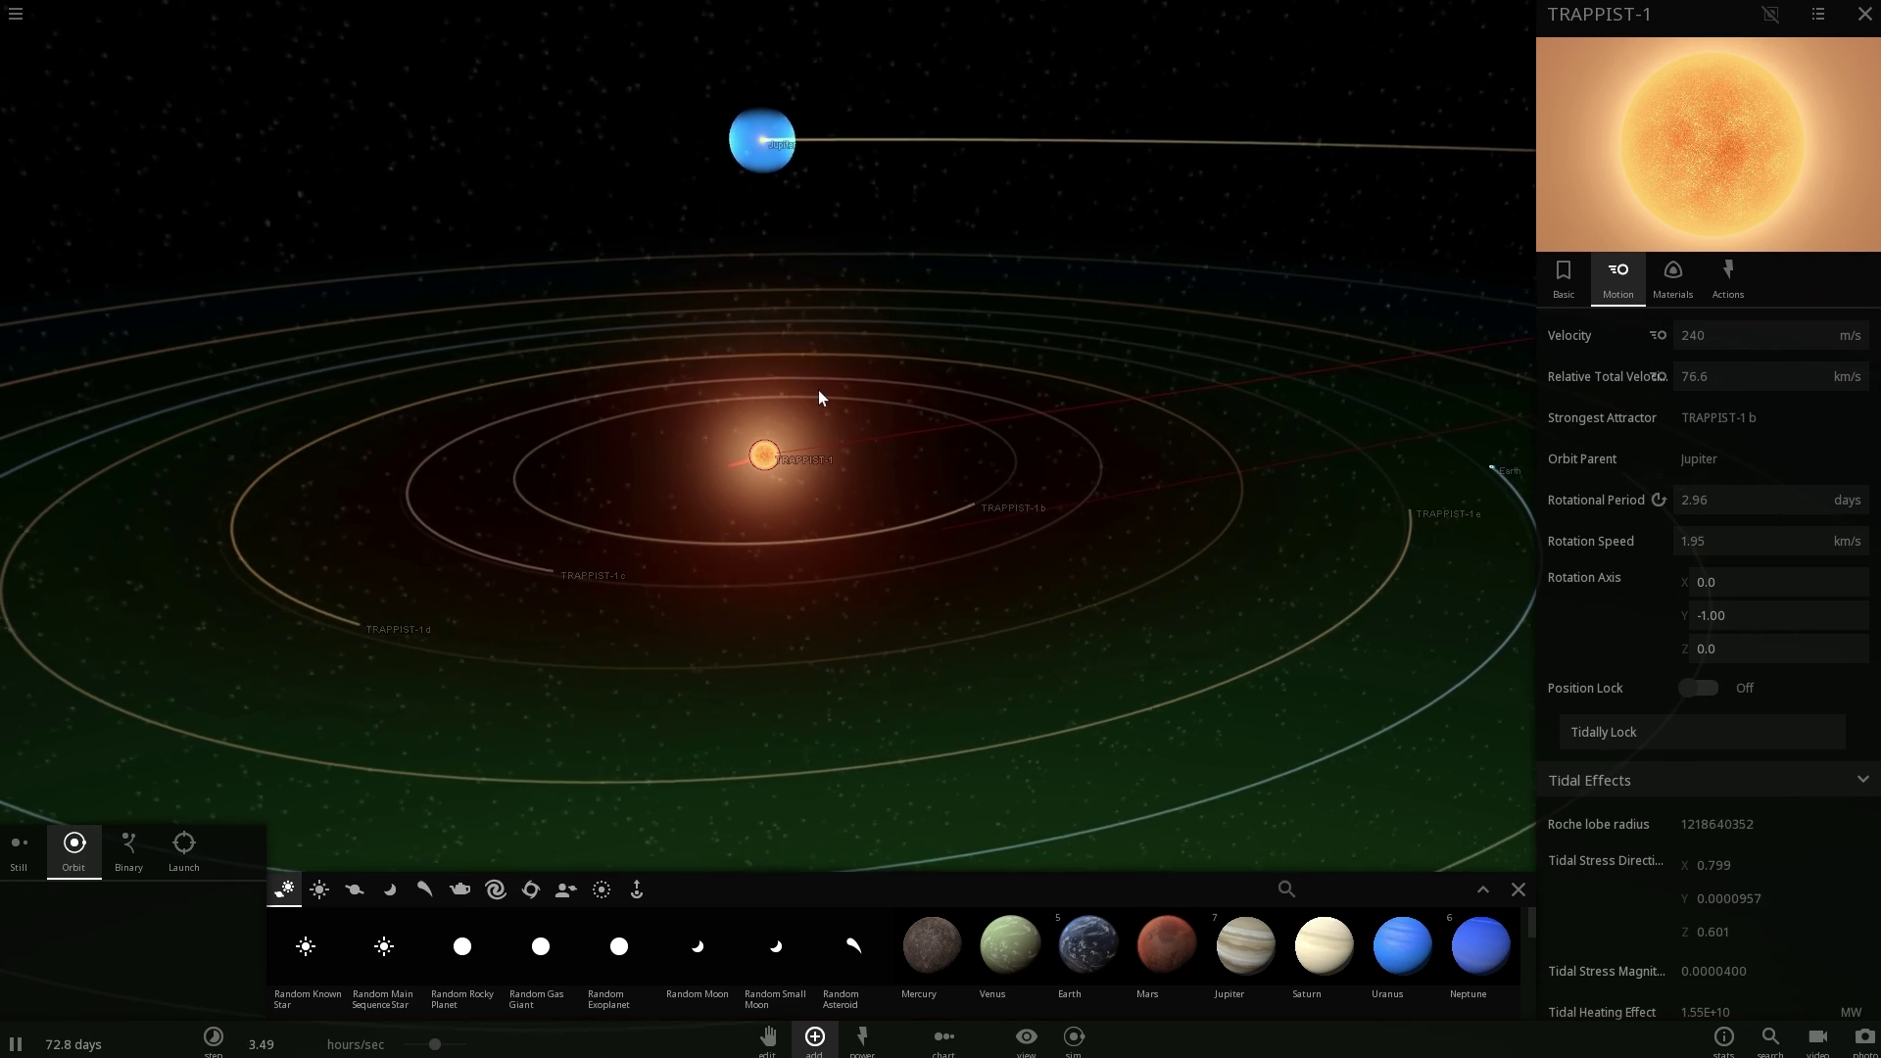
left_click(1519, 889)
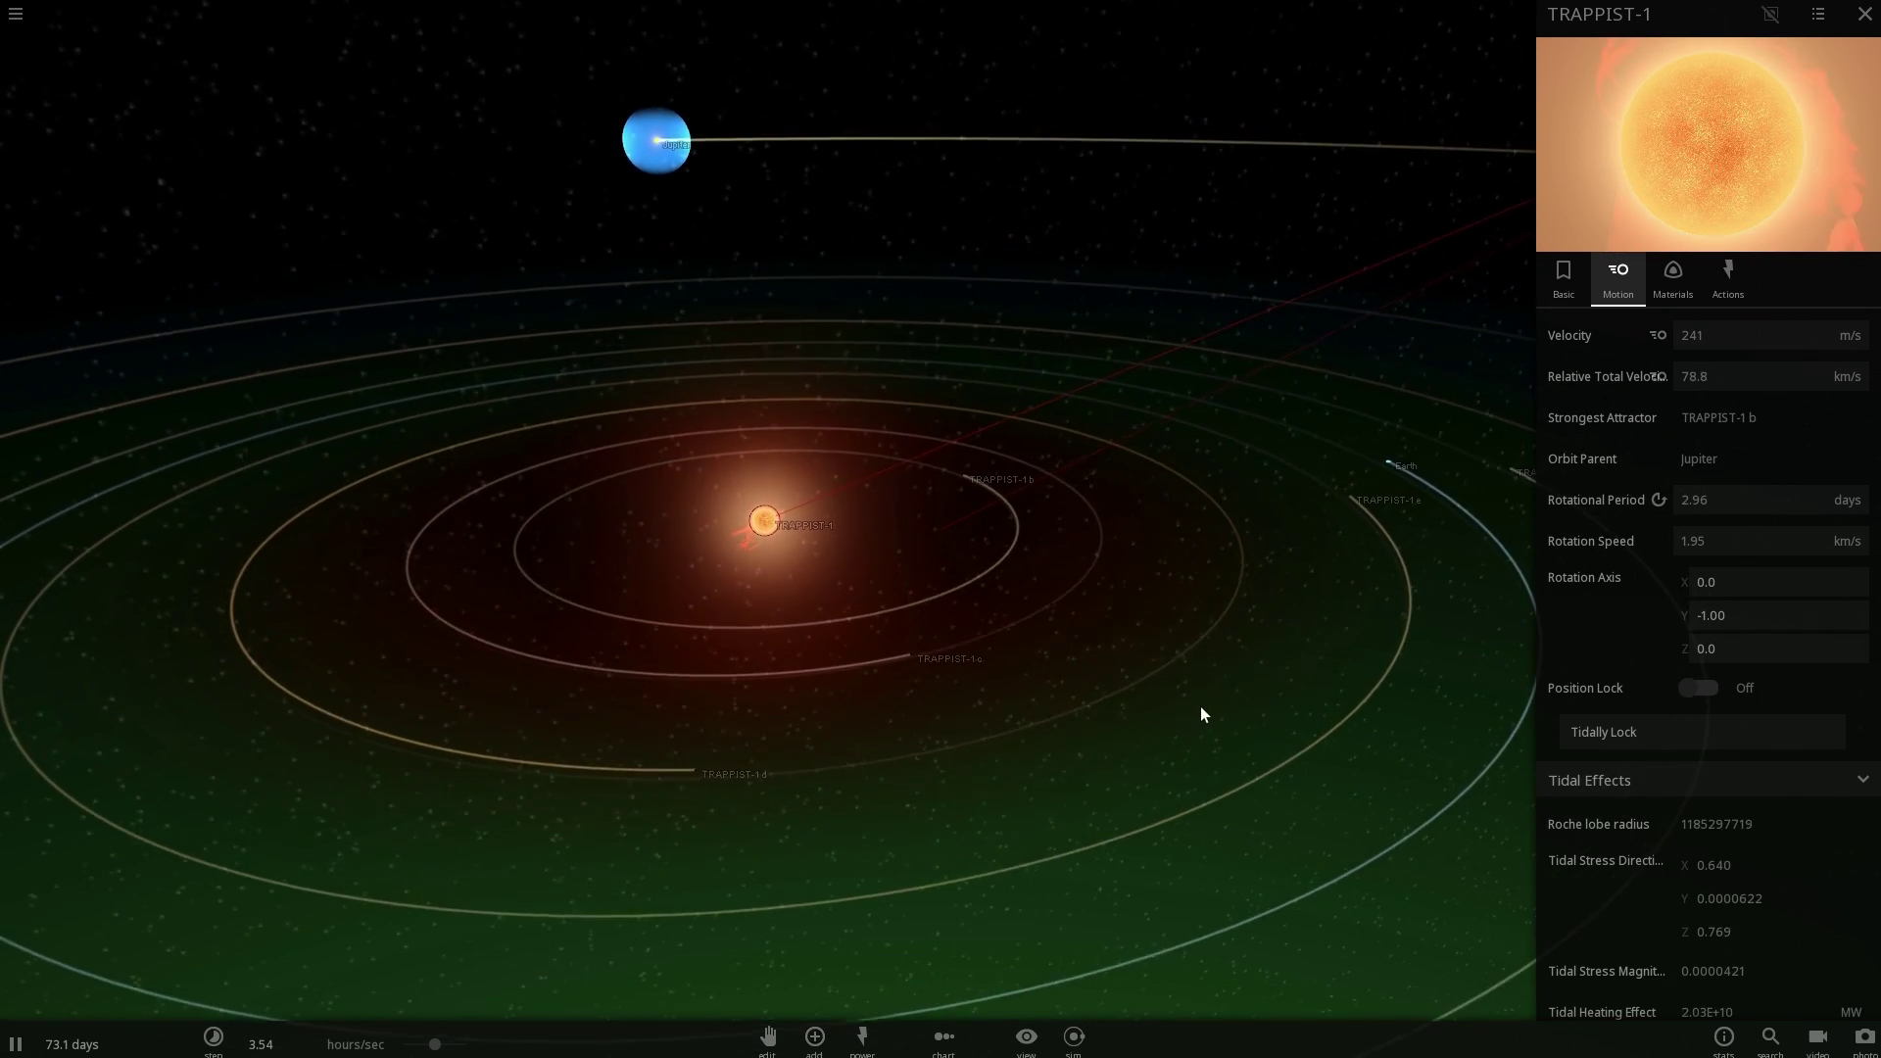
left_click(1862, 16)
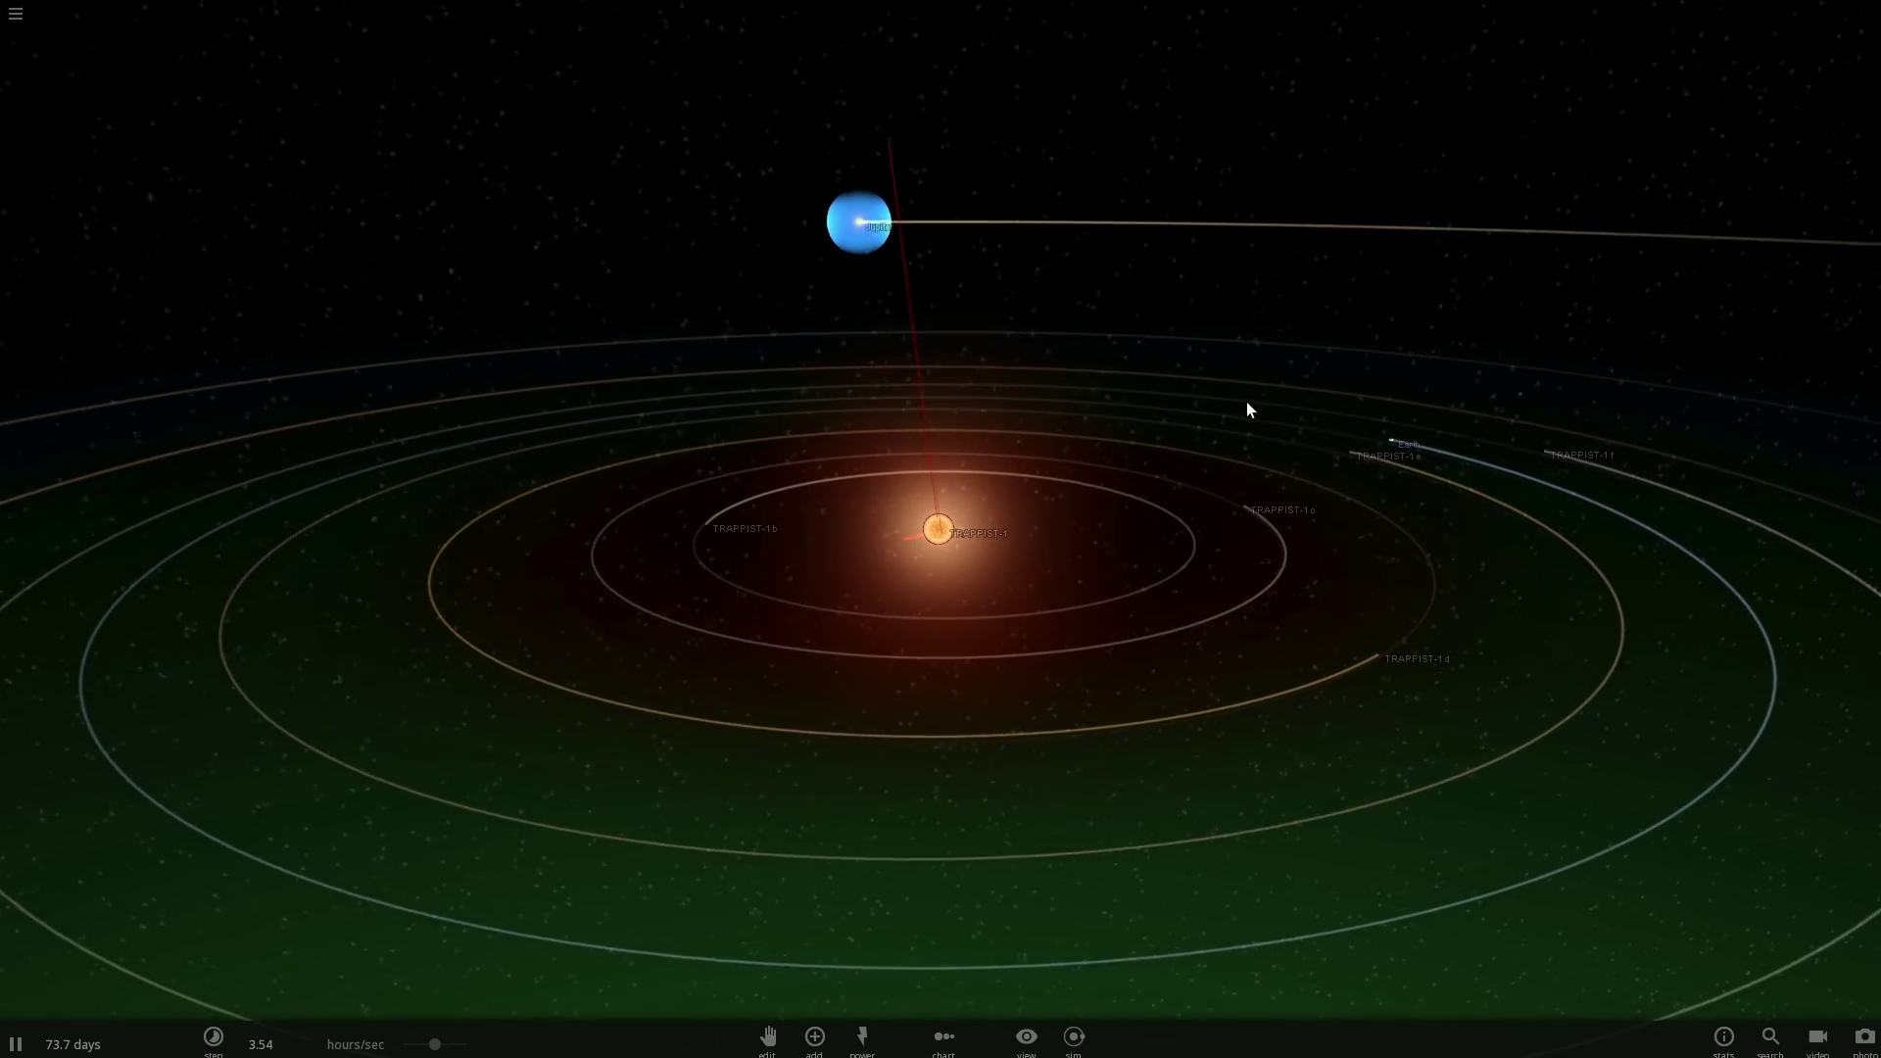
View the habitable zone from above and select TRAPPIST-1 c to show its summary.
left_click_drag(1246, 402, 1203, 496)
scroll(1138, 421, "down", 3)
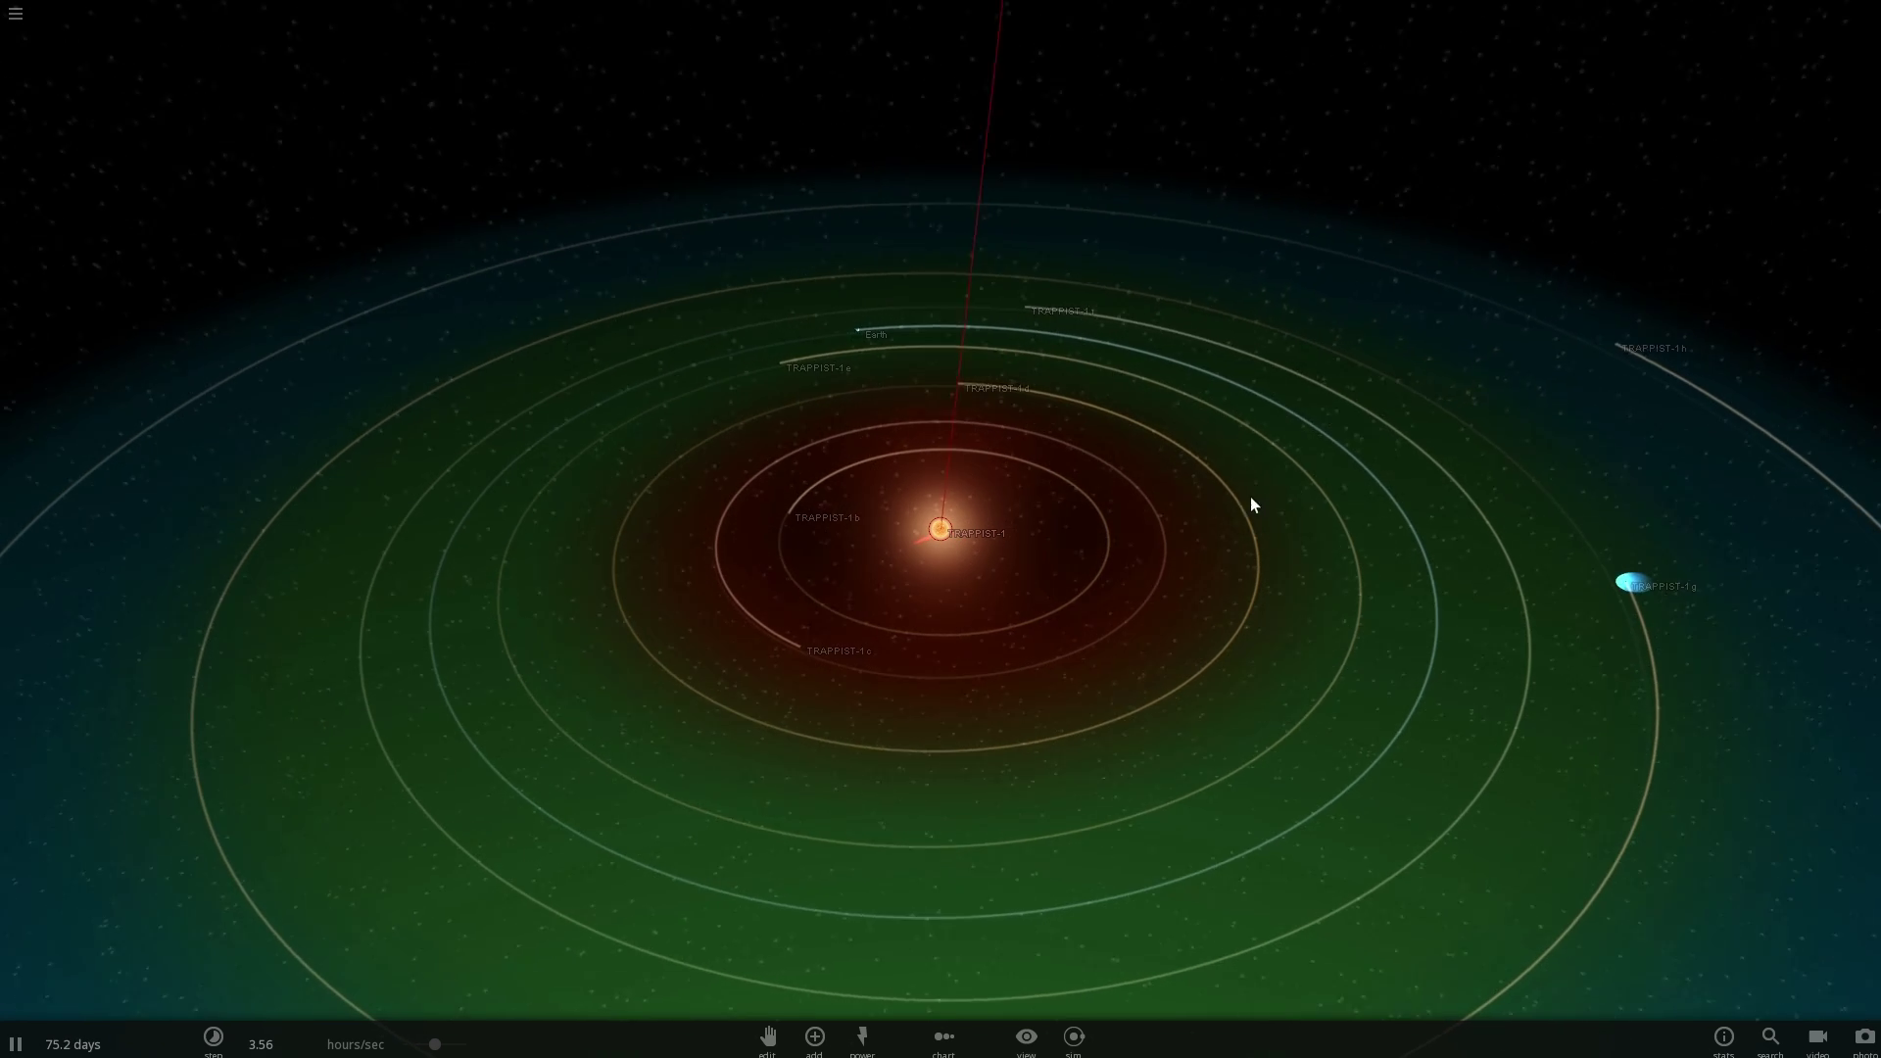
left_click_drag(1252, 498, 1221, 479)
left_click(891, 650)
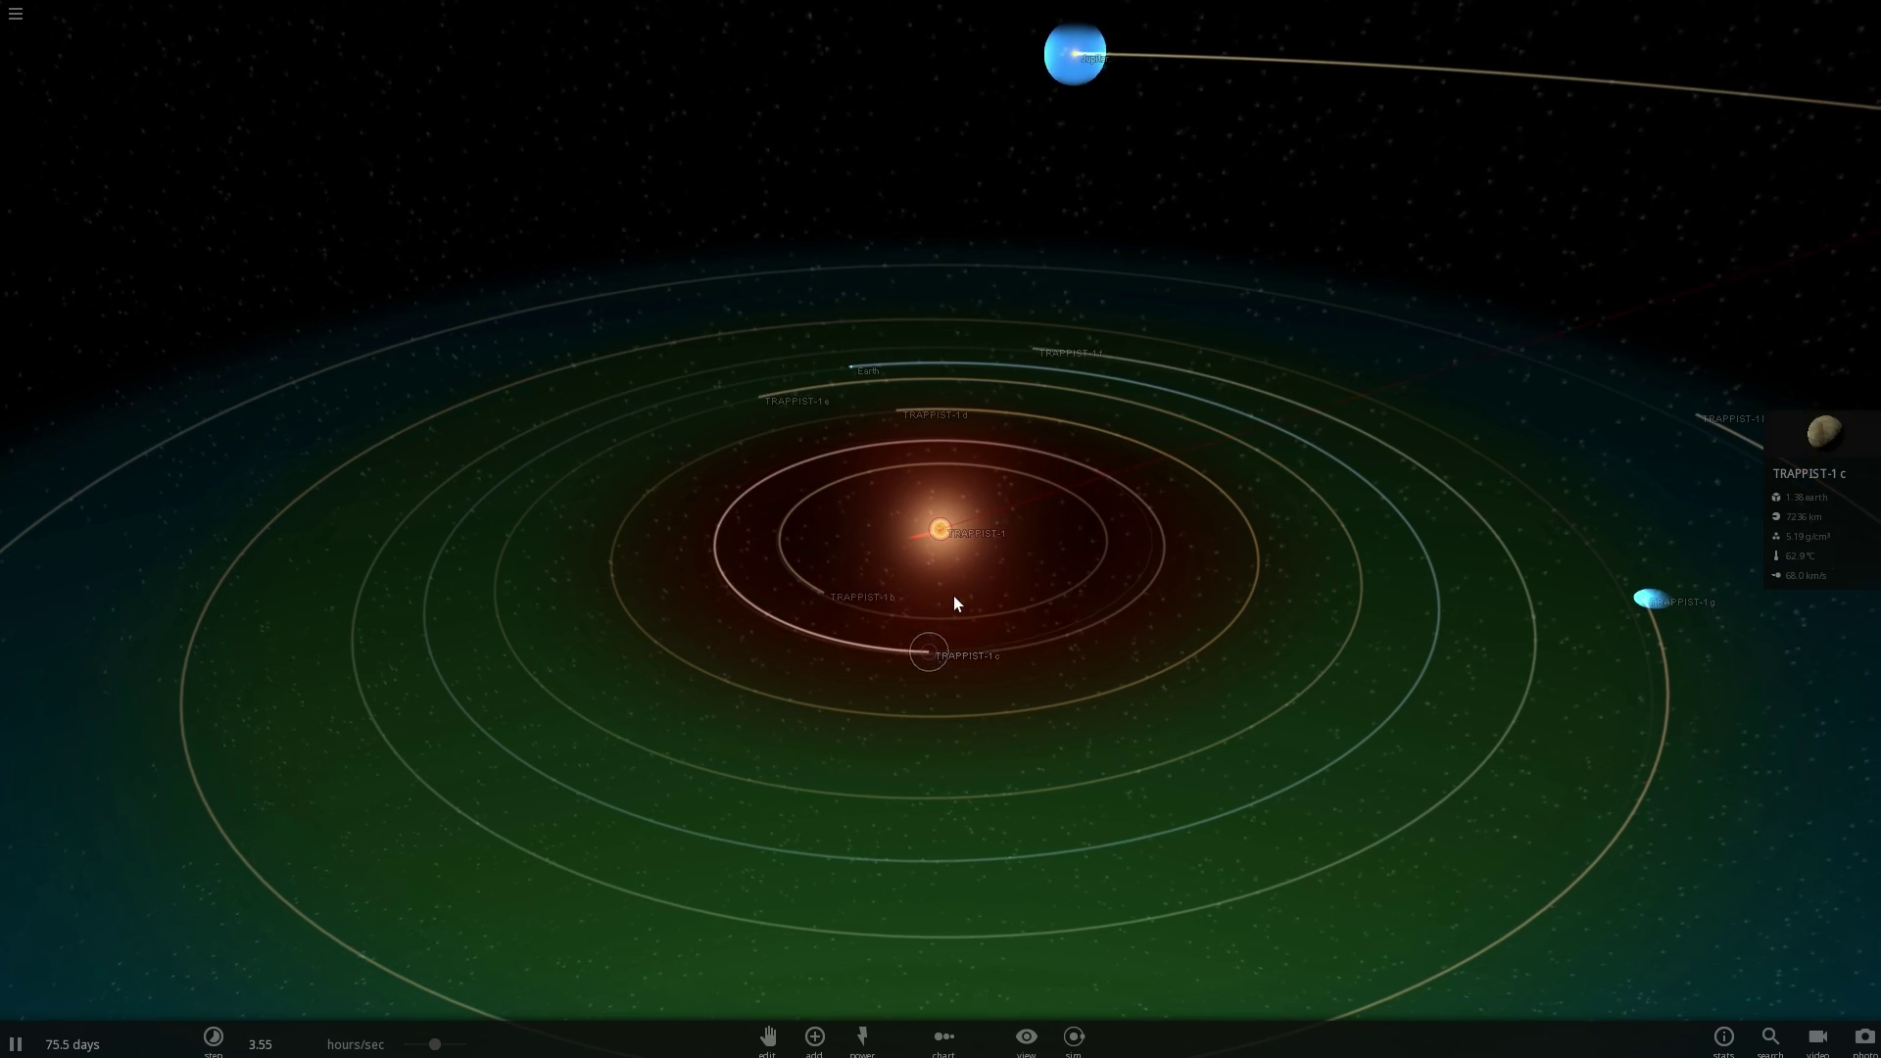
Focus on TRAPPIST-1 e and inspect the planet and its orbit around the star.
double_click(698, 408)
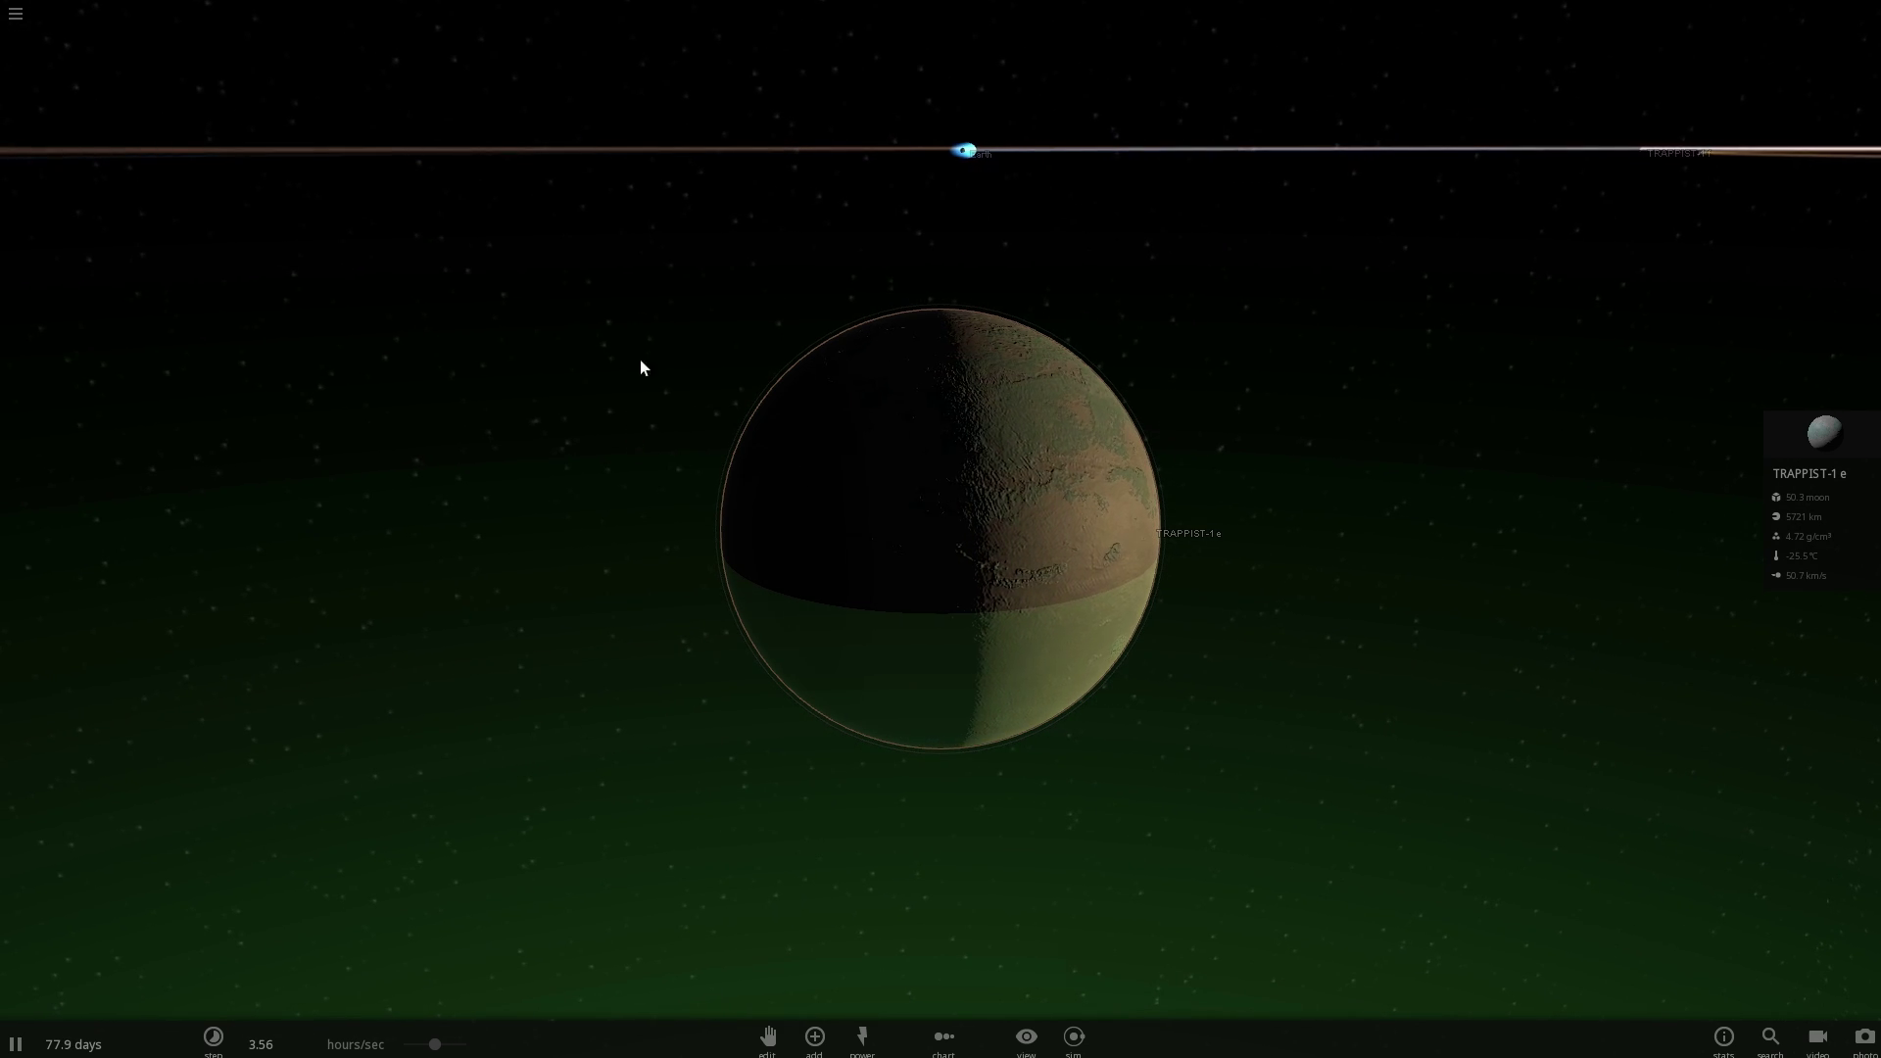
scroll(1122, 753, "down", 2)
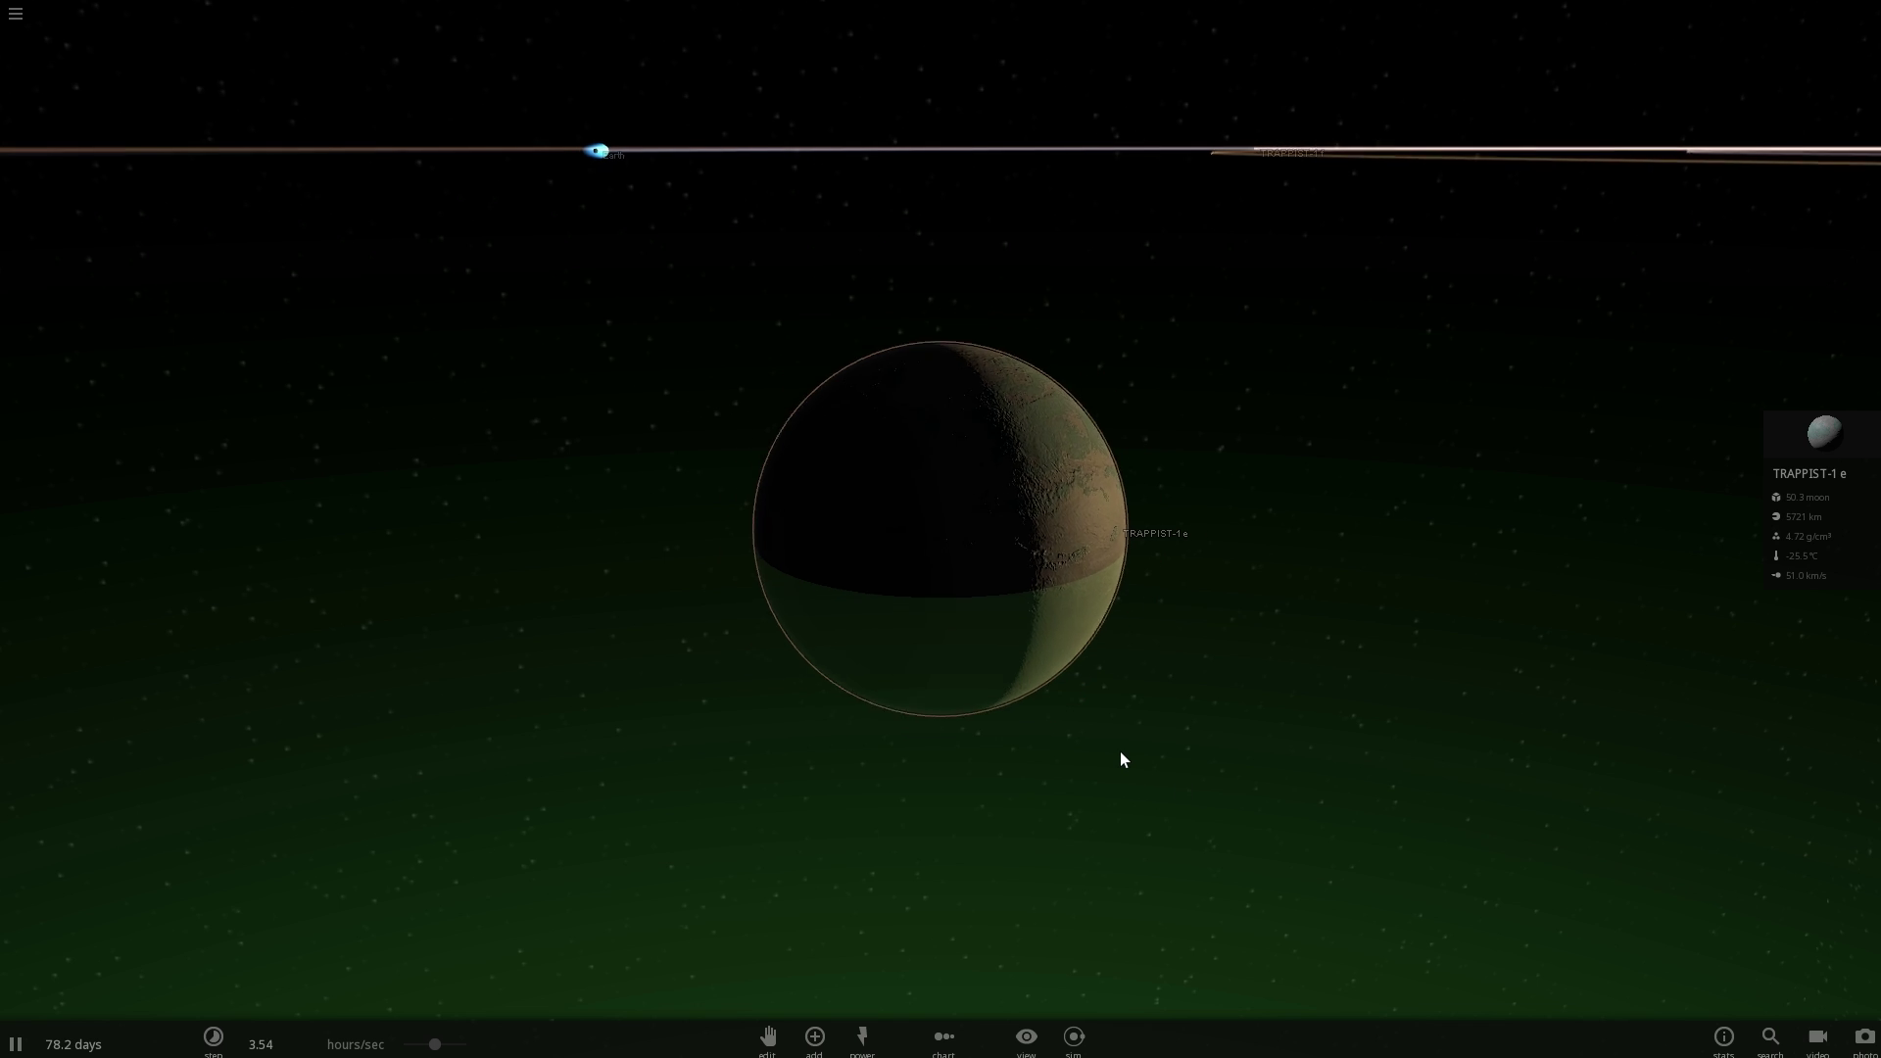
scroll(1120, 755, "down", 5)
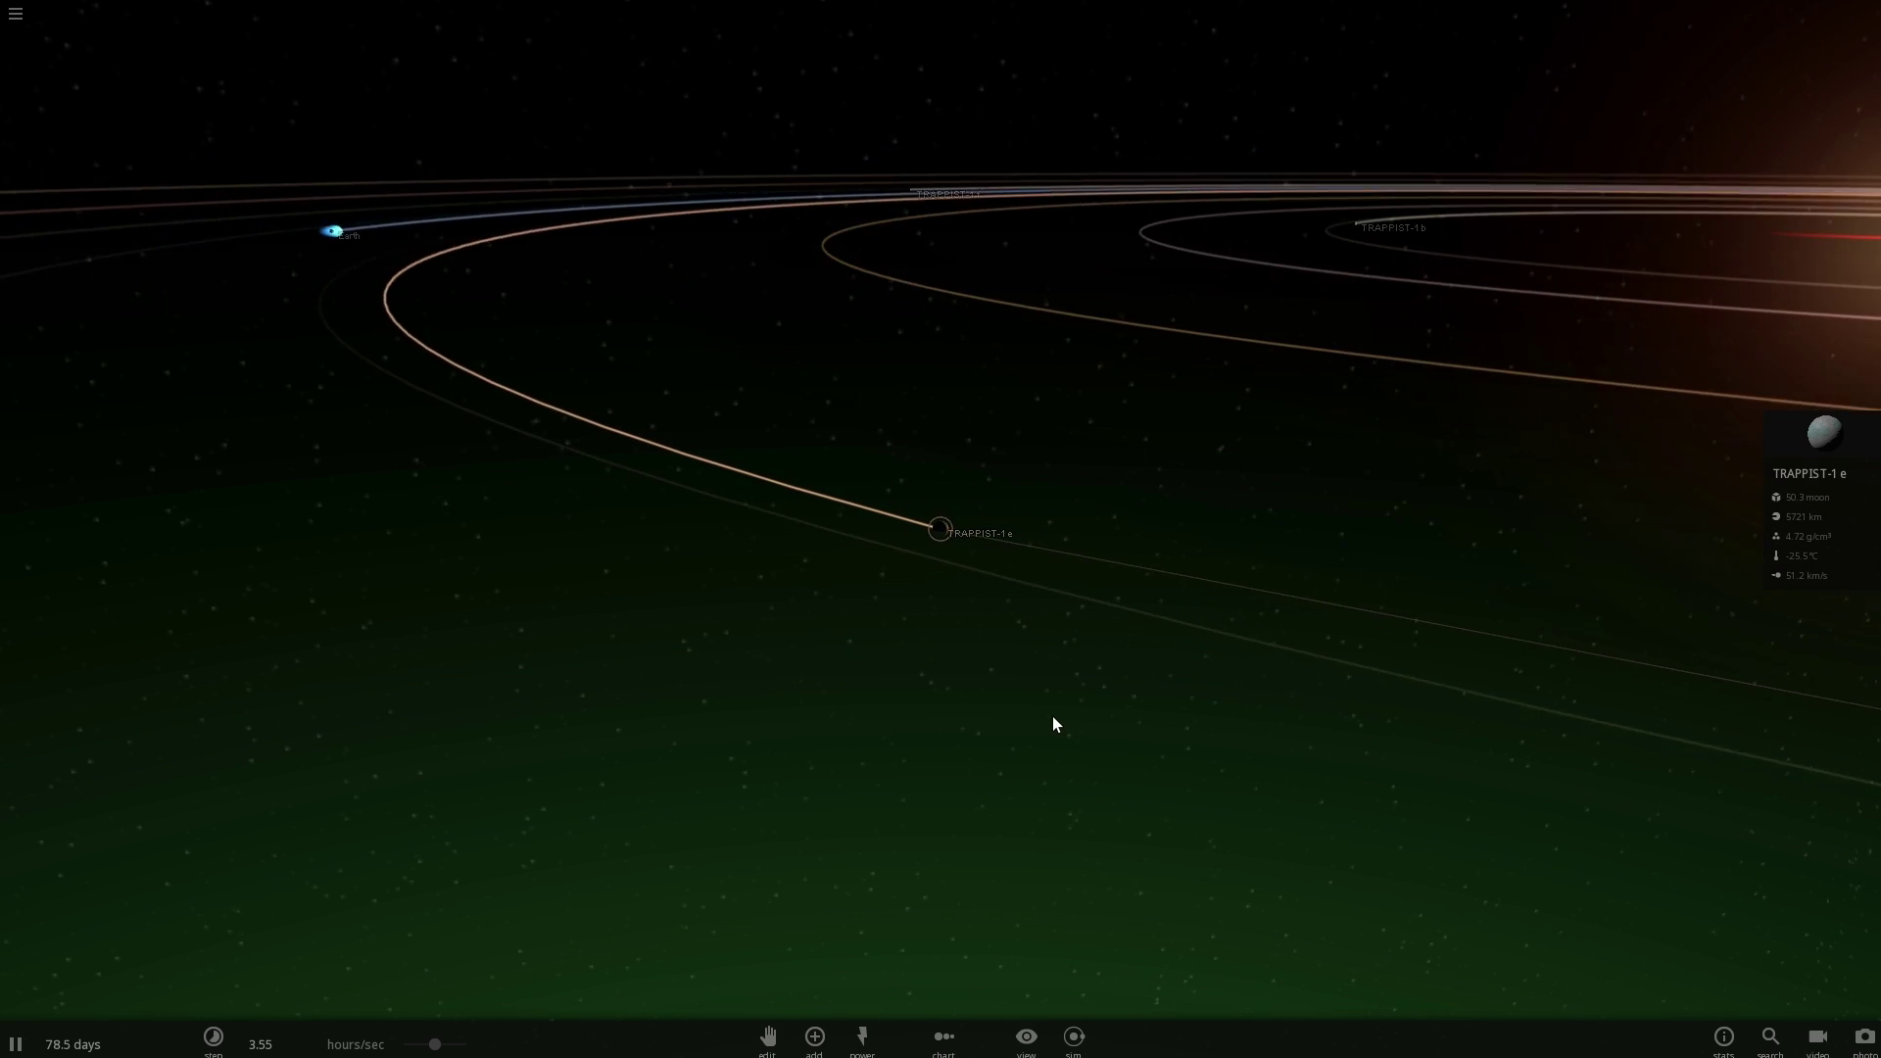
left_click_drag(1056, 725, 722, 263)
Focus on the star TRAPPIST-1 again and examine its flares up close and within the planetary system.
left_click(599, 287)
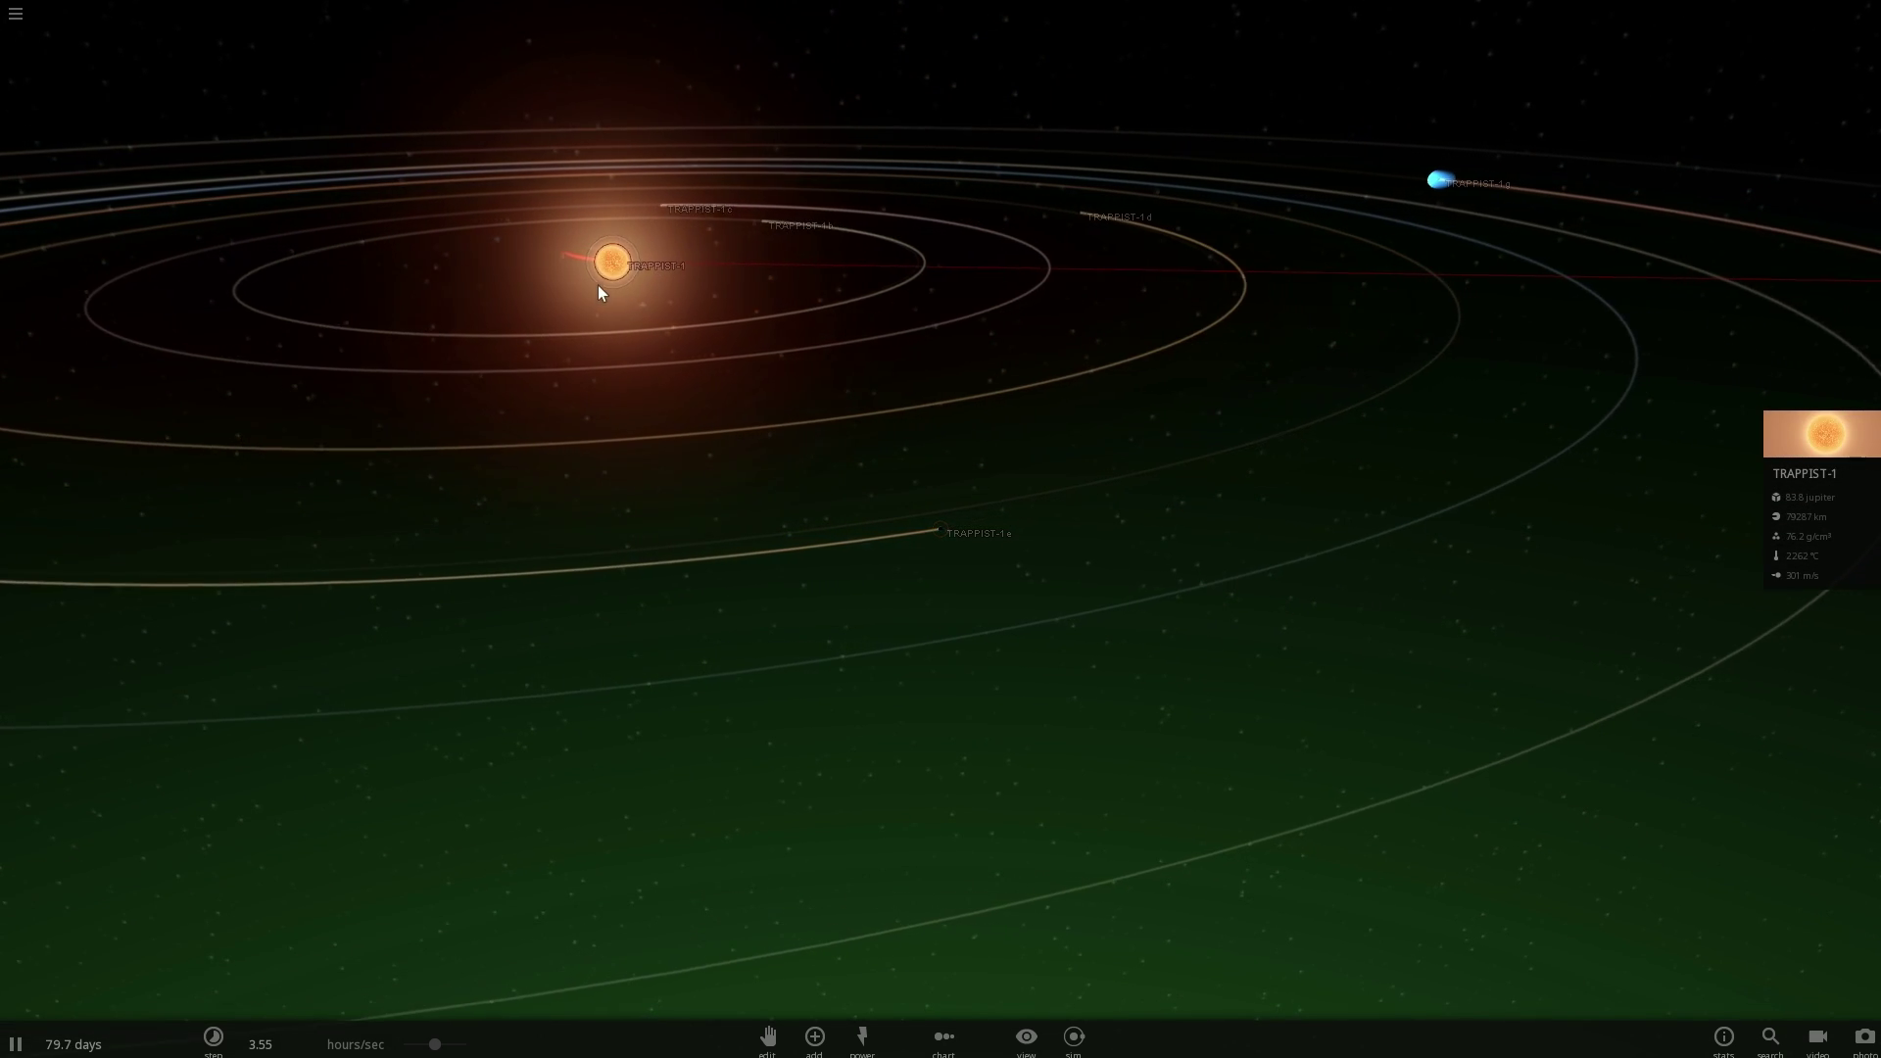
double_click(902, 549)
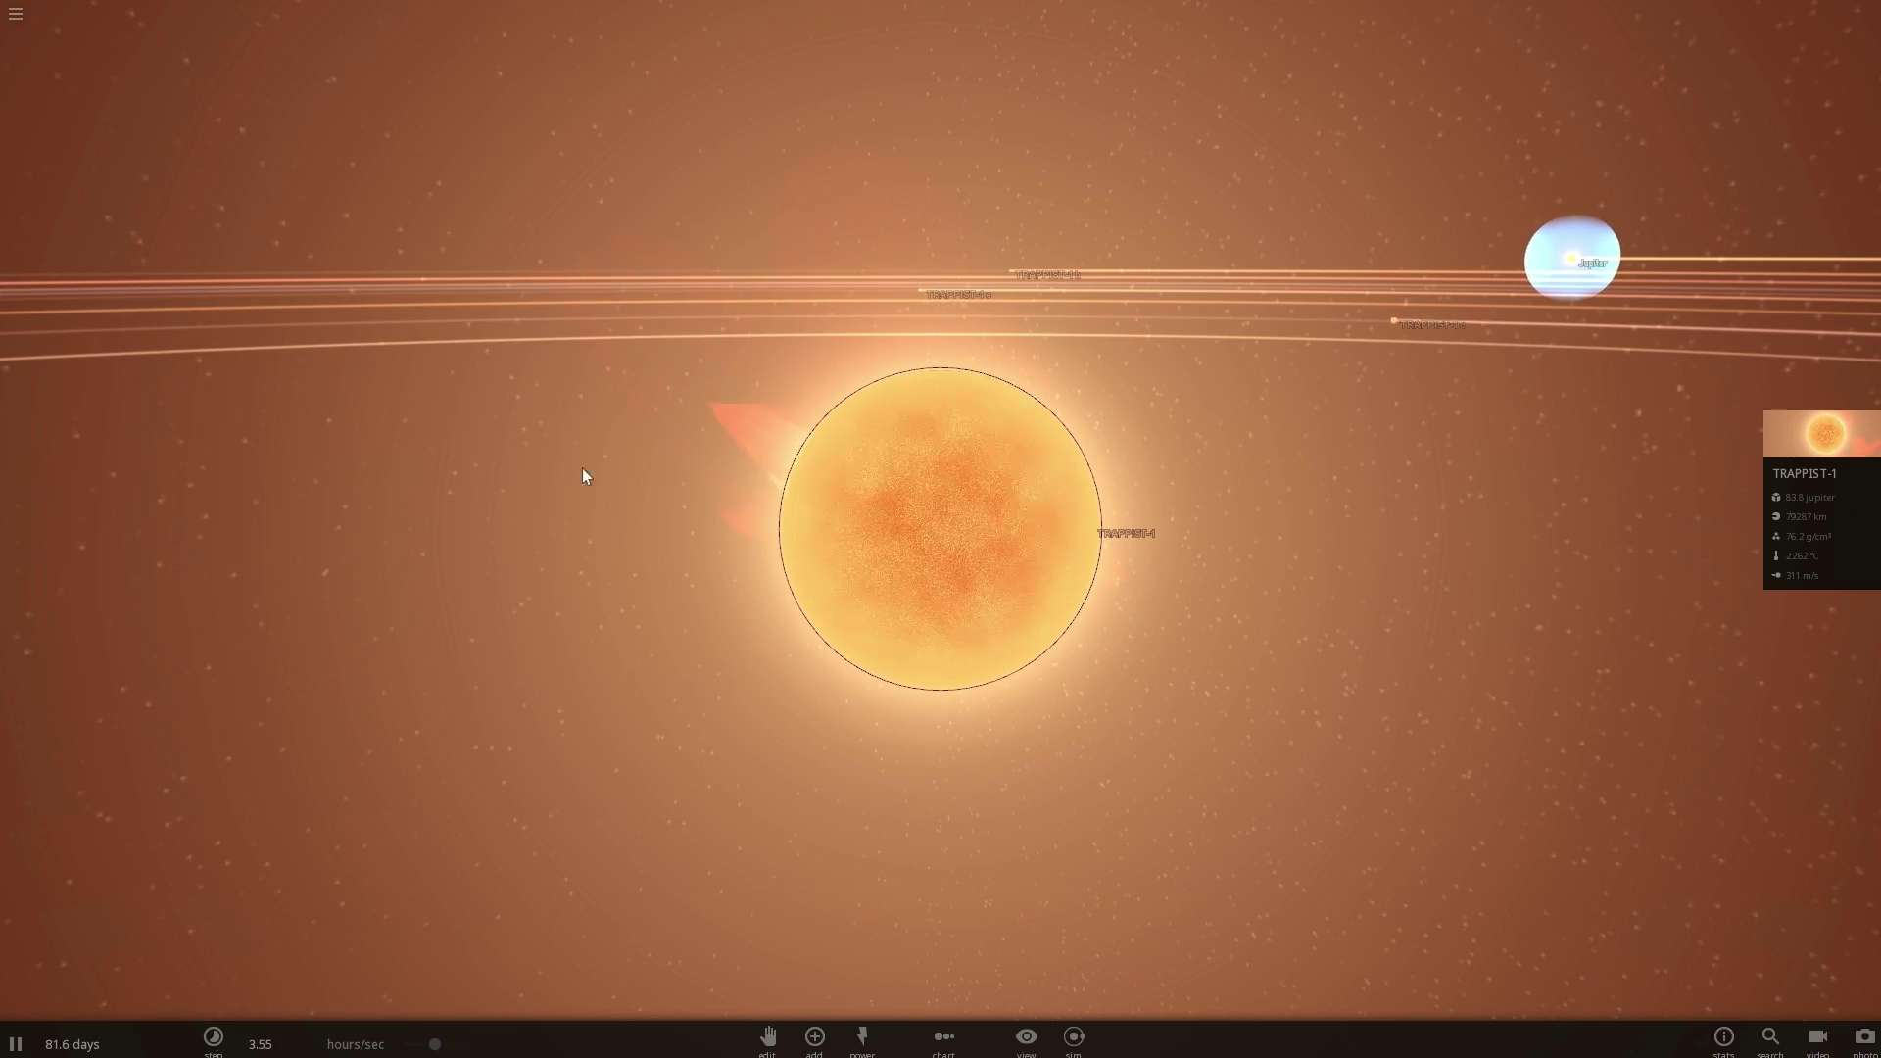
left_click_drag(627, 468, 726, 486)
scroll(715, 491, "down", 1)
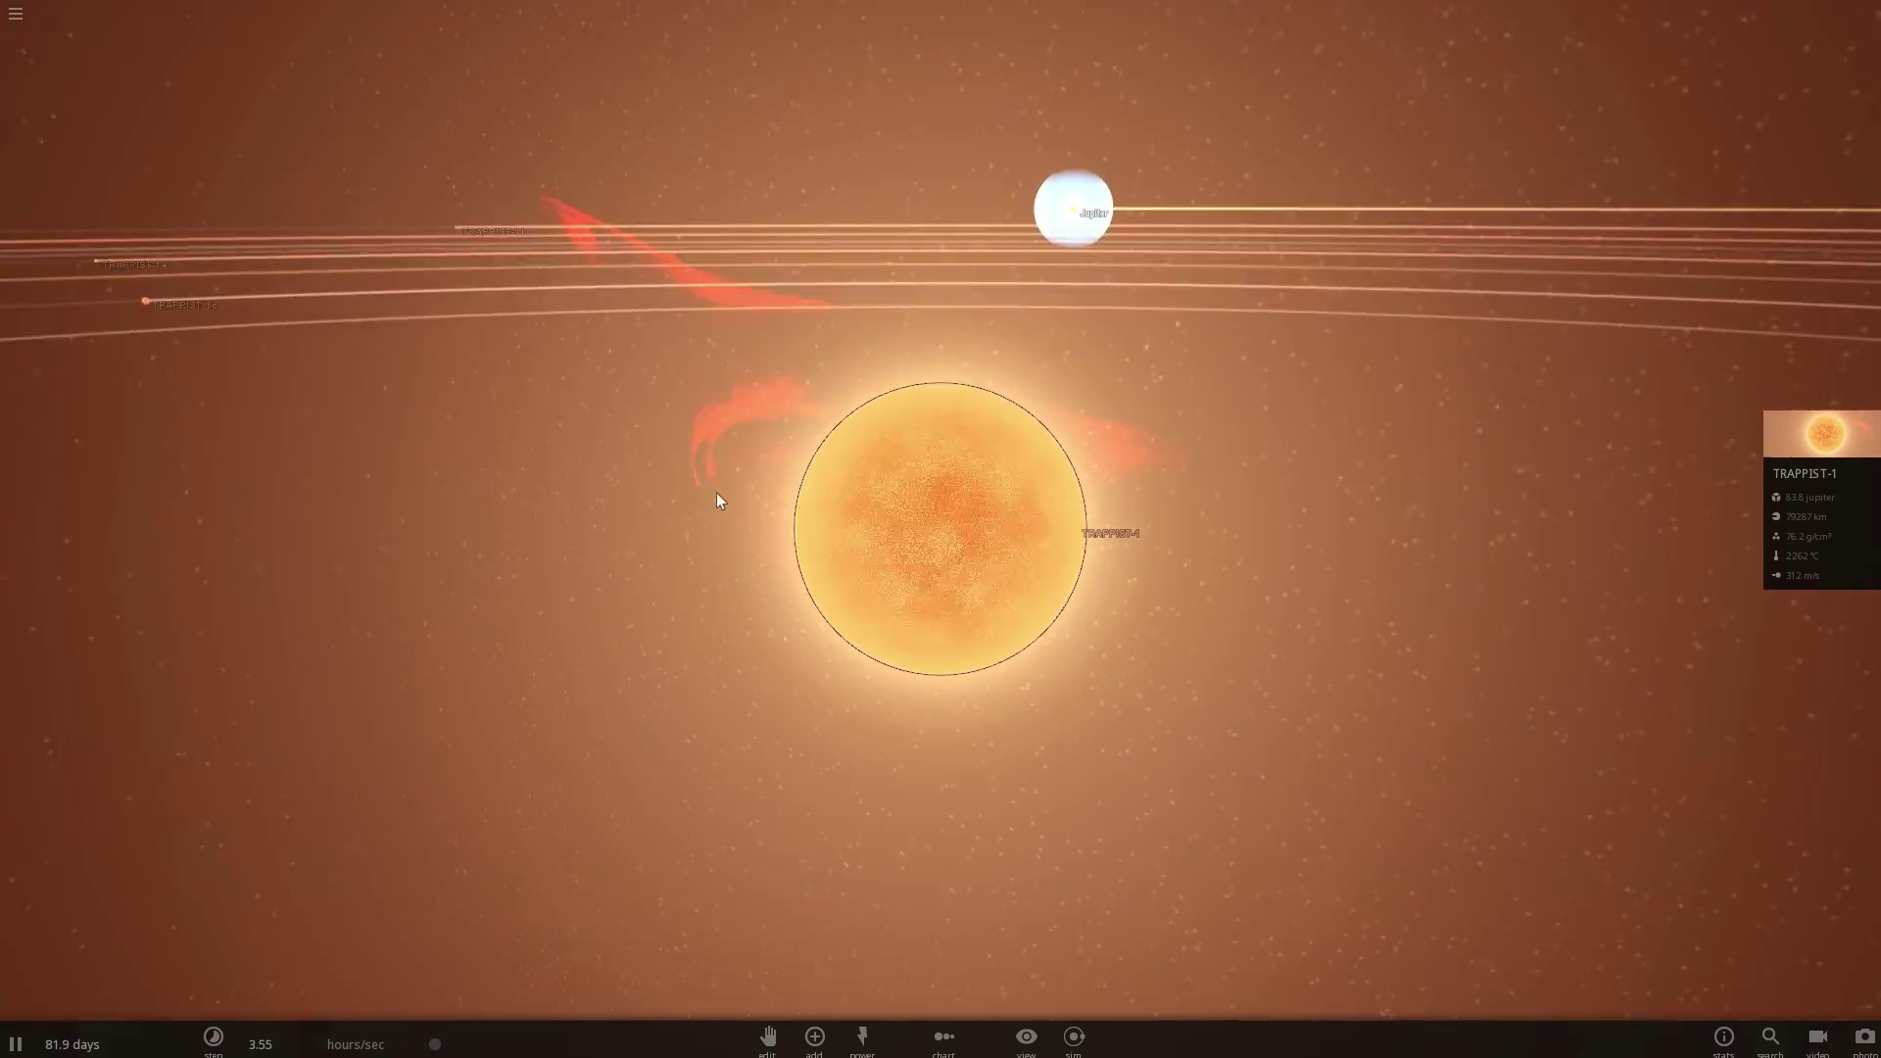
scroll(716, 492, "down", 5)
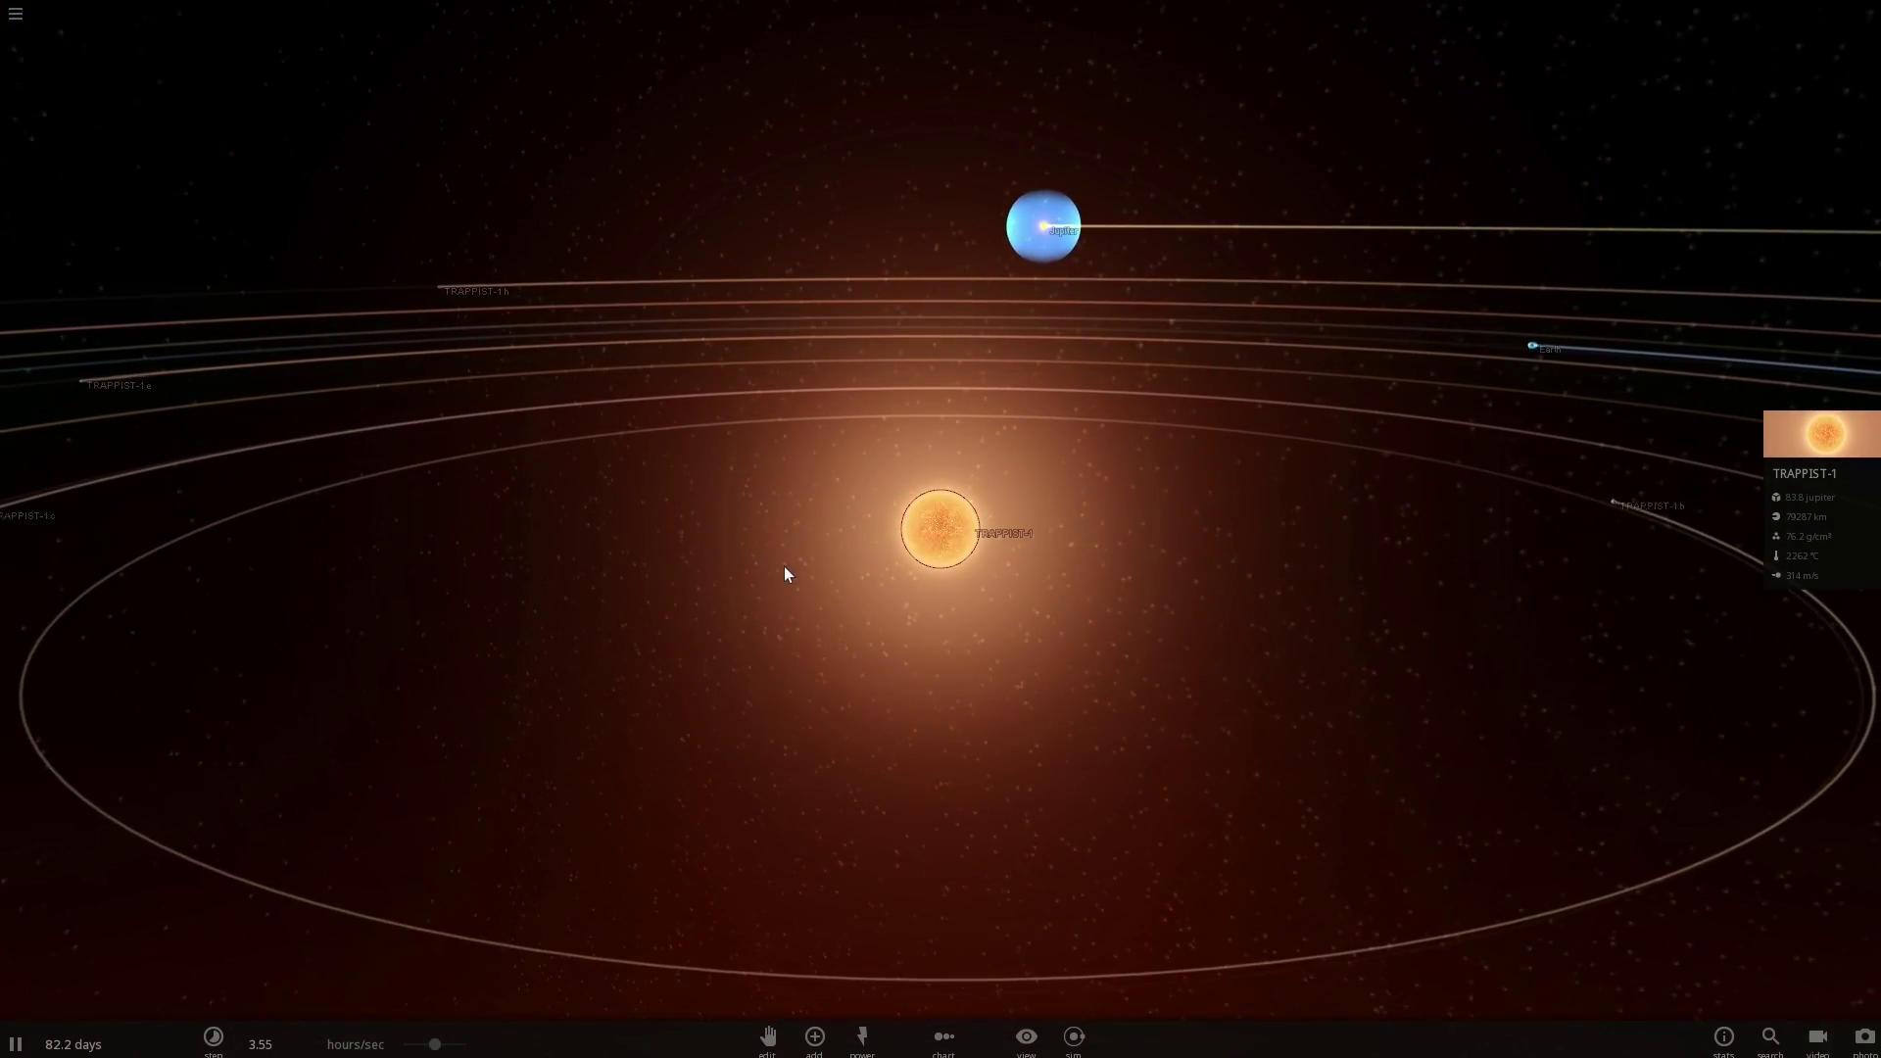
scroll(949, 552, "up", 4)
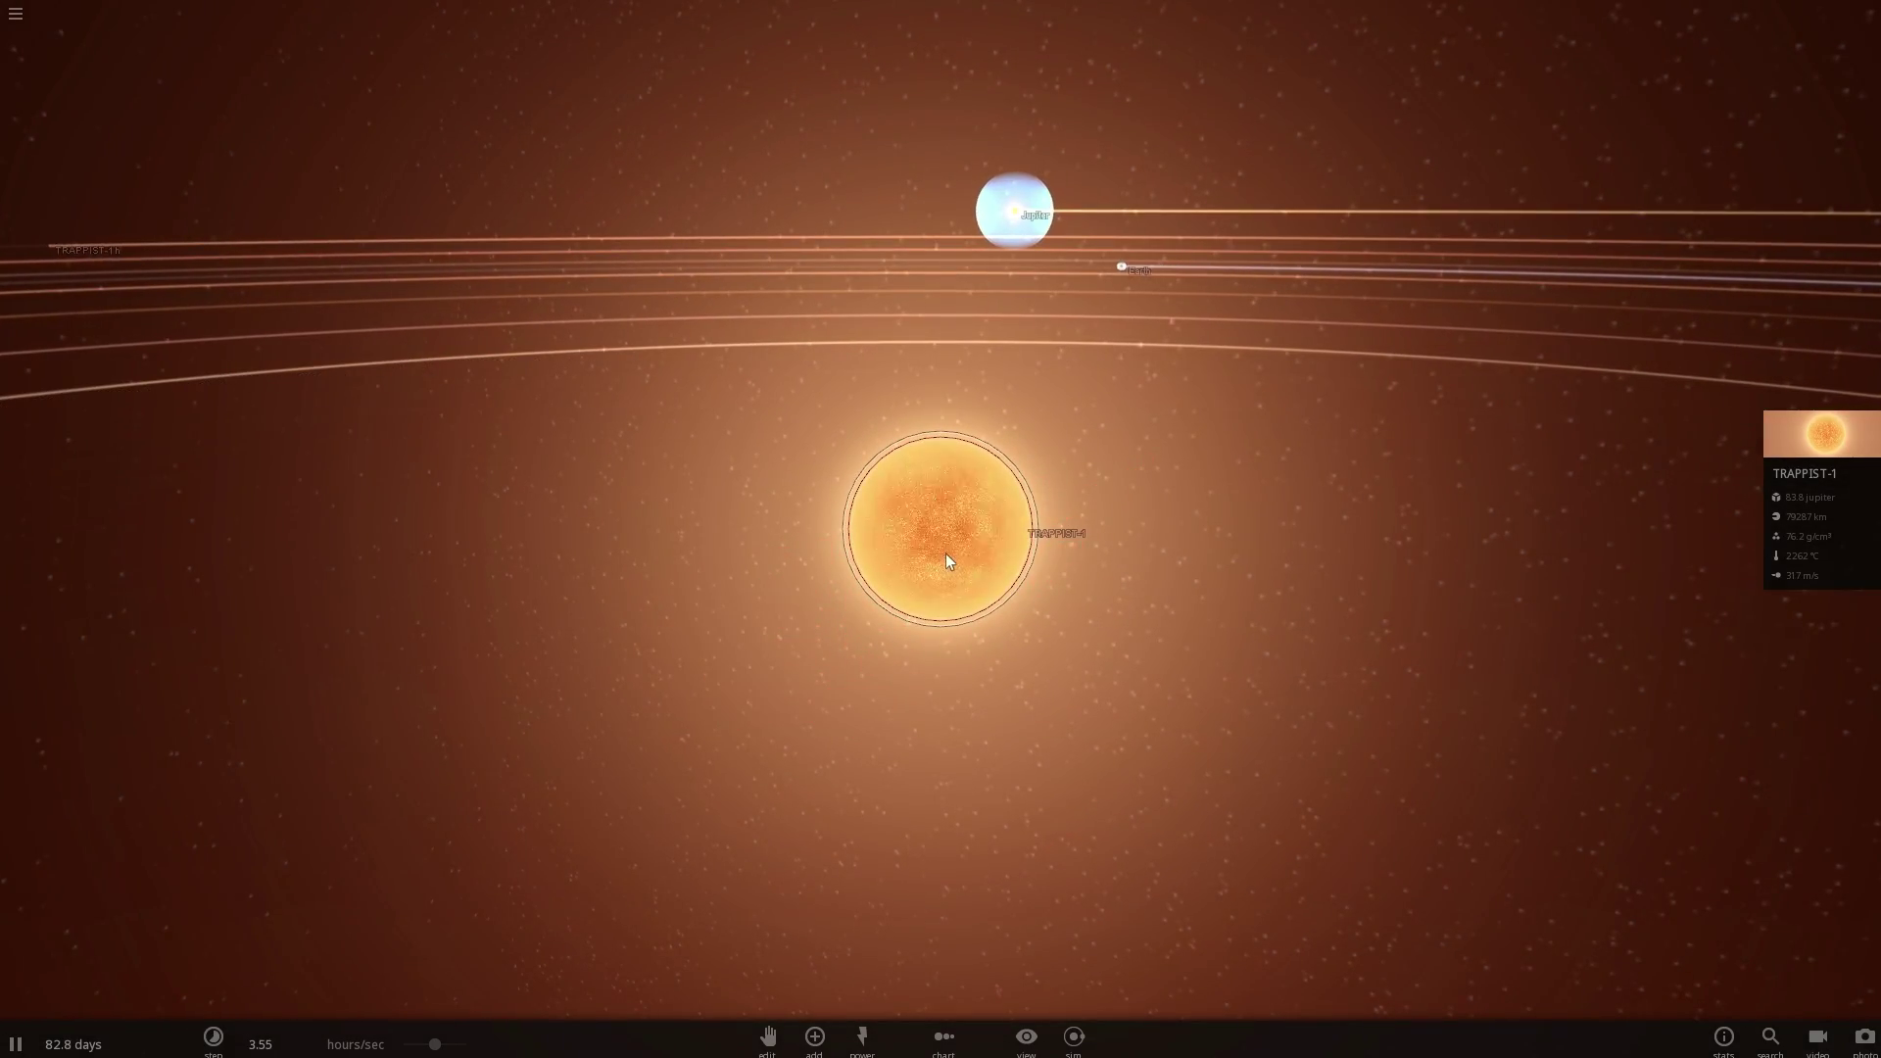
scroll(946, 554, "down", 3)
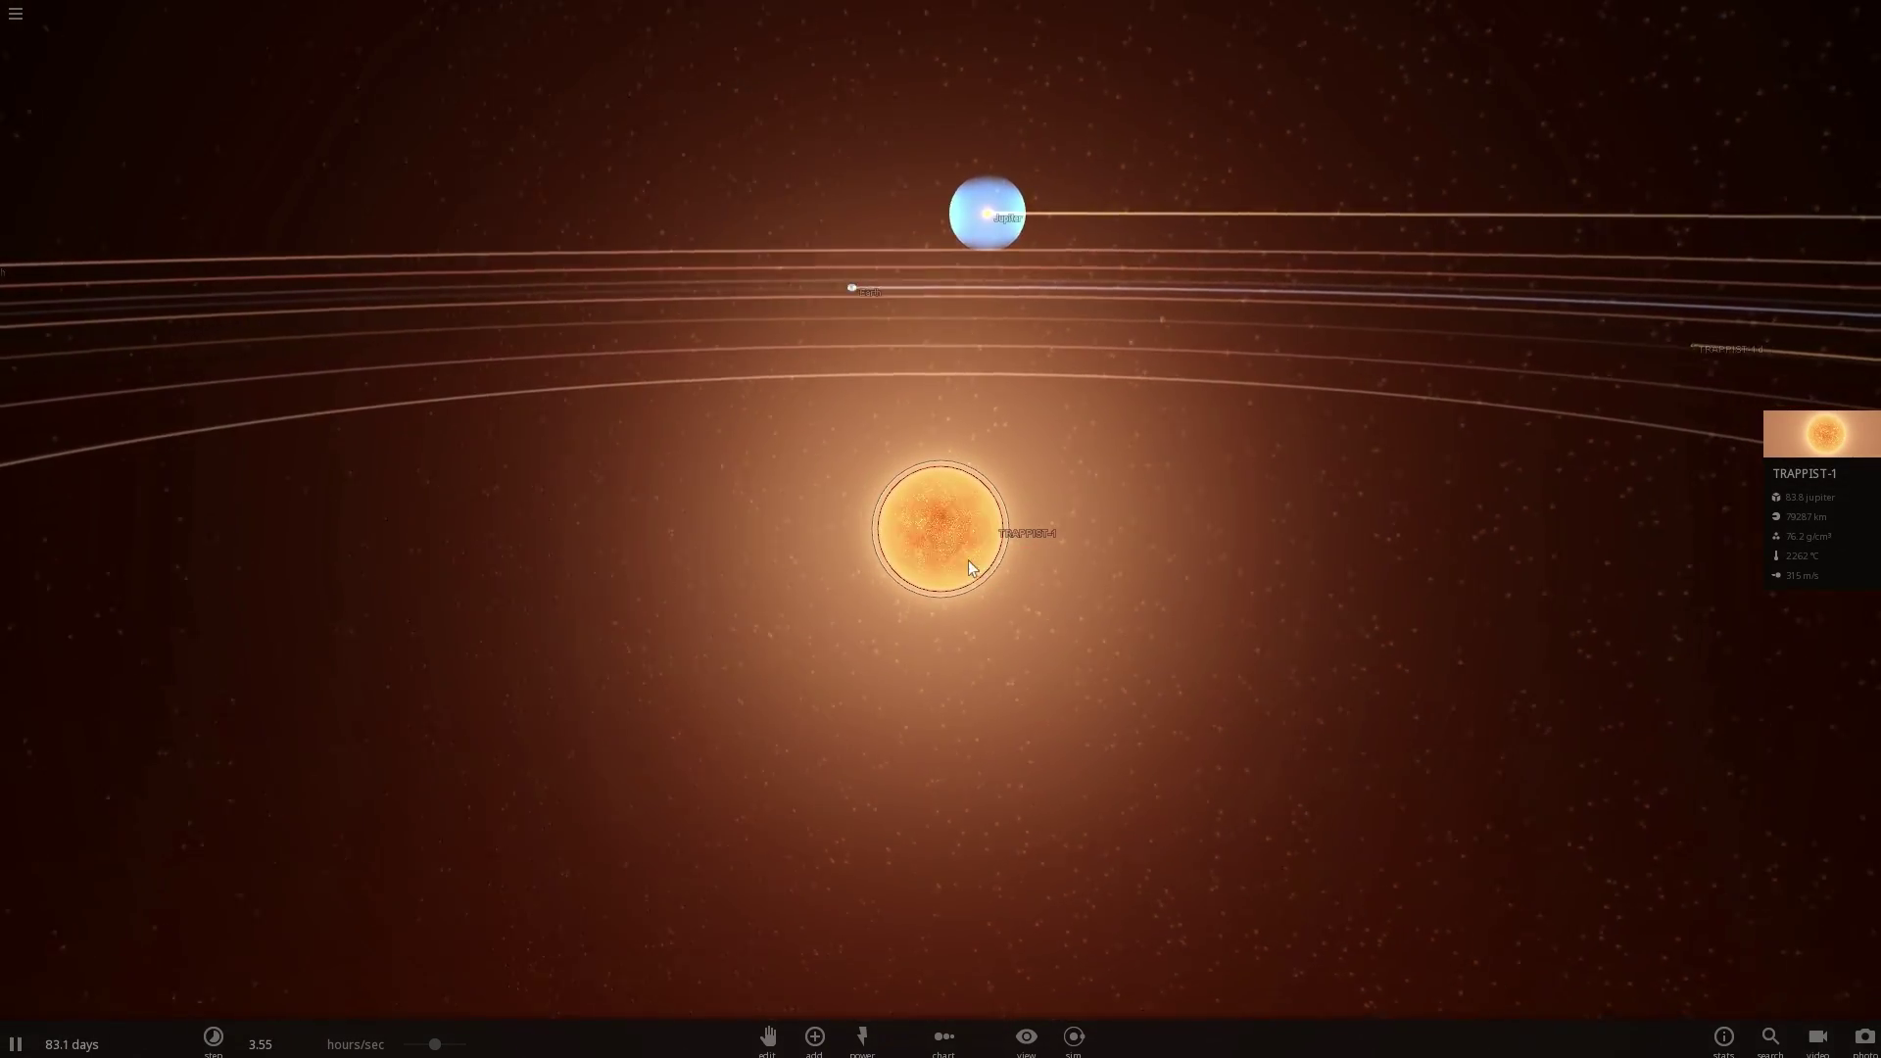
scroll(976, 562, "down", 5)
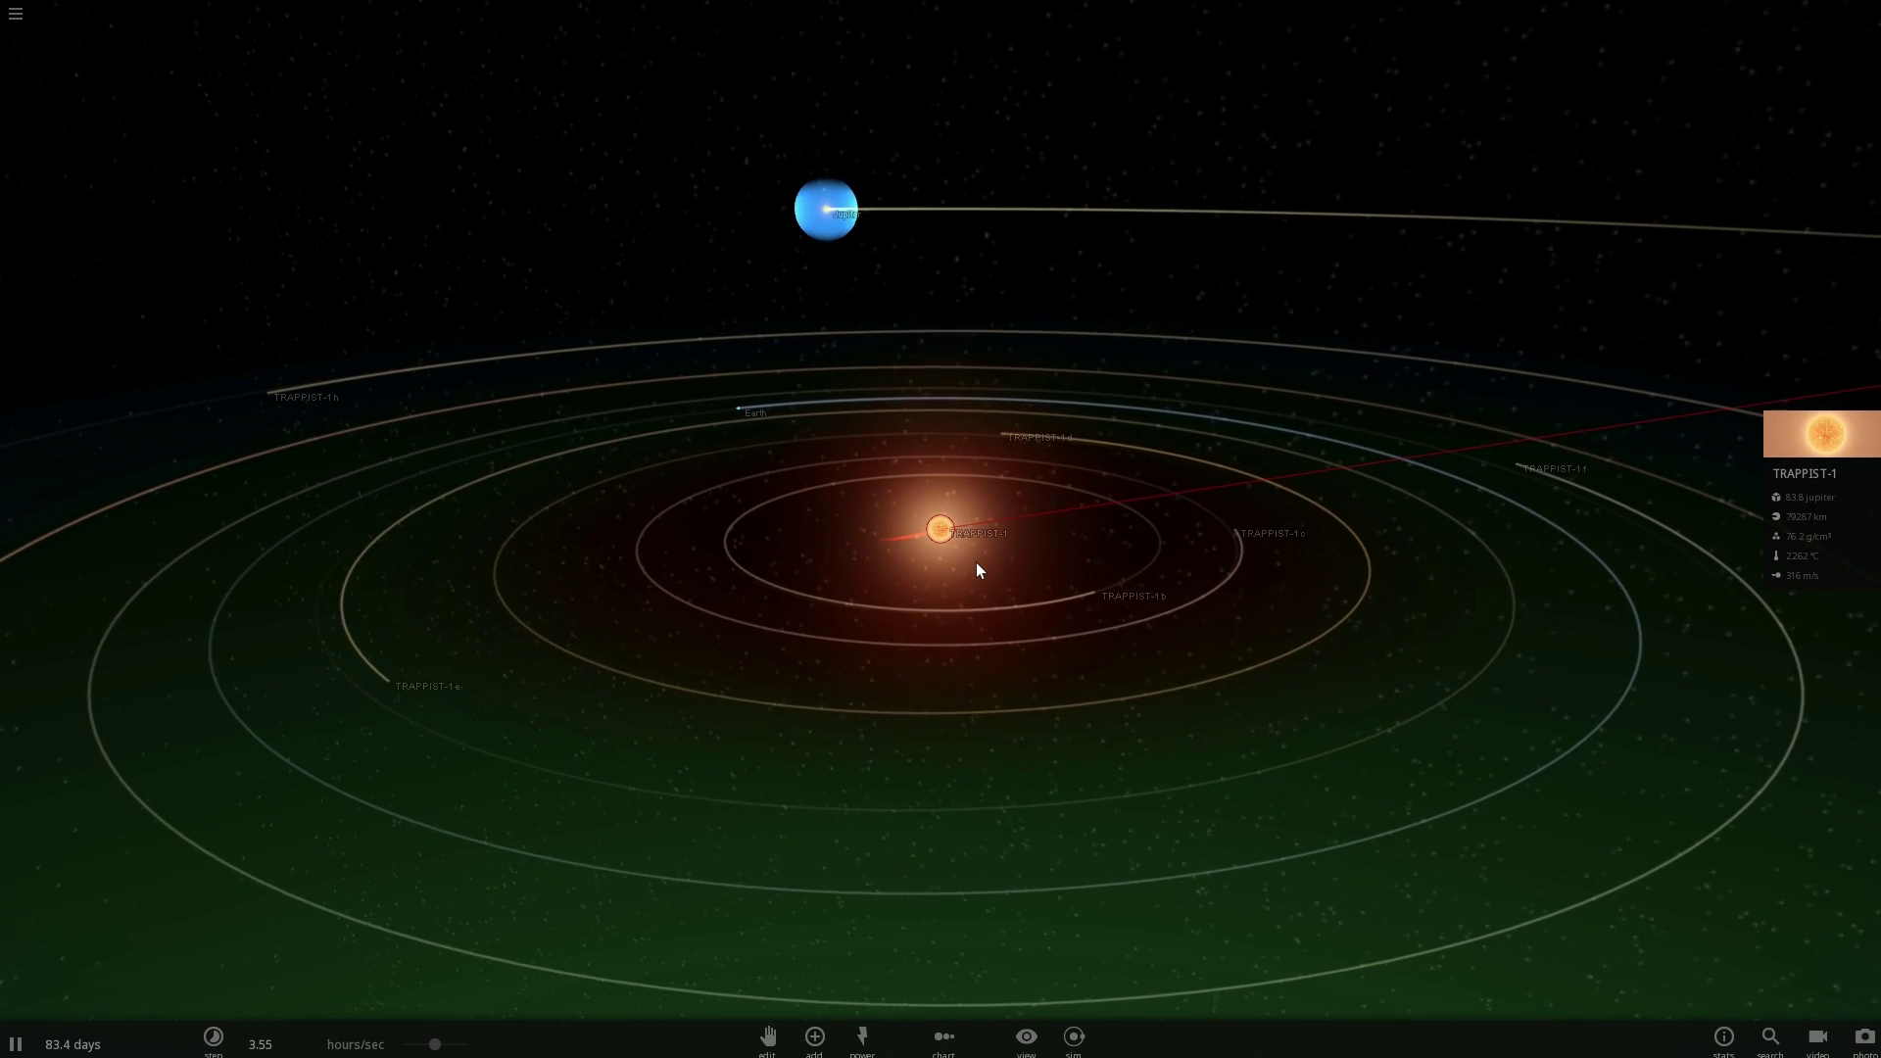
Examine the habitable zone and the planets' orbits around TRAPPIST-1 from several angles and distances.
left_click_drag(976, 563, 884, 679)
scroll(1035, 642, "down", 2)
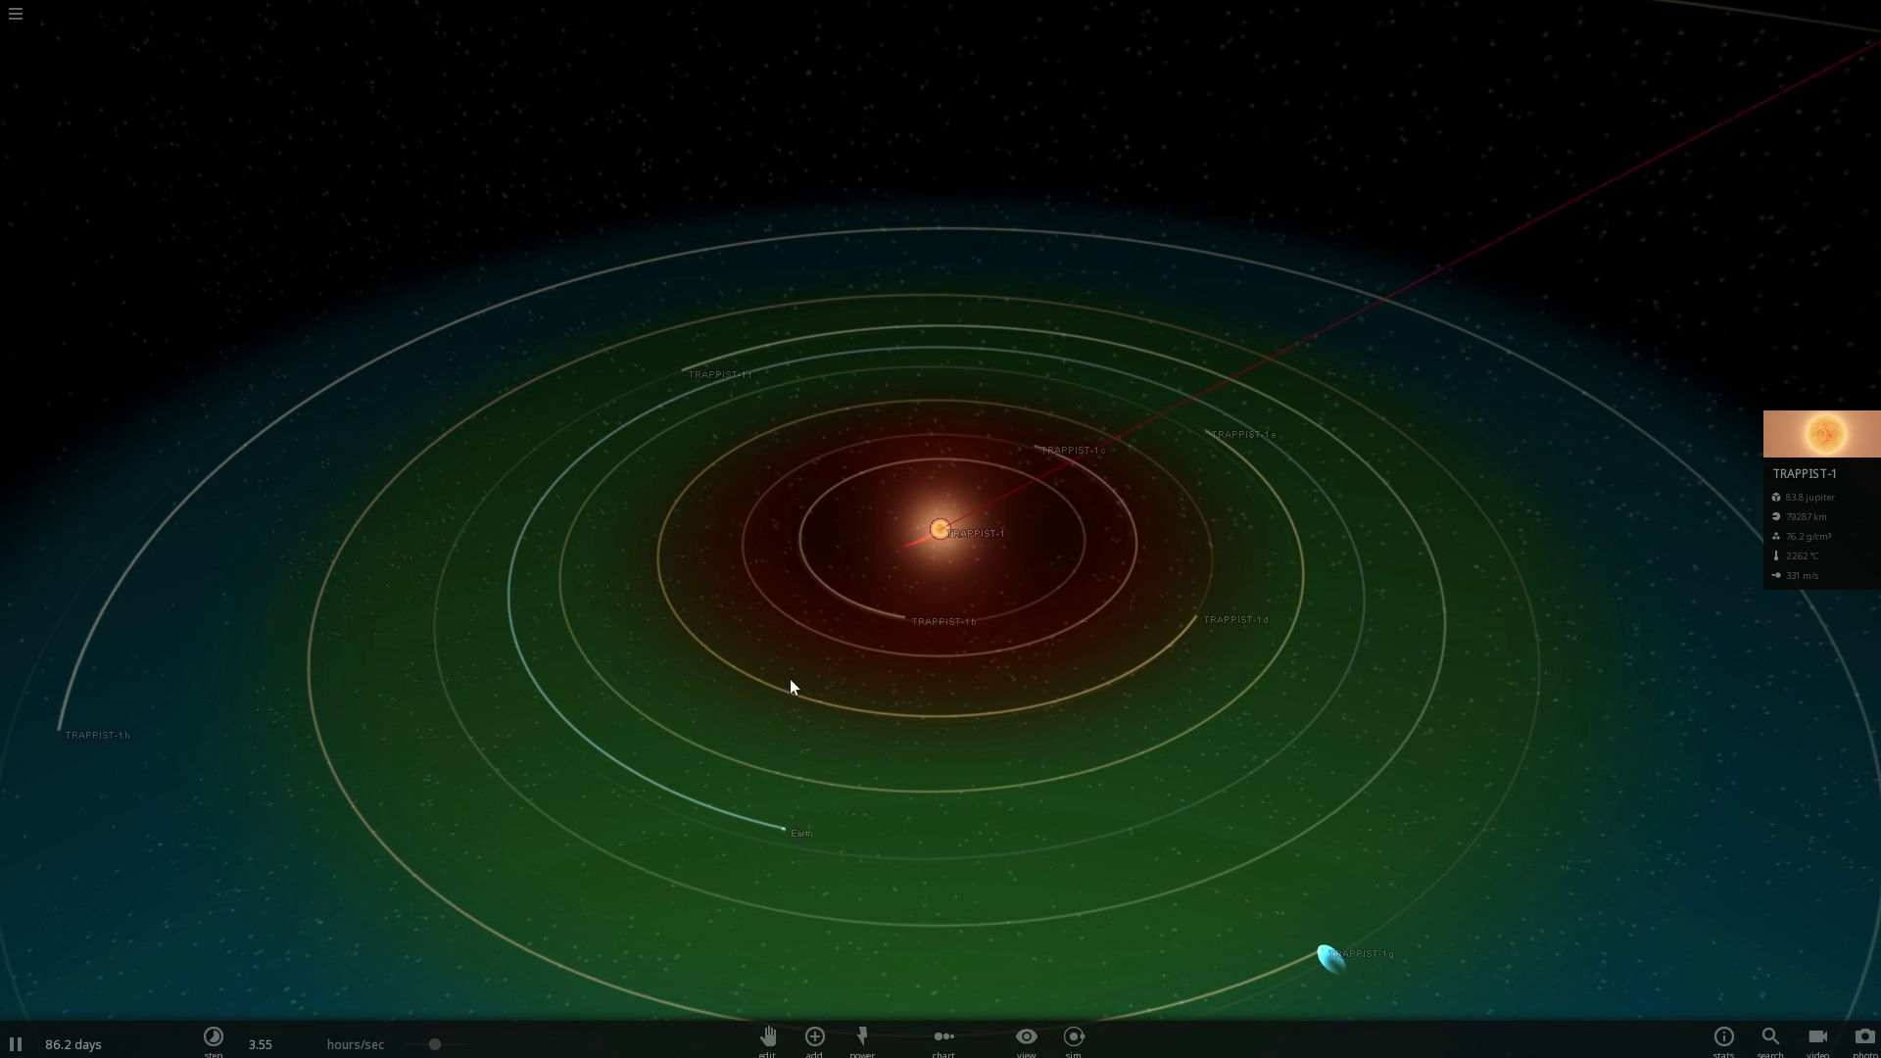
left_click_drag(821, 698, 964, 688)
scroll(1023, 692, "down", 3)
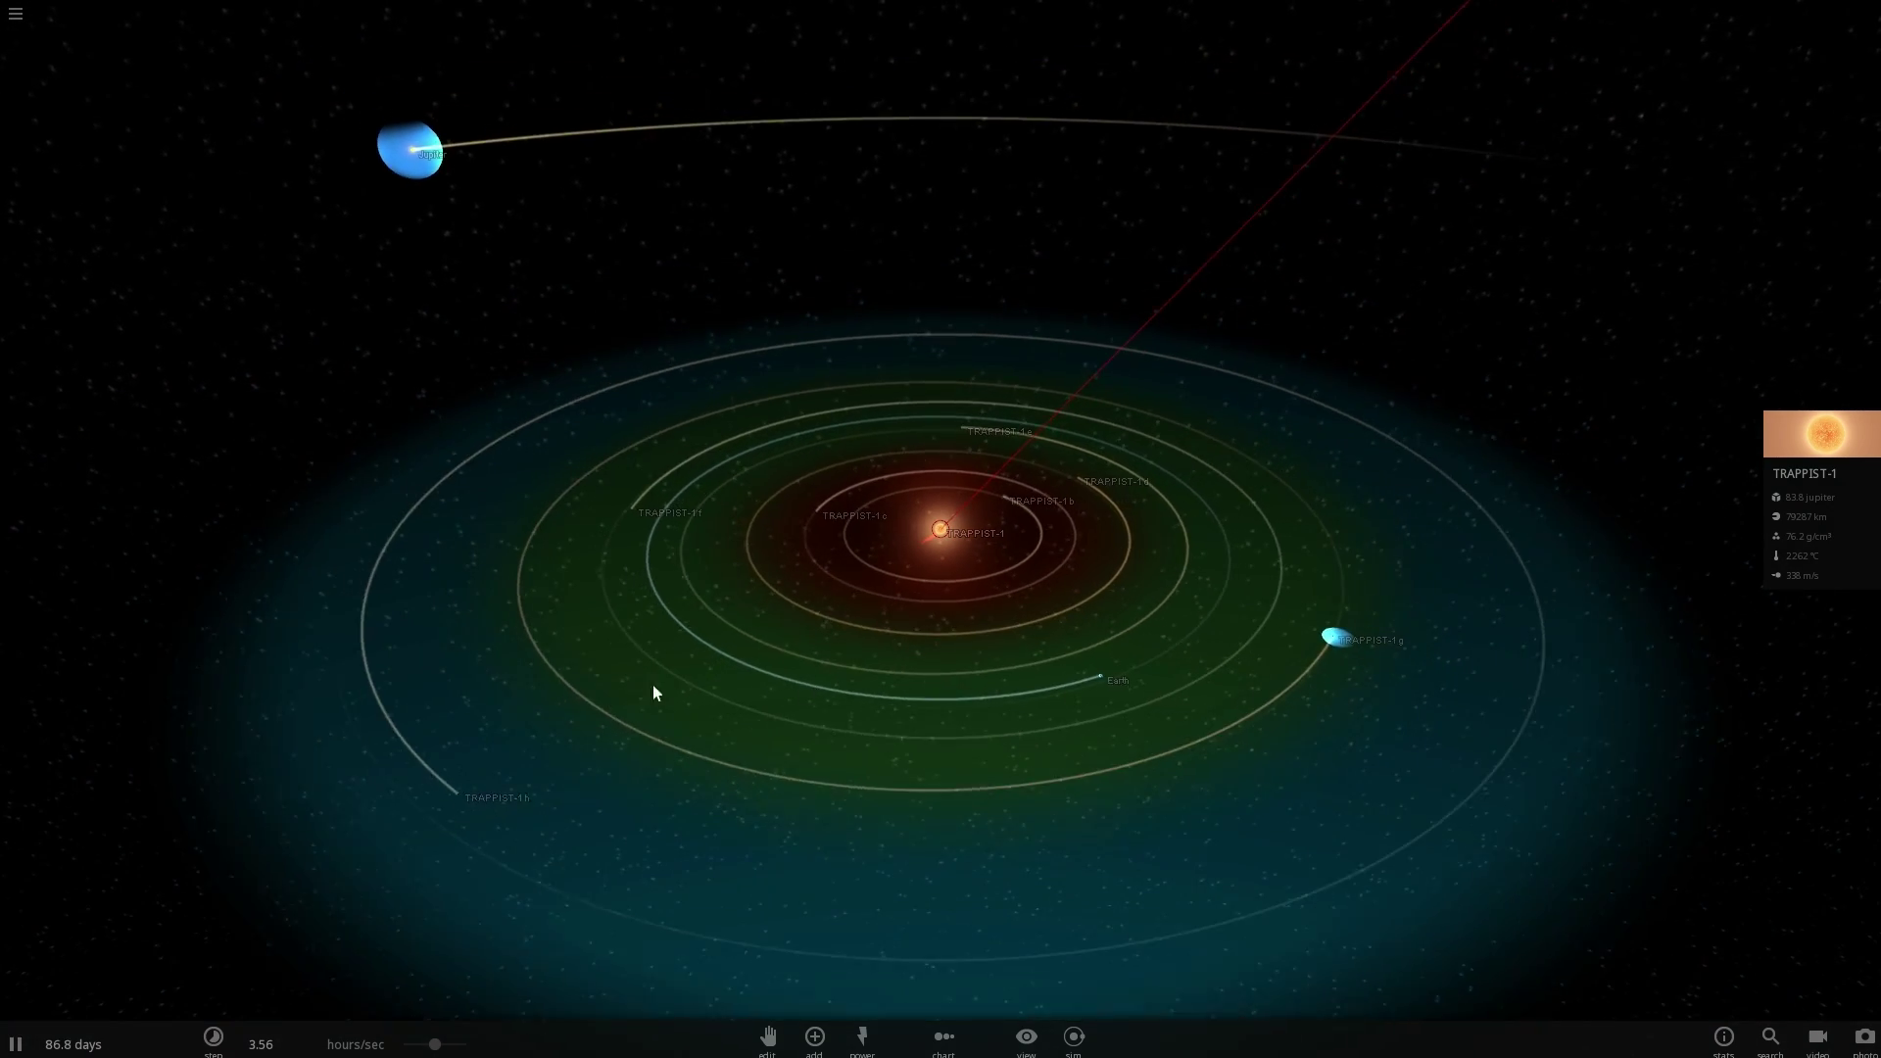
left_click_drag(655, 689, 1052, 598)
scroll(1027, 606, "up", 3)
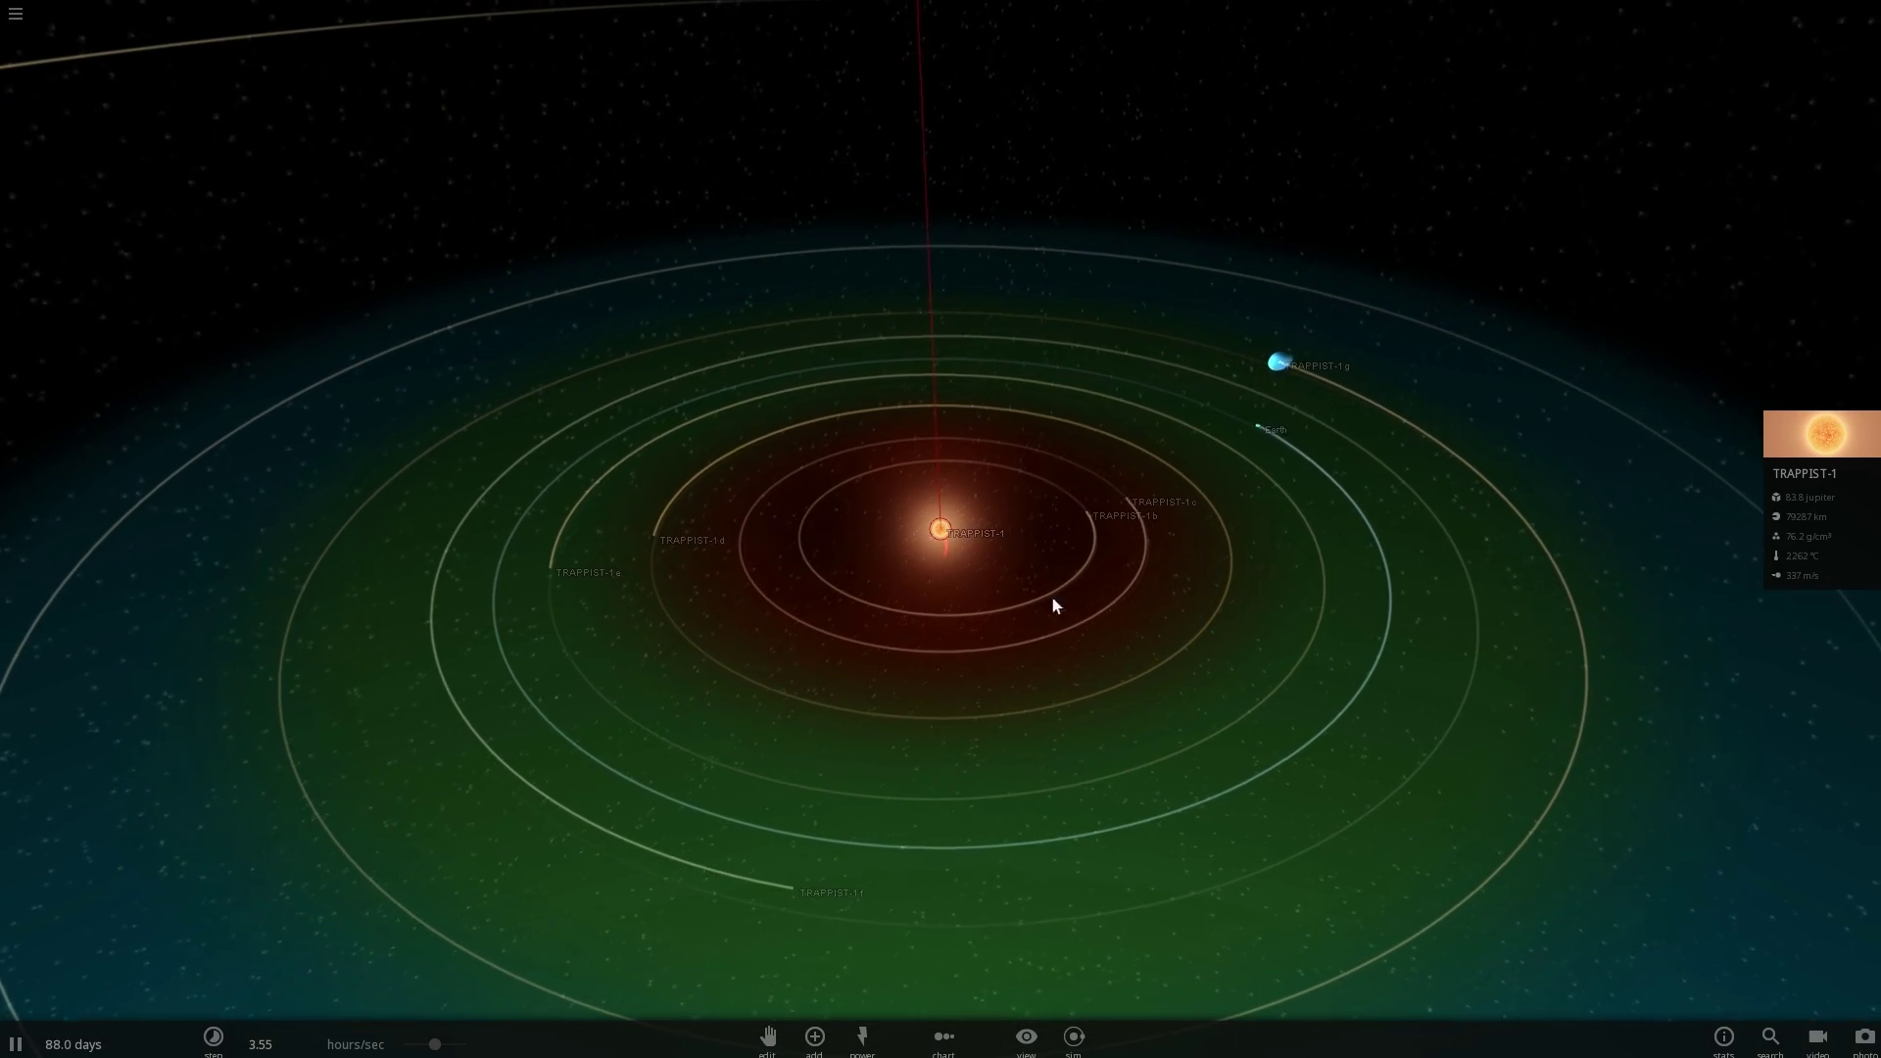
Show the summaries of TRAPPIST-1 g and Earth, and view the whole system out to Jupiter's orbit.
left_click(1242, 354)
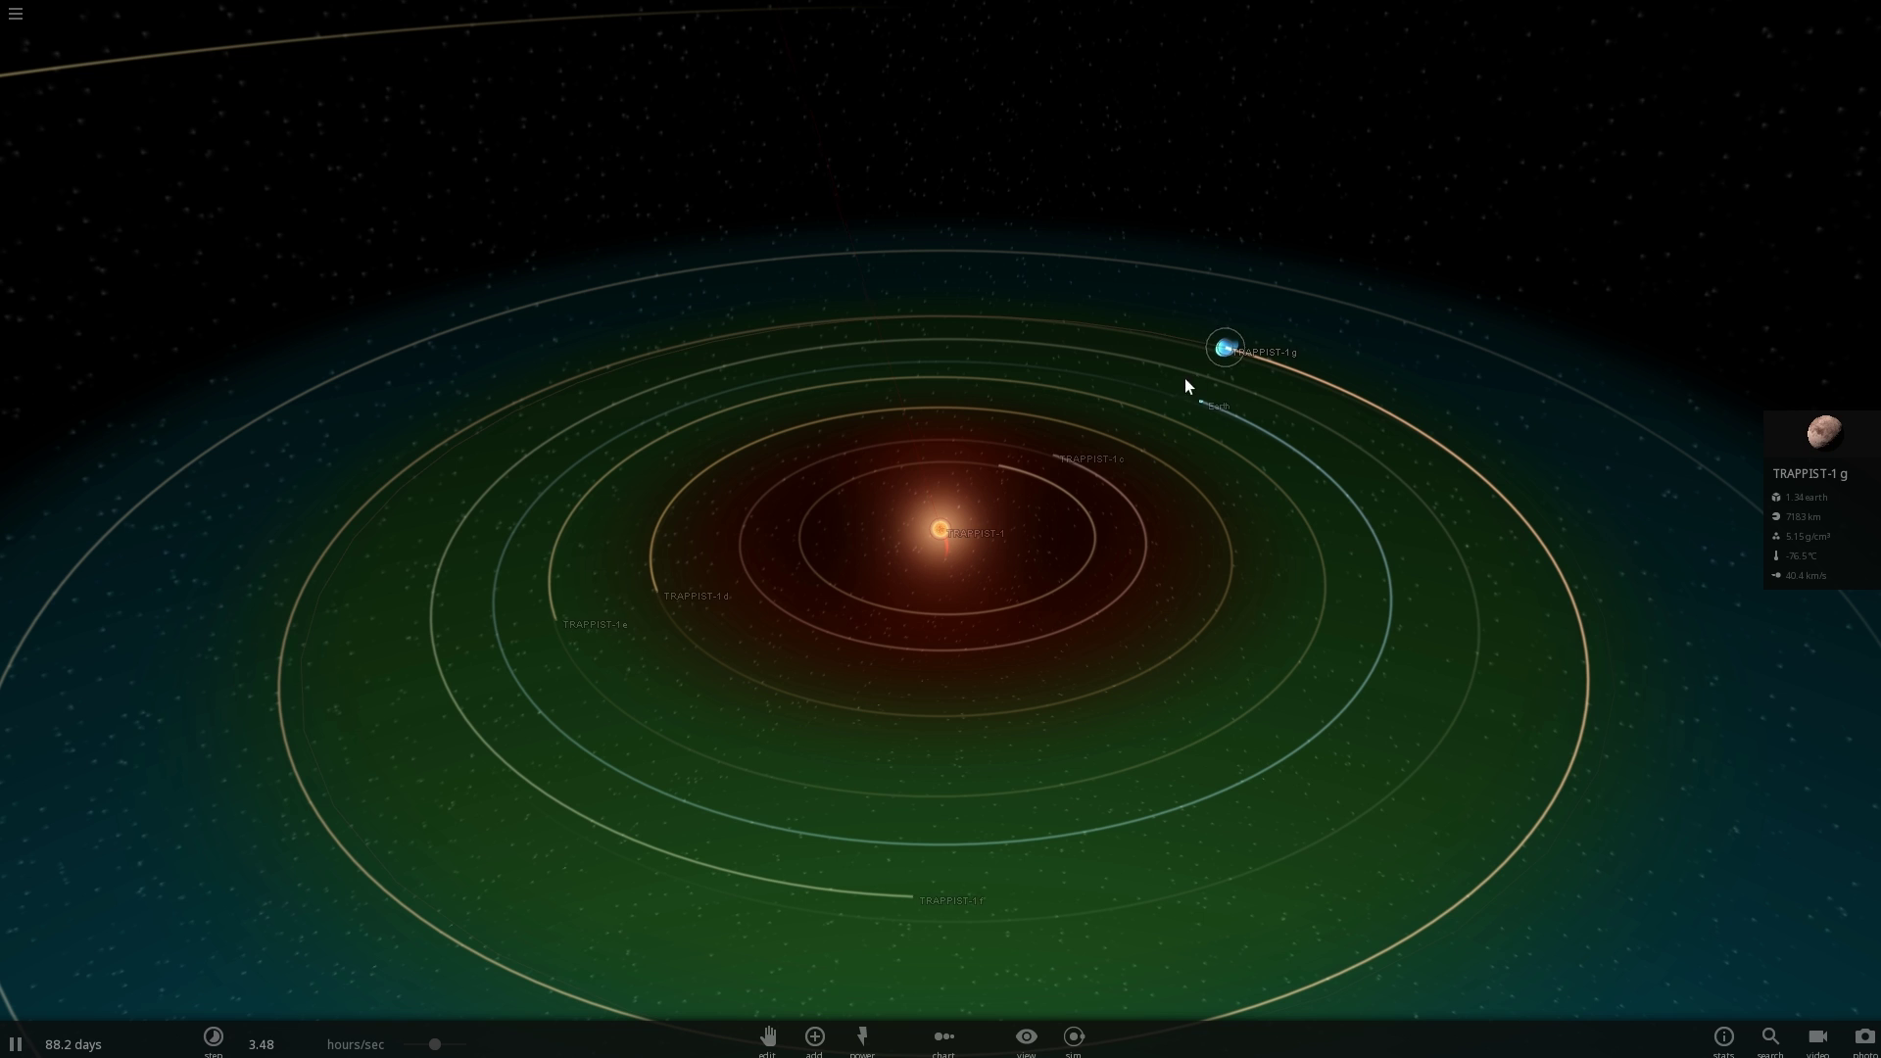
left_click(1129, 391)
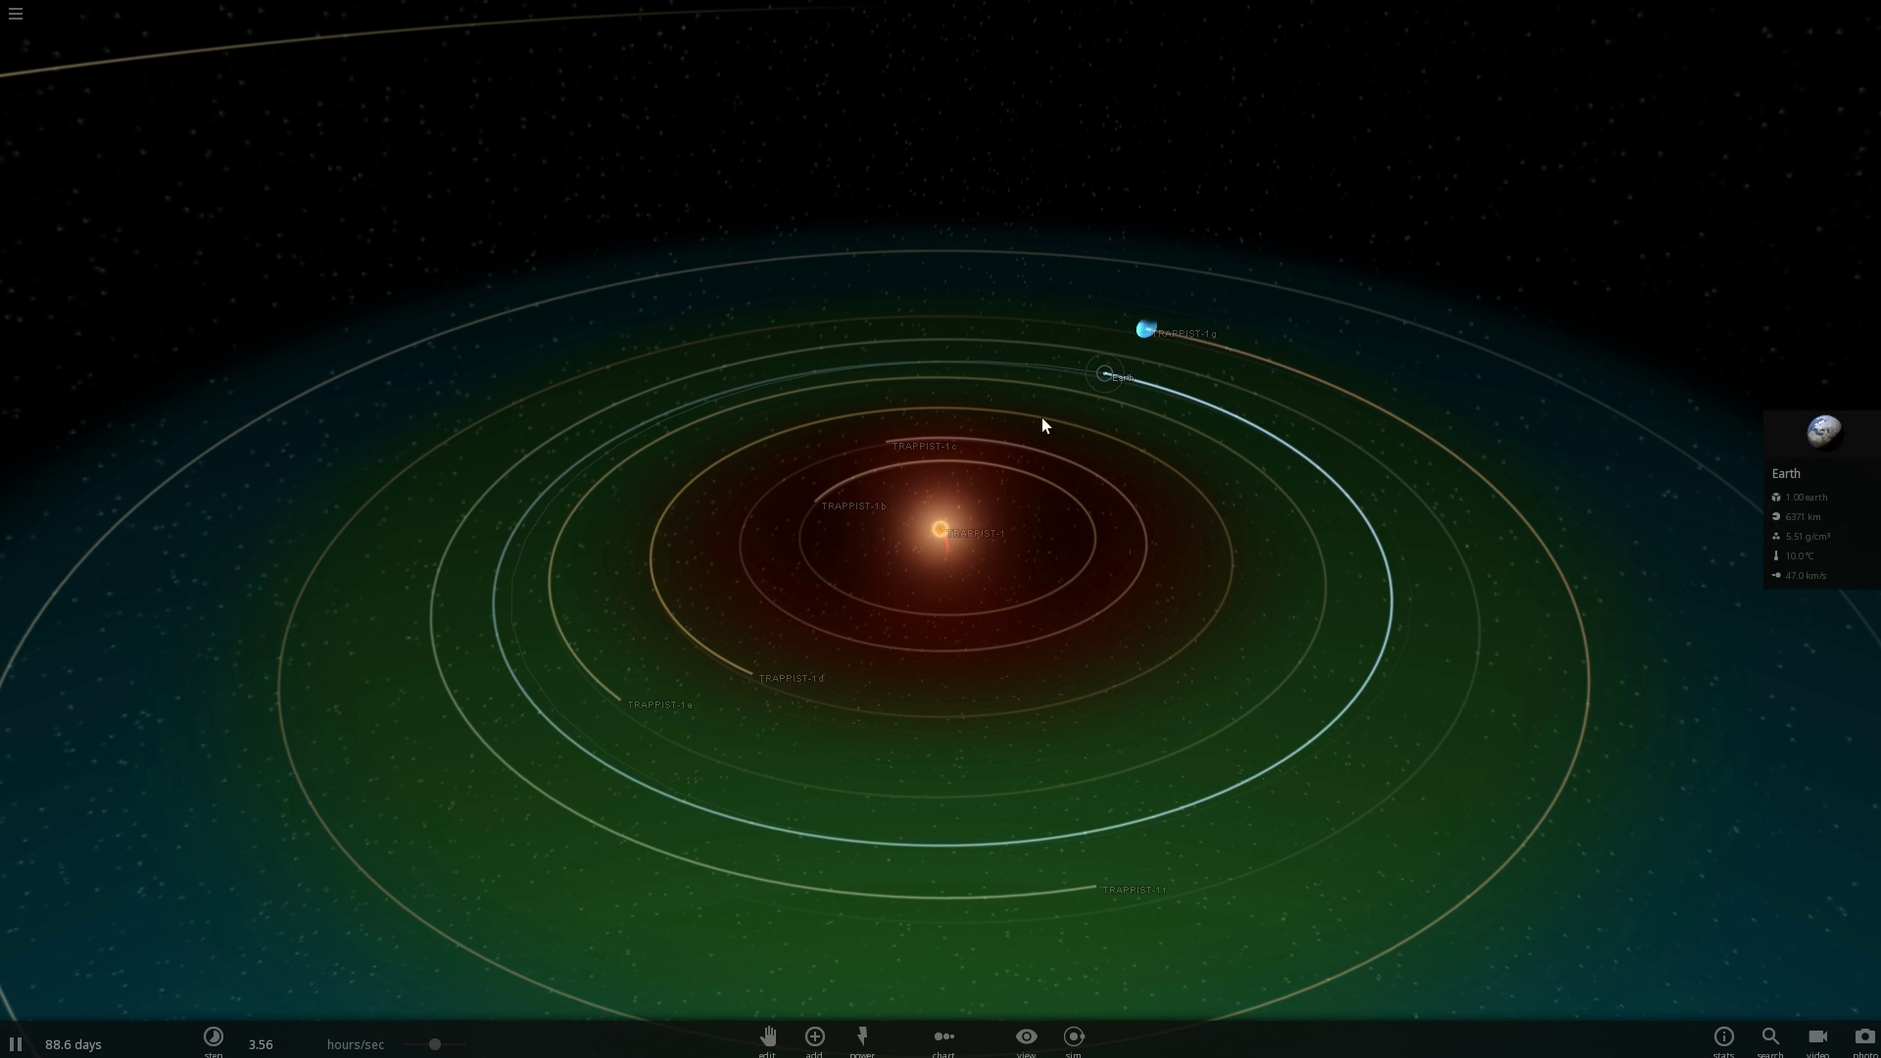
scroll(1042, 425, "down", 5)
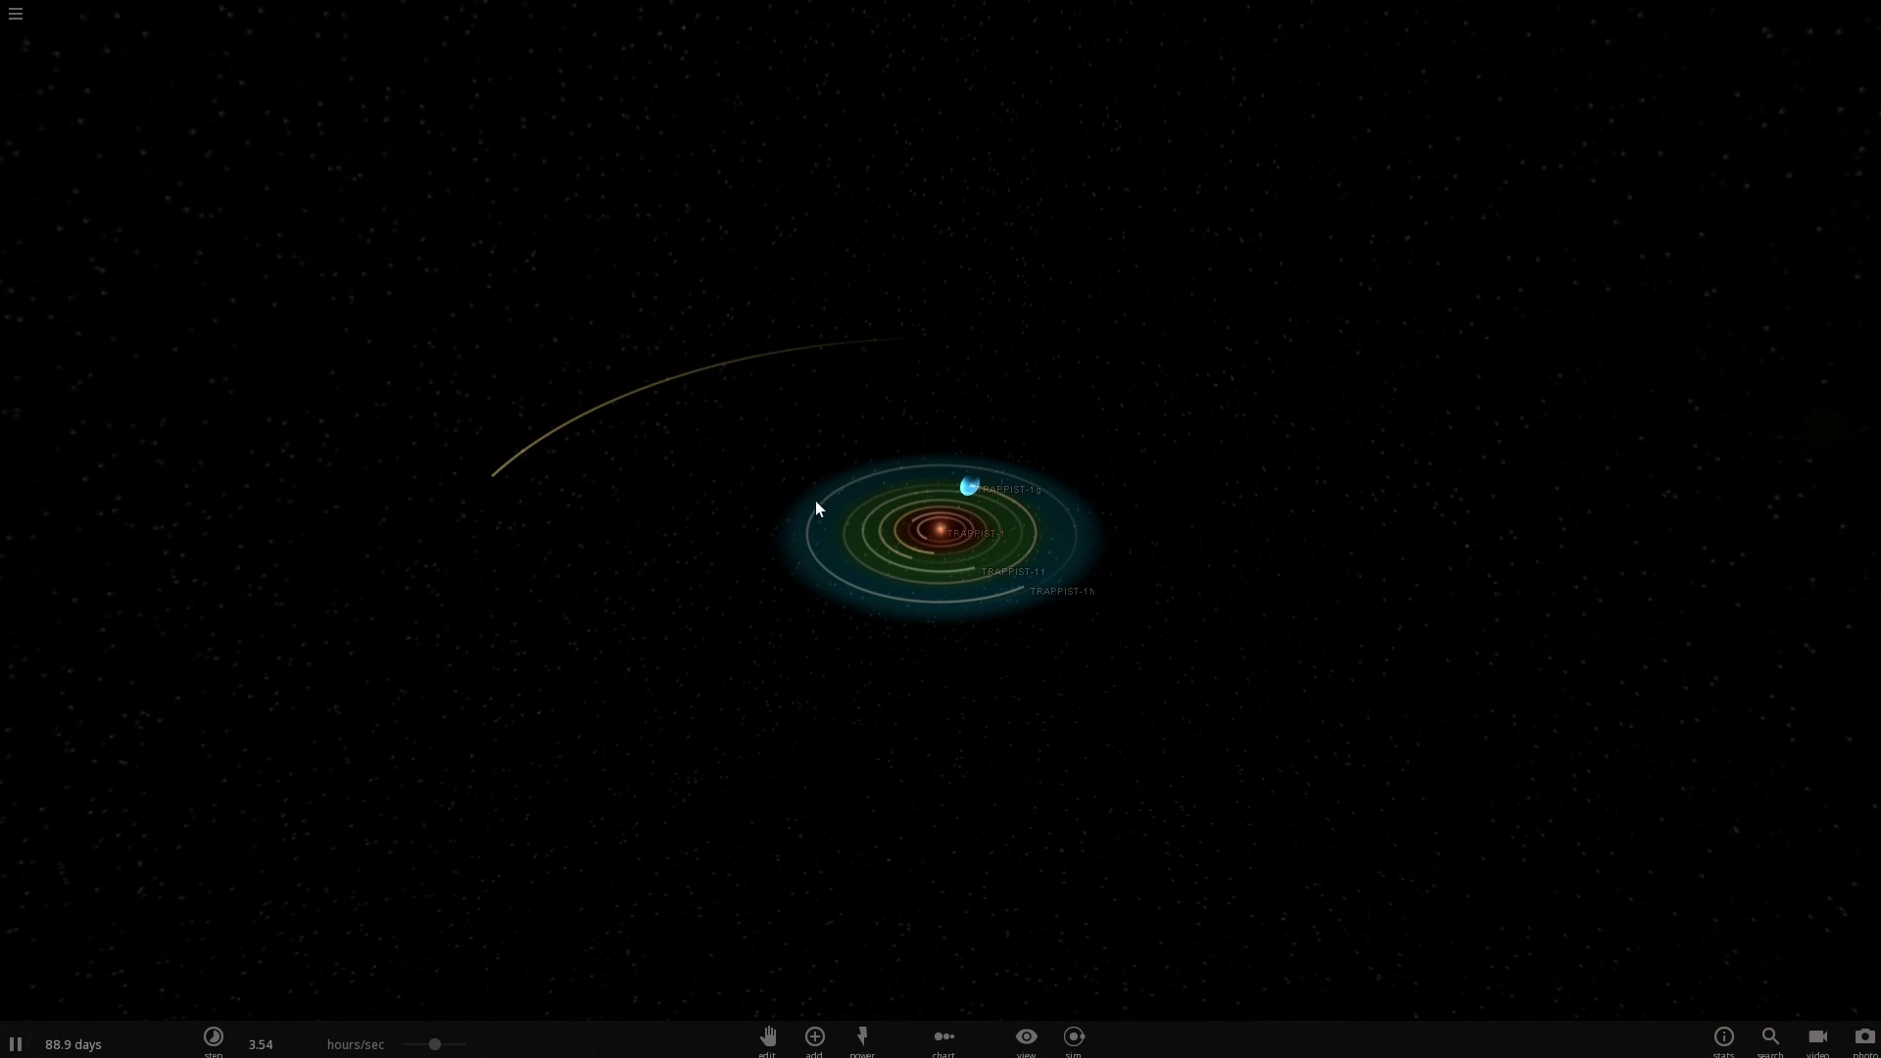
scroll(818, 504, "up", 5)
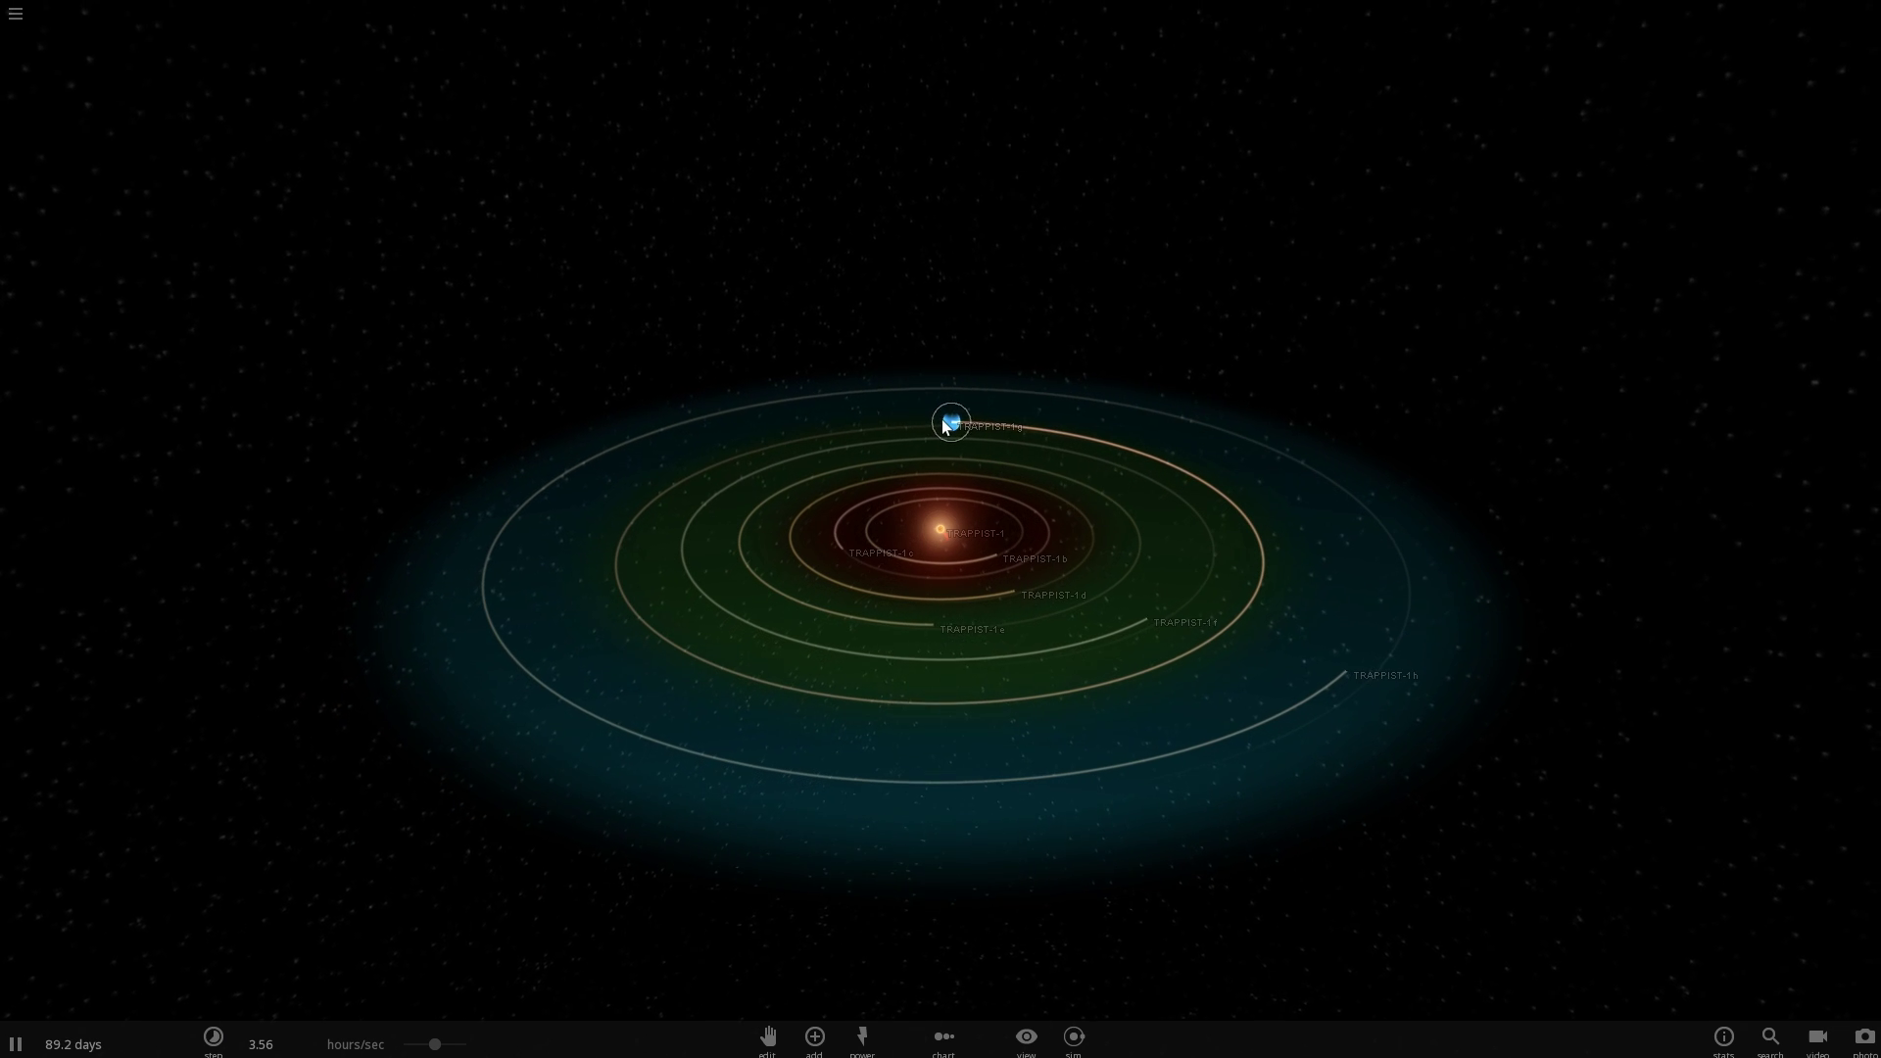
Remove TRAPPIST-1 g's magnetosphere by setting the planet's magnetic field to 0 Gauss.
left_click(945, 427)
left_click(1807, 433)
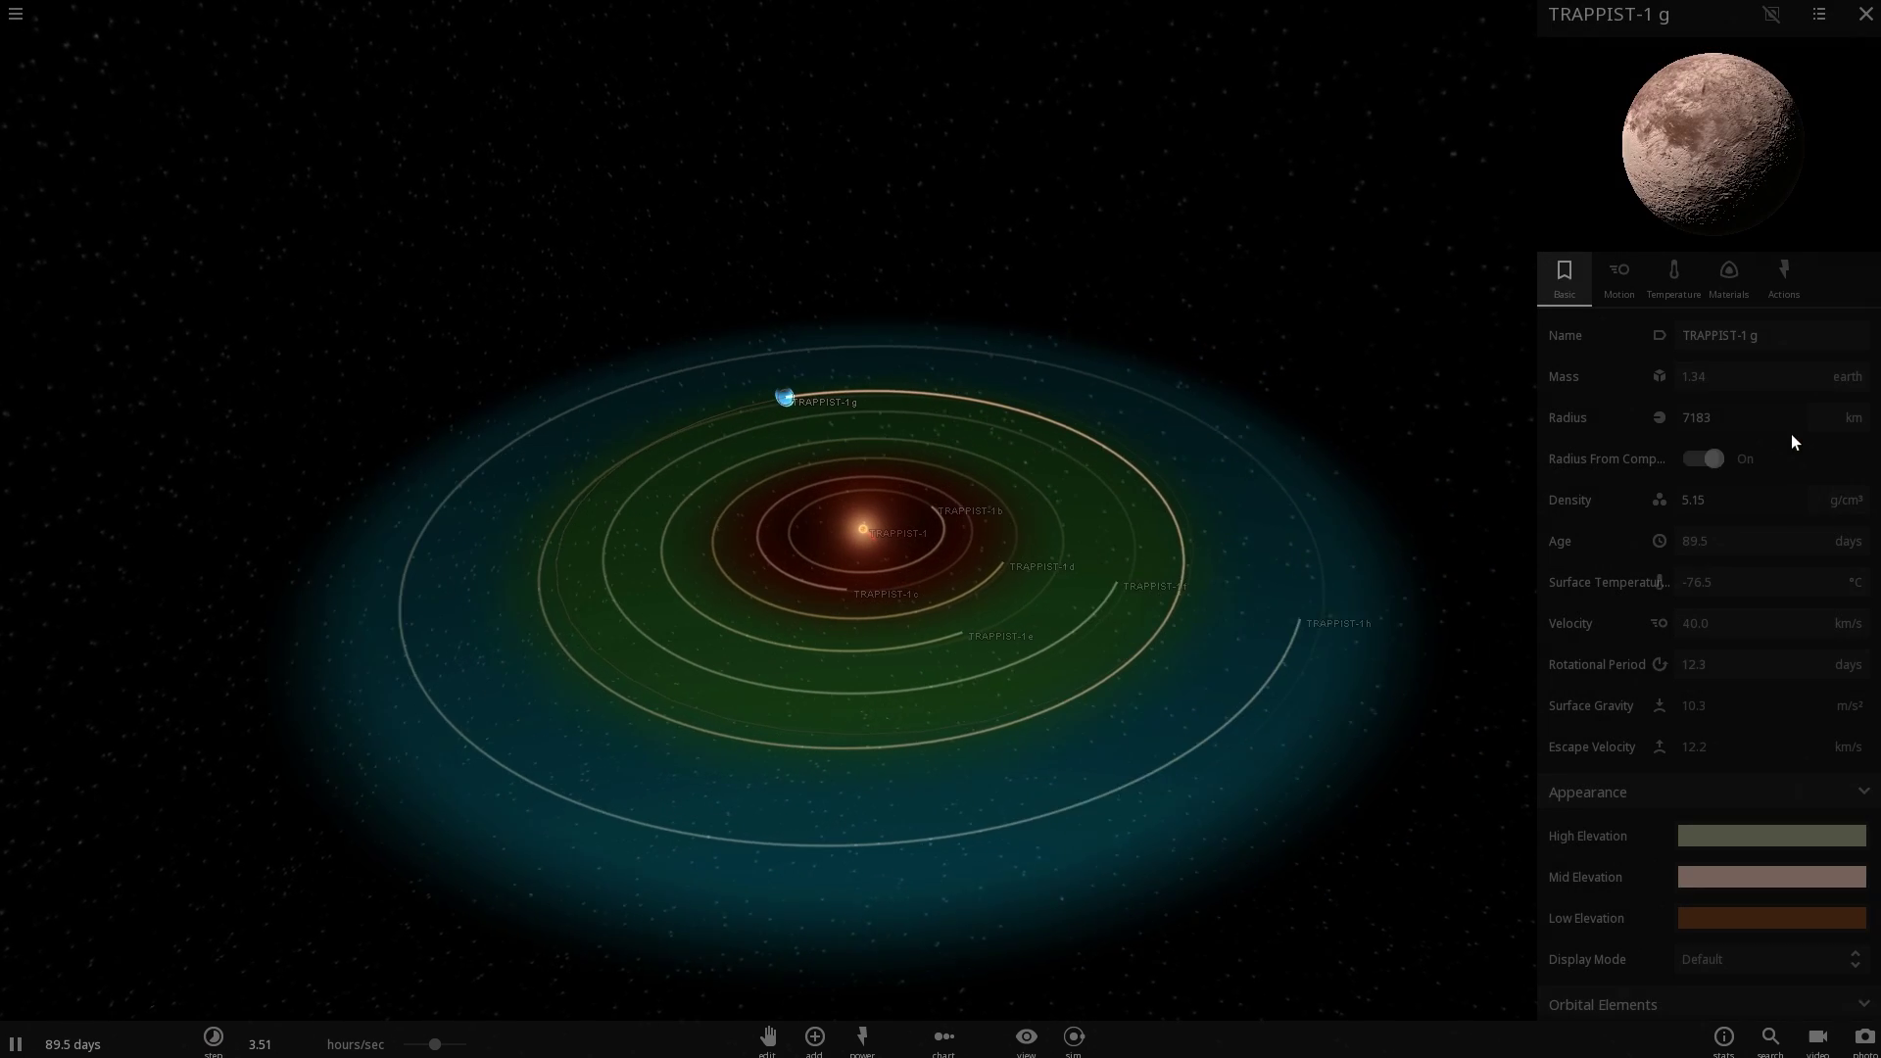
left_click(1723, 284)
scroll(1709, 392, "down", 10)
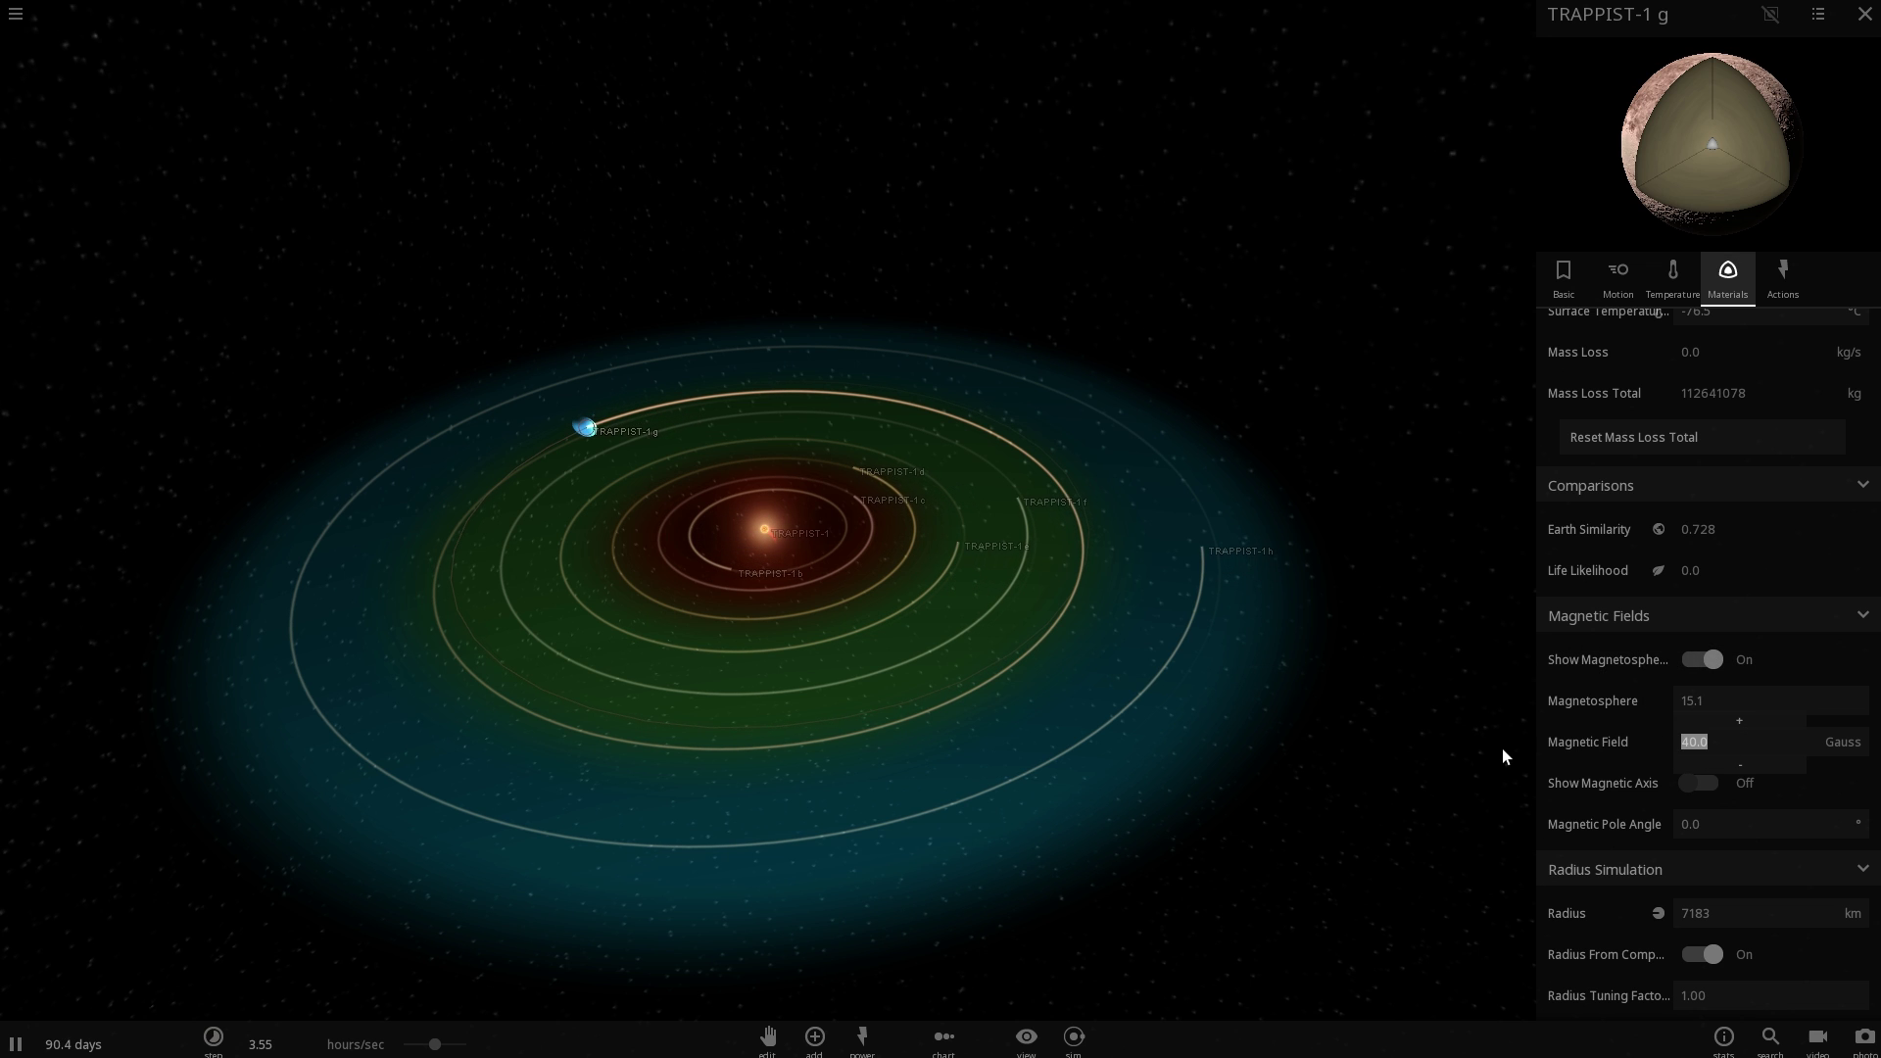
type("0")
key("Return")
scroll(931, 609, "up", 5)
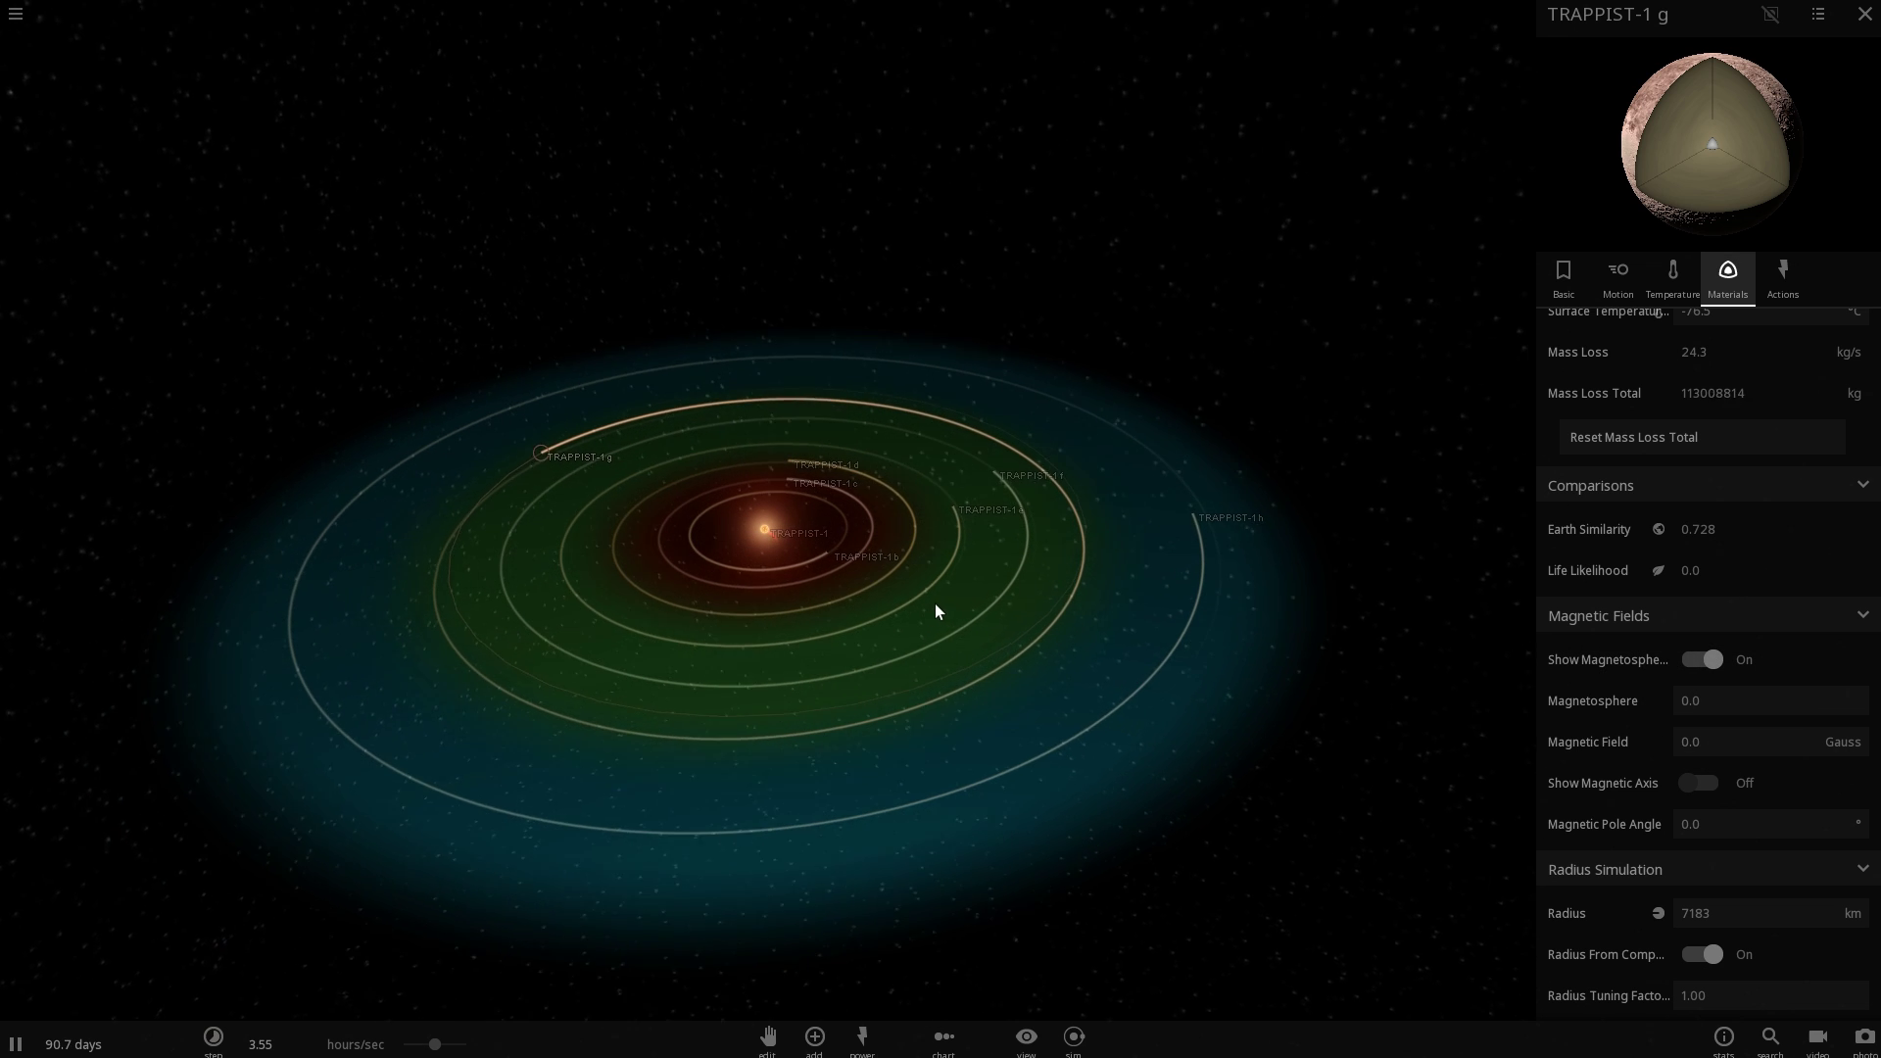
Show the properties of TRAPPIST-1 d and inspect the planet's surface up close from several angles.
mouse_move(826, 598)
left_mouse_down()
mouse_move(874, 562)
mouse_move(949, 598)
mouse_move(764, 716)
left_mouse_up()
left_click(592, 659)
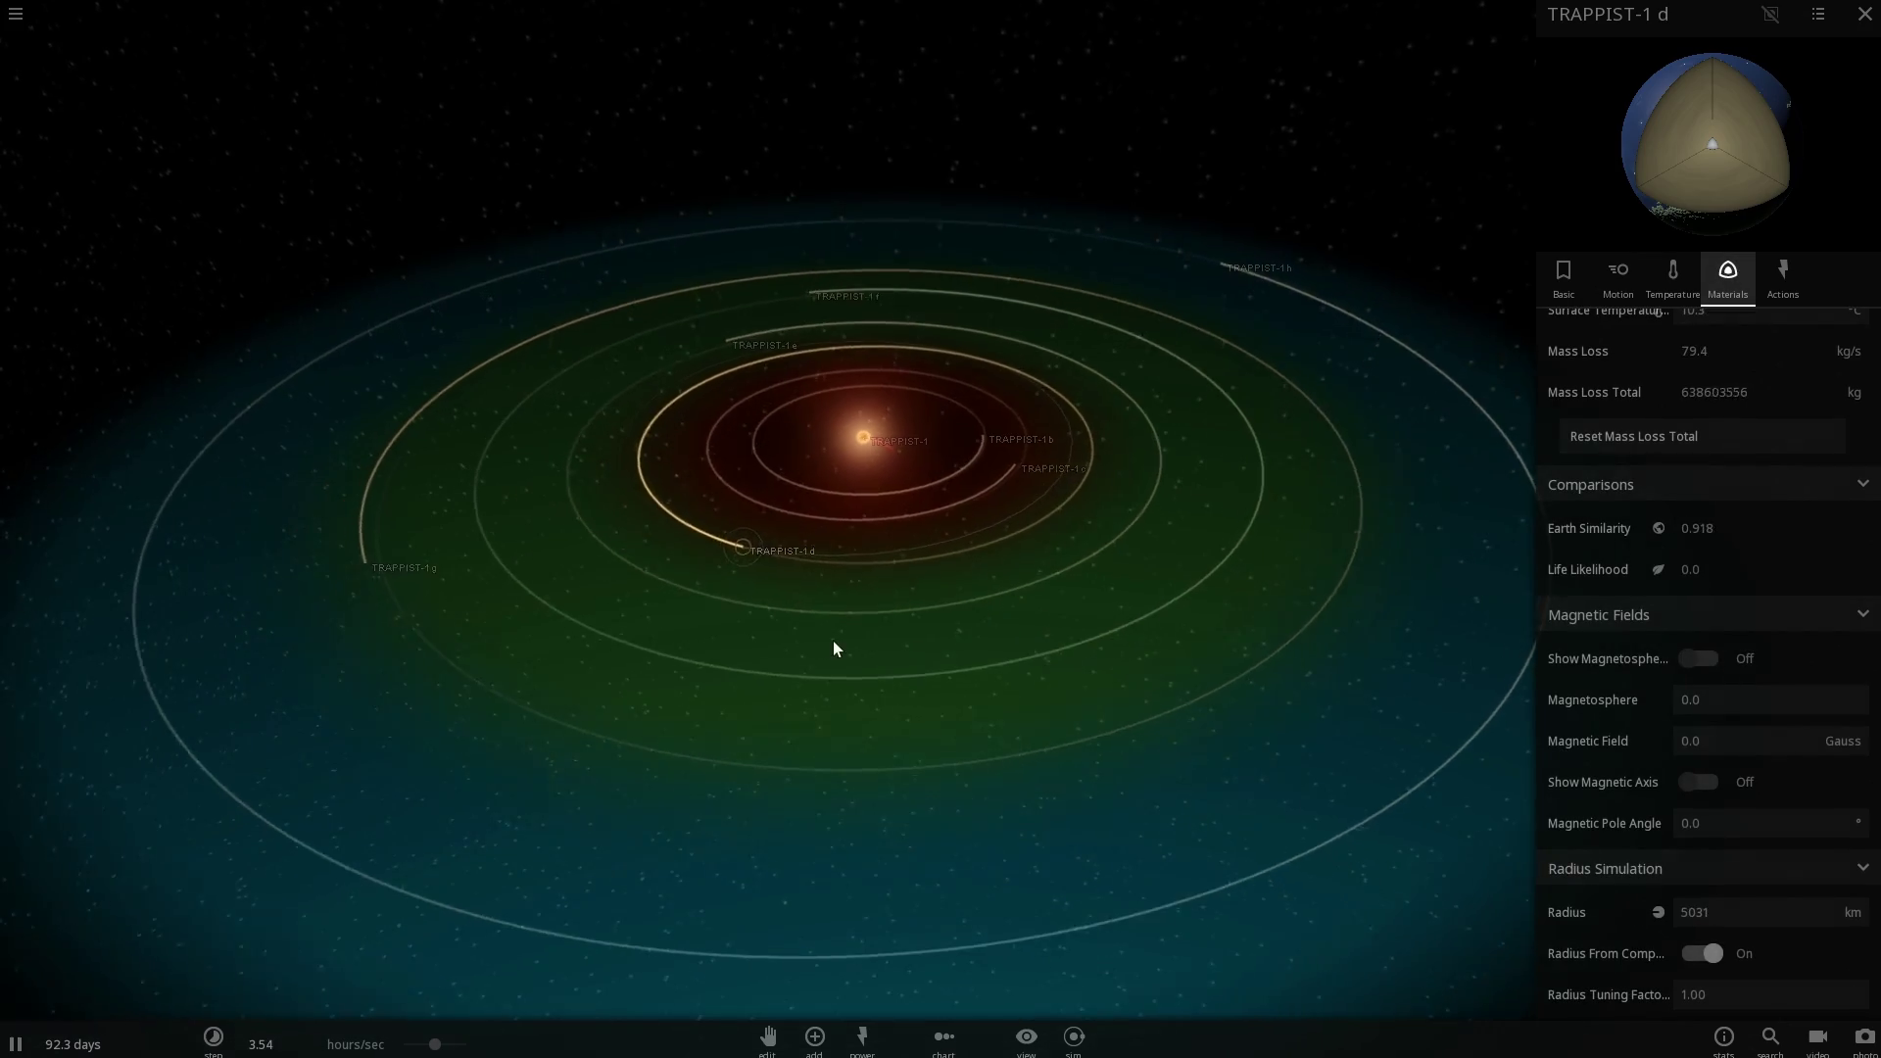
scroll(798, 544, "up", 10)
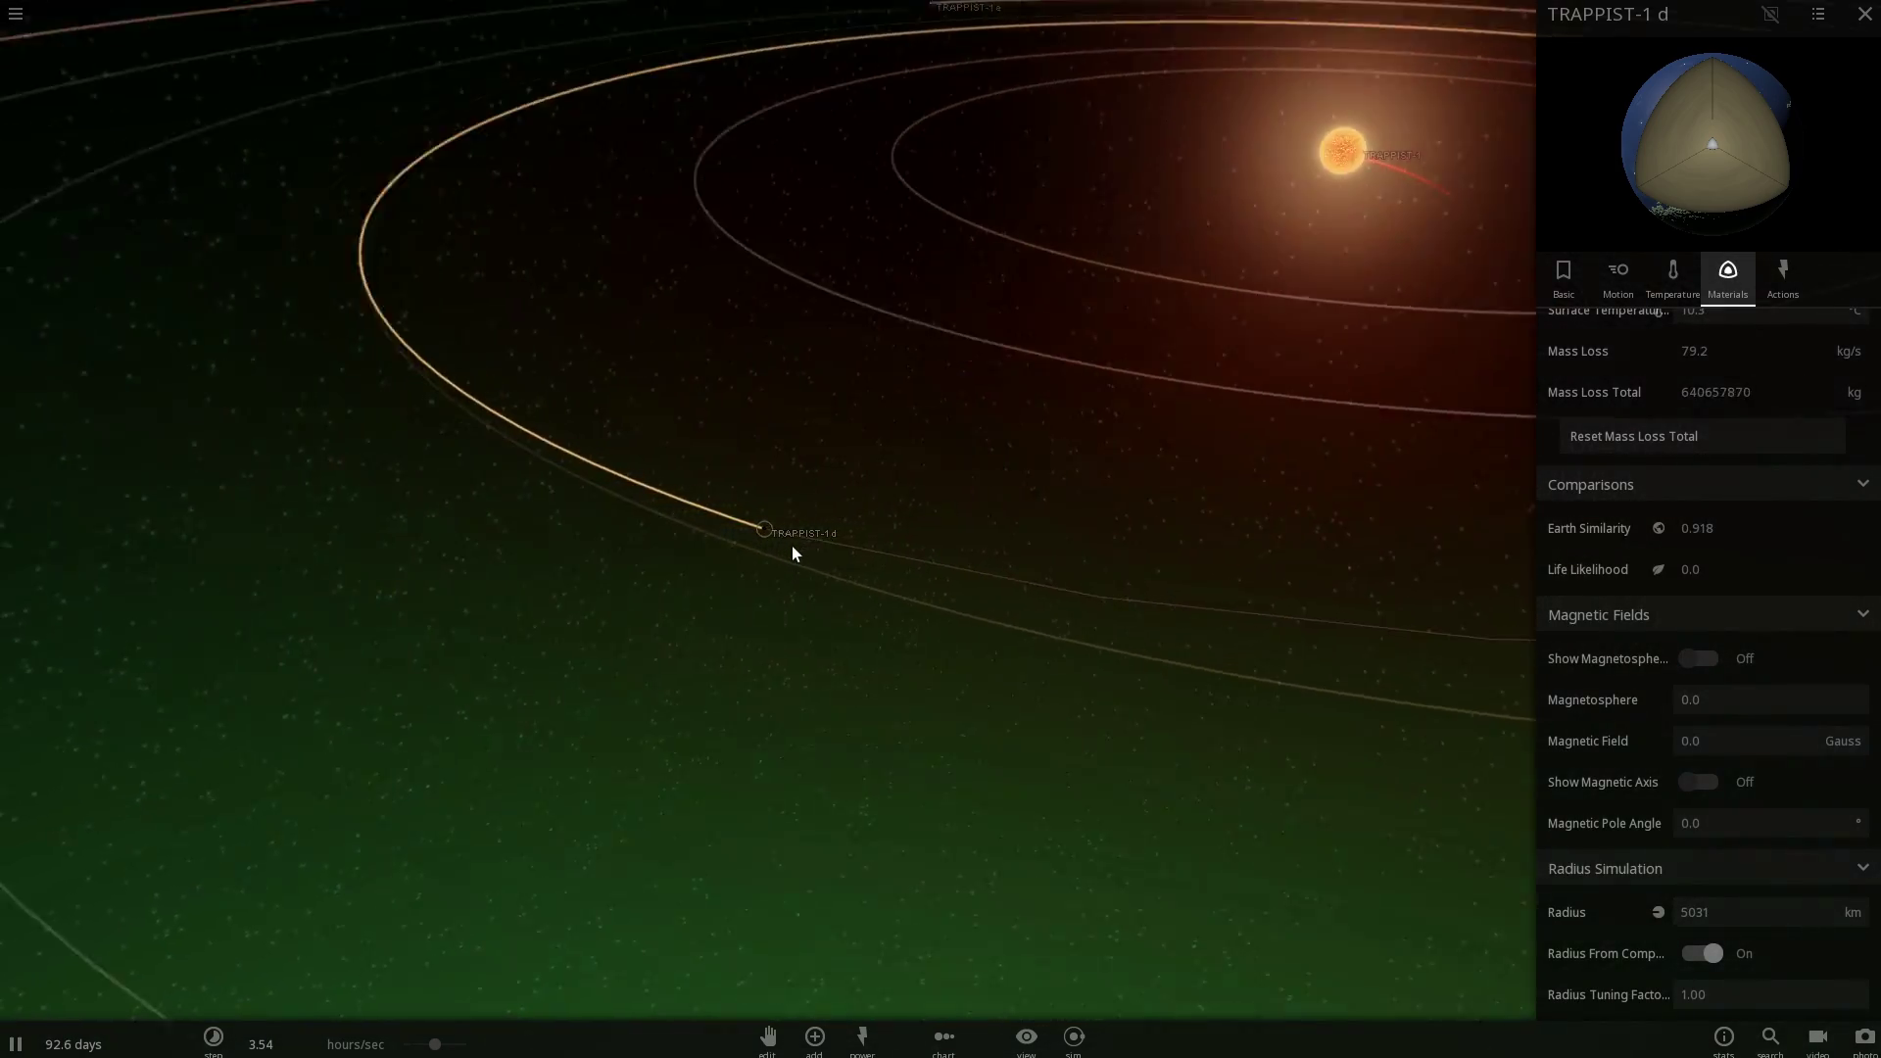
left_click_drag(791, 551, 422, 513)
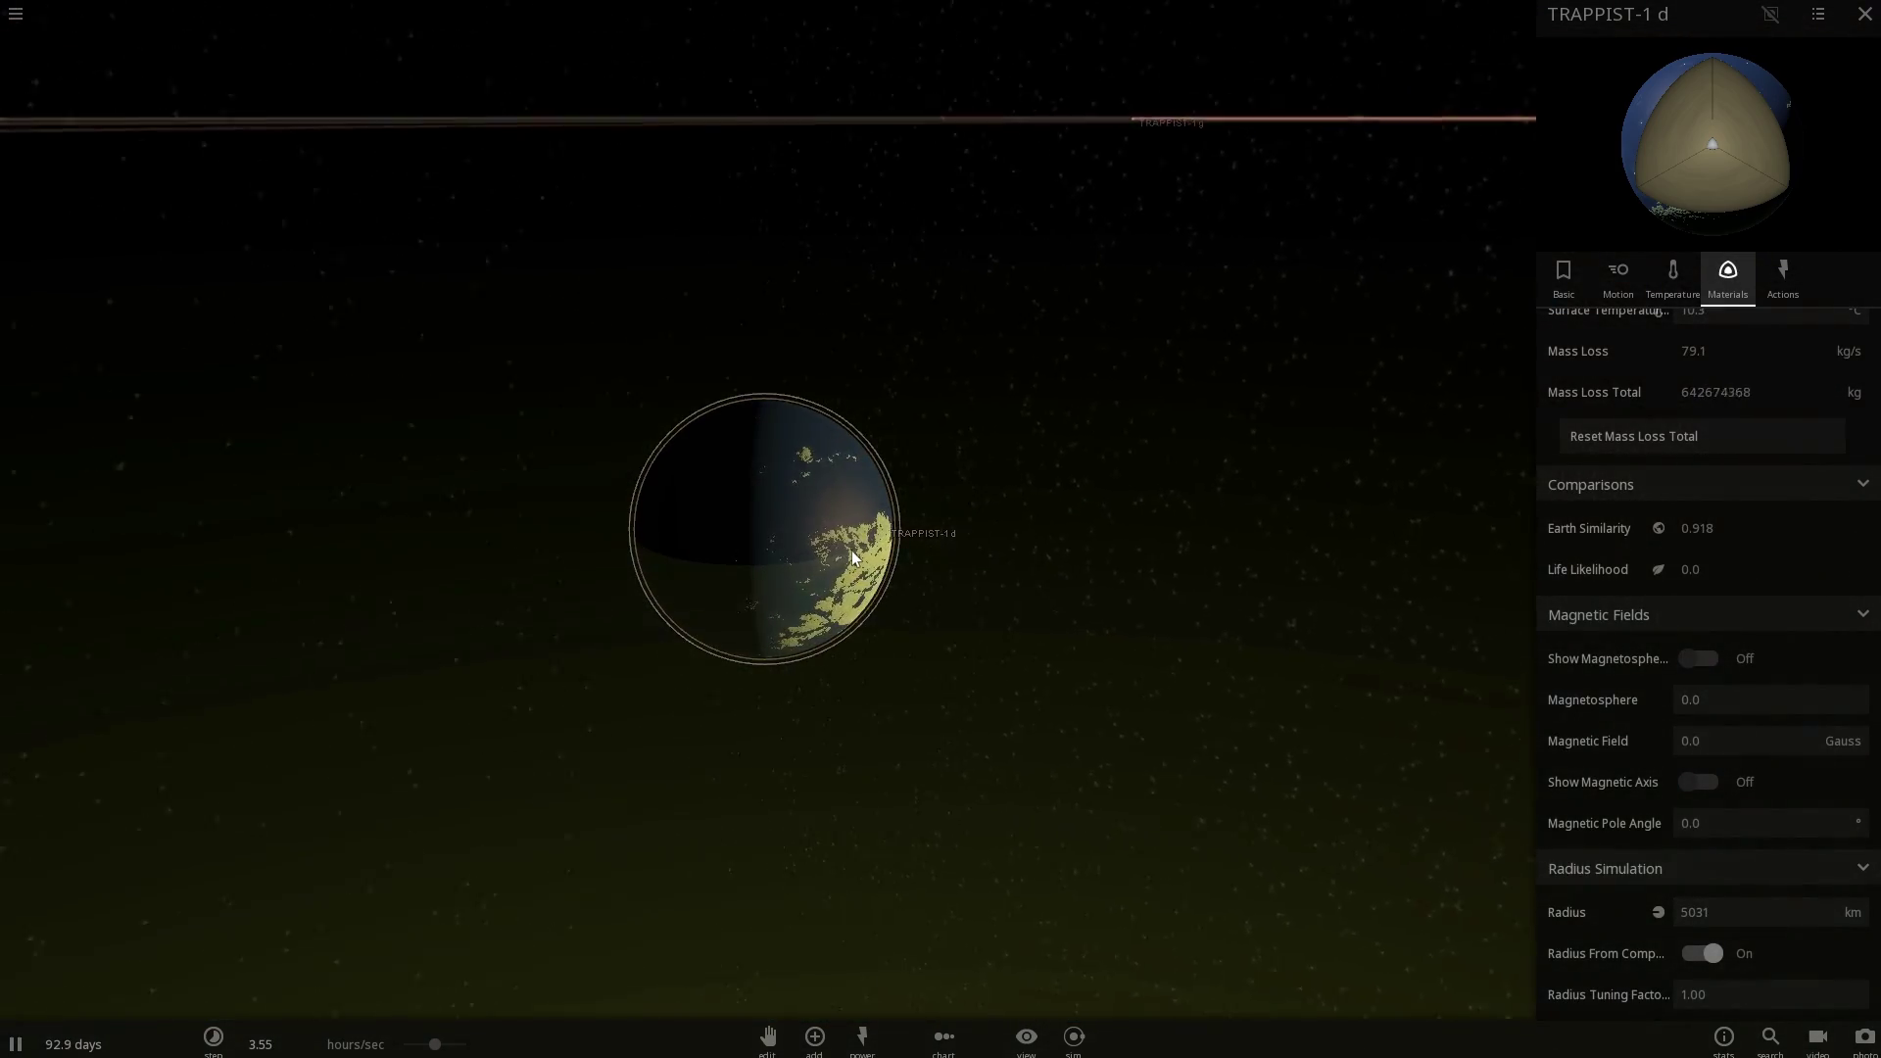
scroll(850, 551, "up", 5)
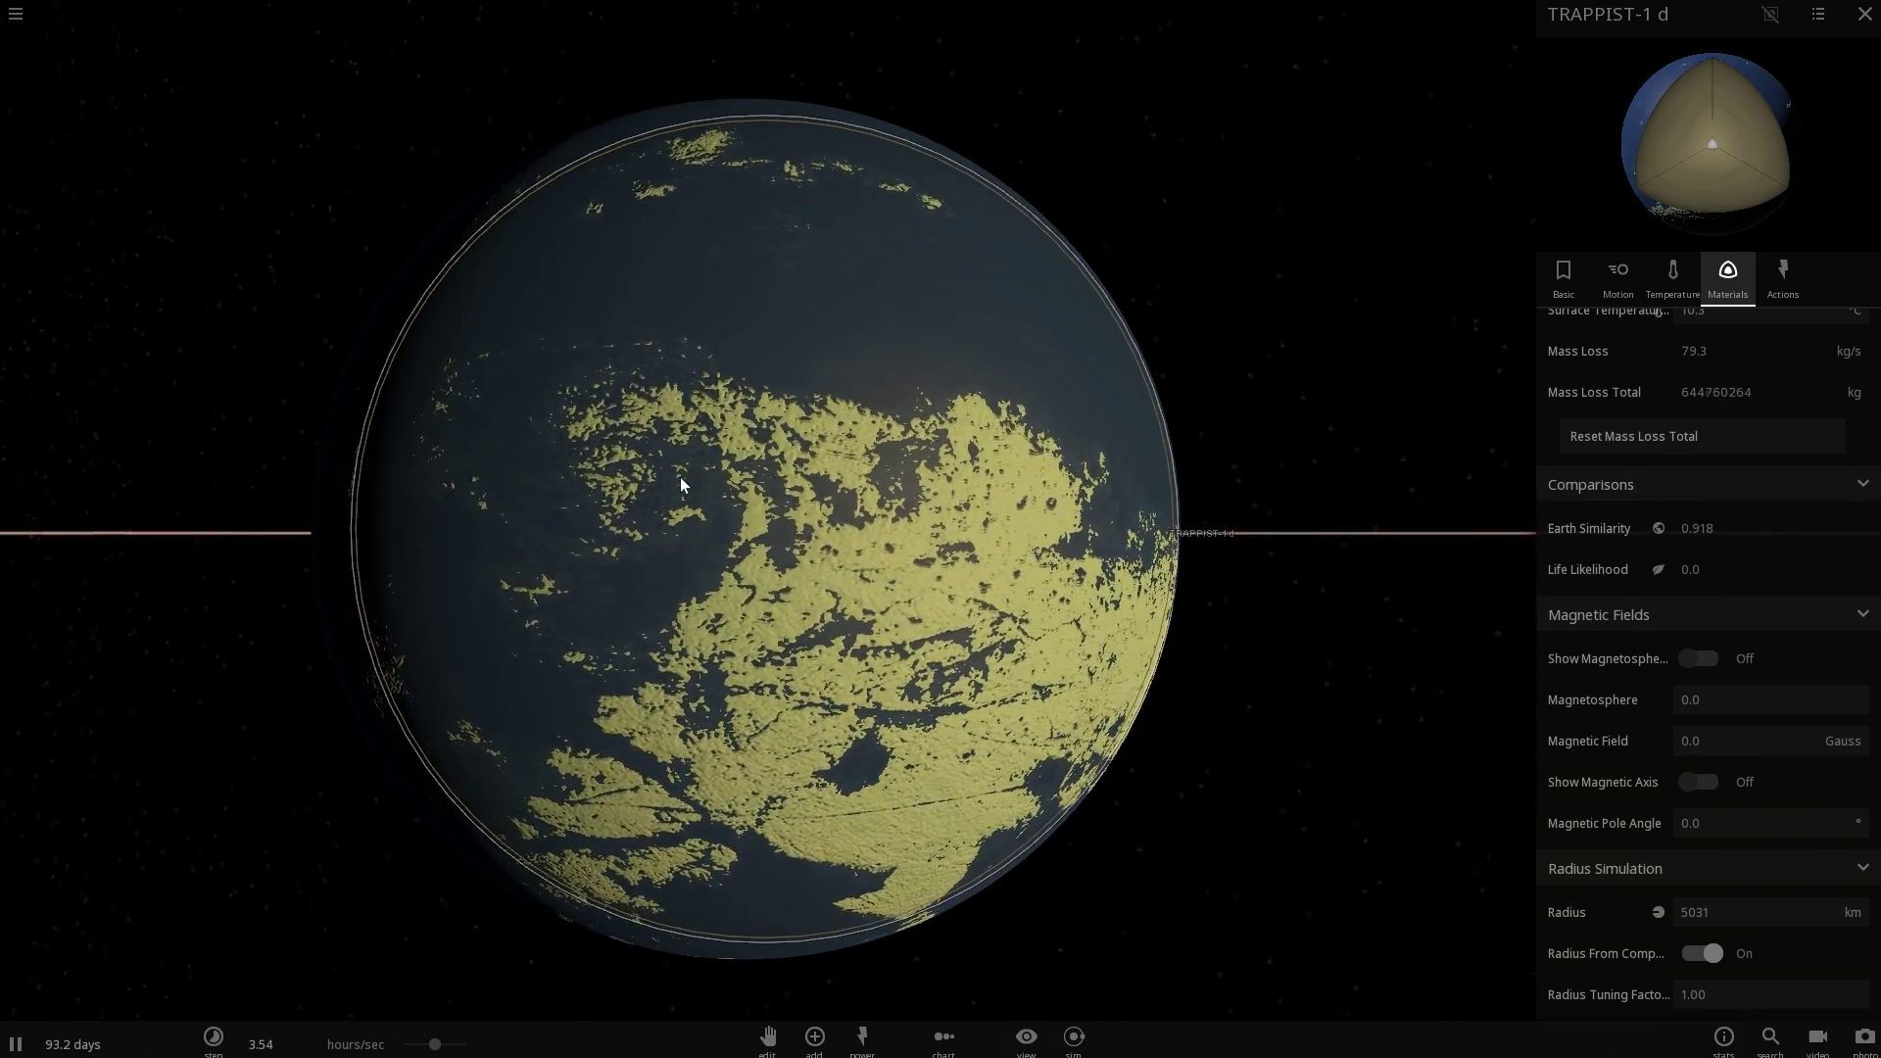
left_click_drag(680, 478, 676, 545)
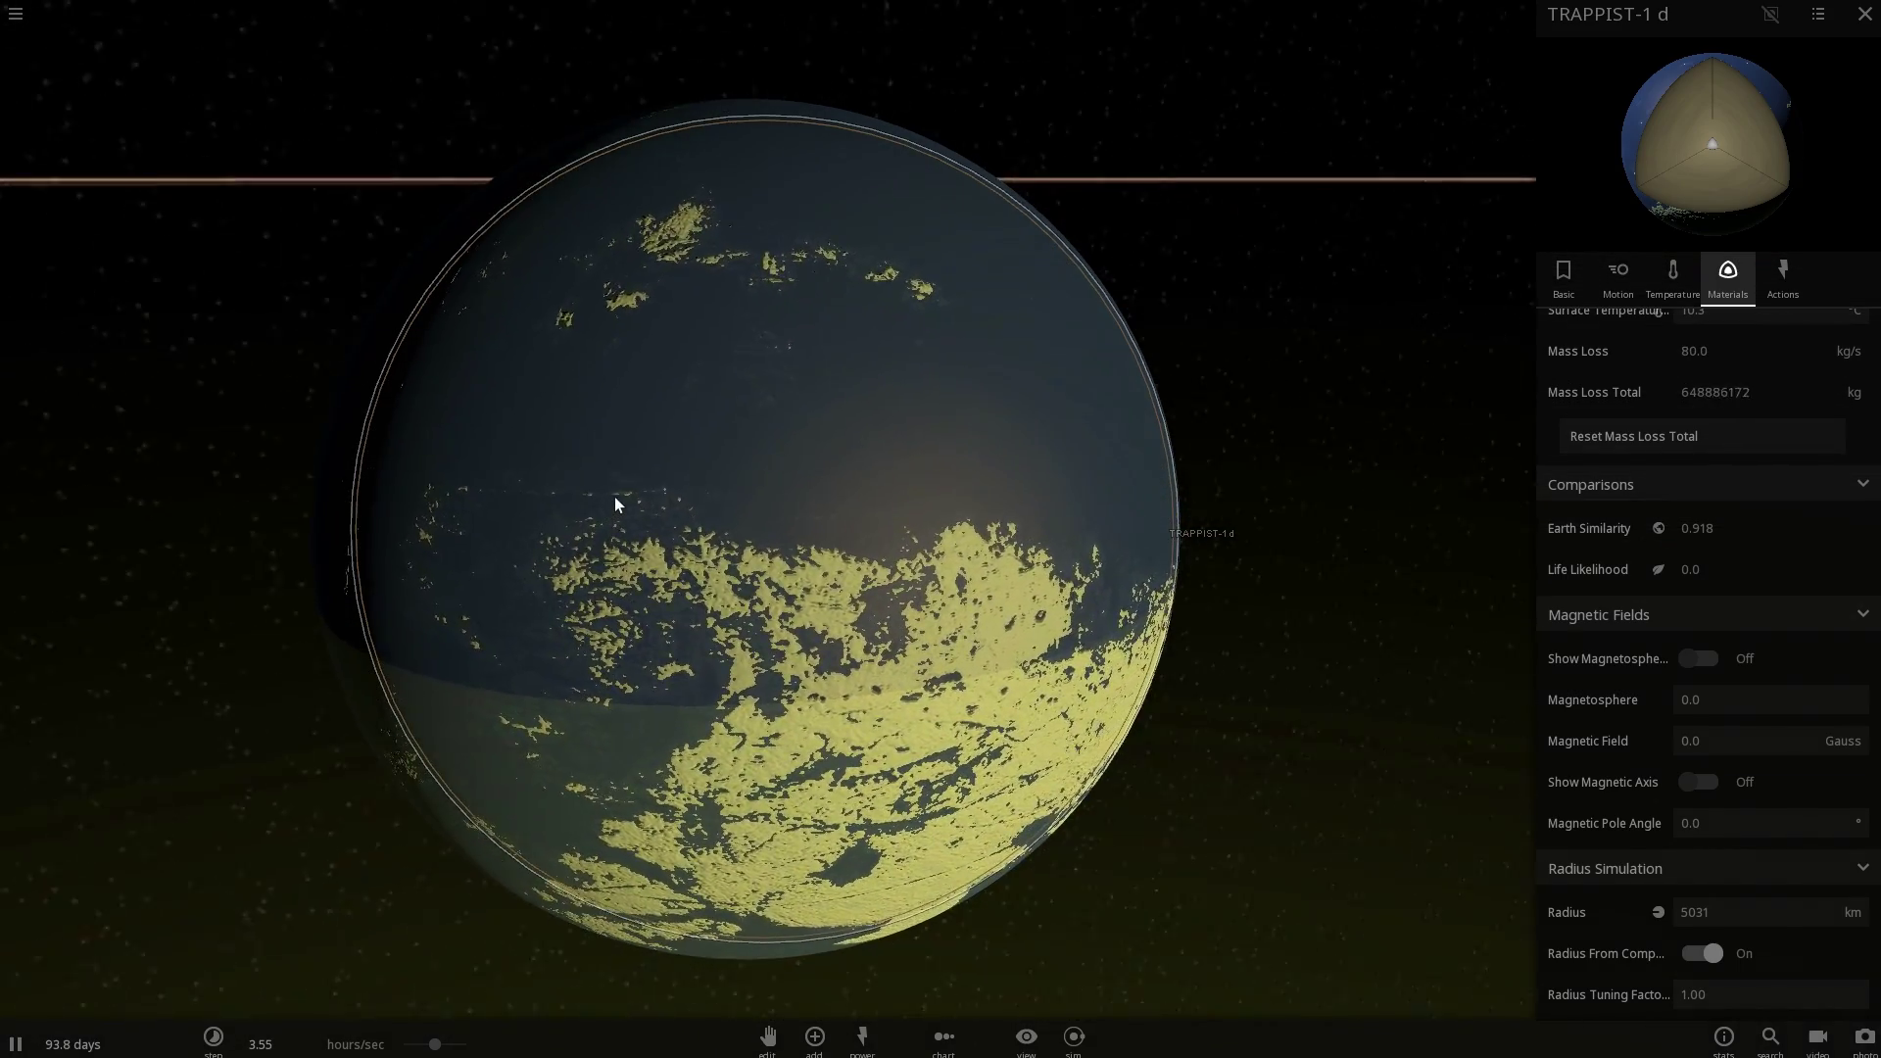
left_click_drag(621, 506, 857, 463)
Explode the star TRAPPIST-1 with automatic energy and view the supernova spreading through the planetary system.
scroll(856, 462, "down", 10)
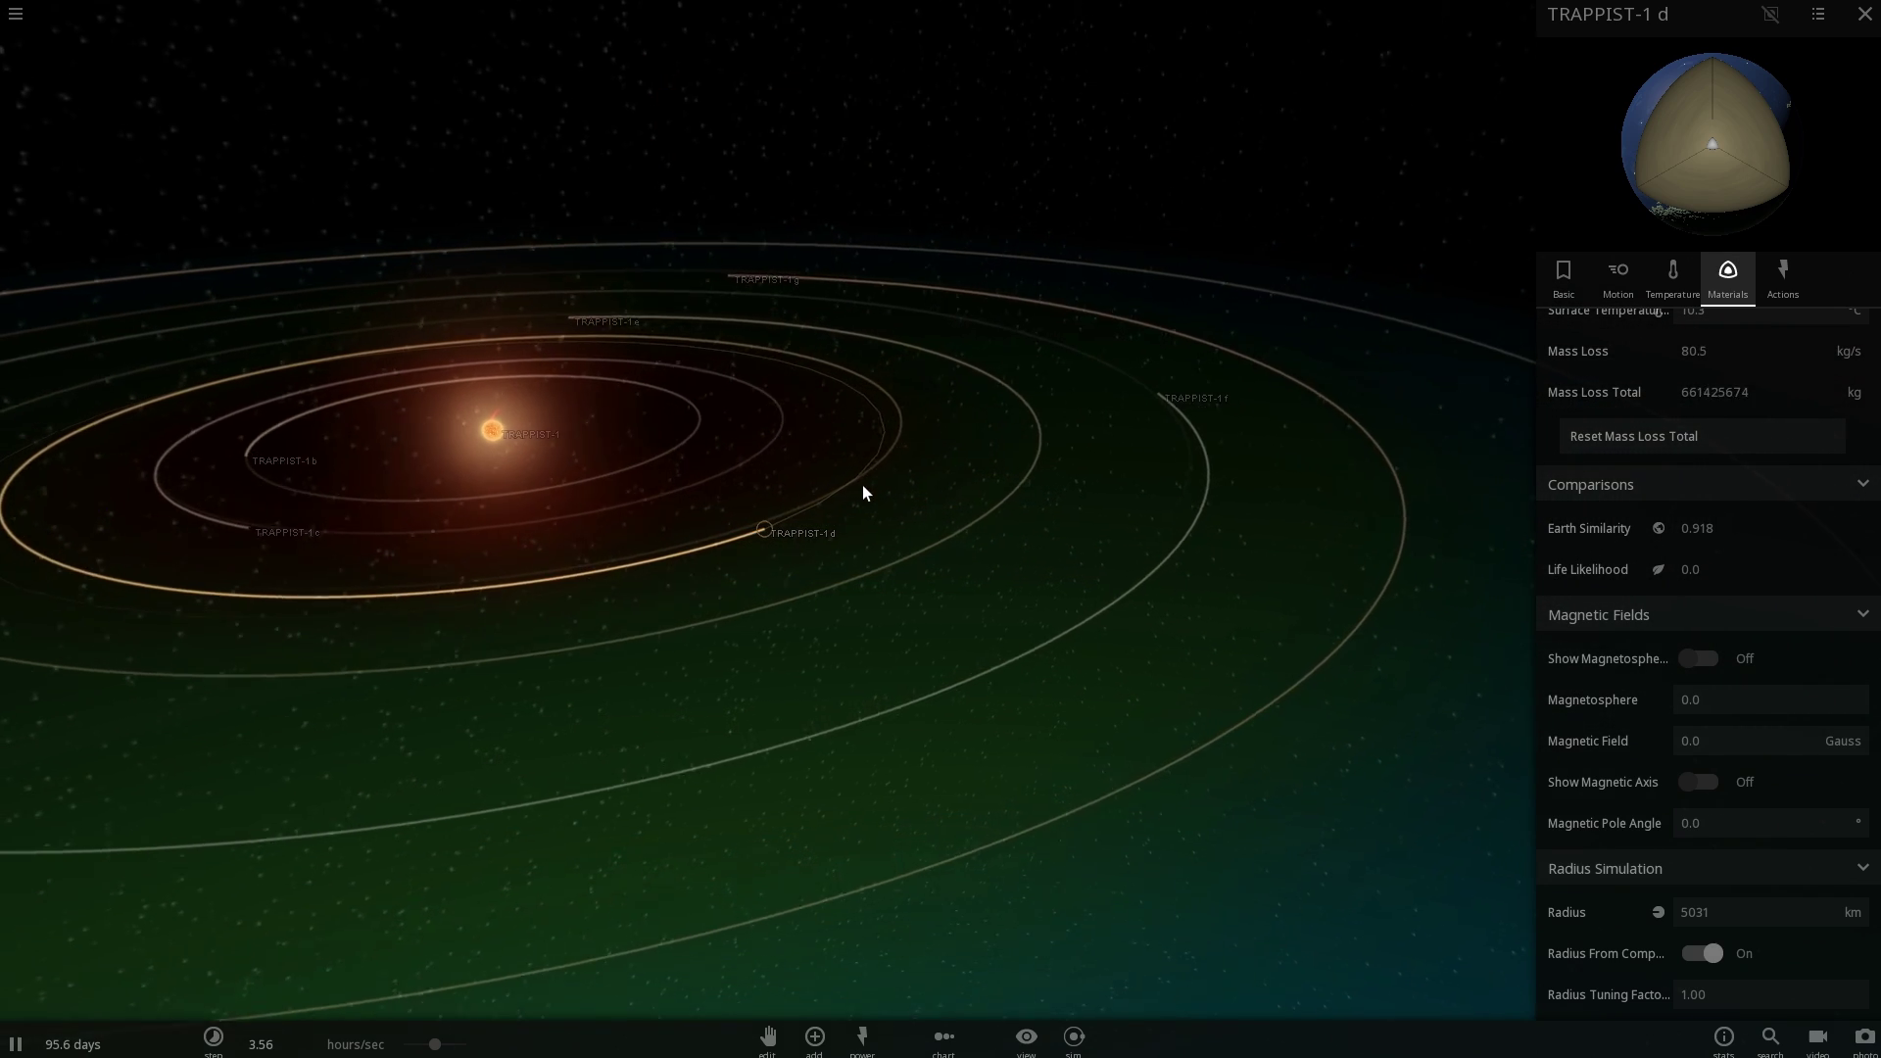
left_click_drag(862, 485, 730, 601)
scroll(883, 505, "down", 3)
scroll(887, 504, "down", 2)
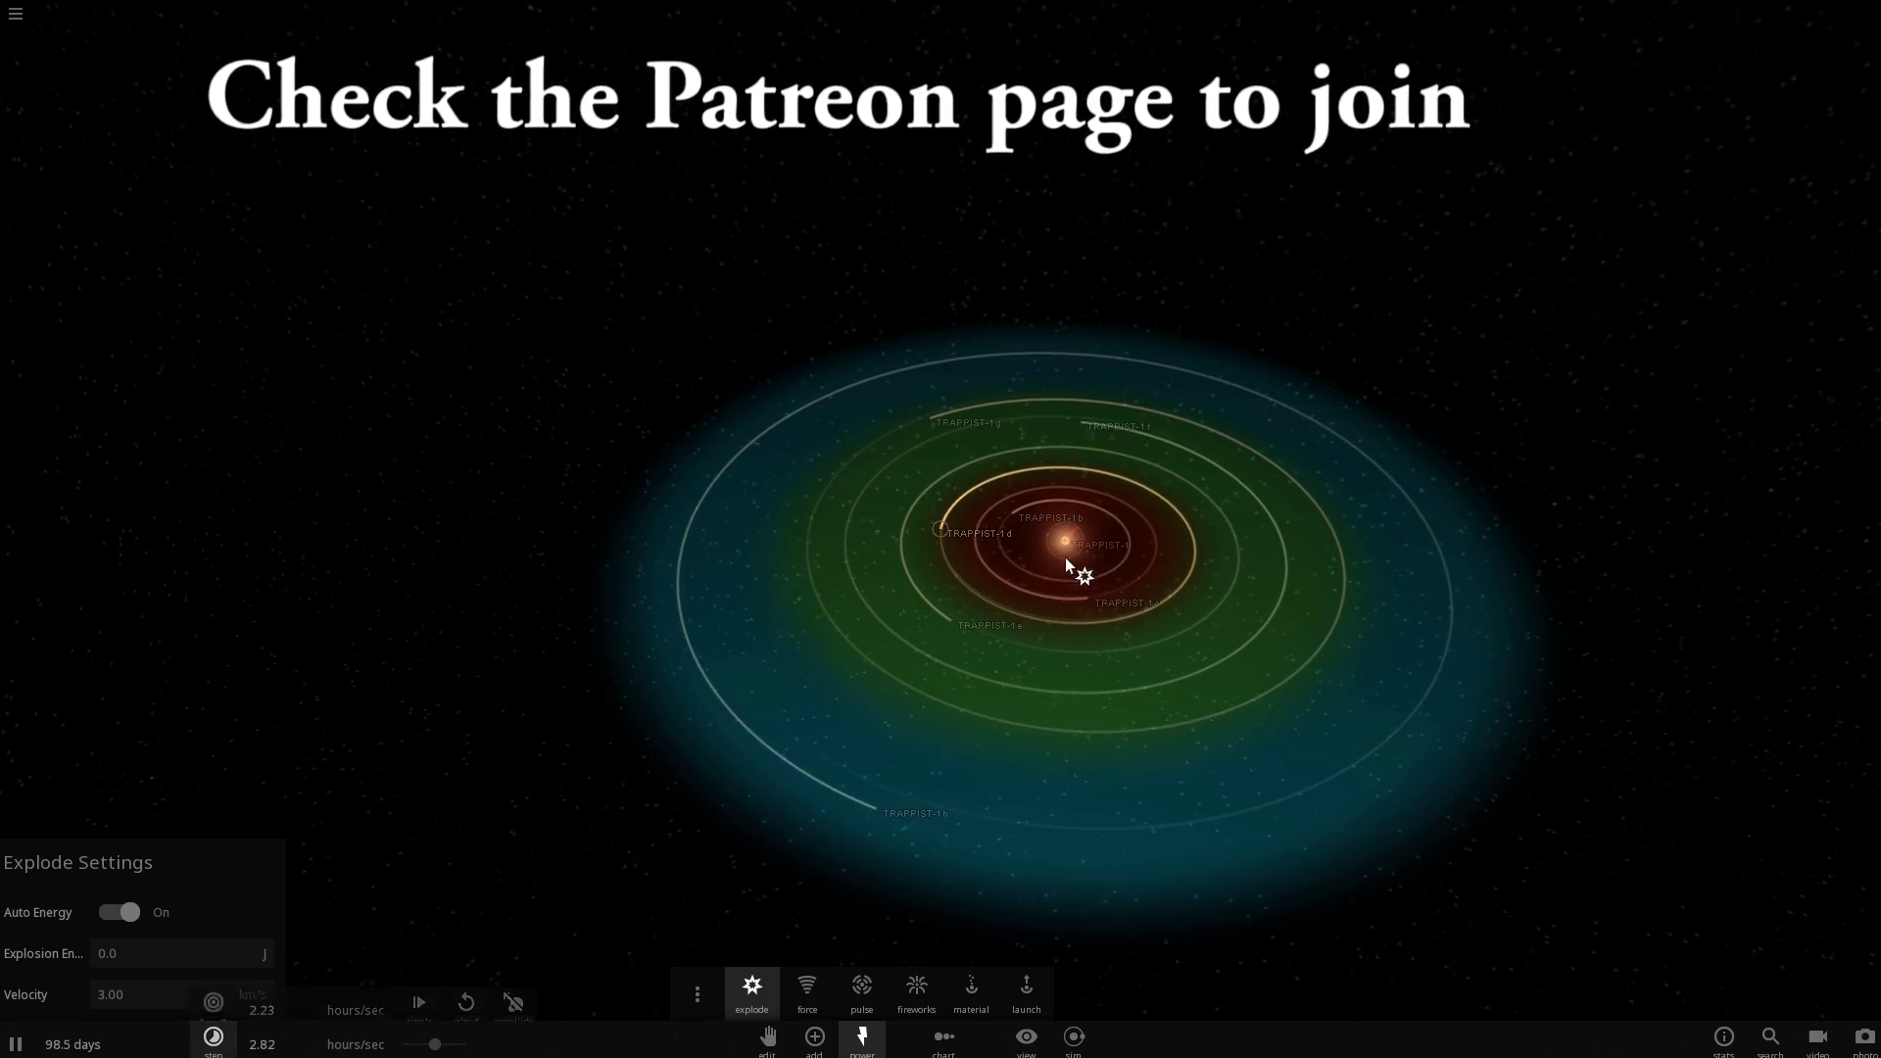
left_click(1066, 541)
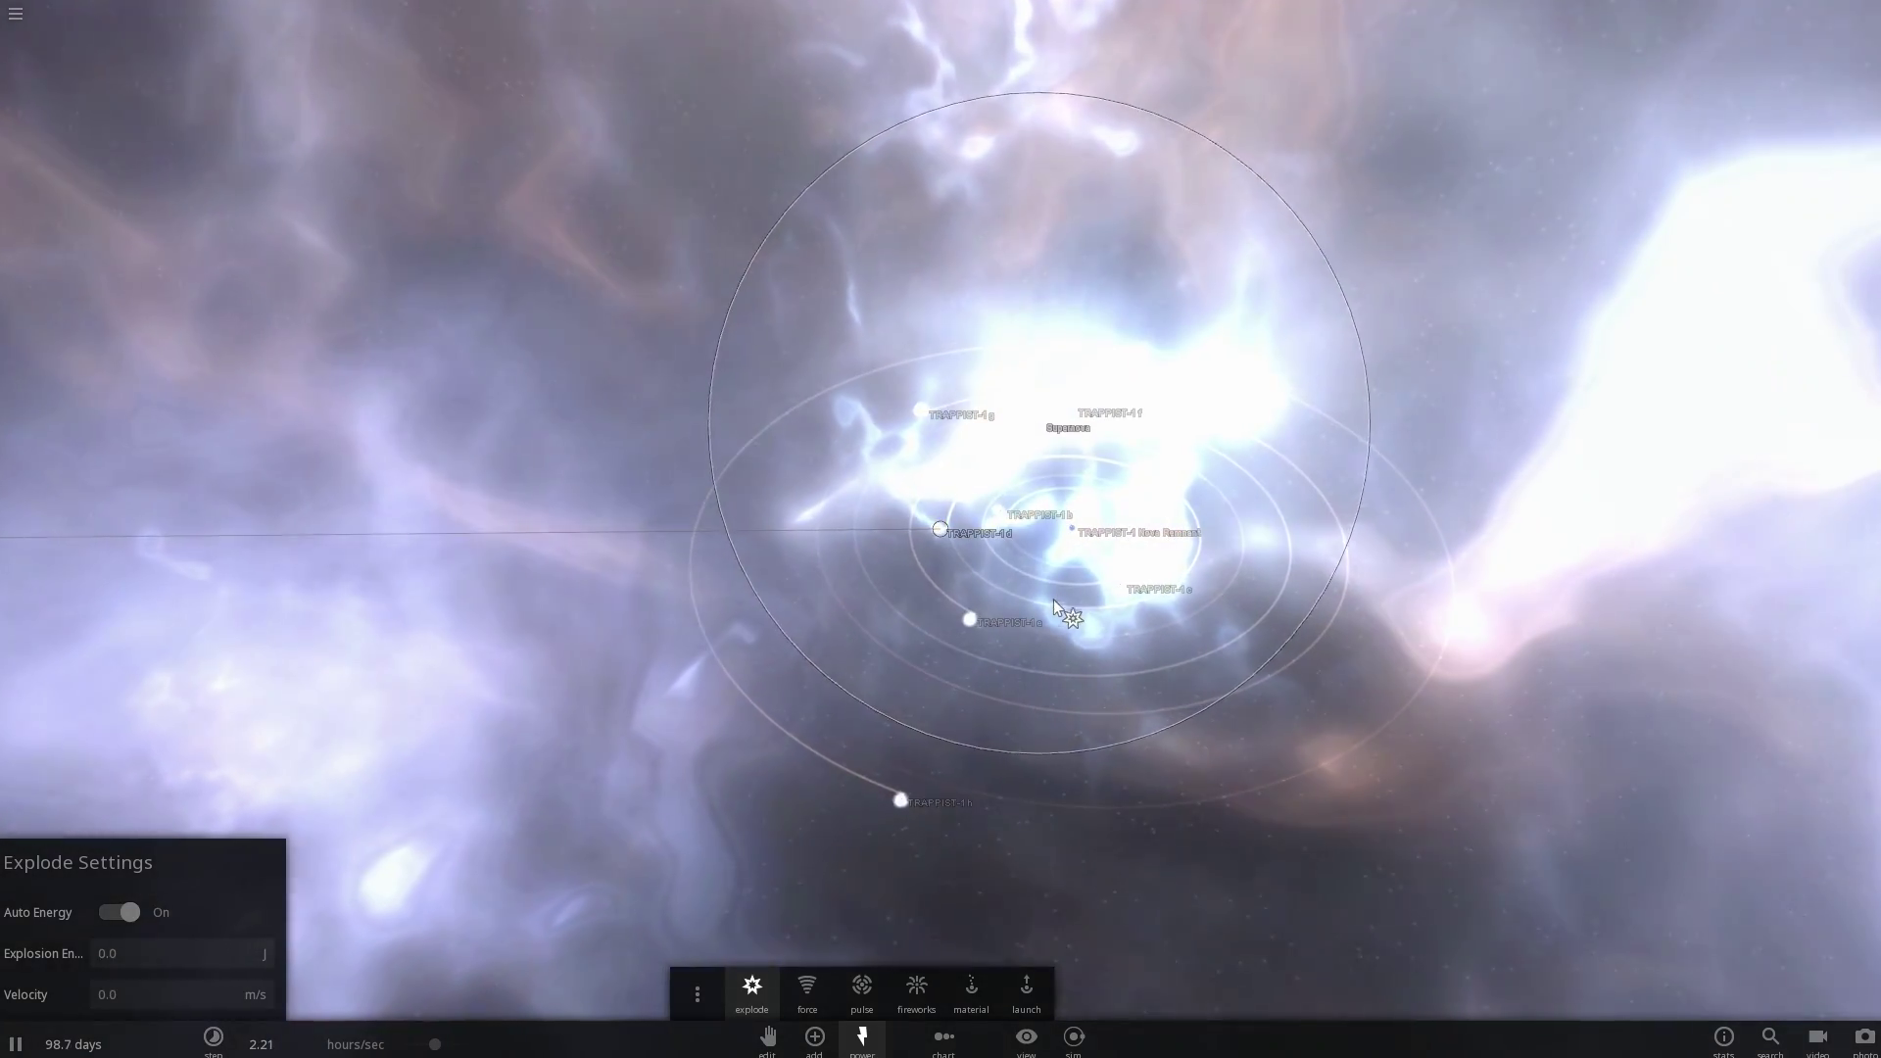
scroll(1049, 619, "up", 4)
left_click_drag(1049, 619, 982, 529)
scroll(983, 549, "down", 2)
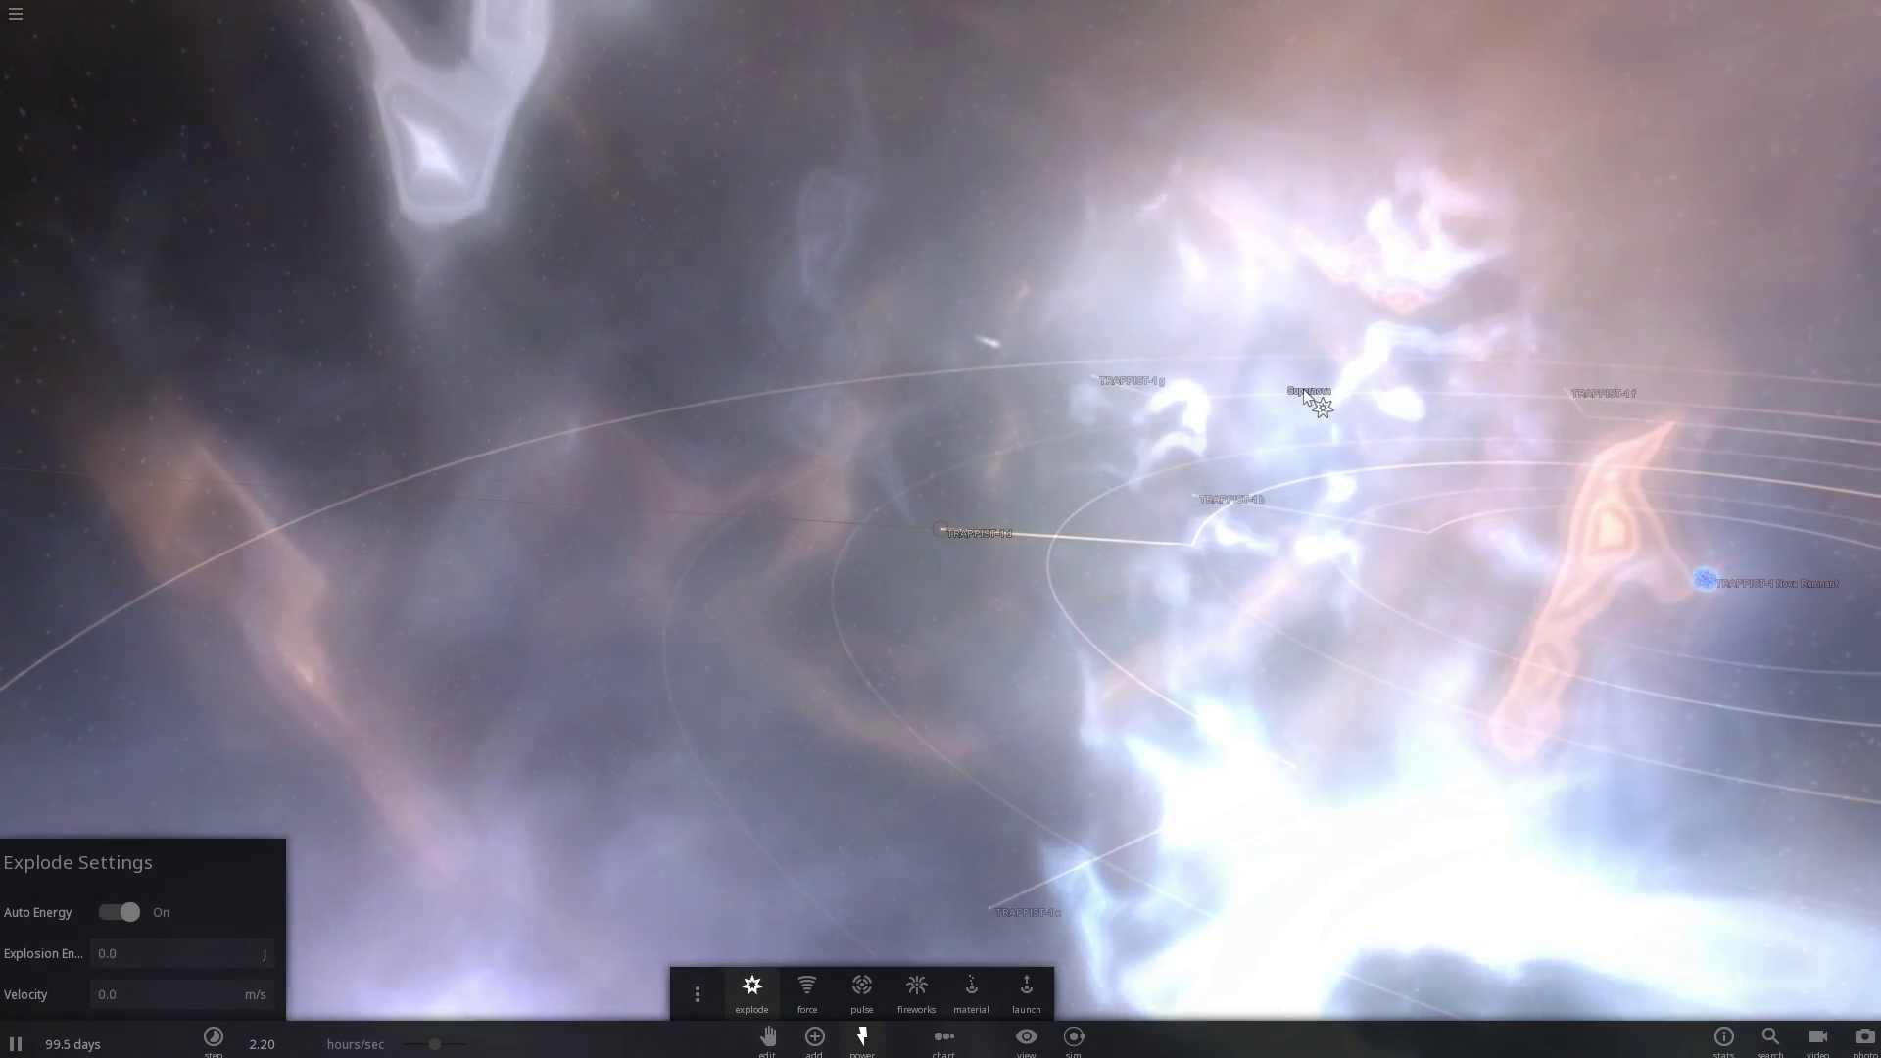
key("Escape")
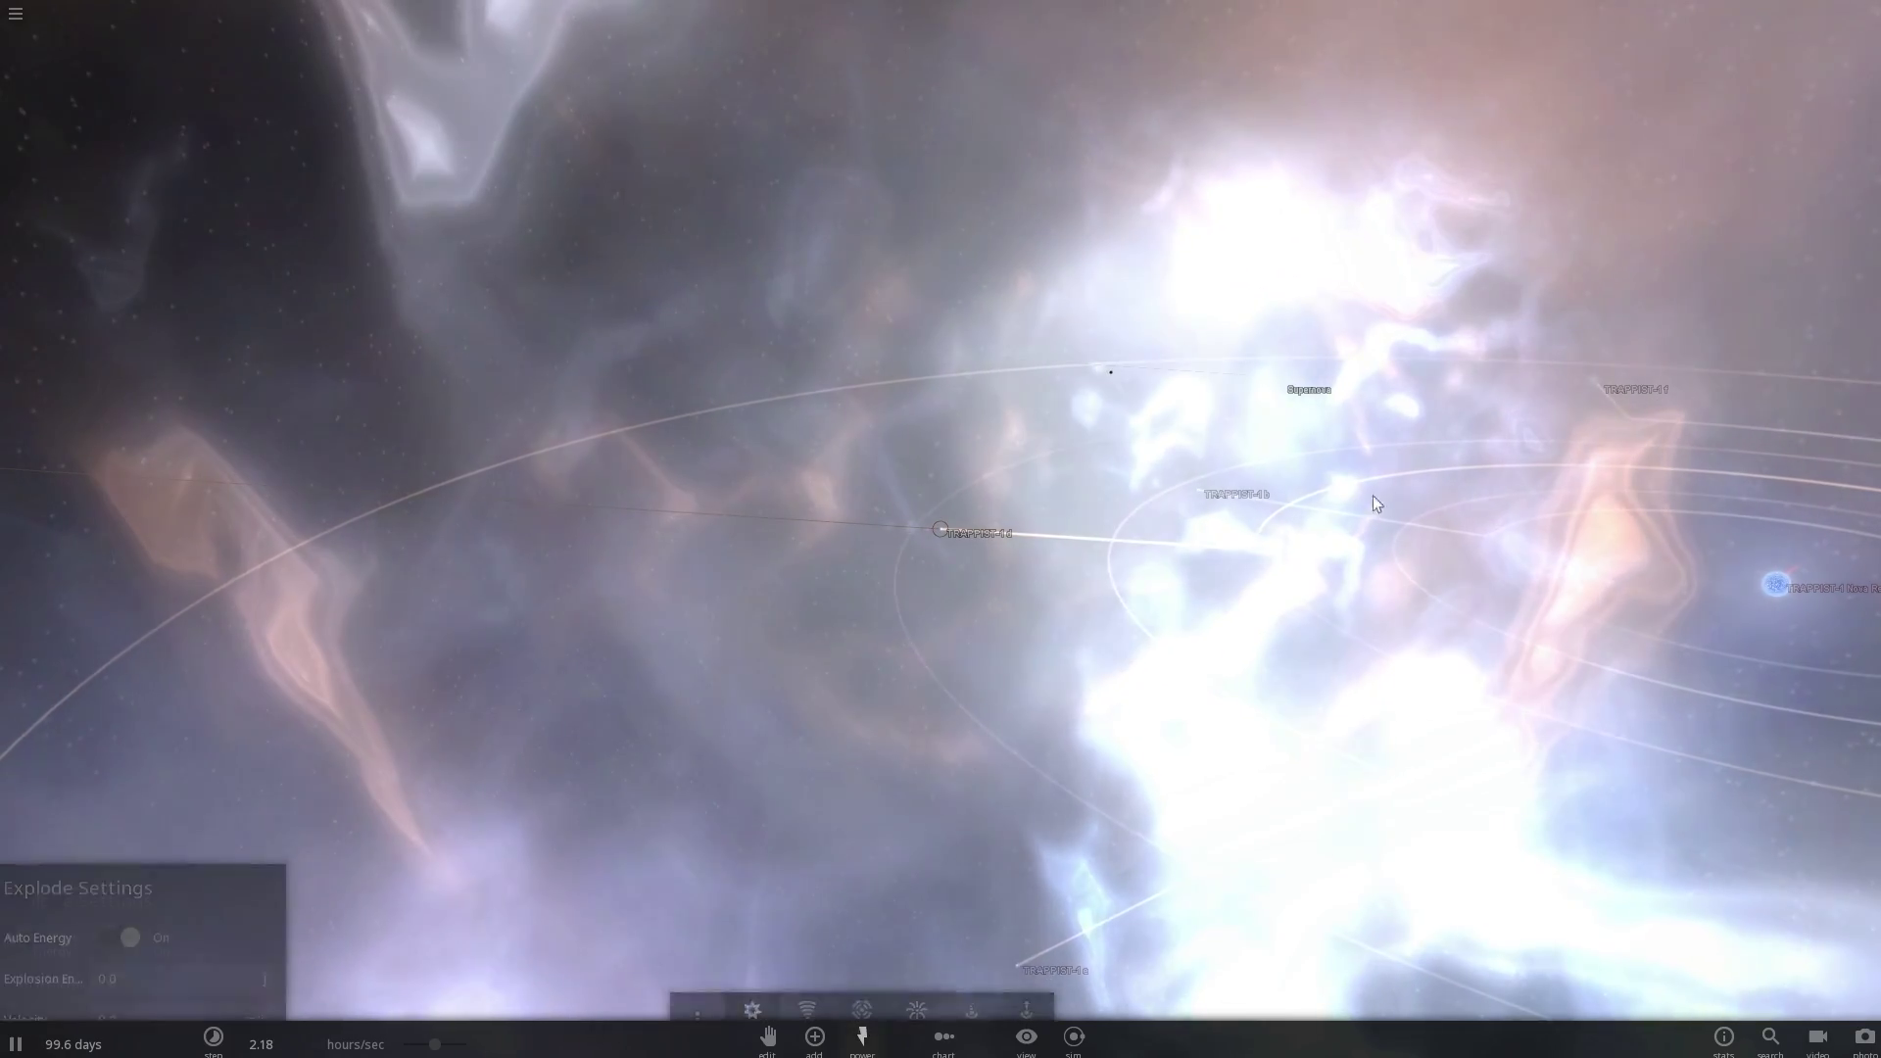
Focus on the TRAPPIST-1 Nova Remnant, show its full properties and view it up close.
double_click(1799, 592)
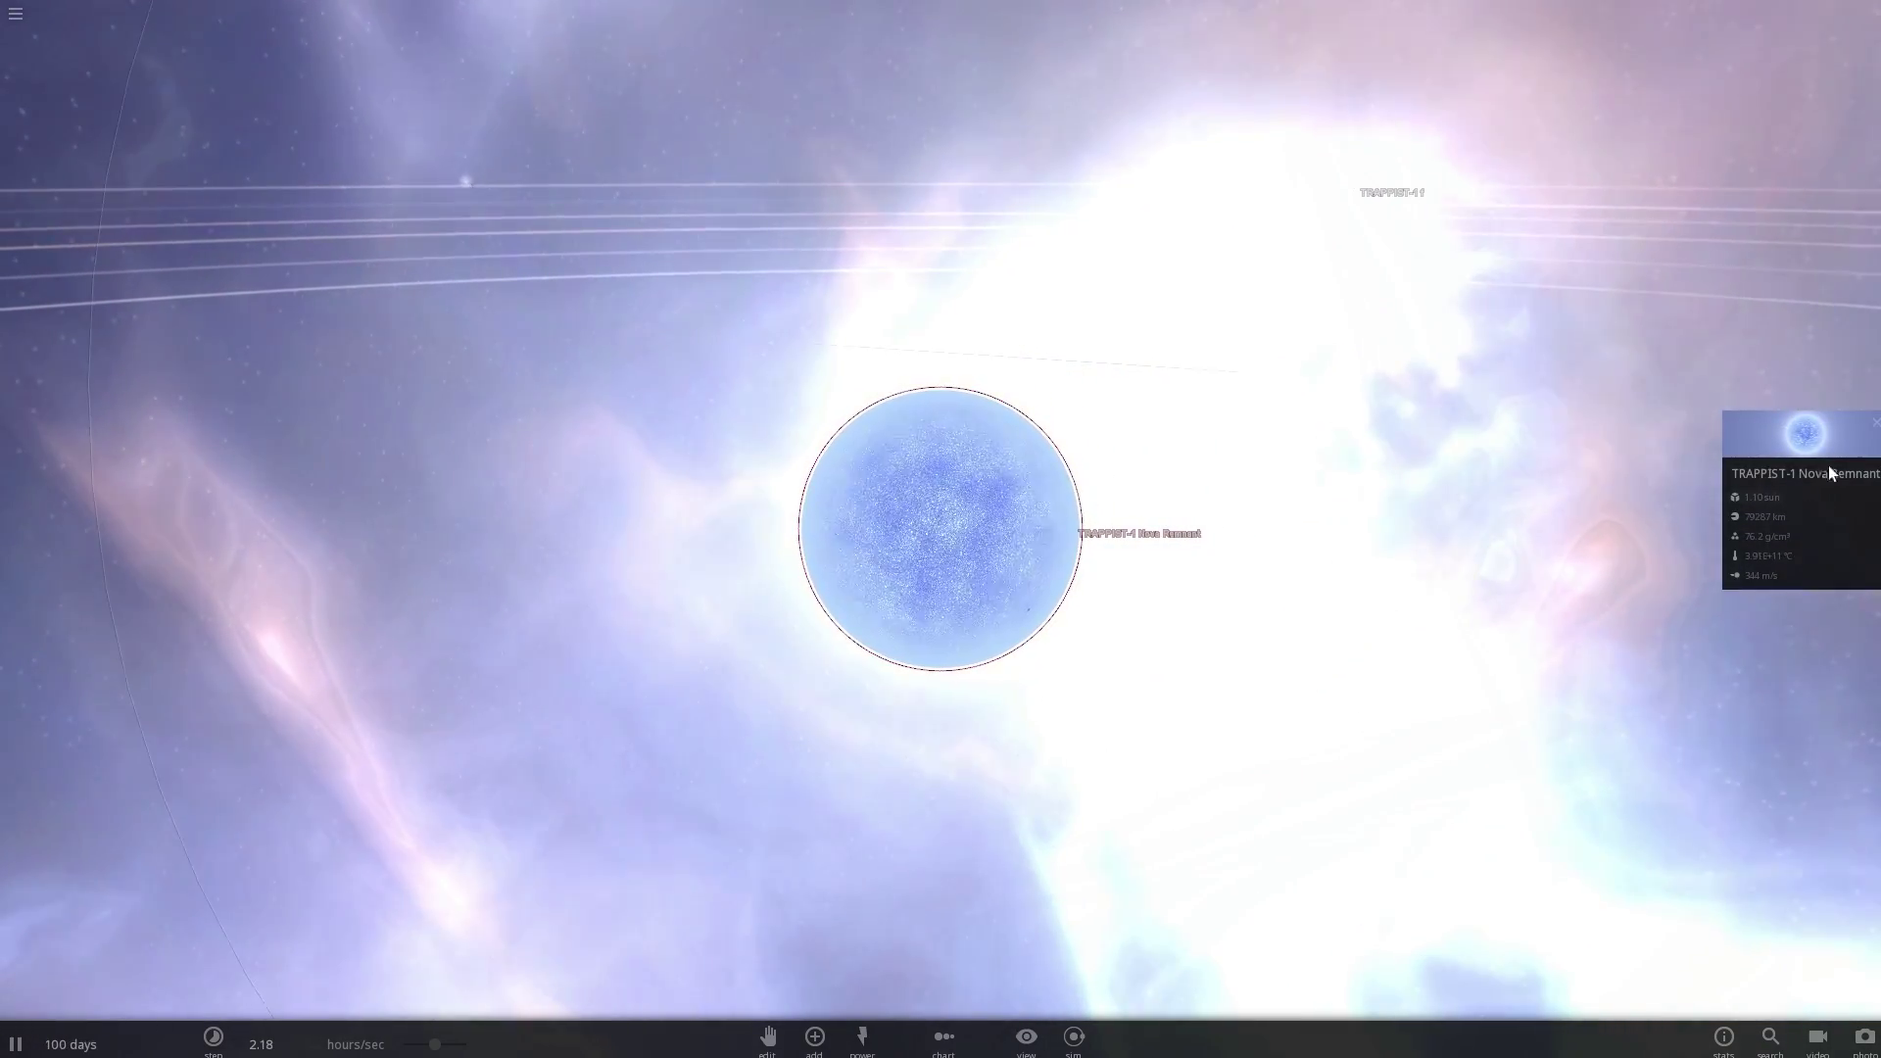
left_click(1811, 431)
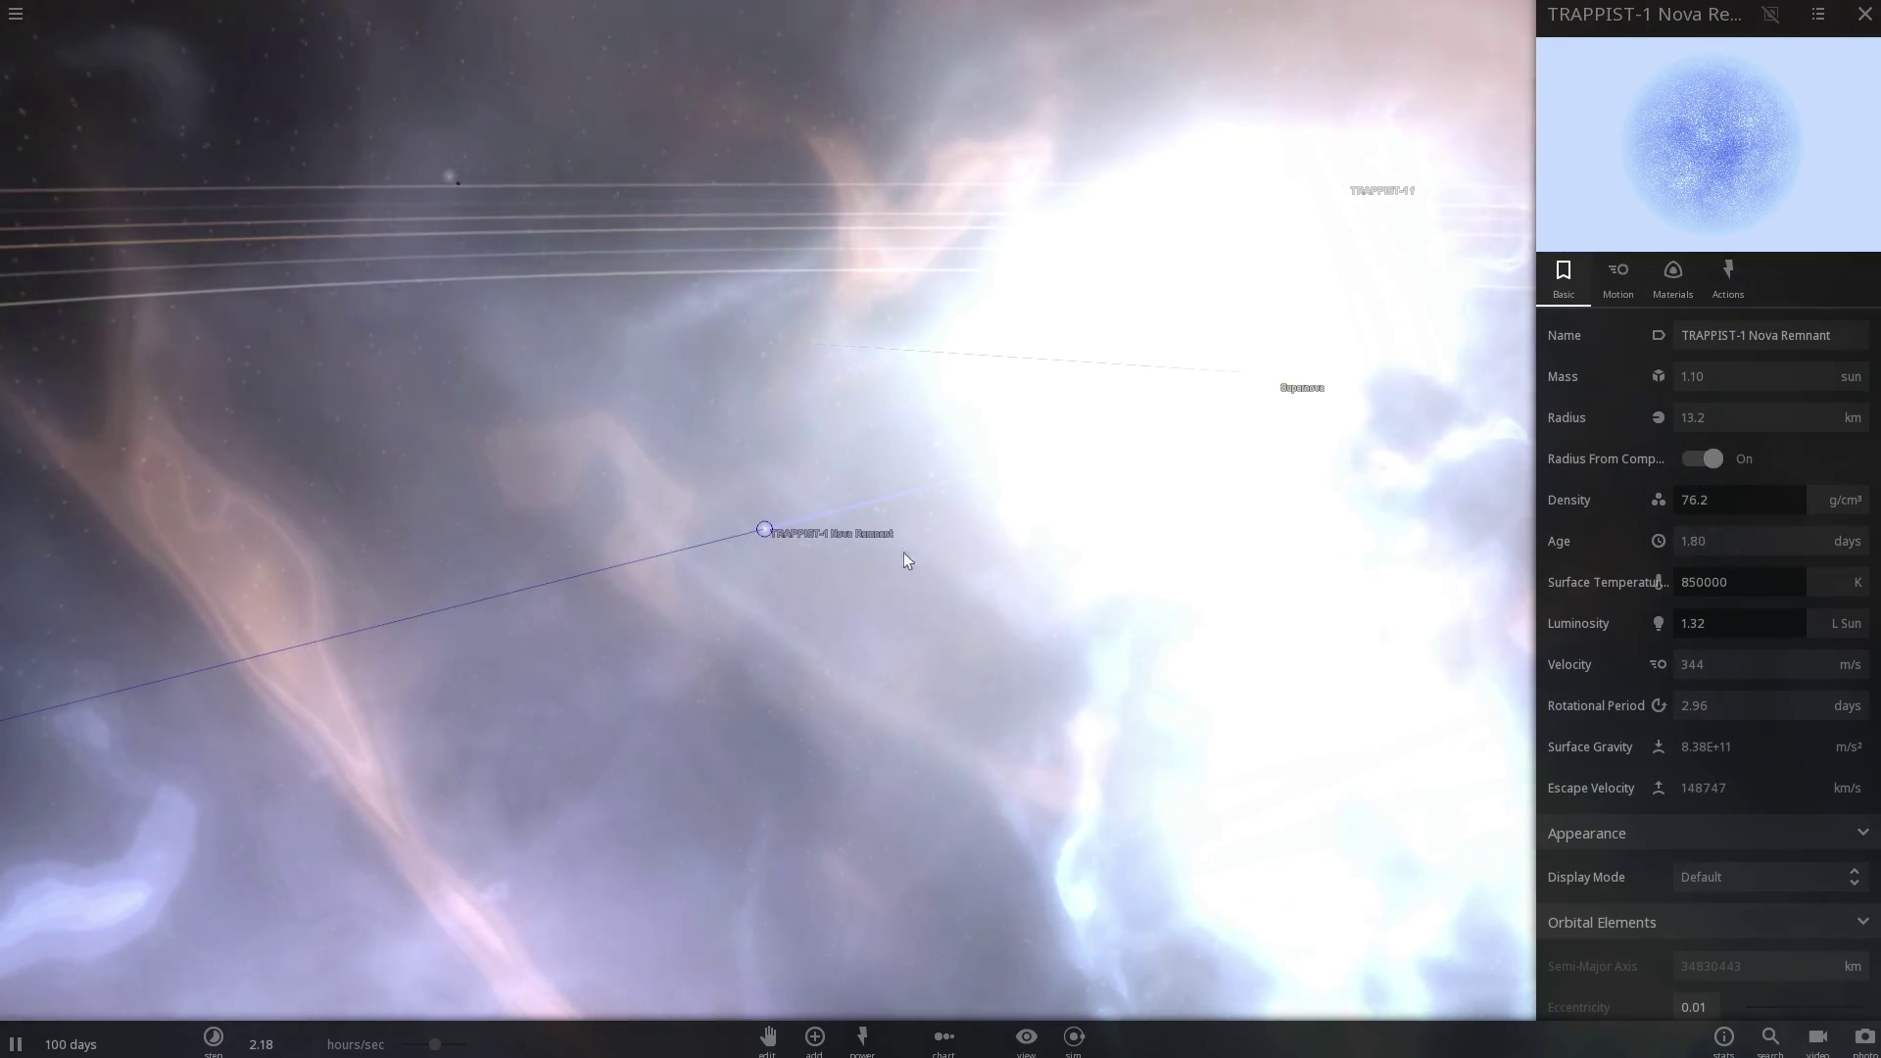
scroll(782, 560, "up", 5)
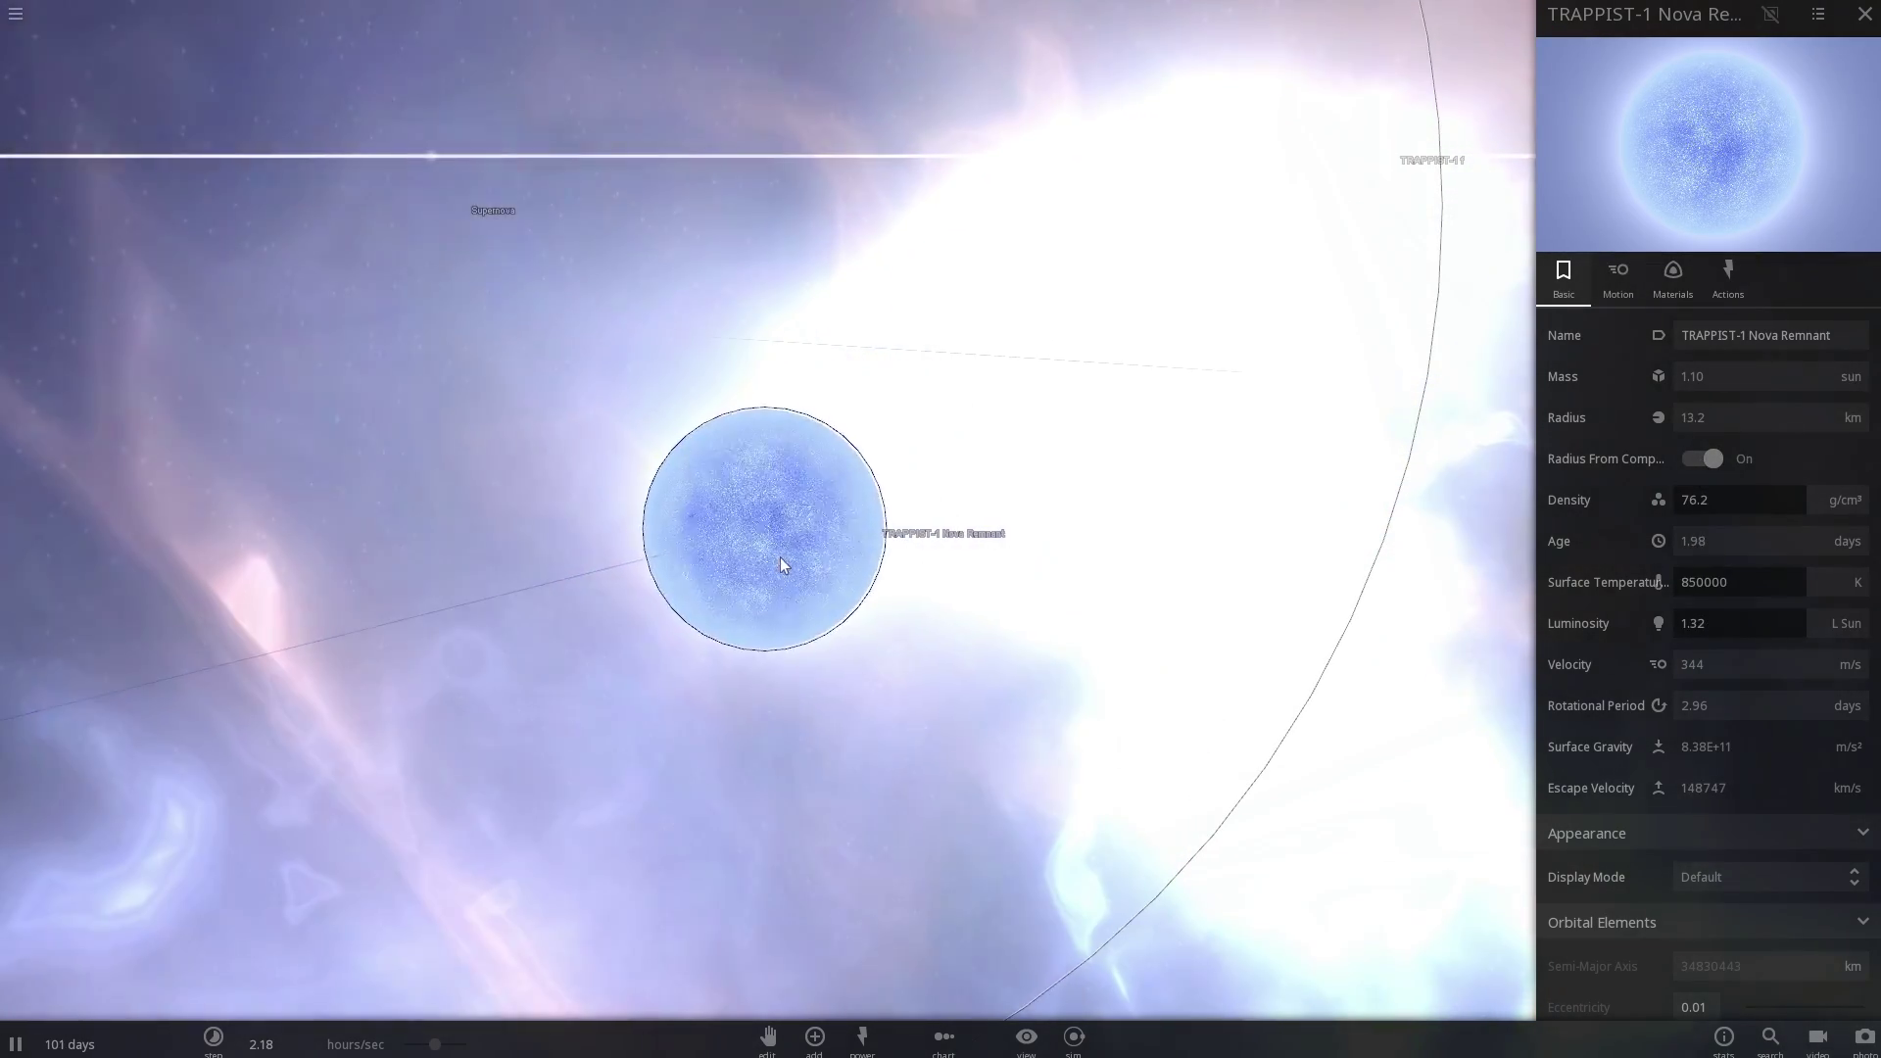